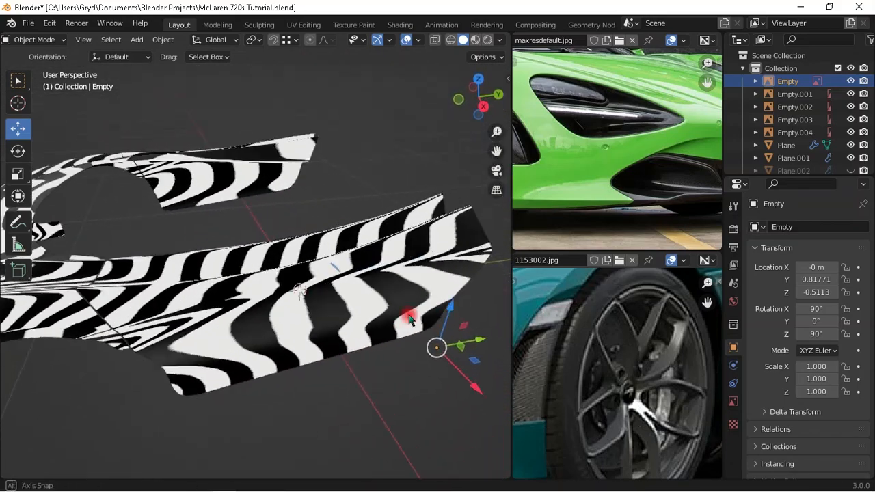
- Inspect the zebra-striped body panels and compare them with the side of the green car in the reference photo
{"action": "middle_click_drag", "start_coordinate": [201, 267], "coordinate": [322, 250]}
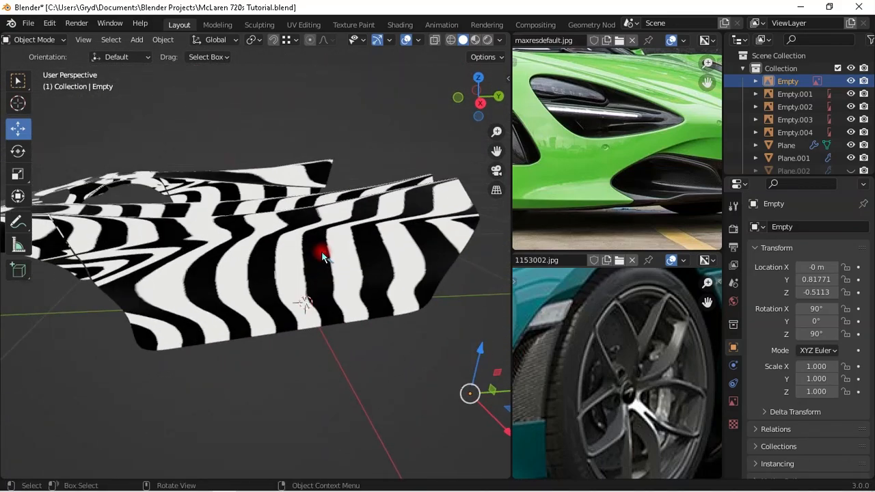
{"action": "key", "text": "Home"}
{"action": "scroll", "coordinate": [613, 160], "scroll_direction": "up", "scroll_amount": 6}
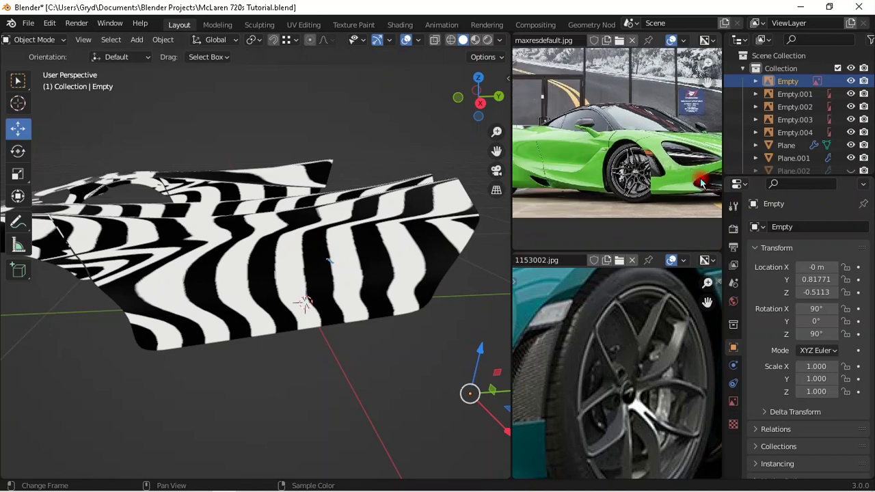
{"action": "scroll", "coordinate": [617, 183], "scroll_direction": "up", "scroll_amount": 2}
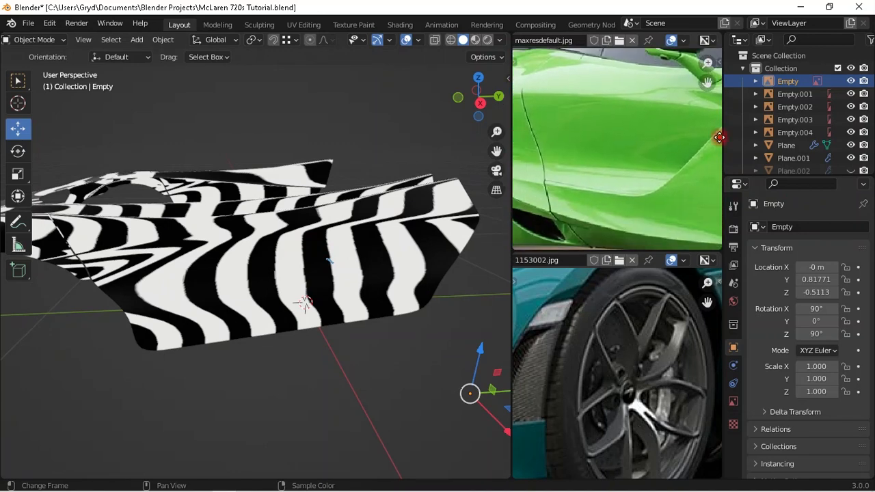
{"action": "scroll", "coordinate": [615, 136], "scroll_direction": "down", "scroll_amount": 5}
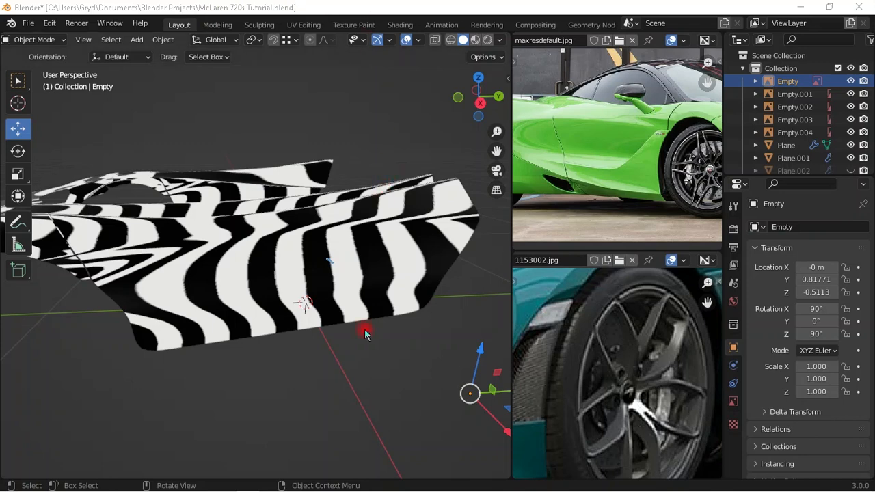
{"action": "scroll", "coordinate": [375, 281], "scroll_direction": "down", "scroll_amount": 2}
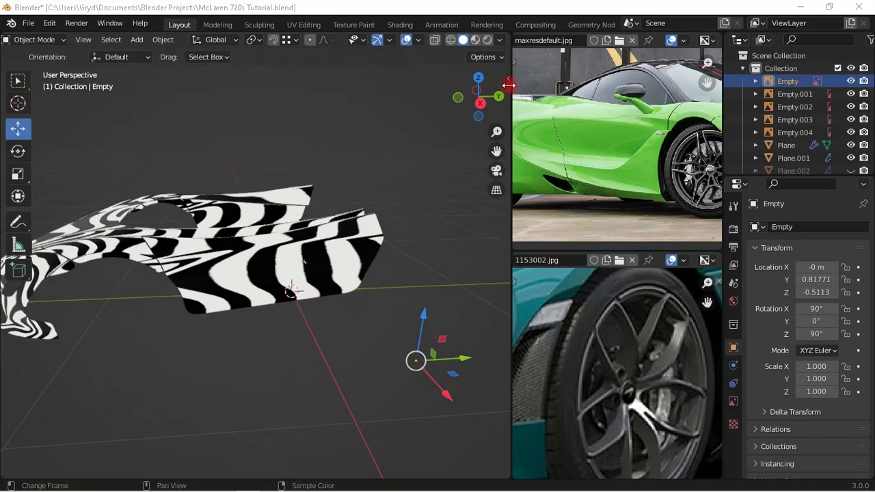
{"action": "left_click", "coordinate": [501, 41]}
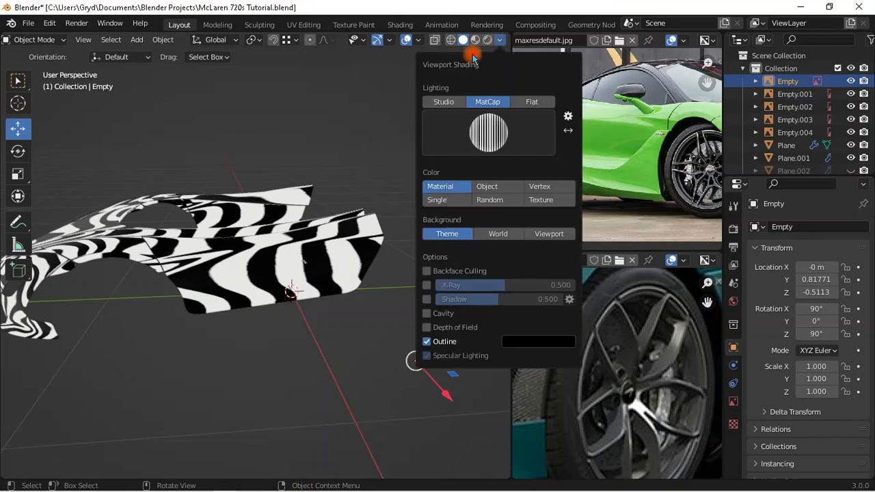
{"action": "left_click", "coordinate": [433, 82]}
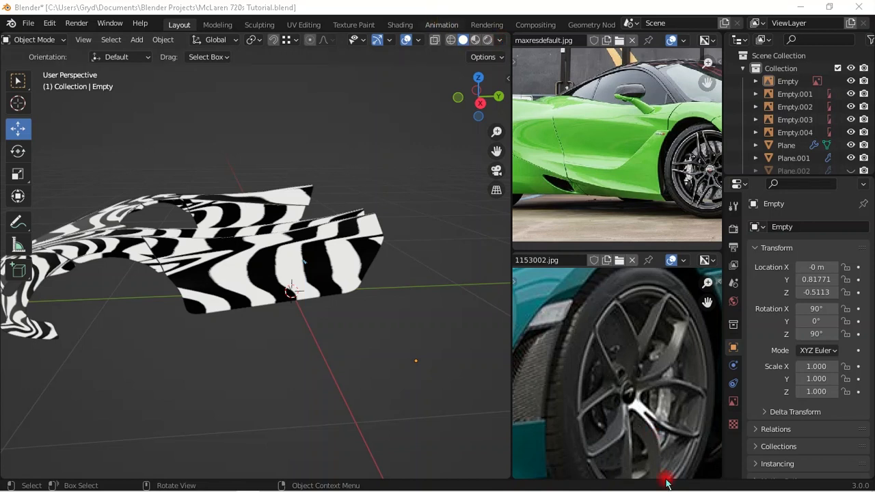
{"action": "left_click", "coordinate": [498, 40]}
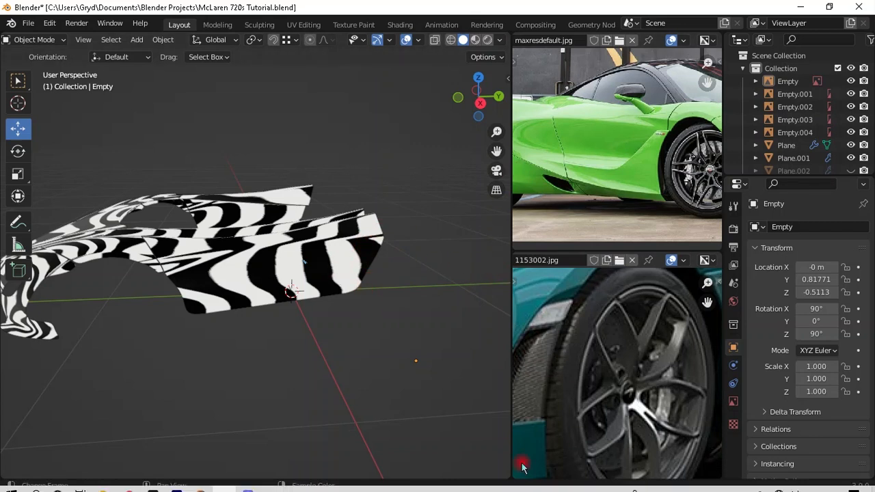
- Switch the viewport's solid shading to Studio lighting to view the body panels in plain grey
{"action": "left_click", "coordinate": [502, 41]}
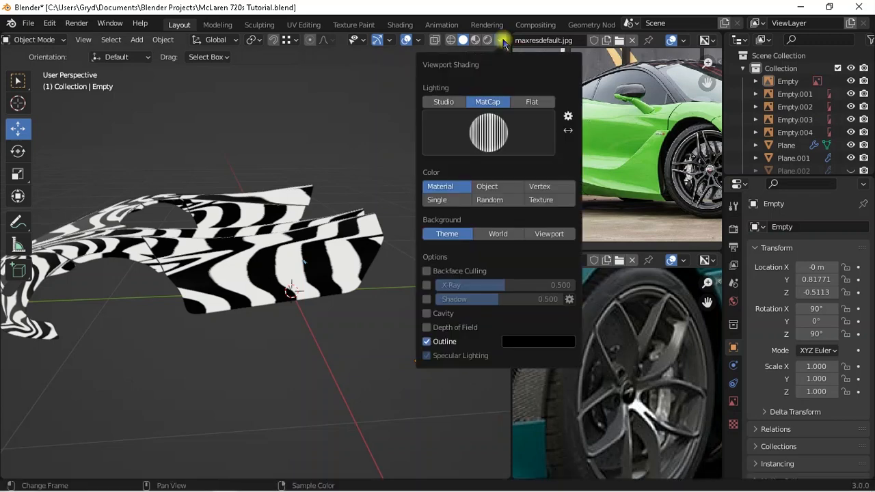
{"action": "left_click", "coordinate": [481, 130]}
{"action": "left_click", "coordinate": [444, 102]}
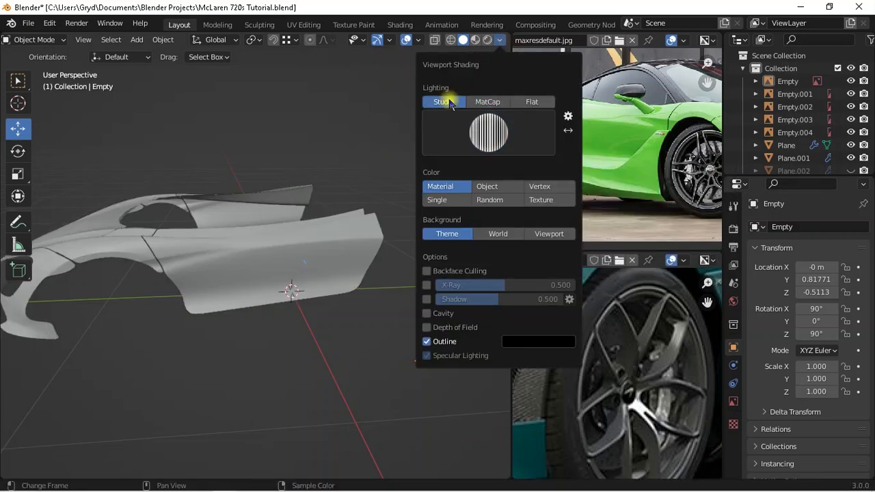
{"action": "scroll", "coordinate": [265, 264], "scroll_direction": "up", "scroll_amount": 4}
- Set the viewport lighting to MatCap and replace the zebra-stripe matcap with the shiny metallic one
{"action": "left_click", "coordinate": [499, 41]}
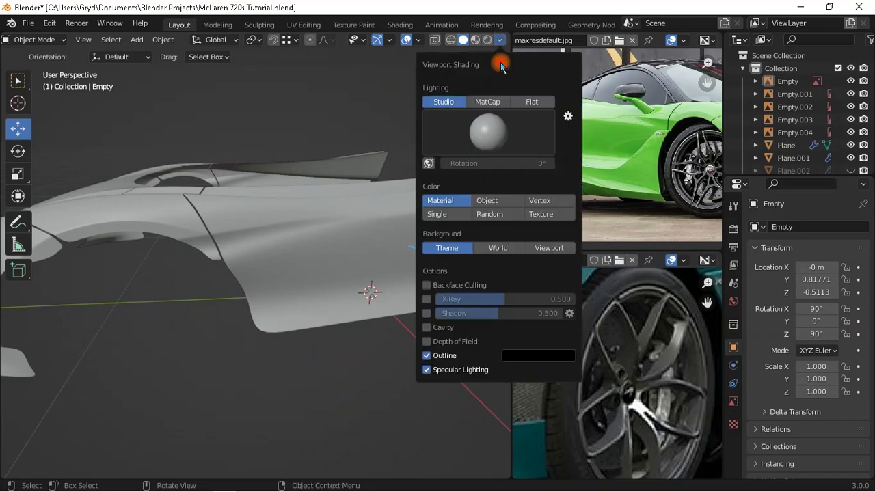
{"action": "left_click", "coordinate": [487, 101]}
{"action": "left_click", "coordinate": [488, 131]}
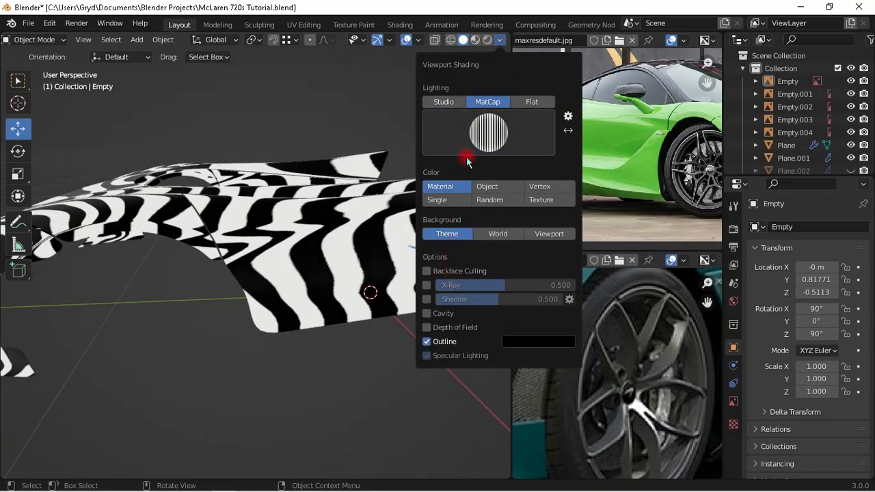
{"action": "left_click", "coordinate": [467, 125]}
{"action": "left_click", "coordinate": [444, 253]}
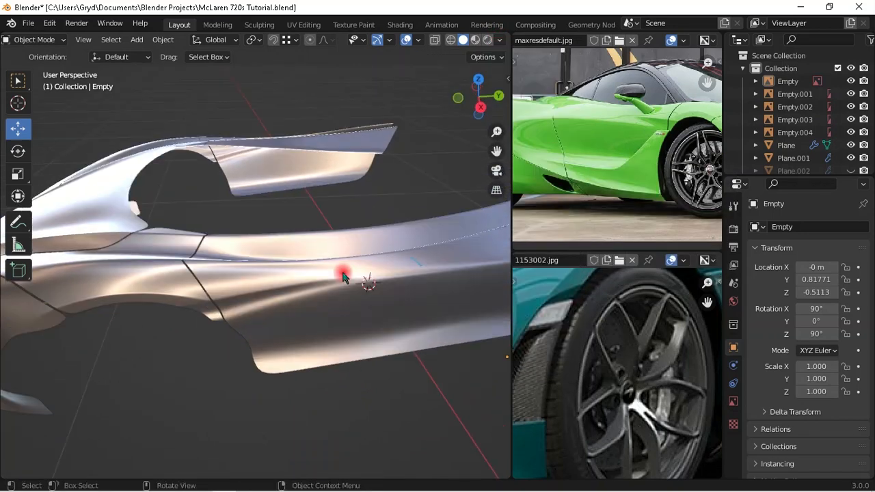
- In Plane.001, duplicate a vertex to the start of the blueprint's upper sill line behind the front wheel and extrude it into a short edge
{"action": "scroll", "coordinate": [596, 187], "scroll_direction": "up", "scroll_amount": 2}
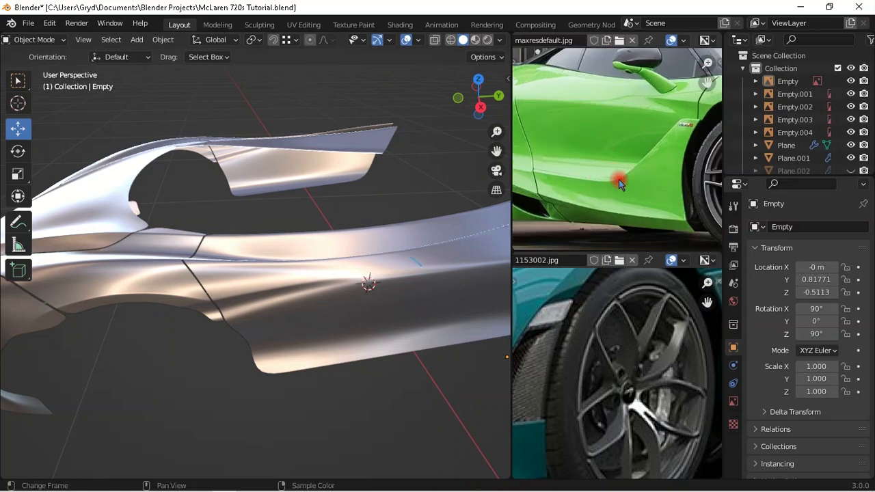
{"action": "scroll", "coordinate": [609, 184], "scroll_direction": "up", "scroll_amount": 1}
{"action": "middle_click_drag", "start_coordinate": [606, 196], "coordinate": [639, 165]}
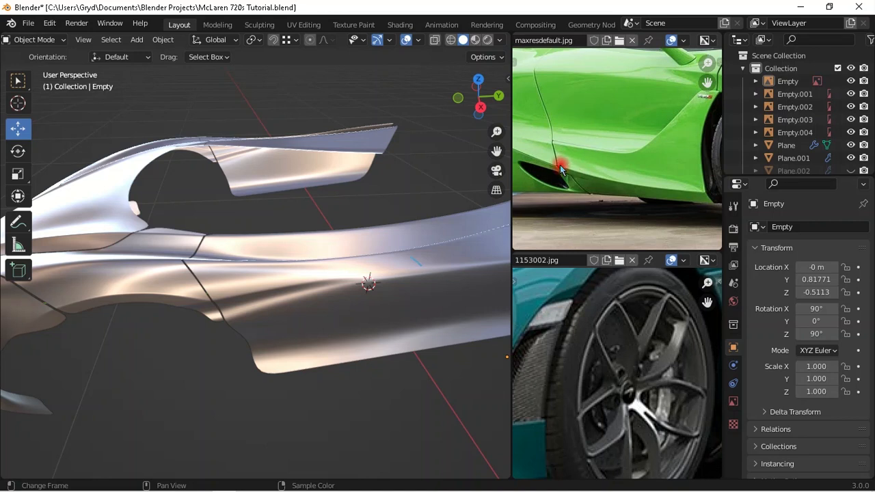
{"action": "middle_click_drag", "start_coordinate": [701, 187], "coordinate": [676, 184]}
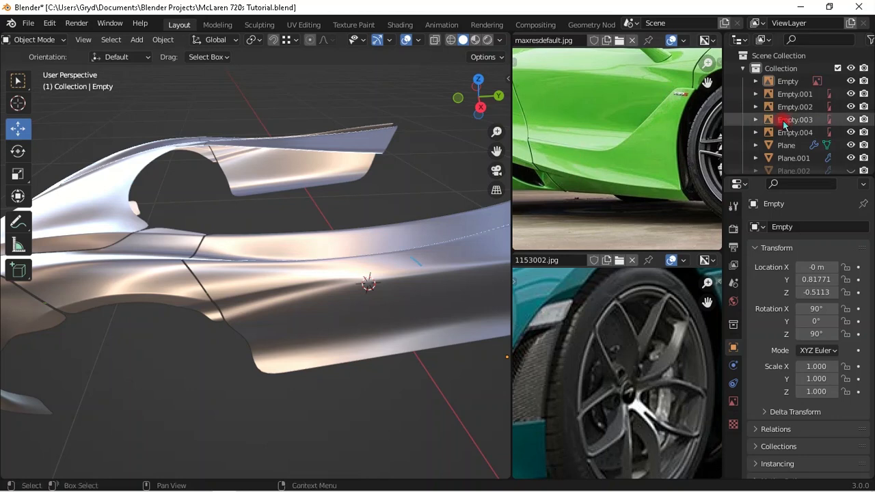
{"action": "middle_click_drag", "start_coordinate": [325, 328], "coordinate": [400, 263]}
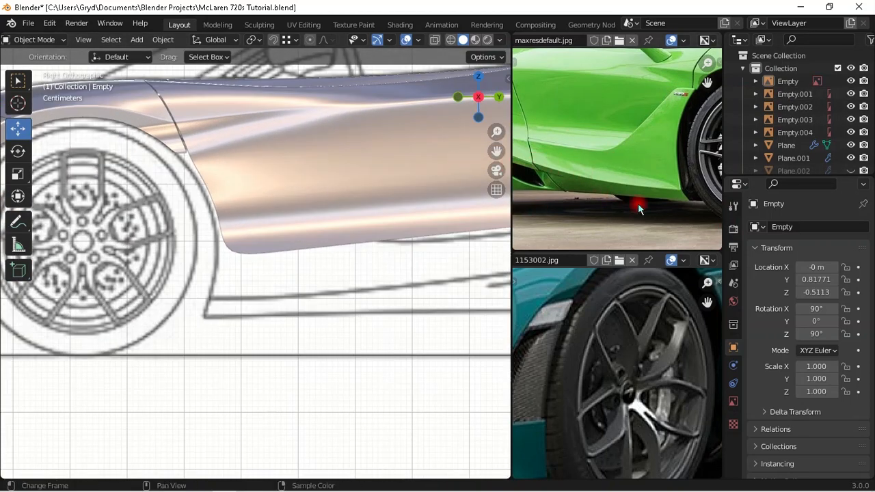
{"action": "scroll", "coordinate": [281, 291], "scroll_direction": "up", "scroll_amount": 2}
{"action": "left_click", "coordinate": [292, 253]}
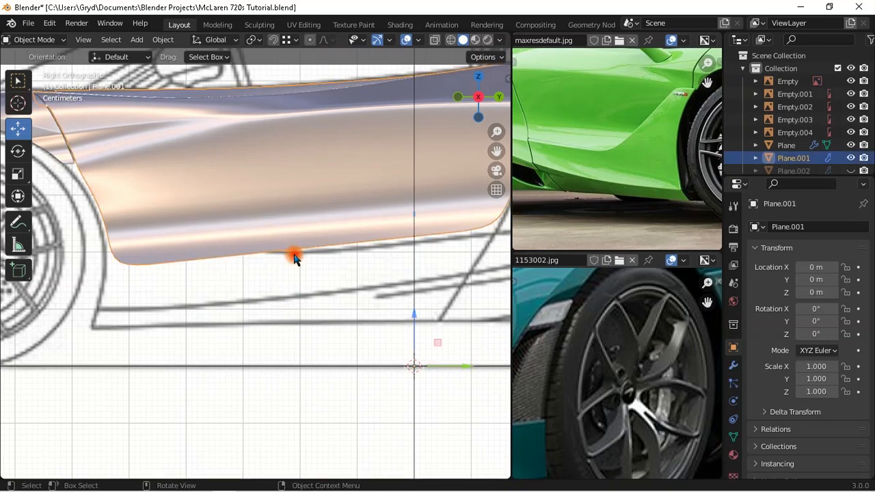
{"action": "key", "text": "Tab"}
{"action": "left_click", "coordinate": [305, 248]}
{"action": "key", "text": "g"}
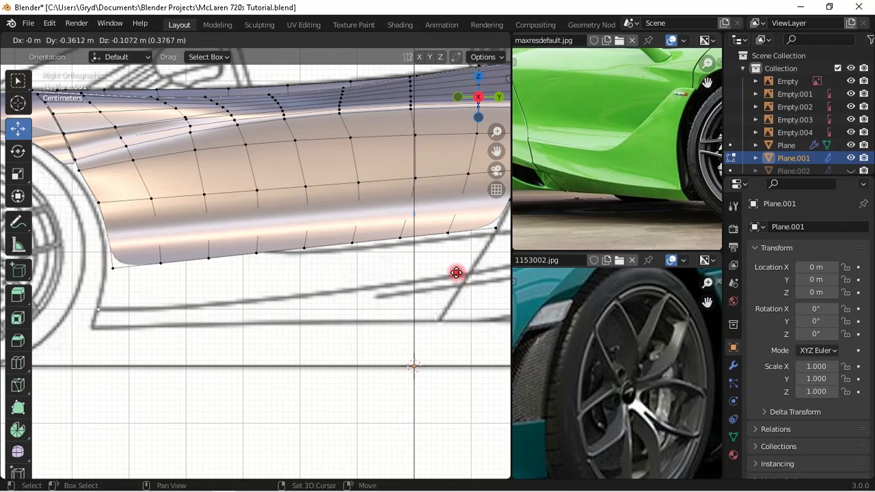
{"action": "left_click", "coordinate": [455, 272]}
{"action": "key", "text": "g"}
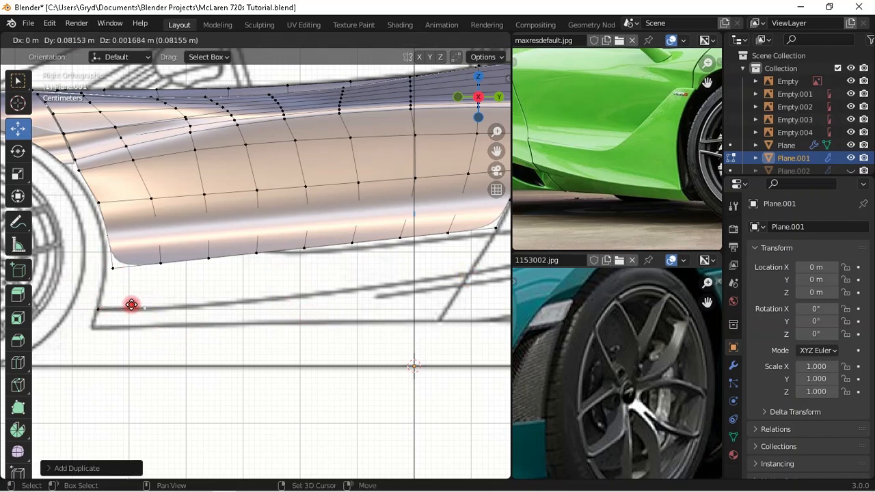
{"action": "left_click", "coordinate": [188, 307]}
- Separate the new sill edge from the door panel into its own object and open that object for mesh editing
{"action": "left_click", "coordinate": [96, 318], "text": "ctrl"}
{"action": "key", "text": "p"}
{"action": "left_click", "coordinate": [160, 304]}
{"action": "key", "text": "Tab"}
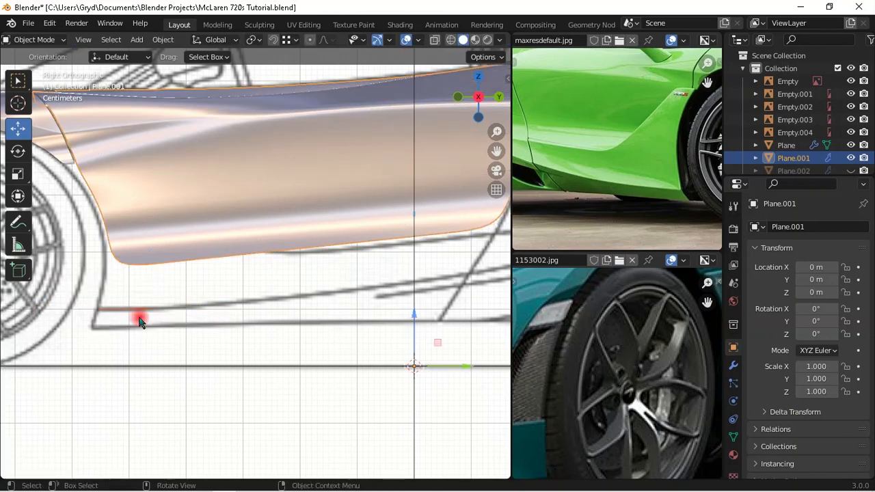
{"action": "left_click", "coordinate": [135, 310]}
{"action": "scroll", "coordinate": [143, 322], "scroll_direction": "up", "scroll_amount": 1}
{"action": "key", "text": "Tab"}
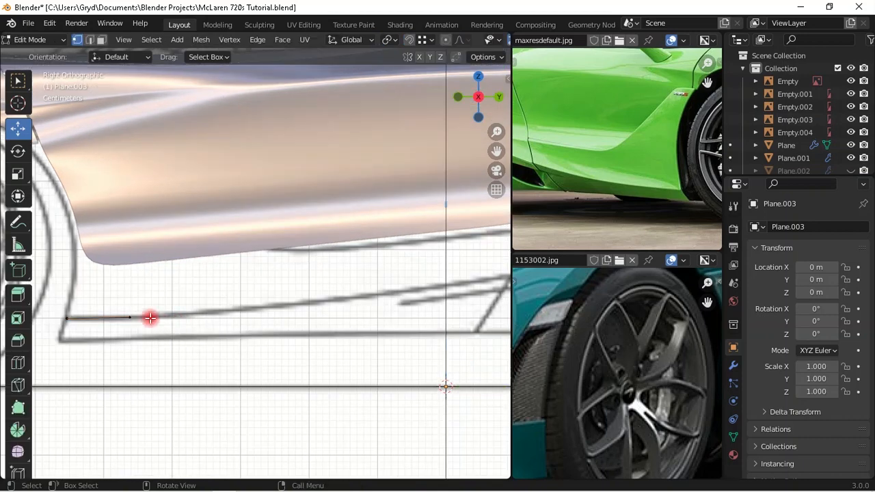
- Move the edge's rear vertex to where the blueprint's upper sill line meets the slanted line below the door's rear edge
{"action": "left_click", "coordinate": [147, 313]}
{"action": "scroll", "coordinate": [273, 302], "scroll_direction": "down", "scroll_amount": 2}
{"action": "middle_click_drag", "start_coordinate": [316, 299], "coordinate": [262, 283], "text": "shift"}
{"action": "key", "text": "g"}
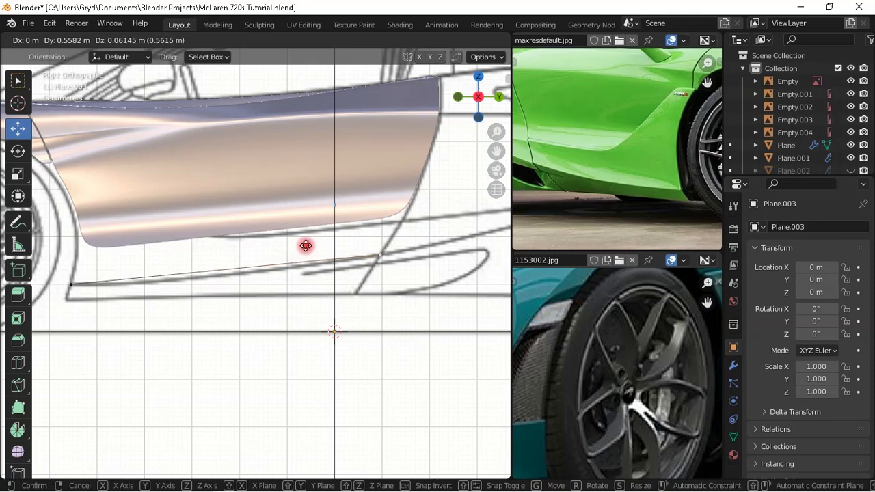
{"action": "left_click", "coordinate": [305, 245]}
{"action": "scroll", "coordinate": [357, 240], "scroll_direction": "up", "scroll_amount": 8}
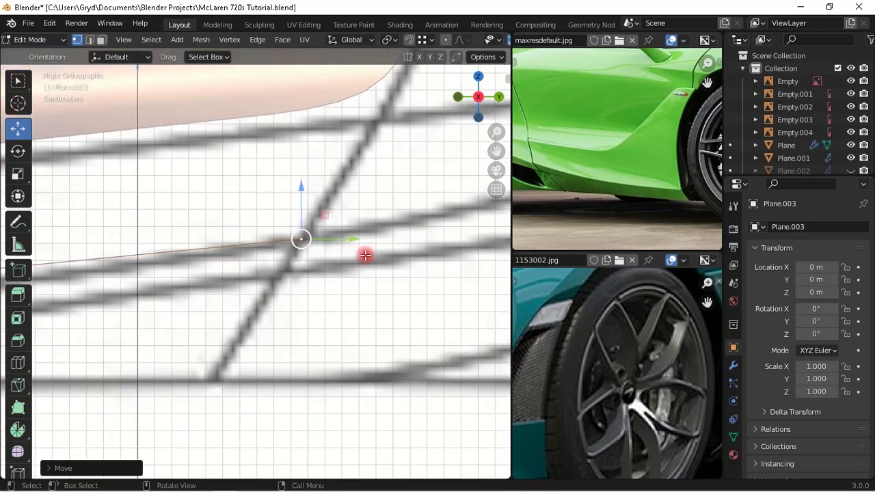
{"action": "key", "text": "g"}
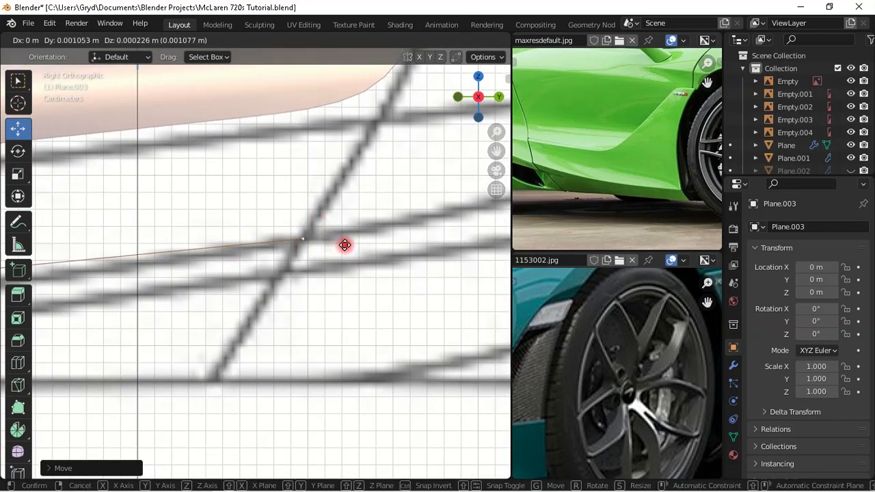
{"action": "left_click", "coordinate": [343, 250]}
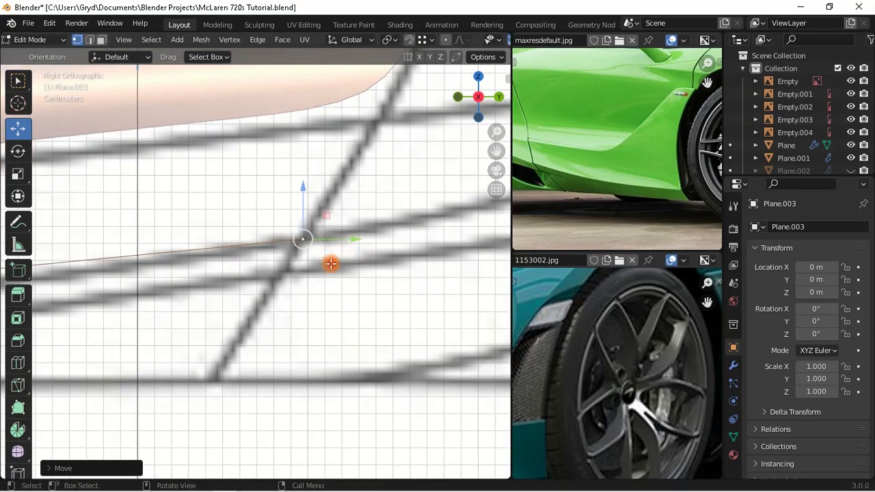
- Add four evenly spaced loop cuts along the long sill edge without sliding them
{"action": "scroll", "coordinate": [332, 262], "scroll_direction": "down", "scroll_amount": 6}
{"action": "scroll", "coordinate": [308, 274], "scroll_direction": "up", "scroll_amount": 1}
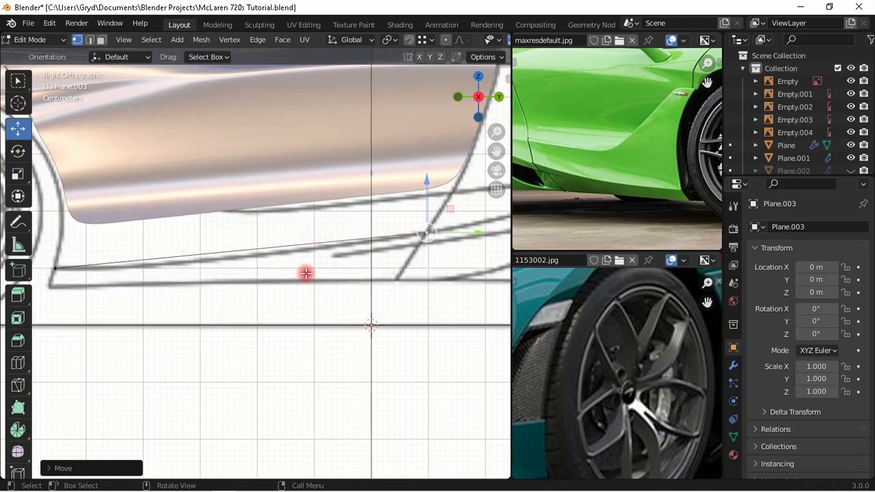
{"action": "key", "text": "ctrl"}
{"action": "key", "text": "ctrl+r"}
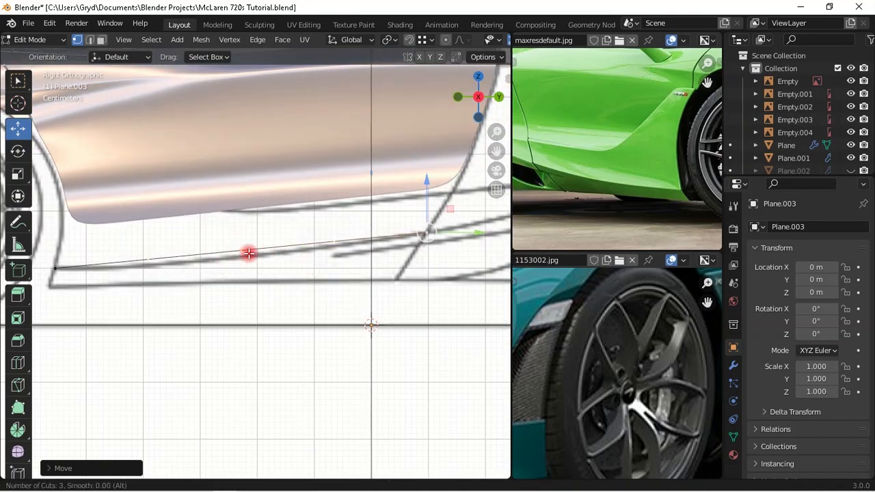
{"action": "left_click", "coordinate": [249, 253]}
{"action": "right_click", "coordinate": [249, 254]}
- Lower the new sill vertices along Z so the edge follows the curved upper sill line of the side blueprint
{"action": "scroll", "coordinate": [265, 236], "scroll_direction": "up", "scroll_amount": 1}
{"action": "middle_click_drag", "start_coordinate": [246, 213], "coordinate": [311, 230], "text": "shift"}
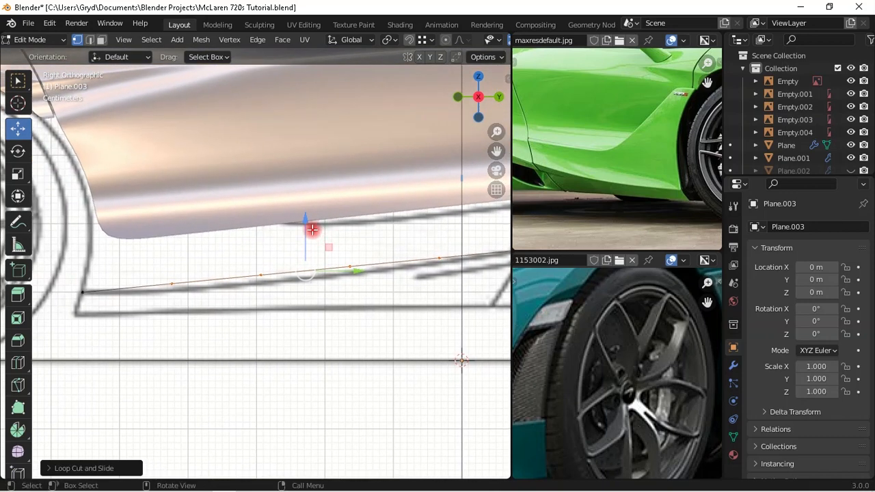
{"action": "left_click_drag", "start_coordinate": [305, 220], "coordinate": [326, 282]}
{"action": "left_click", "coordinate": [349, 273]}
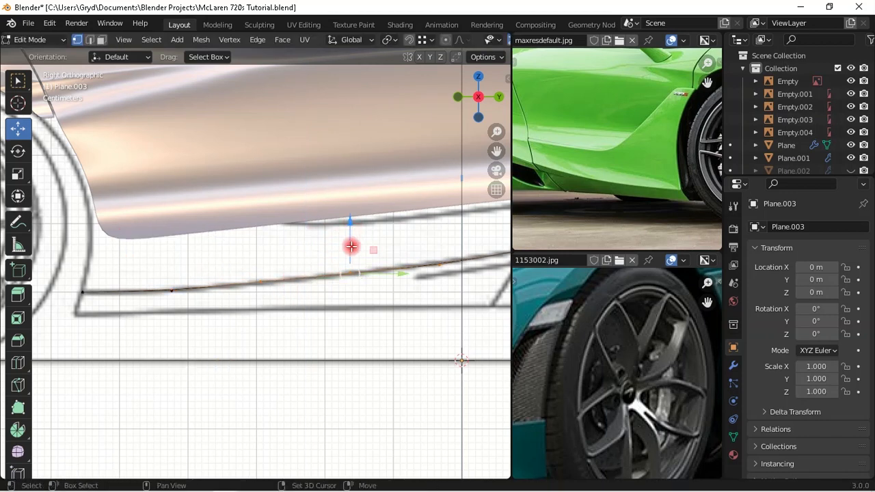
{"action": "middle_click_drag", "start_coordinate": [351, 246], "coordinate": [316, 257], "text": "shift"}
{"action": "left_click_drag", "start_coordinate": [317, 229], "coordinate": [340, 246]}
{"action": "left_click", "coordinate": [361, 276]}
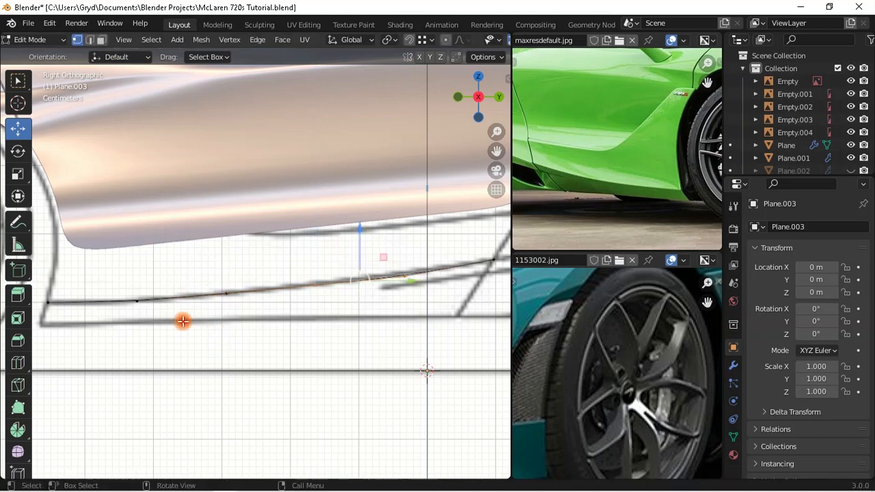
- Fine-tune the heights of the rearmost and foremost inner sill vertices to match the blueprint's curve
{"action": "middle_click_drag", "start_coordinate": [392, 243], "coordinate": [321, 287], "text": "shift"}
{"action": "left_click_drag", "start_coordinate": [267, 247], "coordinate": [312, 226]}
{"action": "left_click", "coordinate": [281, 281]}
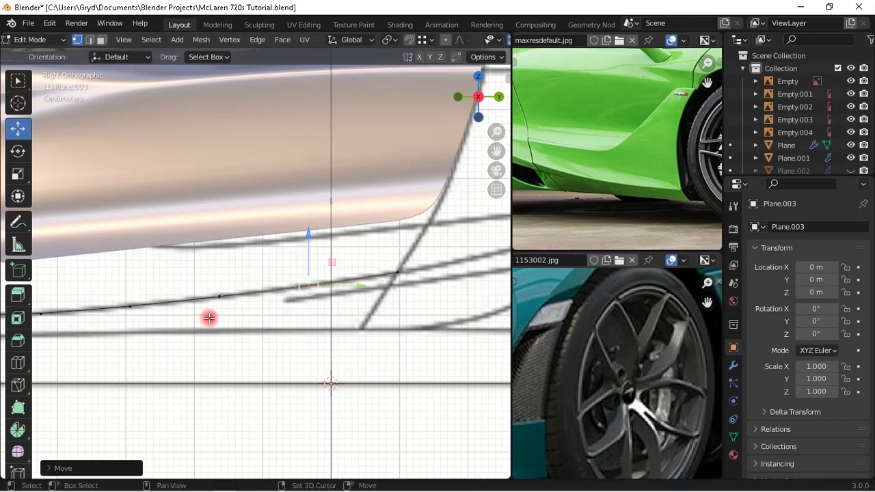
{"action": "middle_click_drag", "start_coordinate": [209, 317], "coordinate": [336, 293], "text": "shift"}
{"action": "left_click", "coordinate": [170, 290]}
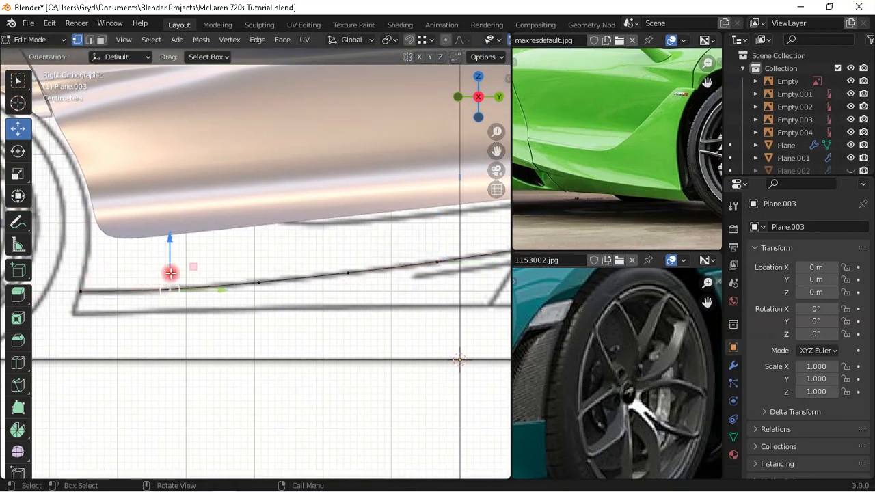
{"action": "left_click_drag", "start_coordinate": [169, 248], "coordinate": [190, 291]}
{"action": "scroll", "coordinate": [289, 307], "scroll_direction": "down", "scroll_amount": 5}
{"action": "scroll", "coordinate": [253, 294], "scroll_direction": "up", "scroll_amount": 2}
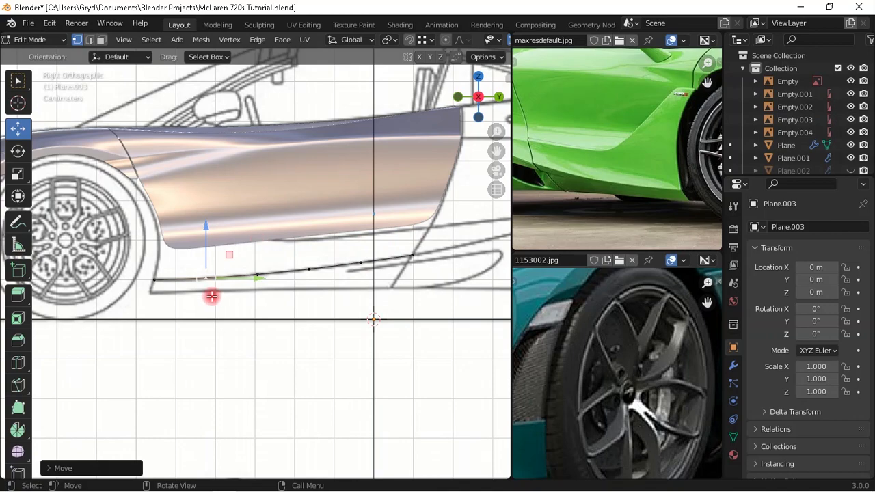
{"action": "scroll", "coordinate": [250, 279], "scroll_direction": "up", "scroll_amount": 2}
{"action": "scroll", "coordinate": [251, 279], "scroll_direction": "down", "scroll_amount": 1}
{"action": "scroll", "coordinate": [410, 252], "scroll_direction": "down", "scroll_amount": 1}
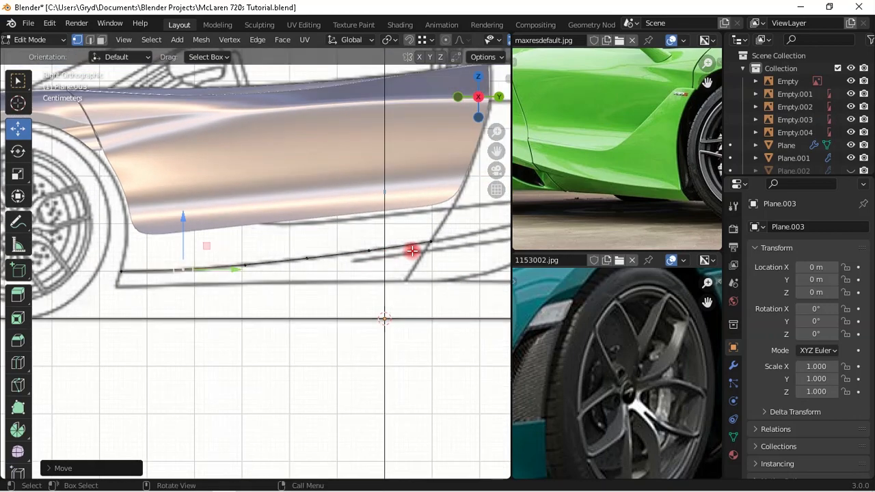
- Vertex-slide the sill edge's rearmost vertex along its edge to meet the blueprint's slanted line below the door
{"action": "scroll", "coordinate": [437, 254], "scroll_direction": "up", "scroll_amount": 3}
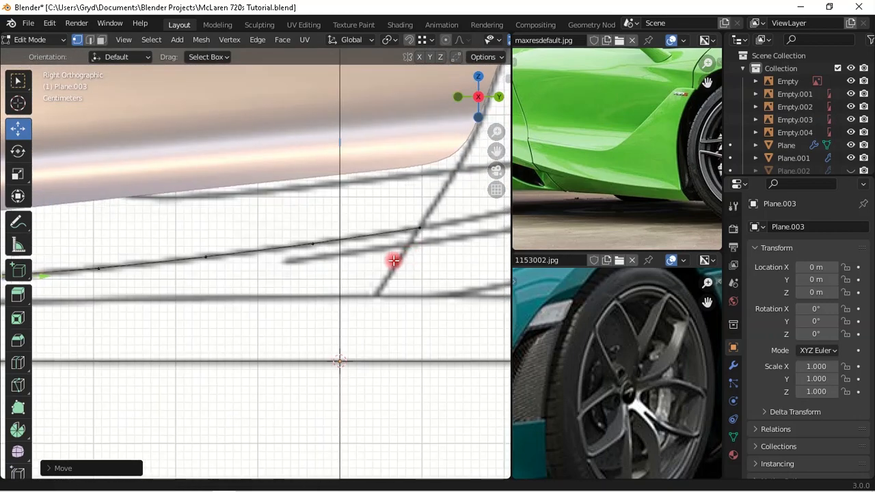
{"action": "left_click", "coordinate": [369, 234]}
{"action": "scroll", "coordinate": [446, 236], "scroll_direction": "up", "scroll_amount": 2}
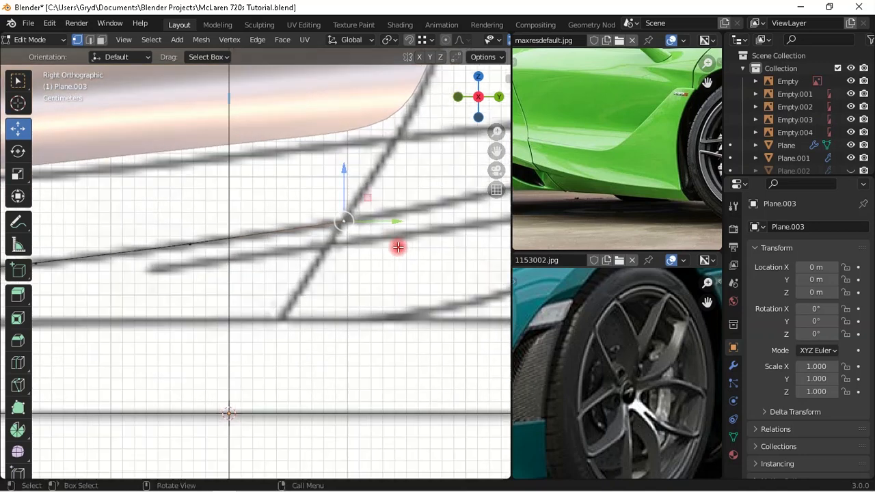
{"action": "key", "text": "shift+v"}
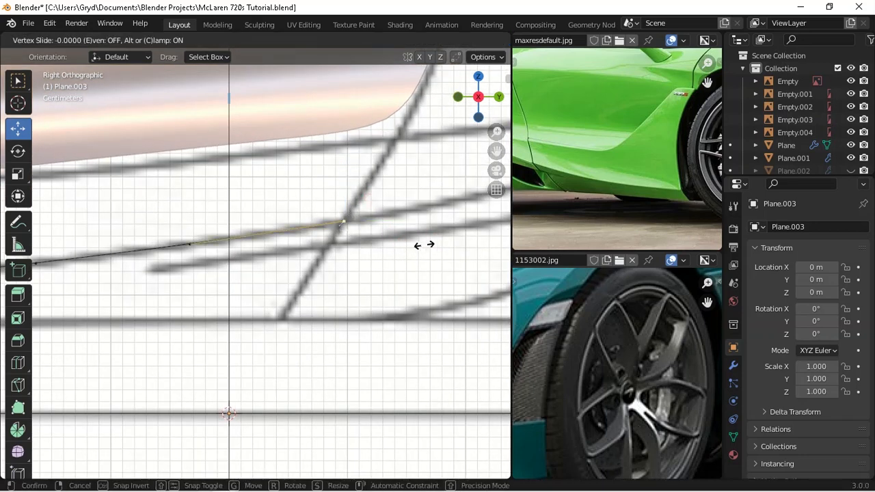
{"action": "left_click", "coordinate": [419, 247]}
{"action": "scroll", "coordinate": [376, 292], "scroll_direction": "down", "scroll_amount": 3}
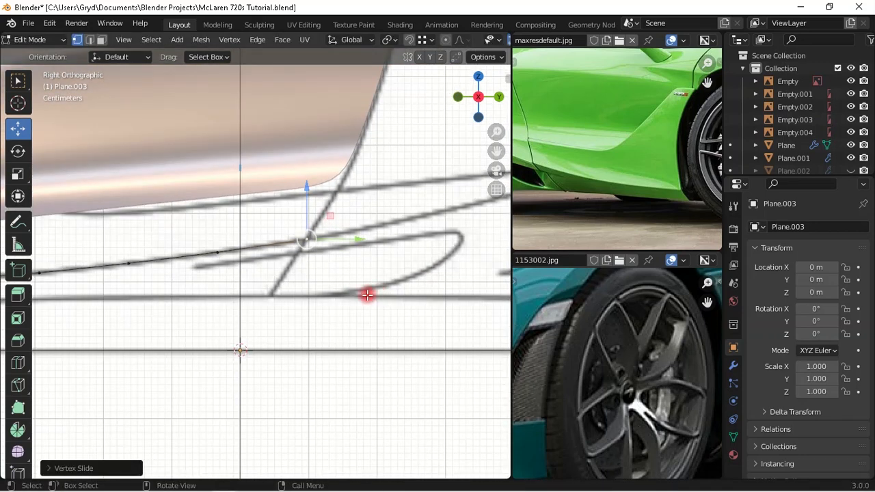
- Examine the sill edge in perspective and from above, and compare it with the side sill in the teal car's reference photo
{"action": "left_click", "coordinate": [254, 258]}
{"action": "middle_click_drag", "start_coordinate": [301, 284], "coordinate": [354, 294]}
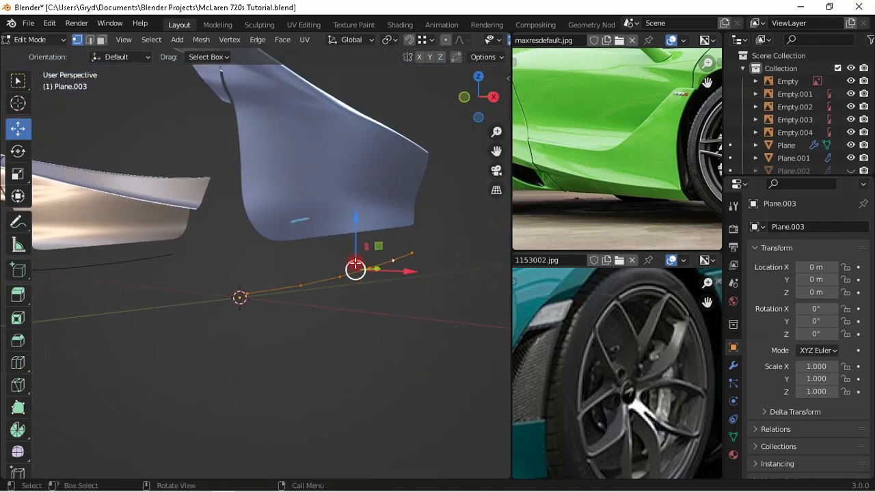
{"action": "key", "text": "KP_7"}
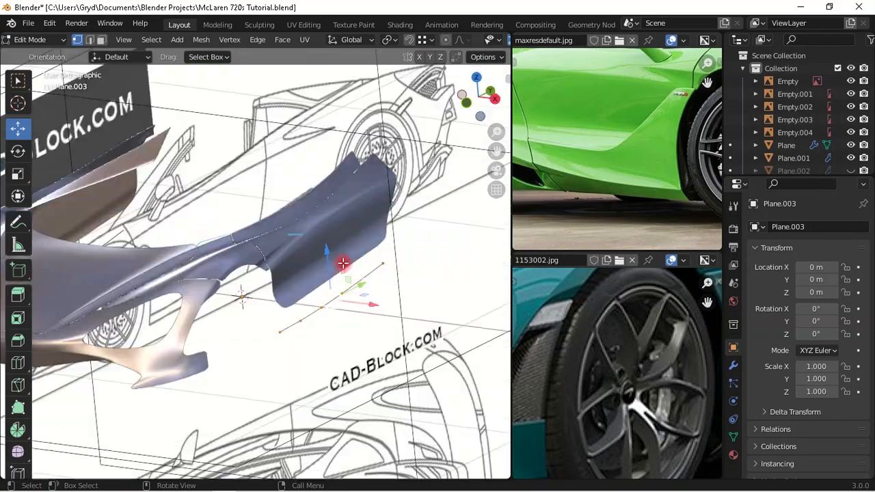
{"action": "scroll", "coordinate": [395, 271], "scroll_direction": "up", "scroll_amount": 5}
{"action": "scroll", "coordinate": [644, 117], "scroll_direction": "up", "scroll_amount": 3}
{"action": "scroll", "coordinate": [644, 117], "scroll_direction": "down", "scroll_amount": 3}
{"action": "scroll", "coordinate": [599, 369], "scroll_direction": "down", "scroll_amount": 5}
{"action": "scroll", "coordinate": [599, 369], "scroll_direction": "up", "scroll_amount": 4}
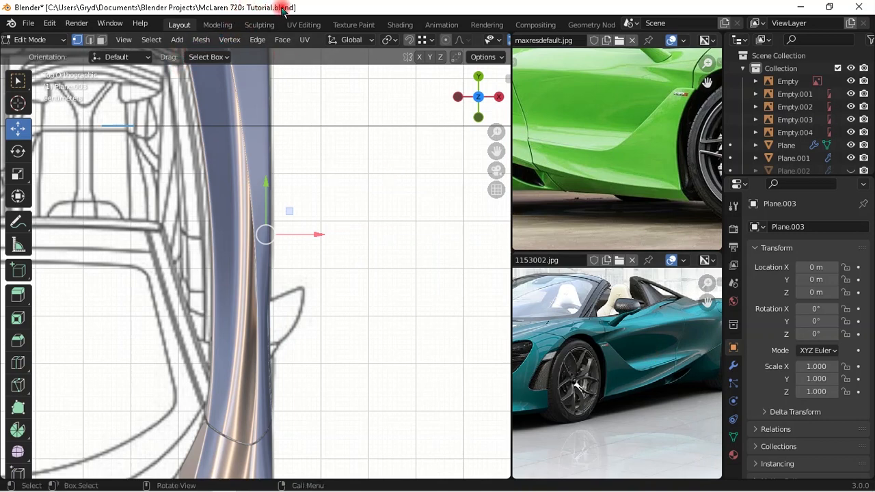
{"action": "scroll", "coordinate": [632, 357], "scroll_direction": "up", "scroll_amount": 3}
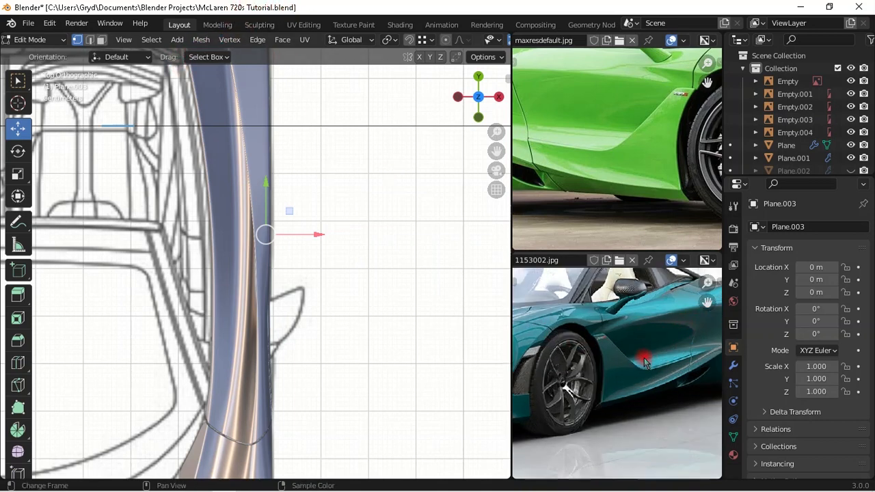
{"action": "scroll", "coordinate": [630, 396], "scroll_direction": "down", "scroll_amount": 2}
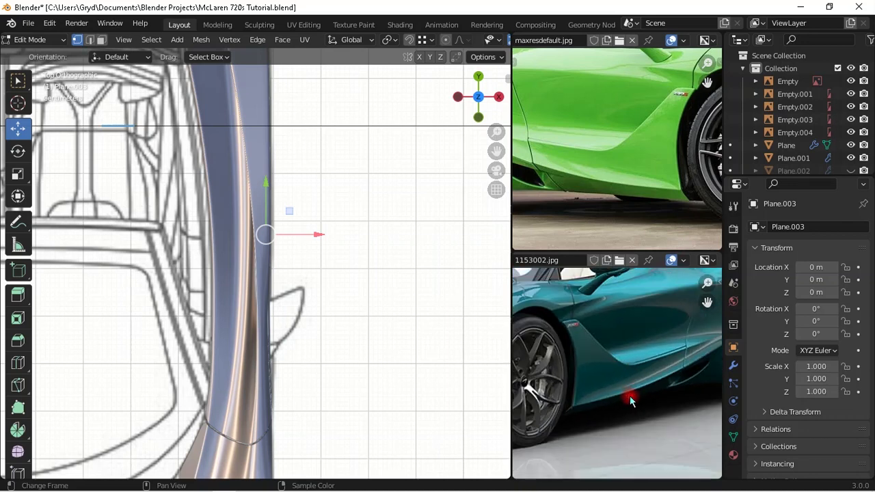
{"action": "scroll", "coordinate": [635, 356], "scroll_direction": "down", "scroll_amount": 3}
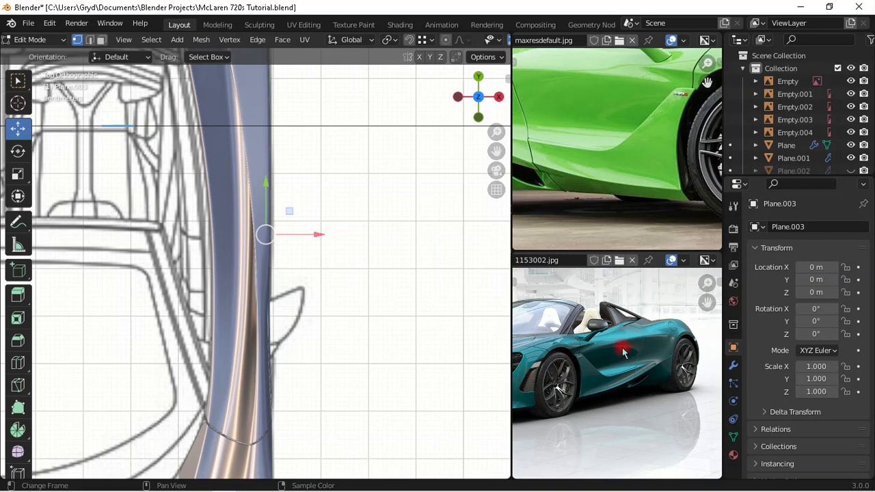
{"action": "scroll", "coordinate": [690, 337], "scroll_direction": "up", "scroll_amount": 1}
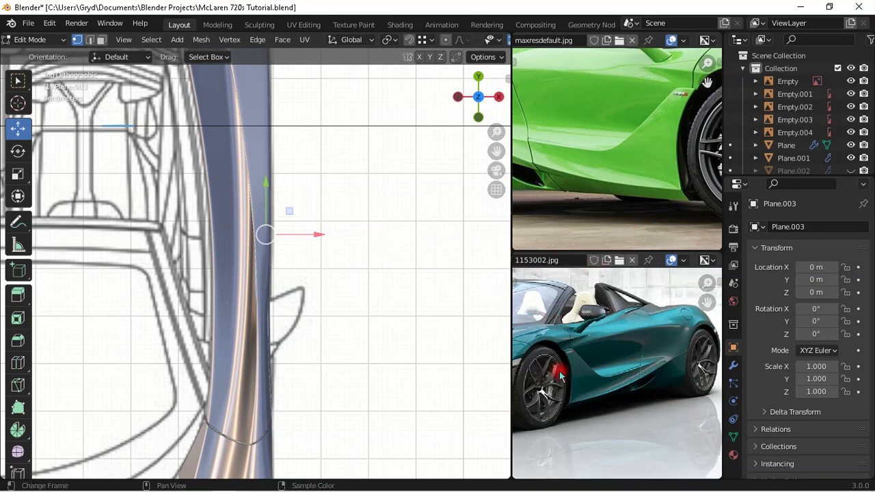
{"action": "middle_click_drag", "start_coordinate": [593, 362], "coordinate": [645, 364]}
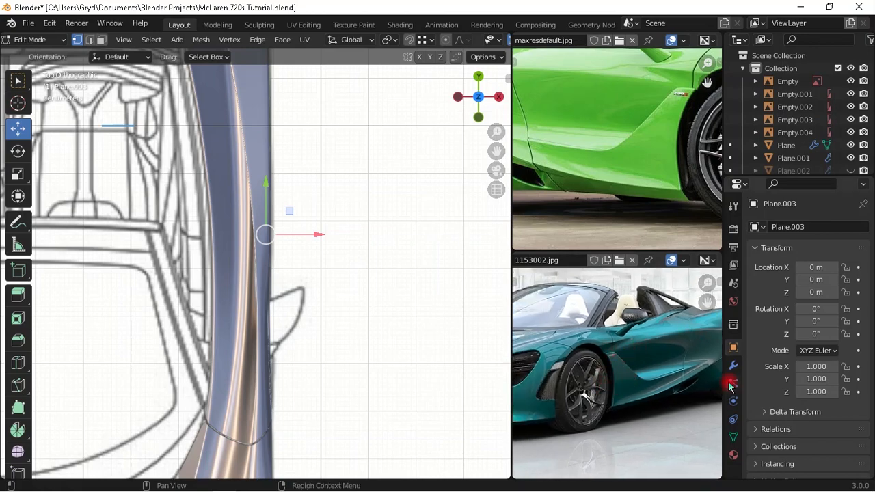
{"action": "scroll", "coordinate": [345, 320], "scroll_direction": "down", "scroll_amount": 5}
{"action": "key", "text": "Home"}
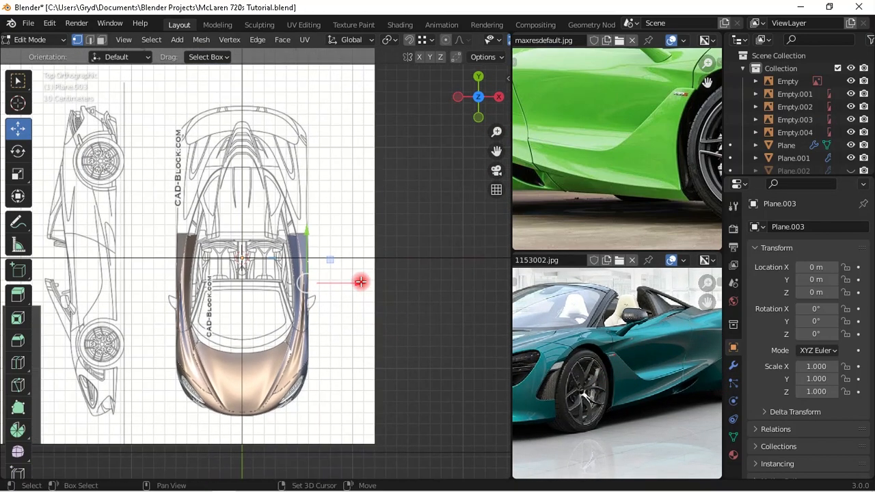
- Switch the 3D viewport to wireframe shading and examine the car's side outline on the top and front view blueprints
{"action": "key", "text": "shift+z"}
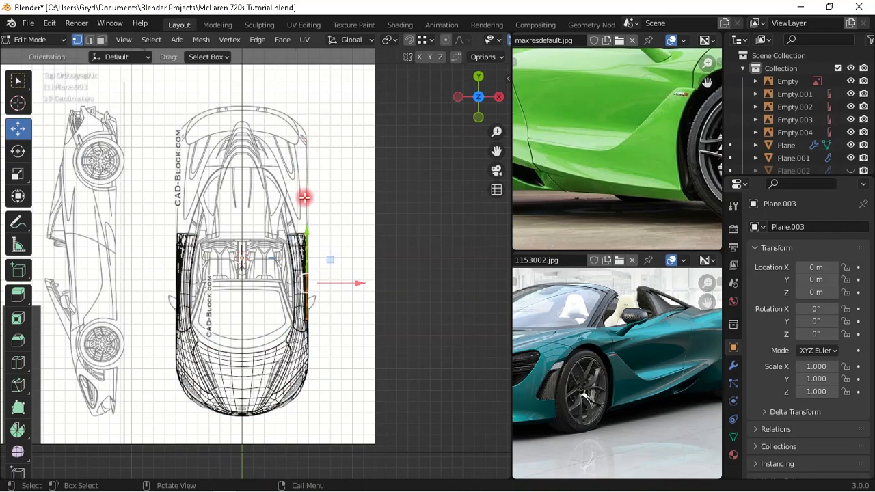
{"action": "middle_click_drag", "start_coordinate": [177, 226], "coordinate": [289, 207], "text": "shift"}
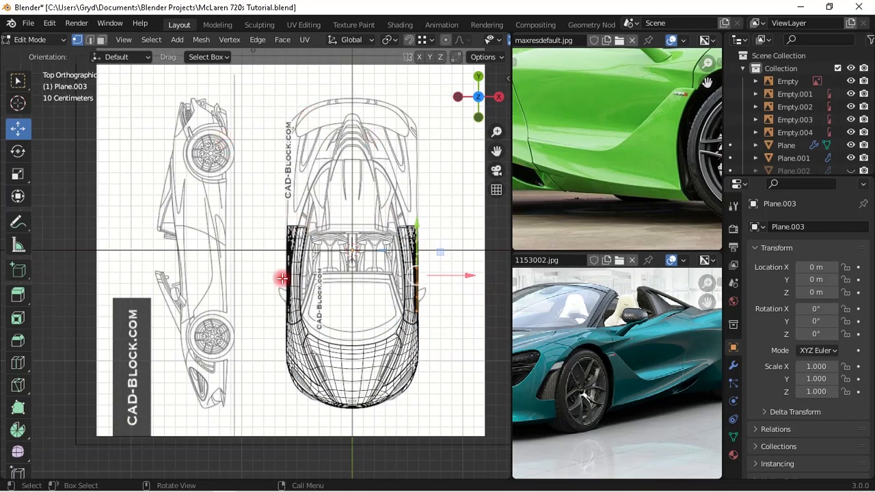
{"action": "key", "text": "KP_1"}
{"action": "scroll", "coordinate": [293, 277], "scroll_direction": "down", "scroll_amount": 3}
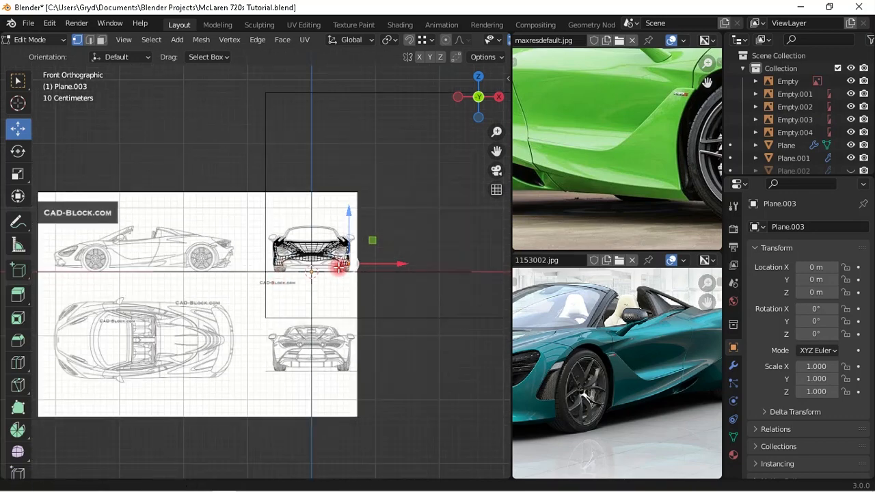
{"action": "scroll", "coordinate": [254, 318], "scroll_direction": "up", "scroll_amount": 5}
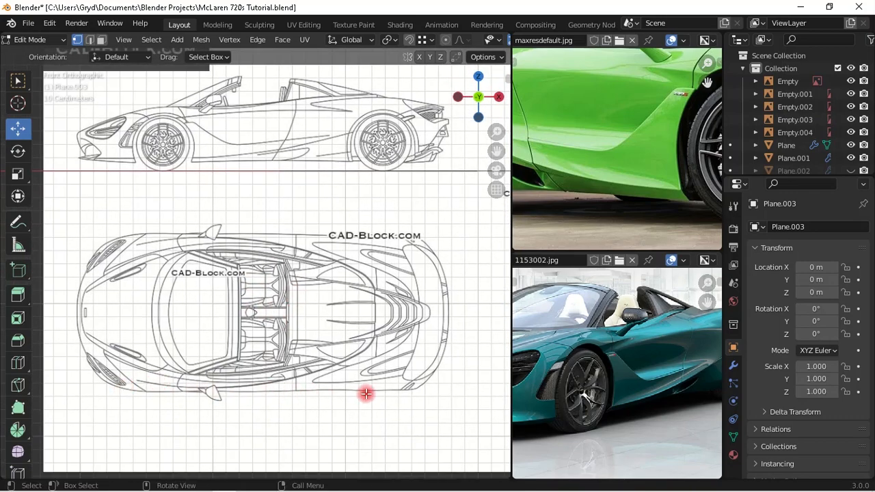
{"action": "scroll", "coordinate": [348, 399], "scroll_direction": "up", "scroll_amount": 1}
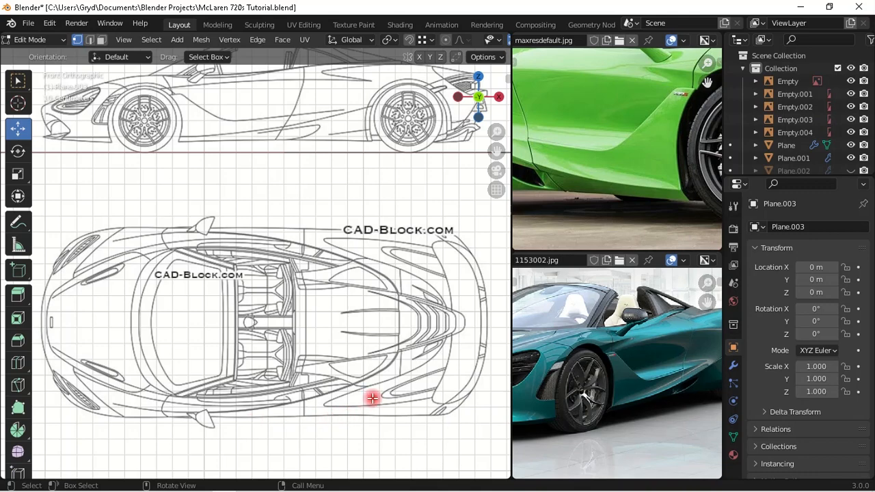
{"action": "scroll", "coordinate": [348, 407], "scroll_direction": "up", "scroll_amount": 1}
{"action": "middle_click_drag", "start_coordinate": [402, 315], "coordinate": [262, 321], "text": "shift"}
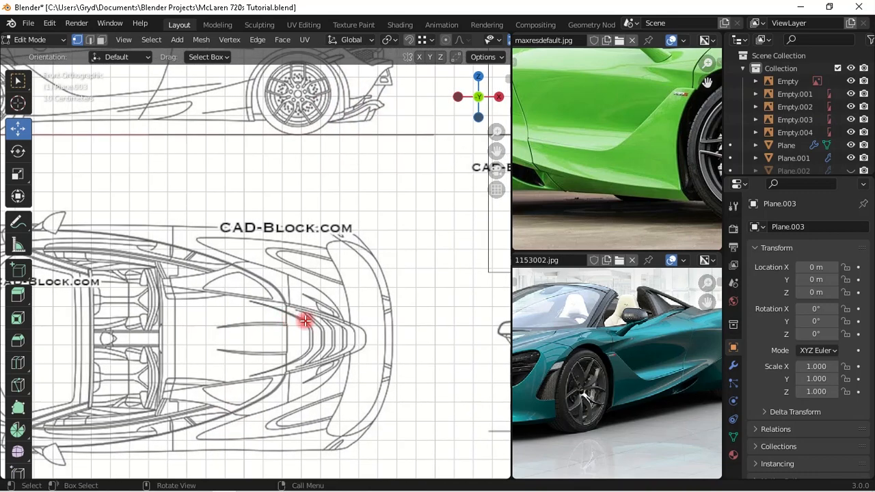
{"action": "scroll", "coordinate": [292, 320], "scroll_direction": "down", "scroll_amount": 2}
{"action": "scroll", "coordinate": [676, 387], "scroll_direction": "up", "scroll_amount": 4}
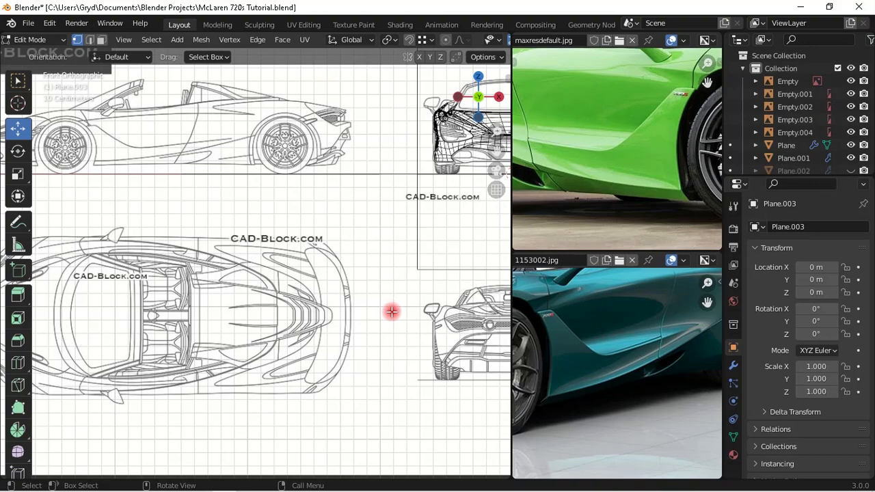
- Leave Edit Mode, hide the door panel Plane.001, and return to top view
{"action": "key", "text": "KP_7"}
{"action": "middle_click_drag", "start_coordinate": [416, 318], "coordinate": [201, 296], "text": "shift"}
{"action": "scroll", "coordinate": [289, 283], "scroll_direction": "up", "scroll_amount": 6}
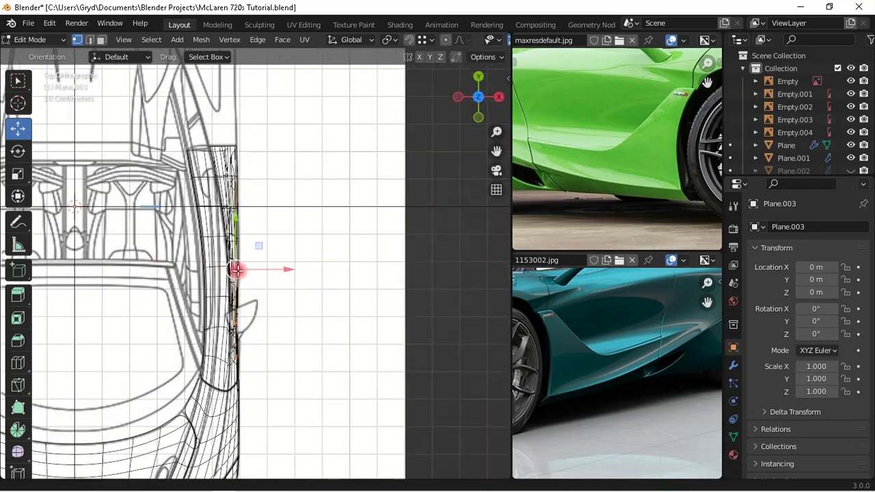
{"action": "scroll", "coordinate": [219, 263], "scroll_direction": "up", "scroll_amount": 3}
{"action": "middle_click_drag", "start_coordinate": [237, 271], "coordinate": [356, 266], "text": "shift"}
{"action": "scroll", "coordinate": [355, 265], "scroll_direction": "up", "scroll_amount": 1}
{"action": "scroll", "coordinate": [354, 294], "scroll_direction": "down", "scroll_amount": 3}
{"action": "middle_click_drag", "start_coordinate": [351, 324], "coordinate": [295, 300]}
{"action": "scroll", "coordinate": [297, 294], "scroll_direction": "down", "scroll_amount": 6}
{"action": "middle_click_drag", "start_coordinate": [314, 220], "coordinate": [358, 311], "text": "shift"}
{"action": "middle_click_drag", "start_coordinate": [359, 311], "coordinate": [303, 248]}
{"action": "key", "text": "Tab"}
{"action": "left_click", "coordinate": [295, 231]}
{"action": "key", "text": "h"}
{"action": "key", "text": "KP_7"}
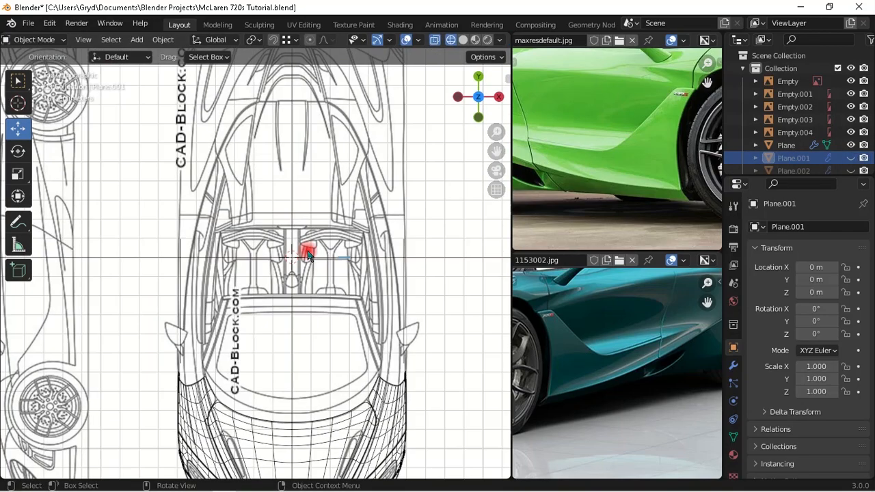
- Enable the Screencast Keys overlay for the 3D viewport
{"action": "key", "text": "n"}
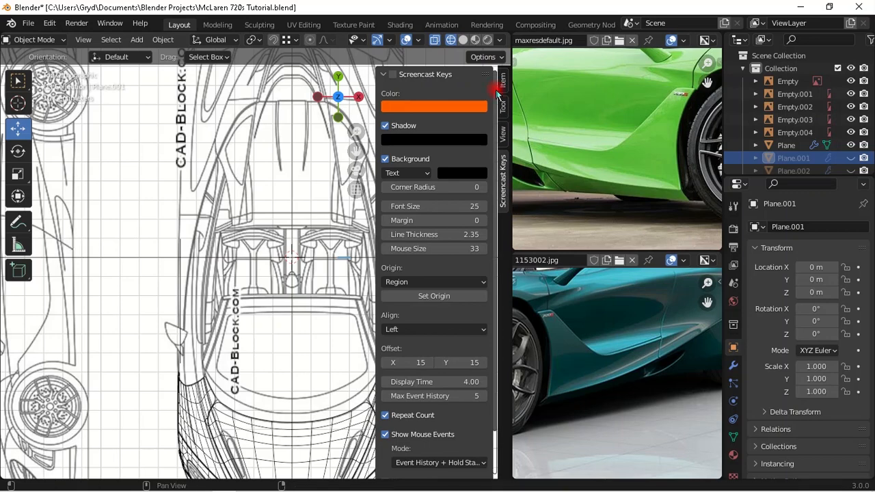
{"action": "key", "text": "n"}
- Reopen the sill object Plane.003 in Edit Mode and flatten all its vertices by scaling them to 0 along X
{"action": "scroll", "coordinate": [381, 250], "scroll_direction": "up", "scroll_amount": 2}
{"action": "middle_click_drag", "start_coordinate": [410, 256], "coordinate": [259, 265], "text": "shift"}
{"action": "scroll", "coordinate": [303, 254], "scroll_direction": "down", "scroll_amount": 1}
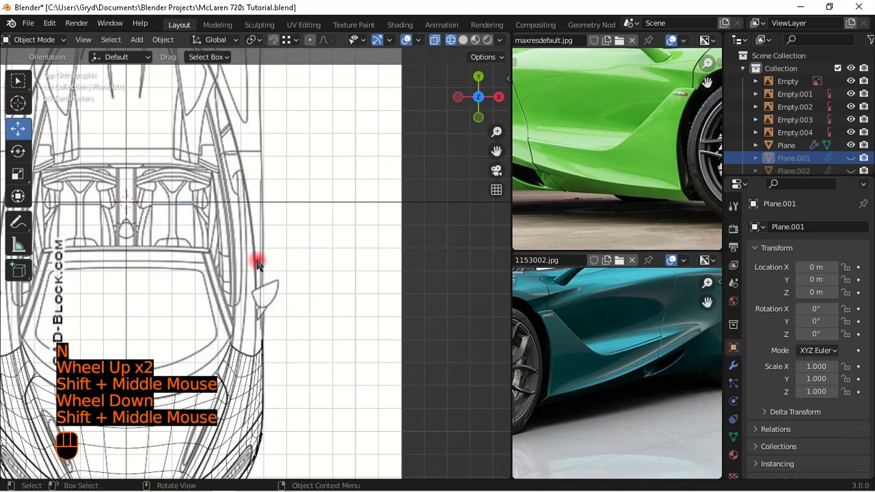
{"action": "left_click", "coordinate": [259, 261]}
{"action": "left_click", "coordinate": [259, 261]}
{"action": "key", "text": "Tab"}
{"action": "scroll", "coordinate": [303, 287], "scroll_direction": "up", "scroll_amount": 2}
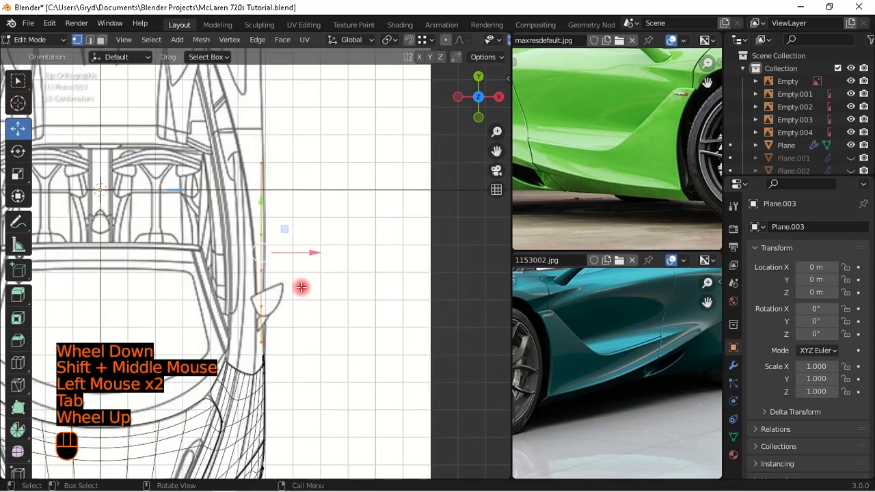
{"action": "middle_click_drag", "start_coordinate": [303, 287], "coordinate": [315, 303], "text": "shift"}
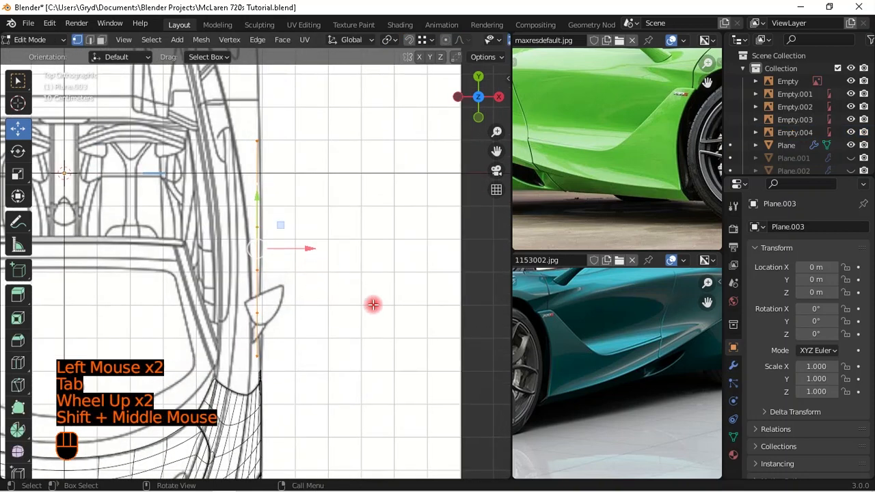
{"action": "key", "text": "s"}
{"action": "key", "text": "x"}
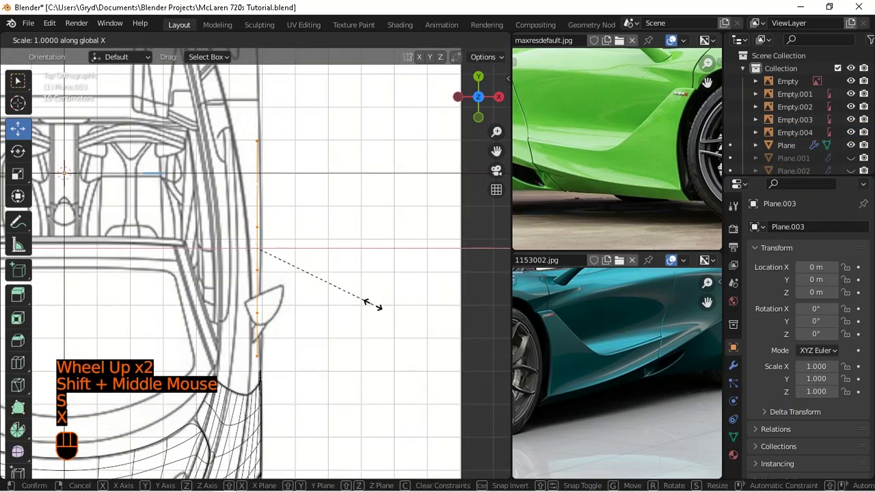
{"action": "key", "text": "KP_0"}
{"action": "left_click", "coordinate": [373, 304]}
- Shift the flattened sill edge along X onto the outer body line of the top-view blueprint
{"action": "mouse_move", "coordinate": [309, 248]}
{"action": "left_mouse_down"}
{"action": "mouse_move", "coordinate": [318, 246]}
{"action": "mouse_move", "coordinate": [306, 248]}
{"action": "left_mouse_up"}
{"action": "scroll", "coordinate": [307, 246], "scroll_direction": "up", "scroll_amount": 1}
{"action": "left_click", "coordinate": [304, 246]}
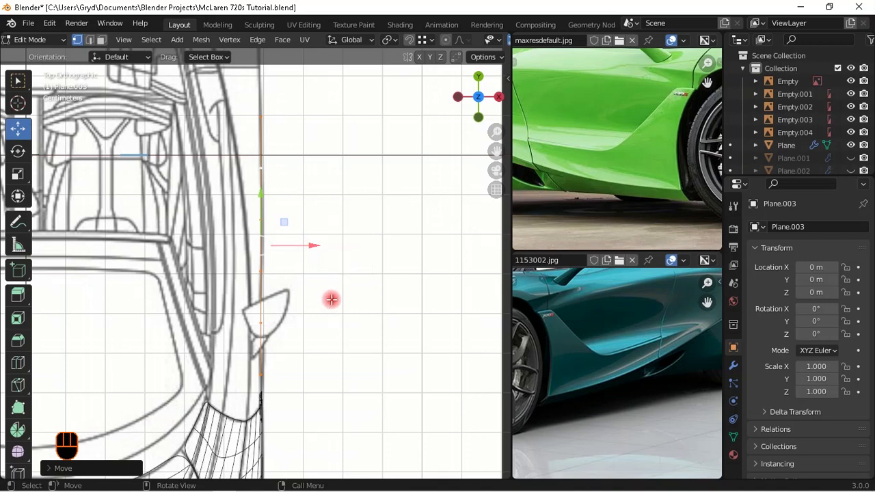
{"action": "scroll", "coordinate": [341, 264], "scroll_direction": "up", "scroll_amount": 1}
{"action": "middle_click_drag", "start_coordinate": [342, 264], "coordinate": [326, 262], "text": "shift"}
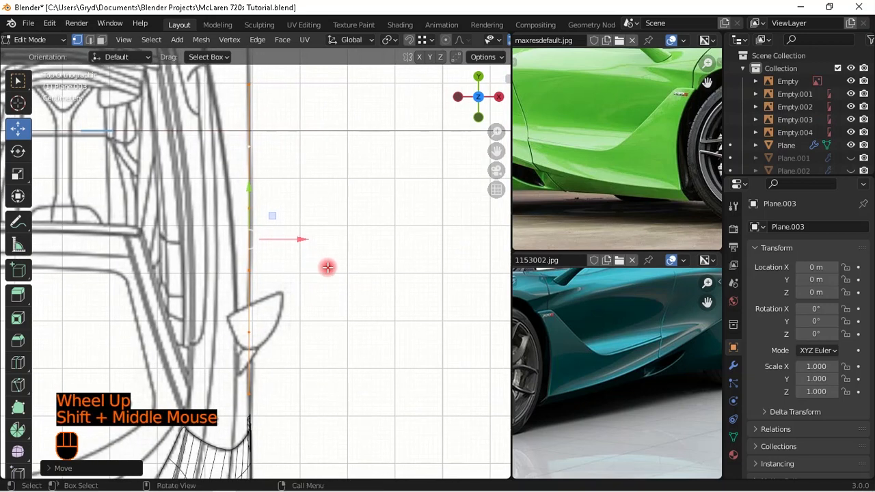
{"action": "middle_click_drag", "start_coordinate": [316, 349], "coordinate": [264, 326], "text": "shift"}
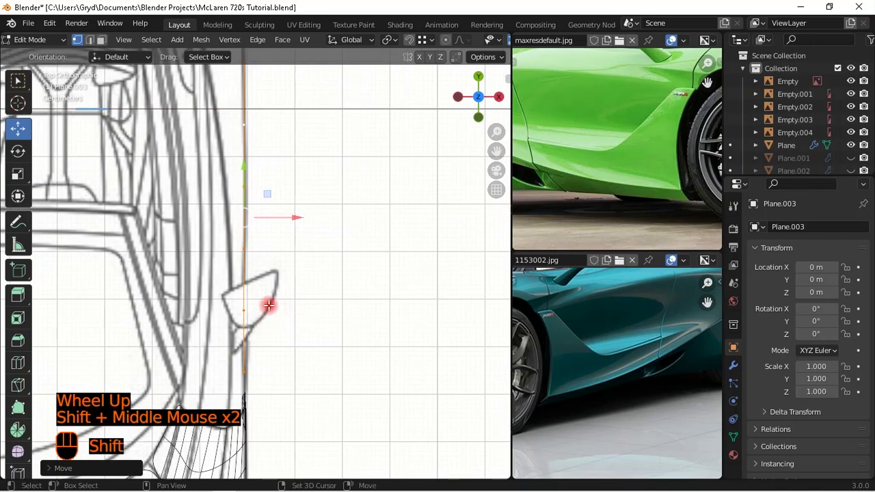
{"action": "key", "text": "shift+z"}
{"action": "key", "text": "shift+z"}
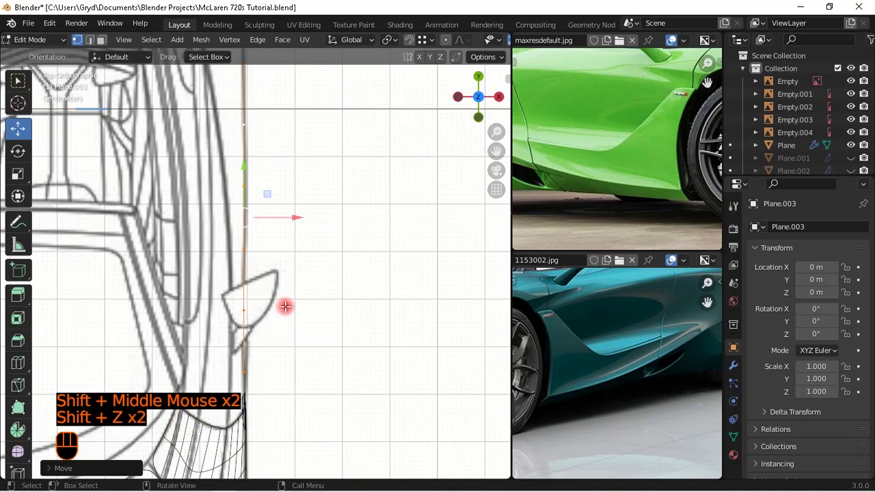
- Move the third vertex from the front of the sill edge outward along X onto the top-view body line
{"action": "key", "text": "KP_3"}
{"action": "middle_click_drag", "start_coordinate": [330, 361], "coordinate": [337, 268], "text": "shift"}
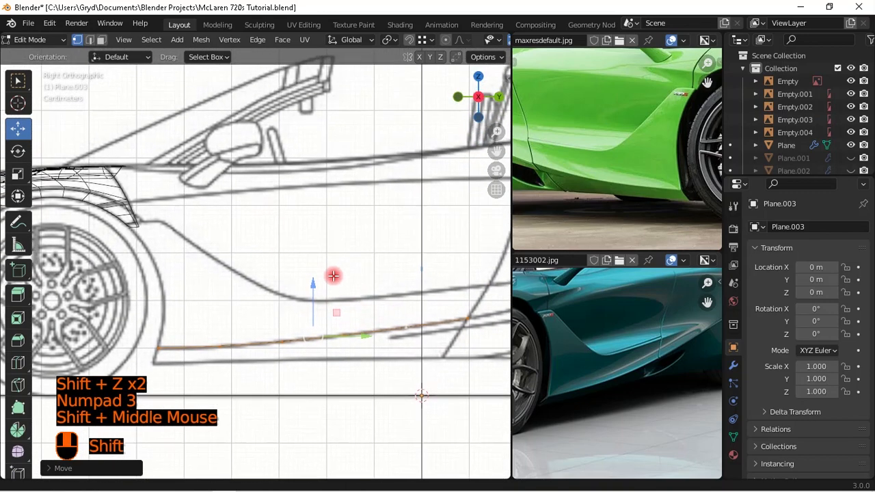
{"action": "scroll", "coordinate": [325, 273], "scroll_direction": "down", "scroll_amount": 2}
{"action": "middle_click_drag", "start_coordinate": [658, 362], "coordinate": [655, 376]}
{"action": "scroll", "coordinate": [656, 384], "scroll_direction": "down", "scroll_amount": 3}
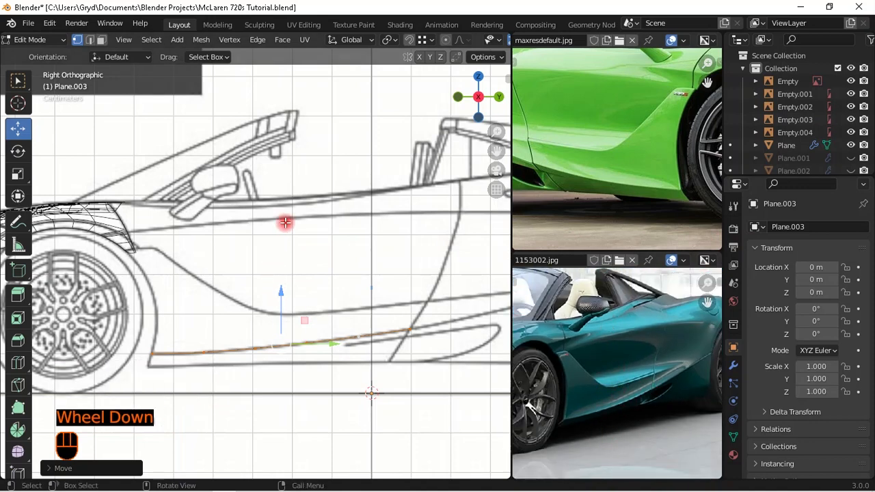
{"action": "left_click", "coordinate": [264, 348]}
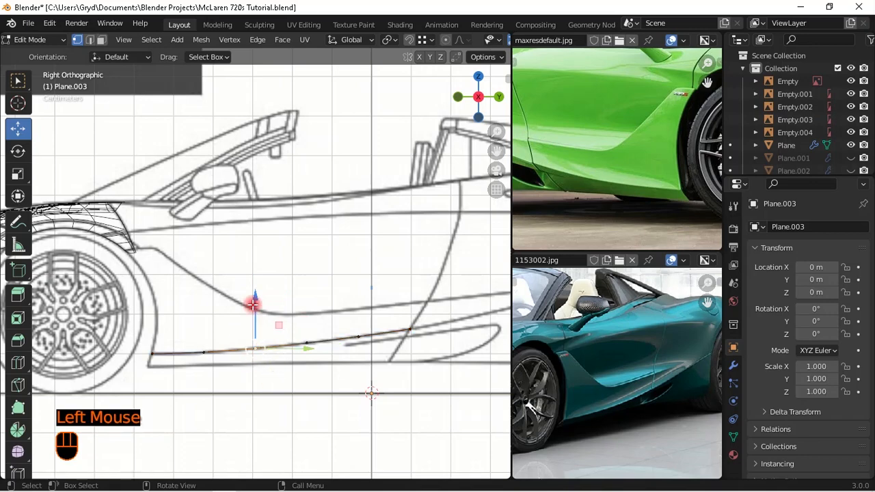
{"action": "key", "text": "KP_7"}
{"action": "scroll", "coordinate": [414, 277], "scroll_direction": "down", "scroll_amount": 1}
{"action": "scroll", "coordinate": [352, 273], "scroll_direction": "up", "scroll_amount": 2}
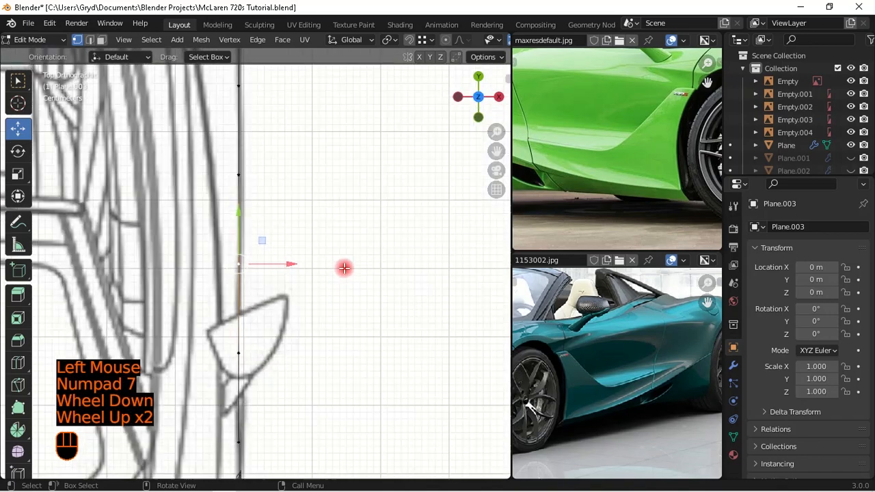
{"action": "scroll", "coordinate": [291, 267], "scroll_direction": "up", "scroll_amount": 1}
{"action": "left_click_drag", "start_coordinate": [291, 267], "coordinate": [336, 294]}
{"action": "scroll", "coordinate": [275, 268], "scroll_direction": "up", "scroll_amount": 2}
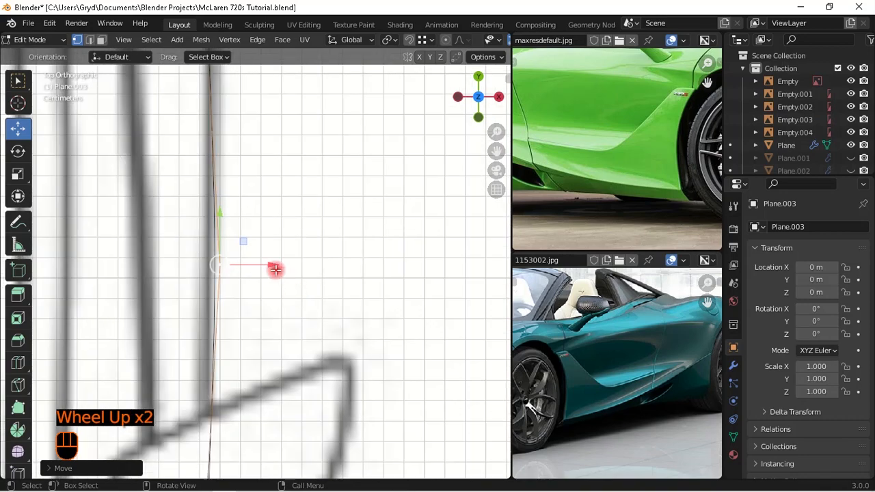
- Move the second vertex from the front of the sill edge outward along X to smooth its curve in top view
{"action": "middle_click_drag", "start_coordinate": [275, 267], "coordinate": [318, 207], "text": "shift"}
{"action": "scroll", "coordinate": [292, 397], "scroll_direction": "down", "scroll_amount": 1}
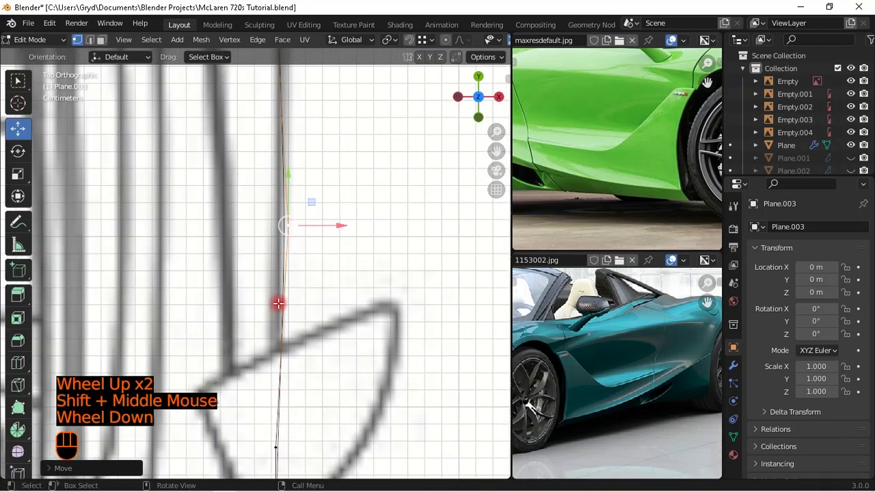
{"action": "scroll", "coordinate": [330, 299], "scroll_direction": "down", "scroll_amount": 2}
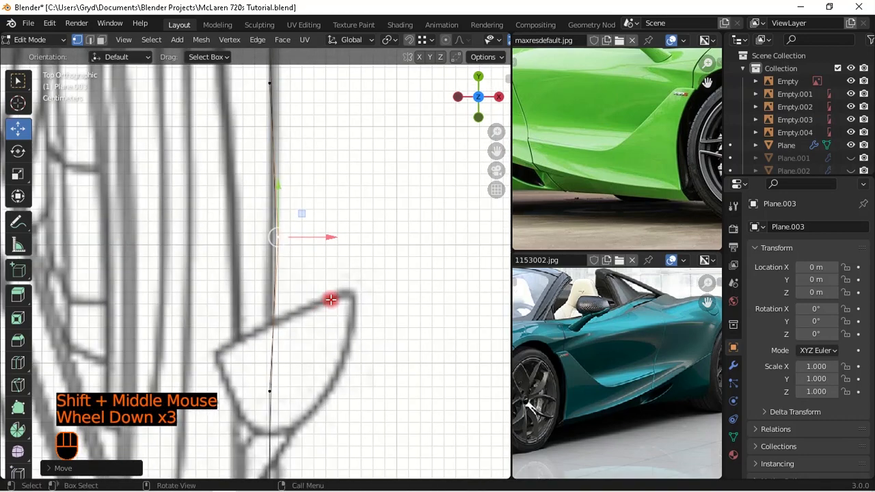
{"action": "scroll", "coordinate": [348, 352], "scroll_direction": "down", "scroll_amount": 2}
{"action": "middle_click_drag", "start_coordinate": [347, 352], "coordinate": [330, 312], "text": "shift"}
{"action": "scroll", "coordinate": [321, 311], "scroll_direction": "up", "scroll_amount": 1}
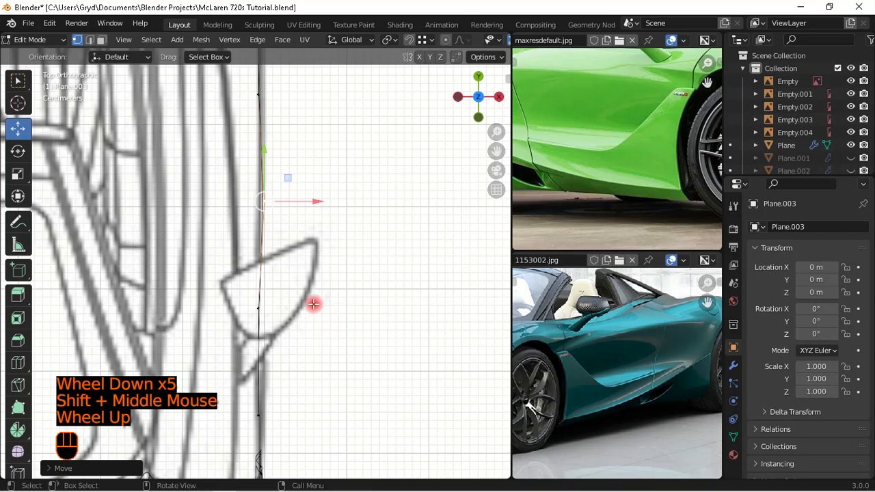
{"action": "scroll", "coordinate": [314, 303], "scroll_direction": "up", "scroll_amount": 1}
{"action": "scroll", "coordinate": [314, 303], "scroll_direction": "down", "scroll_amount": 2}
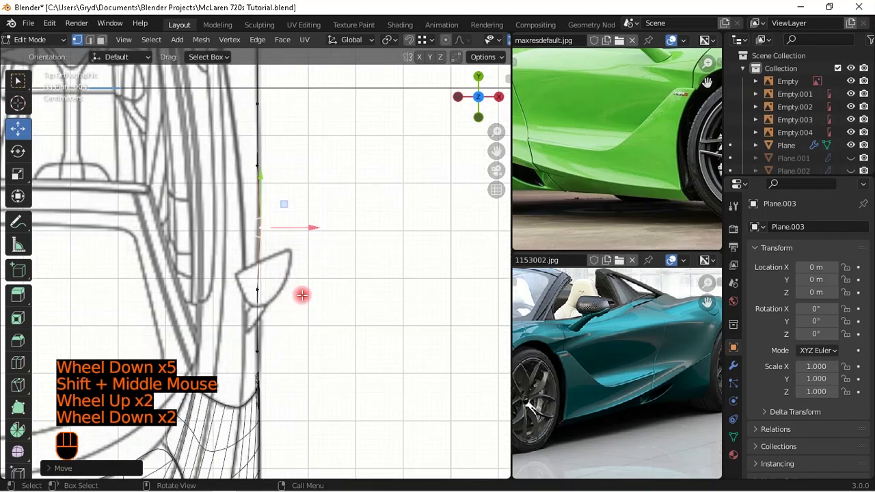
{"action": "scroll", "coordinate": [302, 295], "scroll_direction": "up", "scroll_amount": 1}
{"action": "left_click", "coordinate": [298, 300]}
{"action": "left_click", "coordinate": [311, 297]}
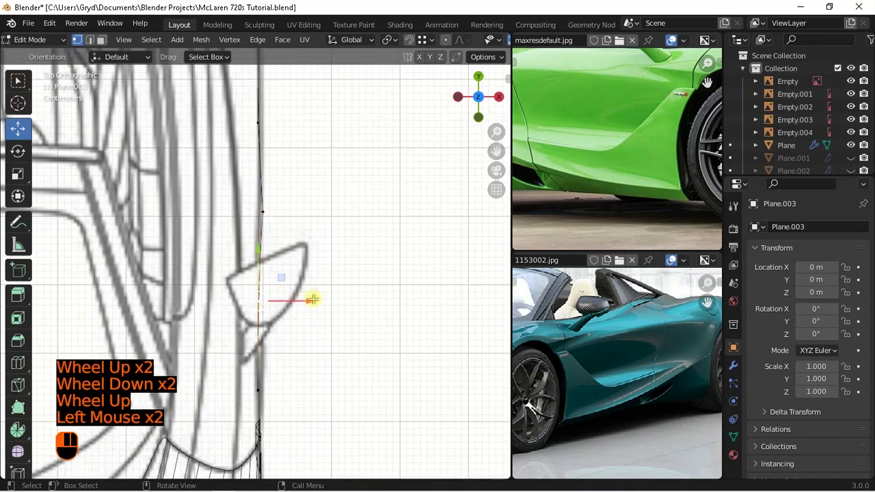
{"action": "left_click_drag", "start_coordinate": [312, 299], "coordinate": [326, 316]}
- Leave Edit Mode, hide the top-view blueprint Empty.004, and reopen Plane.003 in Edit Mode
{"action": "scroll", "coordinate": [326, 317], "scroll_direction": "down", "scroll_amount": 1}
{"action": "scroll", "coordinate": [376, 260], "scroll_direction": "down", "scroll_amount": 1}
{"action": "key", "text": "Tab"}
{"action": "left_click", "coordinate": [382, 253]}
{"action": "key", "text": "h"}
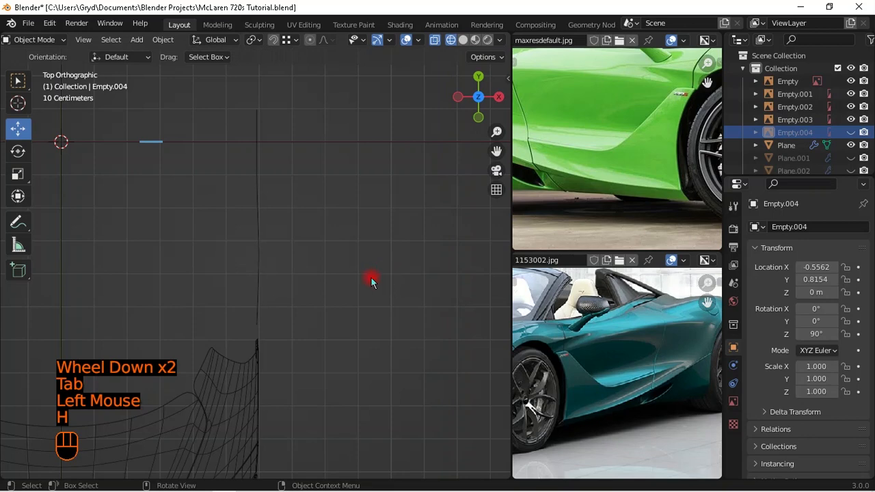
{"action": "left_click", "coordinate": [259, 240]}
{"action": "key", "text": "Tab"}
- Move the fourth vertex from the front of the sill edge outward along X by about 0.006 m
{"action": "scroll", "coordinate": [294, 272], "scroll_direction": "up", "scroll_amount": 2}
{"action": "scroll", "coordinate": [294, 303], "scroll_direction": "down", "scroll_amount": 1}
{"action": "scroll", "coordinate": [332, 232], "scroll_direction": "up", "scroll_amount": 1}
{"action": "scroll", "coordinate": [324, 201], "scroll_direction": "down", "scroll_amount": 1}
{"action": "middle_click_drag", "start_coordinate": [324, 201], "coordinate": [308, 272], "text": "shift"}
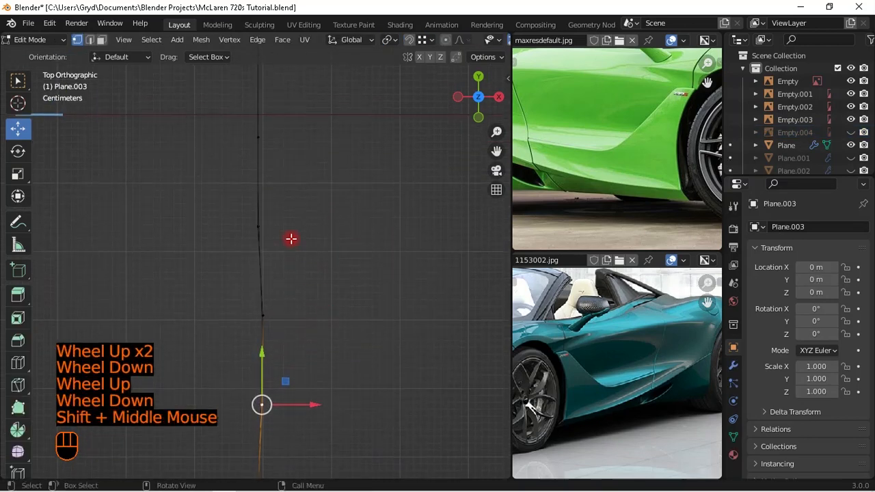
{"action": "scroll", "coordinate": [297, 322], "scroll_direction": "down", "scroll_amount": 1}
{"action": "middle_click_drag", "start_coordinate": [296, 322], "coordinate": [298, 310], "text": "shift"}
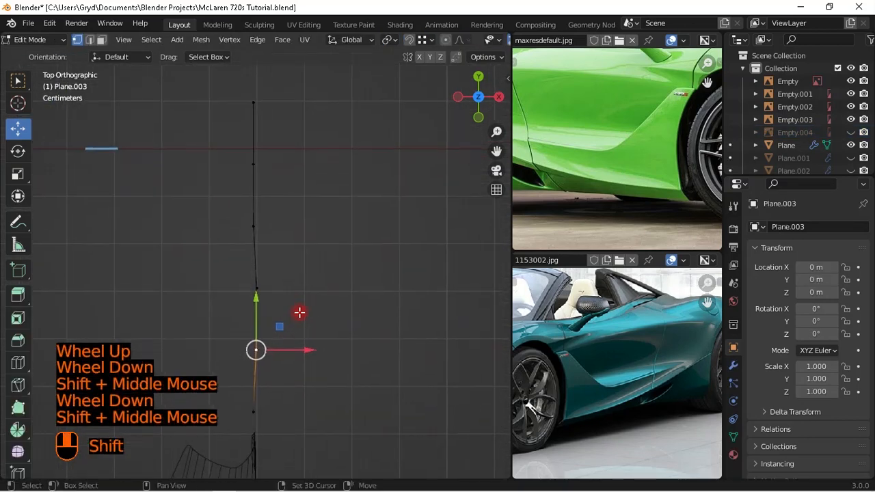
{"action": "scroll", "coordinate": [260, 189], "scroll_direction": "up", "scroll_amount": 1}
{"action": "left_click", "coordinate": [253, 208]}
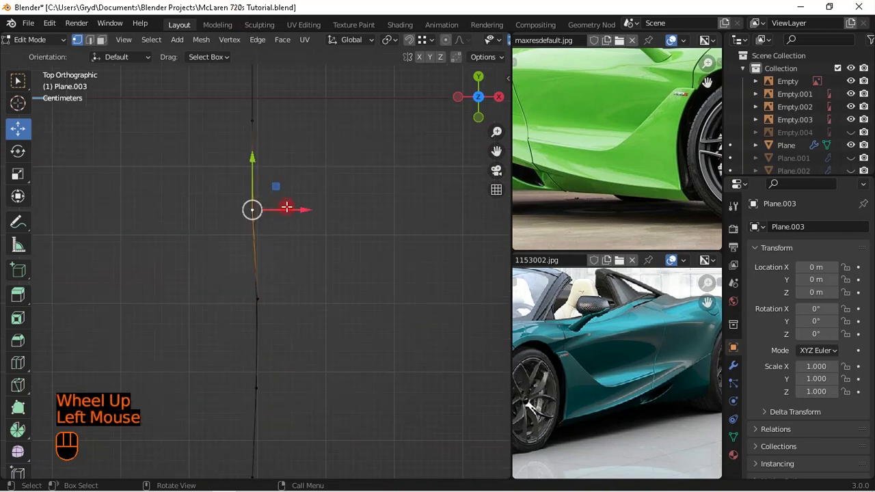
{"action": "scroll", "coordinate": [303, 276], "scroll_direction": "down", "scroll_amount": 2}
{"action": "mouse_move", "coordinate": [282, 234]}
{"action": "left_mouse_down"}
{"action": "mouse_move", "coordinate": [289, 225]}
{"action": "mouse_move", "coordinate": [299, 231]}
{"action": "left_mouse_up"}
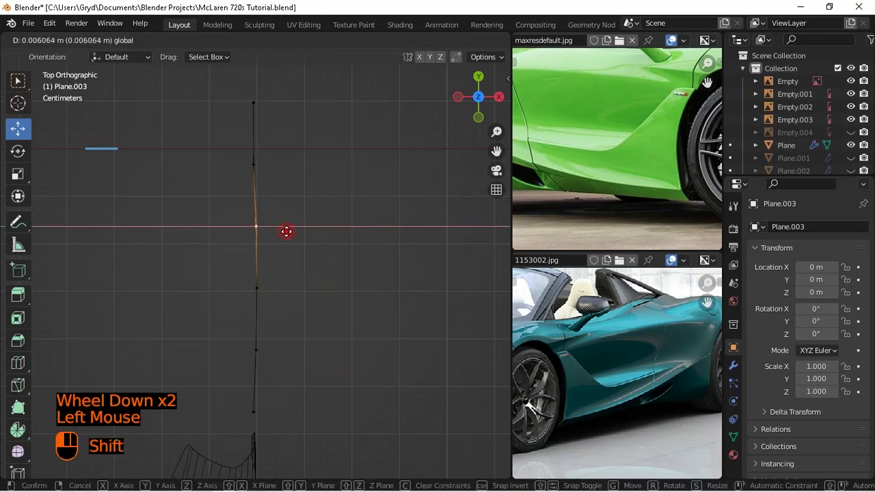
{"action": "left_click", "coordinate": [287, 230]}
- Adjust the fifth vertex from the front slightly along X and refine the fourth so the sill edge curves smoothly
{"action": "left_click", "coordinate": [253, 163]}
{"action": "left_click_drag", "start_coordinate": [296, 166], "coordinate": [293, 168]}
{"action": "left_click", "coordinate": [255, 226]}
{"action": "left_click", "coordinate": [308, 226]}
{"action": "left_click_drag", "start_coordinate": [308, 227], "coordinate": [307, 269], "text": "shift"}
{"action": "left_click", "coordinate": [308, 234]}
{"action": "scroll", "coordinate": [312, 230], "scroll_direction": "down", "scroll_amount": 2}
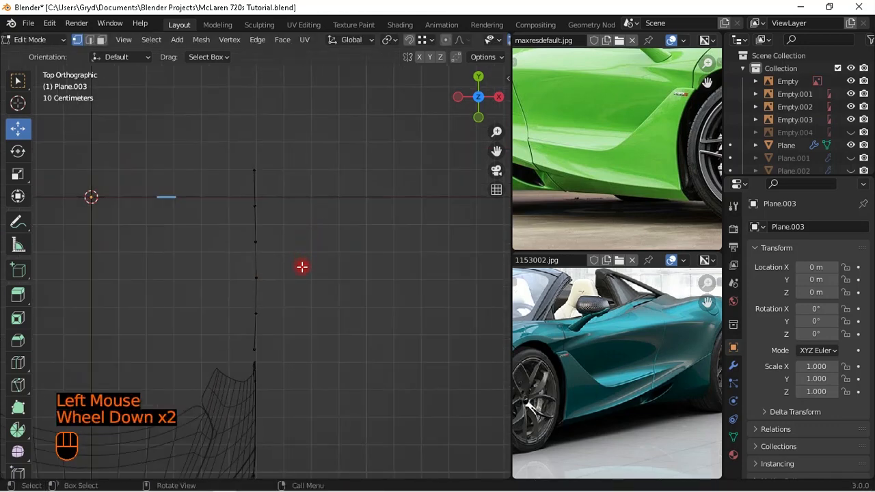
- Examine the sill edge's curvature against the front-view blueprint, from above, and in perspective
{"action": "scroll", "coordinate": [302, 267], "scroll_direction": "down", "scroll_amount": 2}
{"action": "scroll", "coordinate": [297, 277], "scroll_direction": "up", "scroll_amount": 3}
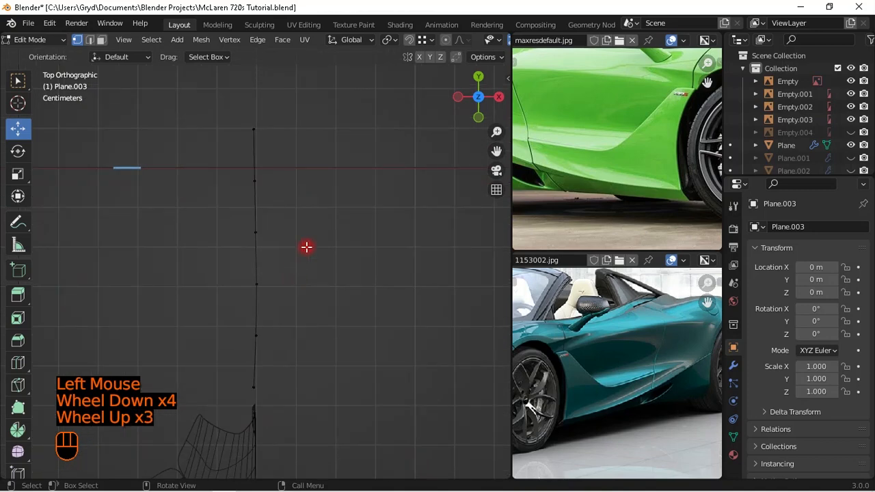
{"action": "key", "text": "KP_1"}
{"action": "scroll", "coordinate": [325, 239], "scroll_direction": "up", "scroll_amount": 1}
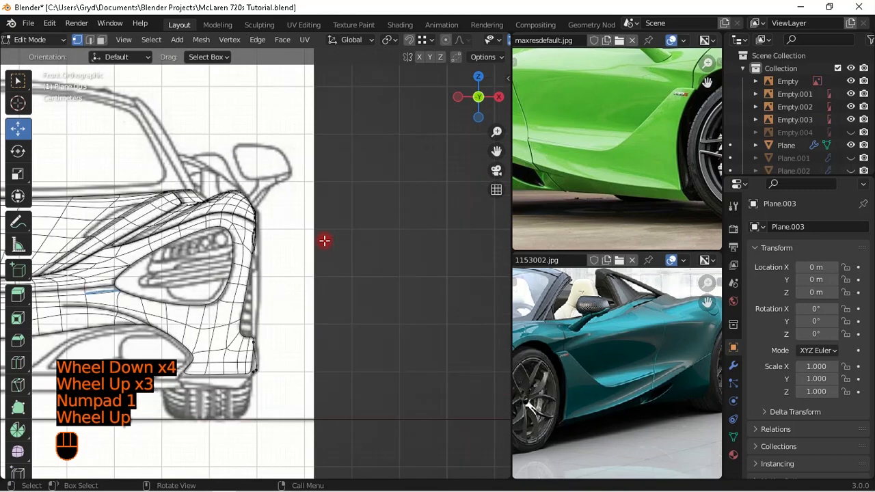
{"action": "scroll", "coordinate": [313, 296], "scroll_direction": "up", "scroll_amount": 1}
{"action": "middle_click_drag", "start_coordinate": [313, 297], "coordinate": [304, 314], "text": "shift"}
{"action": "scroll", "coordinate": [312, 336], "scroll_direction": "up", "scroll_amount": 1}
{"action": "scroll", "coordinate": [312, 336], "scroll_direction": "up", "scroll_amount": 1}
{"action": "scroll", "coordinate": [306, 316], "scroll_direction": "up", "scroll_amount": 2}
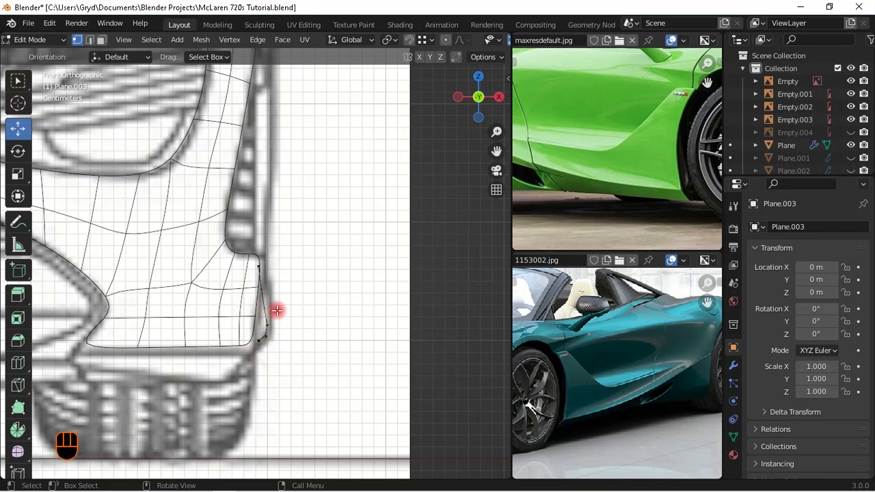
{"action": "scroll", "coordinate": [276, 311], "scroll_direction": "down", "scroll_amount": 2}
{"action": "scroll", "coordinate": [261, 304], "scroll_direction": "up", "scroll_amount": 1}
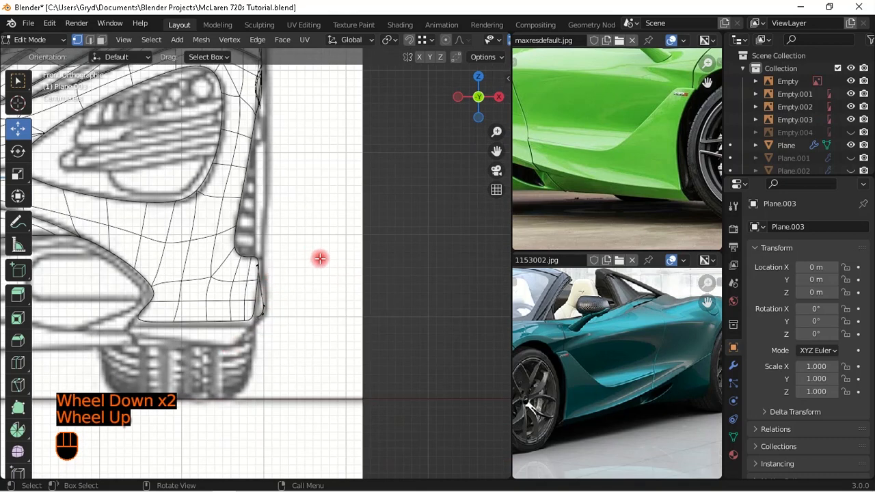
{"action": "key", "text": "KP_7"}
{"action": "scroll", "coordinate": [284, 244], "scroll_direction": "down", "scroll_amount": 2}
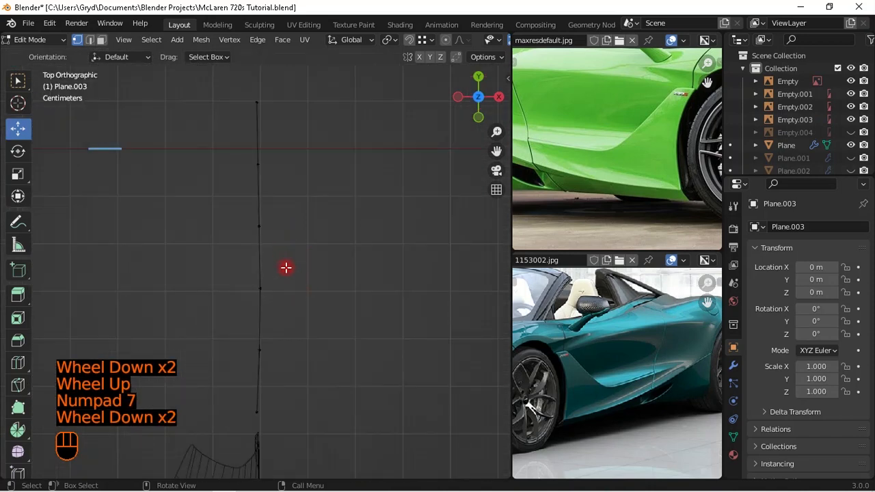
{"action": "scroll", "coordinate": [285, 268], "scroll_direction": "up", "scroll_amount": 1}
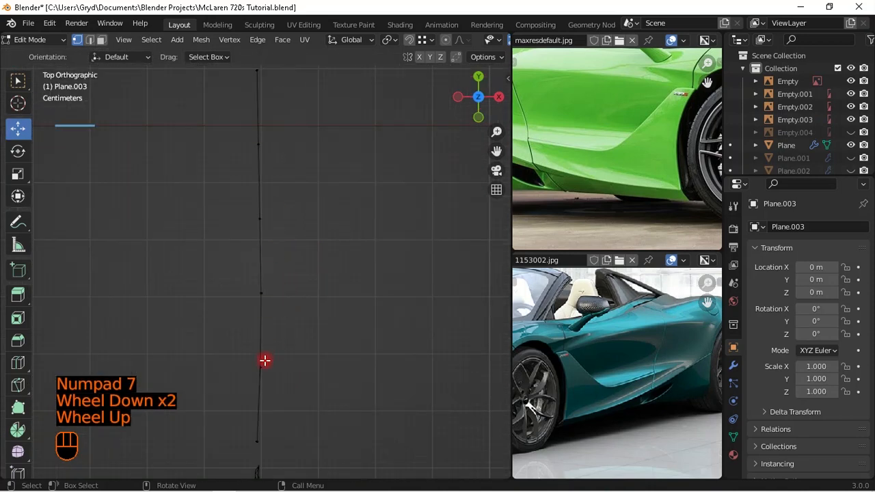
{"action": "scroll", "coordinate": [275, 389], "scroll_direction": "down", "scroll_amount": 2}
{"action": "middle_click_drag", "start_coordinate": [287, 382], "coordinate": [285, 291]}
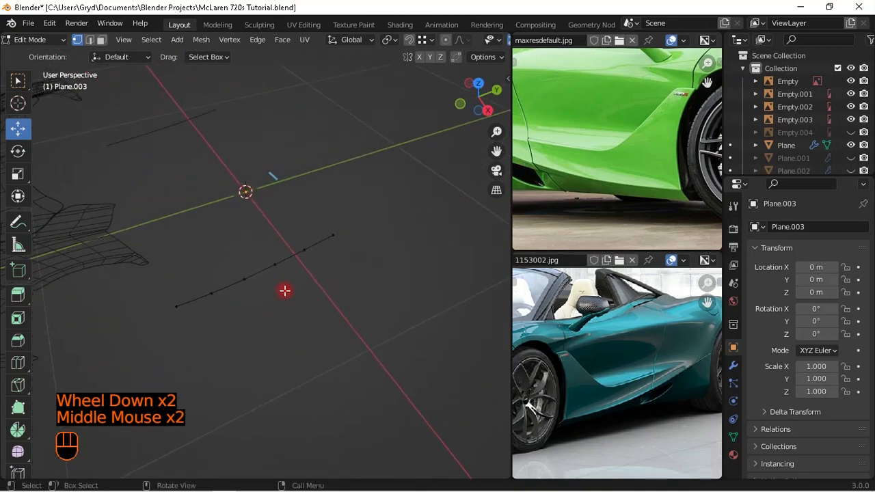
- Leave Edit Mode and unhide all hidden objects, including the top-view blueprint
{"action": "key", "text": "alt+h"}
{"action": "scroll", "coordinate": [300, 305], "scroll_direction": "down", "scroll_amount": 2}
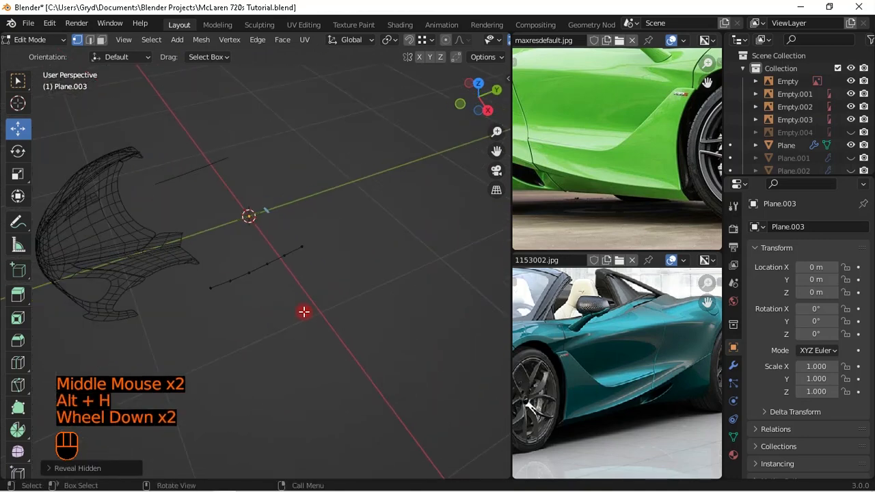
{"action": "key", "text": "Tab"}
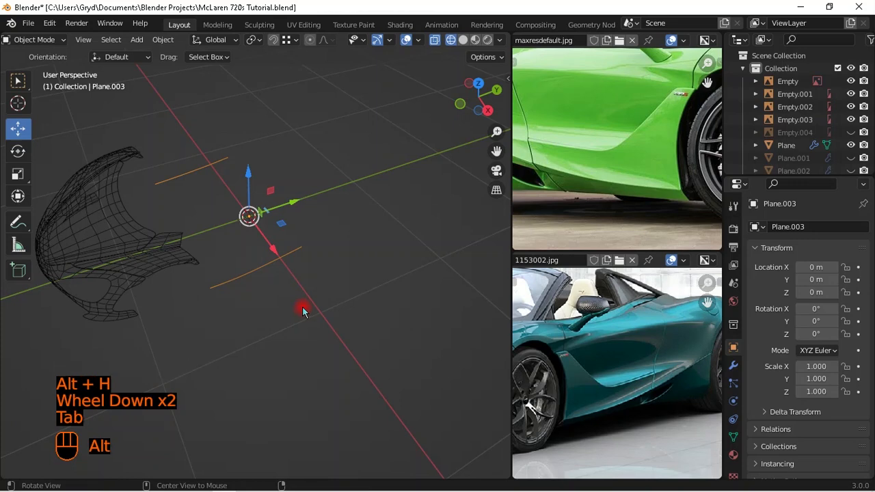
{"action": "key", "text": "alt+h"}
{"action": "left_click", "coordinate": [302, 309]}
- Hide the body panels Plane.001 and Plane.002 so the sill edge stands free
{"action": "middle_click_drag", "start_coordinate": [302, 309], "coordinate": [402, 268]}
{"action": "scroll", "coordinate": [260, 193], "scroll_direction": "up", "scroll_amount": 1}
{"action": "left_click", "coordinate": [260, 193]}
{"action": "key", "text": "h"}
{"action": "scroll", "coordinate": [287, 269], "scroll_direction": "up", "scroll_amount": 1}
{"action": "left_click", "coordinate": [308, 119]}
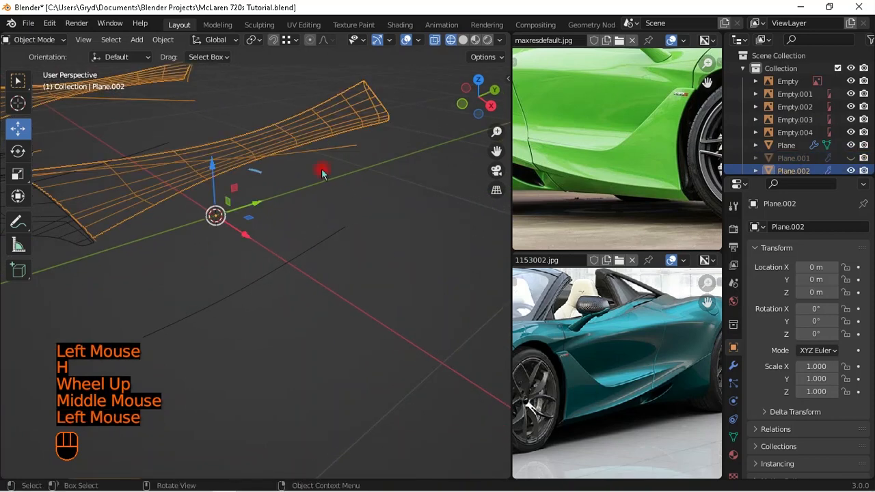
{"action": "key", "text": "h"}
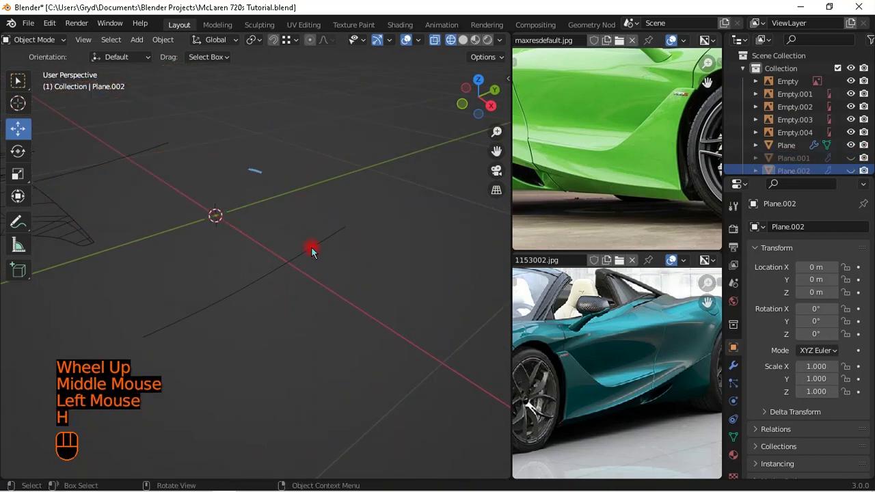
- Reopen the sill object Plane.003 in Edit Mode in the right side view
{"action": "middle_click_drag", "start_coordinate": [311, 250], "coordinate": [283, 279]}
{"action": "left_click", "coordinate": [305, 266]}
{"action": "key", "text": "KP_3"}
{"action": "scroll", "coordinate": [304, 270], "scroll_direction": "up", "scroll_amount": 2}
{"action": "key", "text": "Tab"}
{"action": "middle_click_drag", "start_coordinate": [186, 304], "coordinate": [260, 299], "text": "shift"}
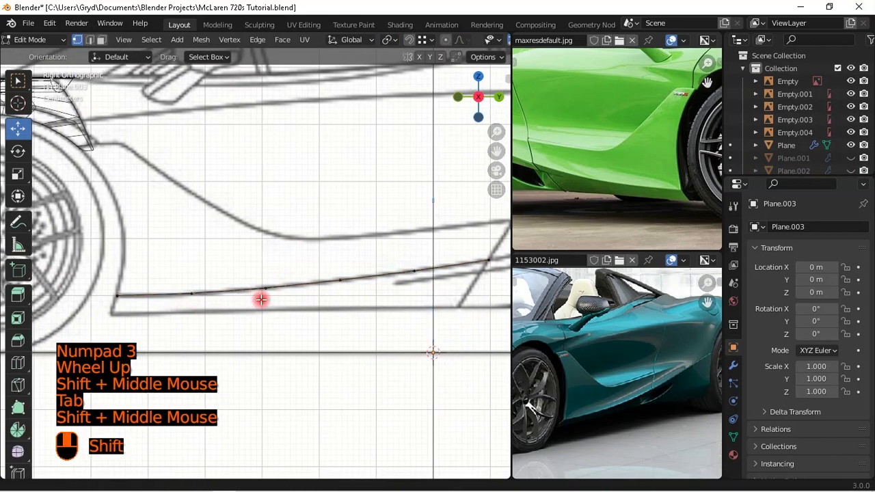
{"action": "middle_click_drag", "start_coordinate": [216, 240], "coordinate": [273, 243], "text": "shift"}
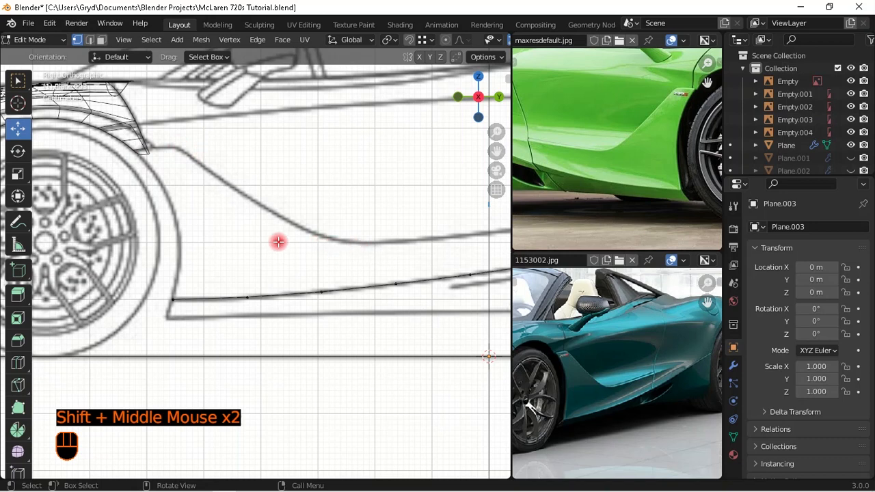
- Extrude the sill edge's front vertex about 0.27 m up to the fender's lower corner, and again about 0.07 m rearward to the door line
{"action": "scroll", "coordinate": [283, 226], "scroll_direction": "up", "scroll_amount": 1}
{"action": "middle_click_drag", "start_coordinate": [279, 205], "coordinate": [293, 363], "text": "shift"}
{"action": "left_click", "coordinate": [239, 352]}
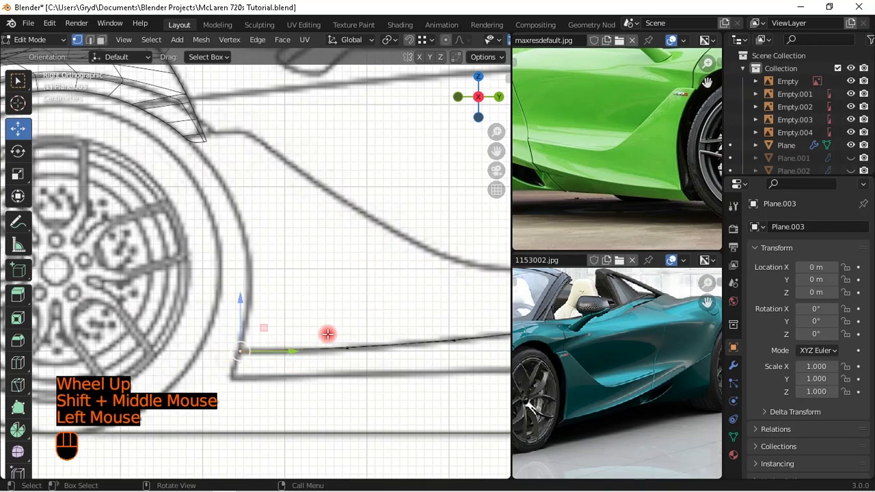
{"action": "key", "text": "e"}
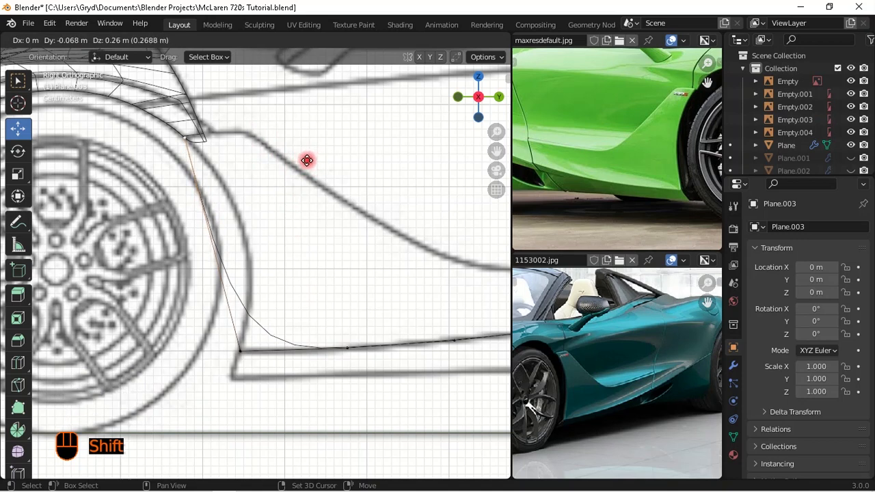
{"action": "left_click", "coordinate": [307, 160], "text": "shift"}
{"action": "middle_click_drag", "start_coordinate": [301, 166], "coordinate": [289, 194], "text": "shift"}
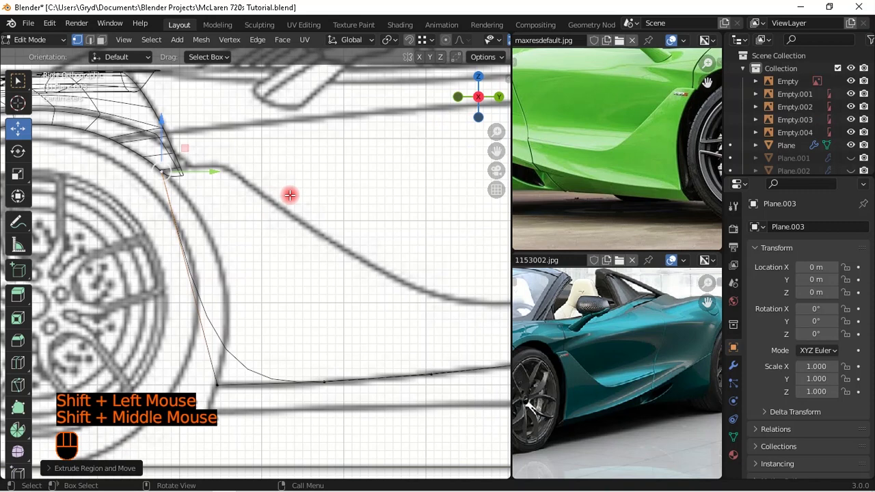
{"action": "key", "text": "e"}
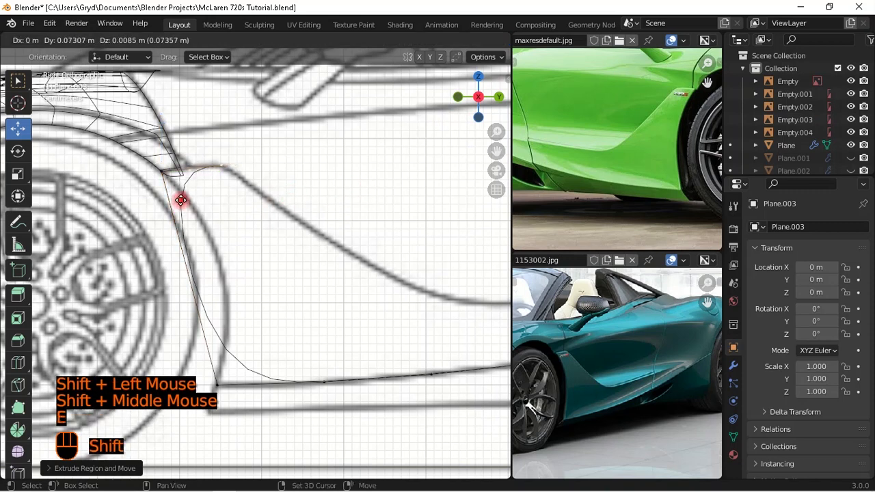
{"action": "left_click", "coordinate": [180, 198], "text": "shift"}
- Finish the extrusion at the door line and nudge the vertex at the fender's lower corner about 0.001 m onto the blueprint
{"action": "left_click", "coordinate": [262, 215]}
{"action": "left_click", "coordinate": [198, 210]}
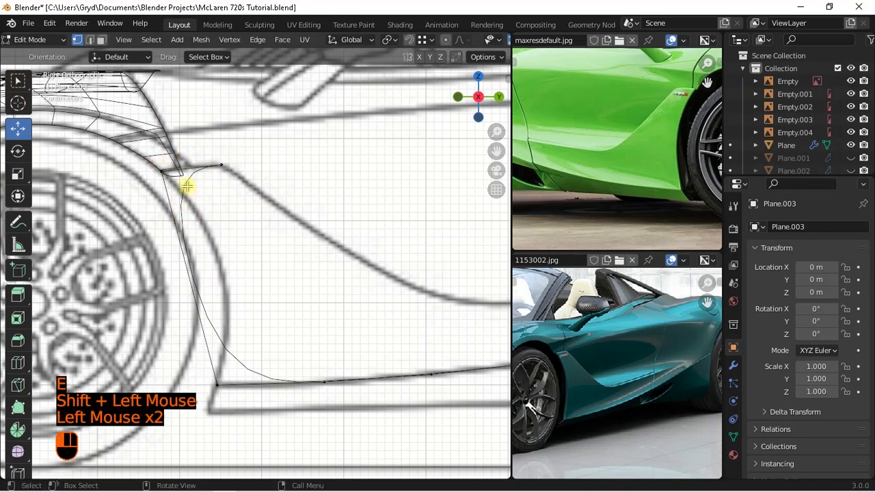
{"action": "key", "text": "g"}
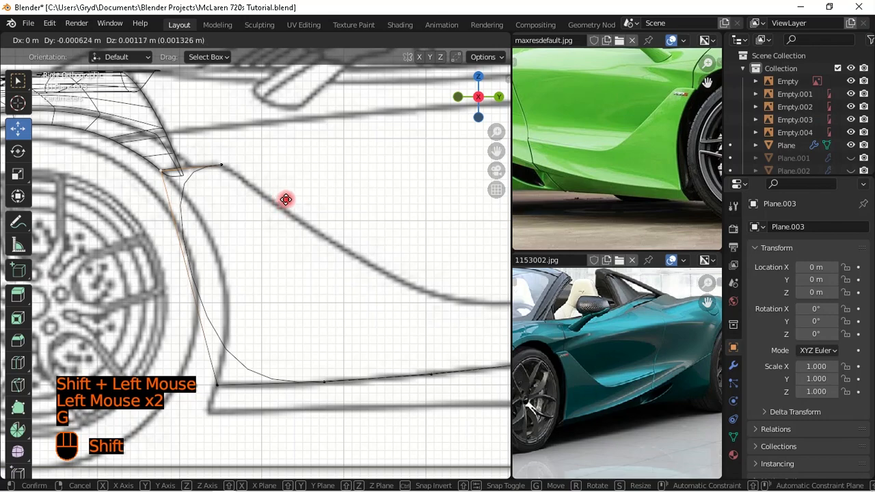
{"action": "left_click", "coordinate": [285, 200], "text": "shift"}
- Subdivide the sill's front edge beside the wheel arch with a loop cut that adds two vertices
{"action": "middle_click_drag", "start_coordinate": [265, 177], "coordinate": [198, 176], "text": "shift"}
{"action": "scroll", "coordinate": [185, 150], "scroll_direction": "down", "scroll_amount": 2}
{"action": "left_click", "coordinate": [162, 181]}
{"action": "scroll", "coordinate": [194, 202], "scroll_direction": "up", "scroll_amount": 1}
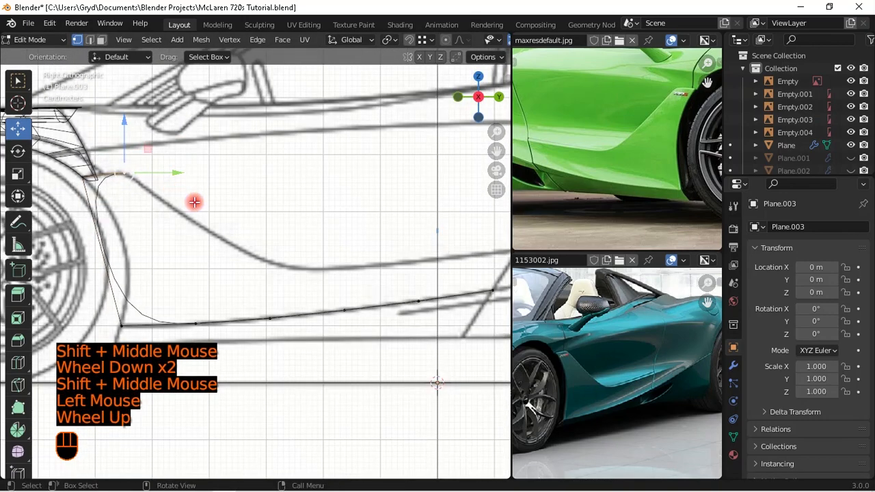
{"action": "scroll", "coordinate": [195, 206], "scroll_direction": "down", "scroll_amount": 1}
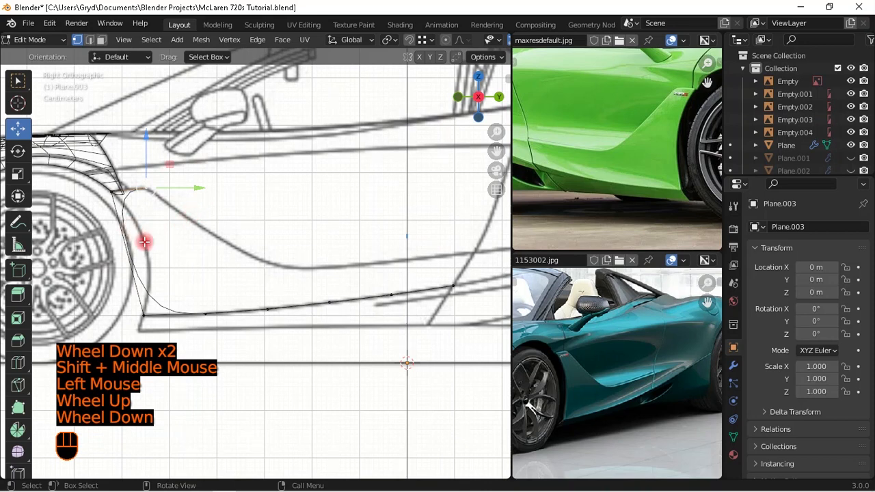
{"action": "scroll", "coordinate": [152, 244], "scroll_direction": "up", "scroll_amount": 1}
{"action": "middle_click_drag", "start_coordinate": [157, 244], "coordinate": [238, 244], "text": "shift"}
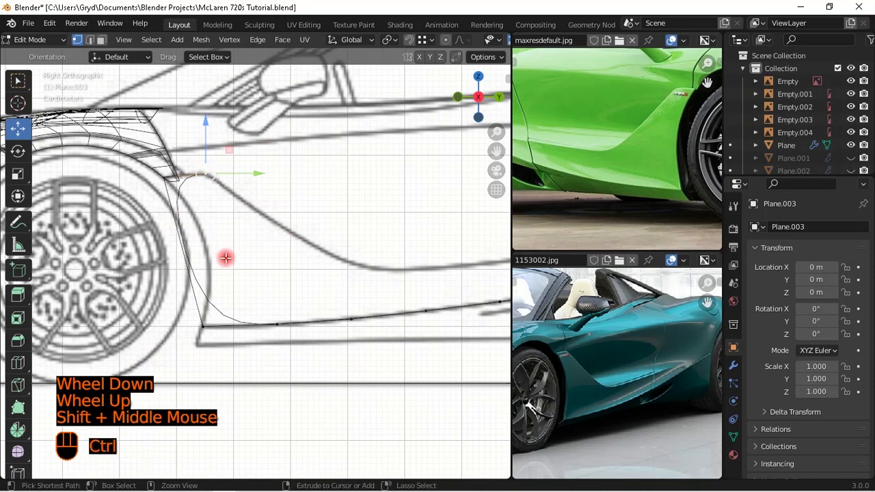
{"action": "key", "text": "ctrl+r"}
{"action": "left_click", "coordinate": [176, 250]}
{"action": "right_click", "coordinate": [177, 250]}
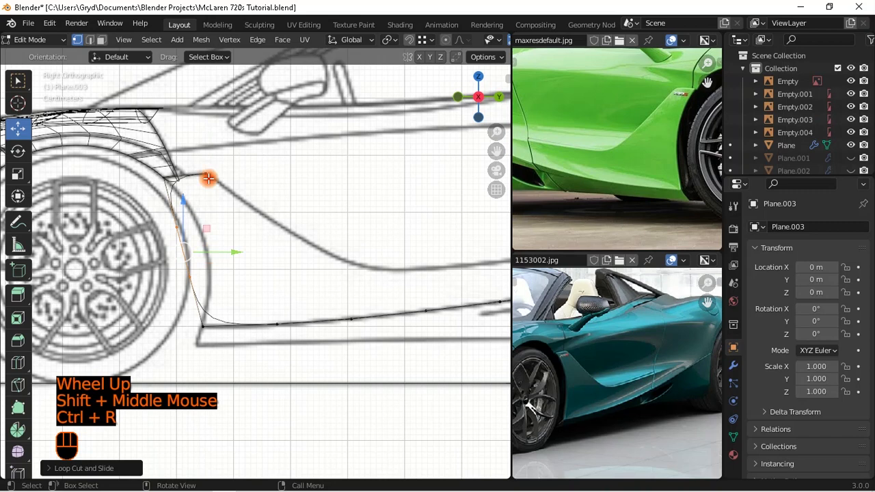
- Move the two new front-edge vertices together about 0.04 m rearward and slightly up onto the wheel-arch curve
{"action": "scroll", "coordinate": [211, 239], "scroll_direction": "up", "scroll_amount": 1}
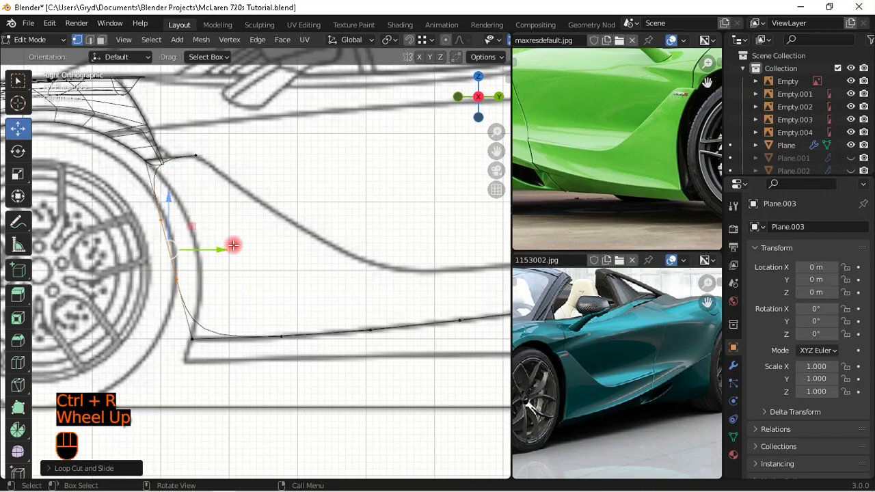
{"action": "key", "text": "g"}
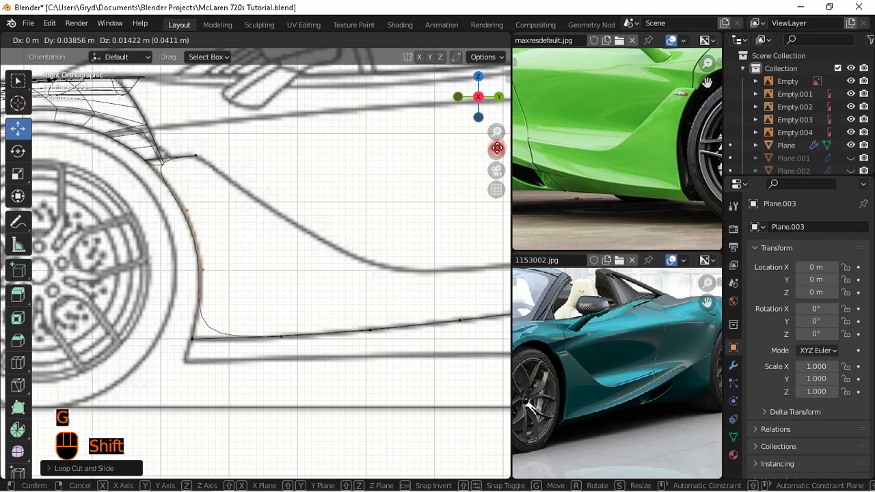
{"action": "left_click", "coordinate": [497, 146], "text": "shift"}
- Shift the lower wheel-arch vertex about 0.003 m rearward and fine-tune the upper one onto the blueprint curve
{"action": "scroll", "coordinate": [299, 246], "scroll_direction": "up", "scroll_amount": 2}
{"action": "middle_click_drag", "start_coordinate": [299, 245], "coordinate": [395, 232], "text": "shift"}
{"action": "left_click", "coordinate": [289, 267]}
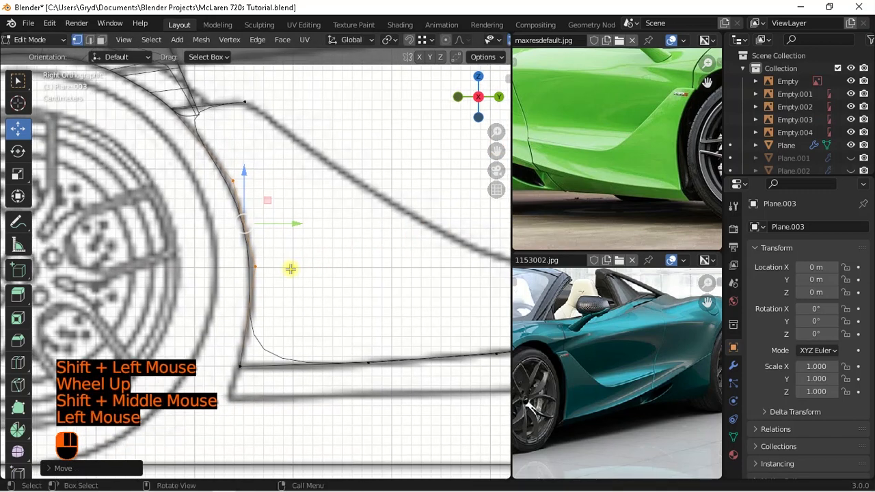
{"action": "left_click", "coordinate": [265, 200]}
{"action": "left_click", "coordinate": [269, 283]}
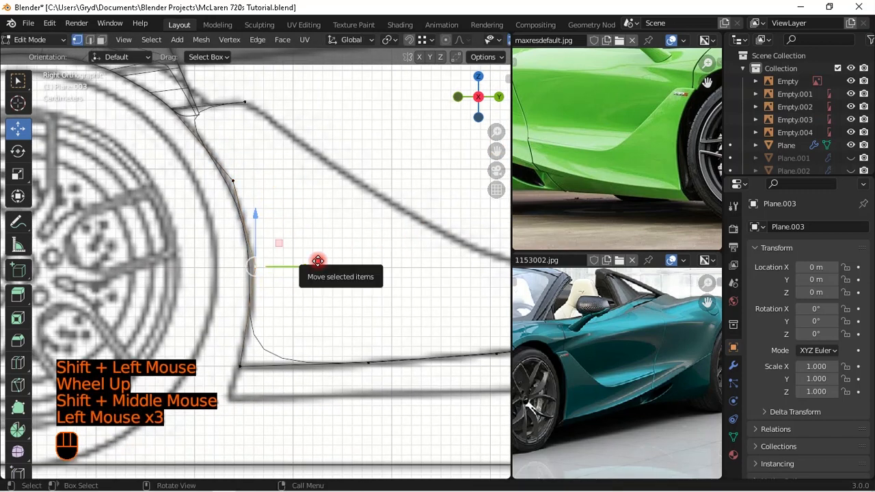
{"action": "key", "text": "g"}
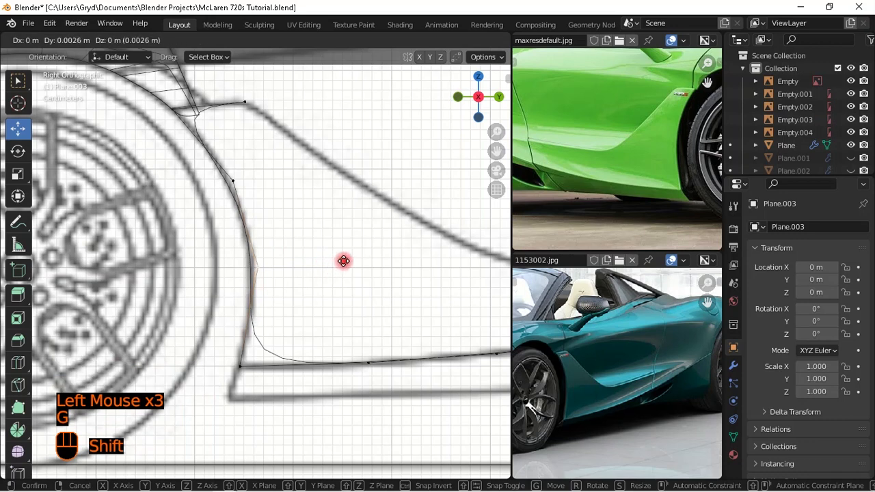
{"action": "left_click", "coordinate": [340, 260], "text": "shift"}
{"action": "left_click", "coordinate": [236, 179]}
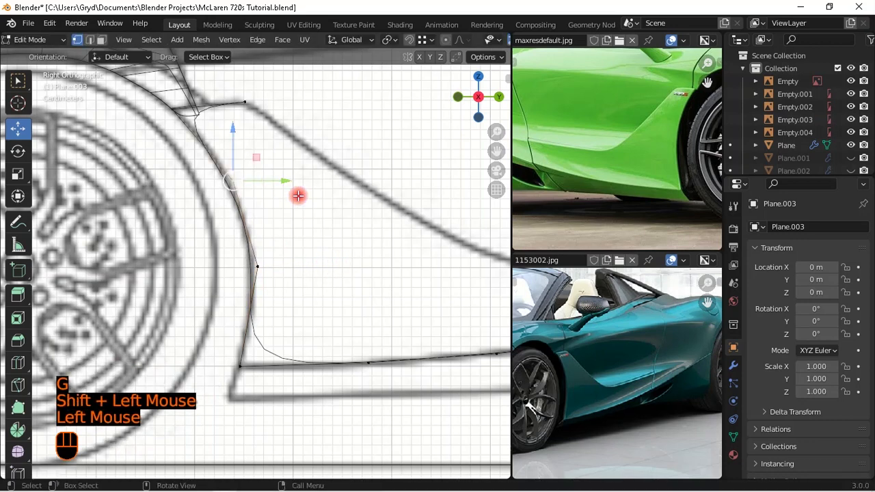
{"action": "key", "text": "g"}
{"action": "left_click", "coordinate": [310, 168], "text": "shift"}
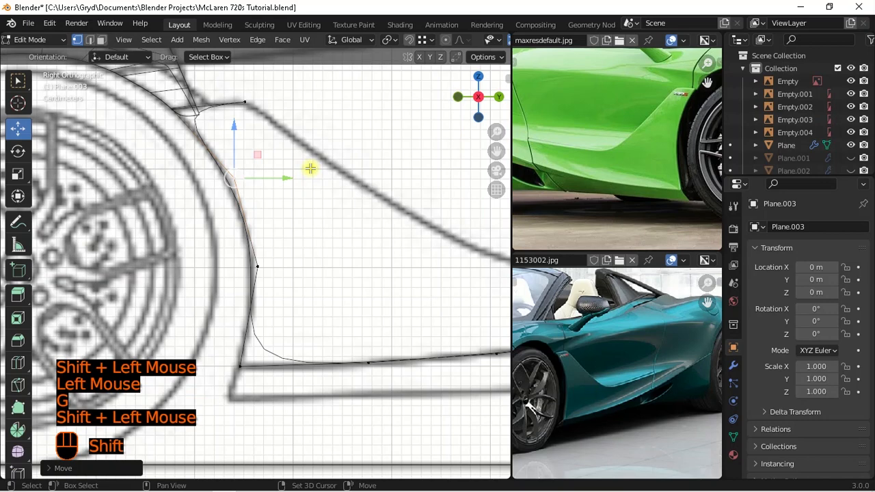
- Leave Edit Mode to check the smoothed wheel-arch edge against the blueprint, and return to Edit Mode
{"action": "scroll", "coordinate": [311, 171], "scroll_direction": "down", "scroll_amount": 1}
{"action": "left_click", "coordinate": [333, 259]}
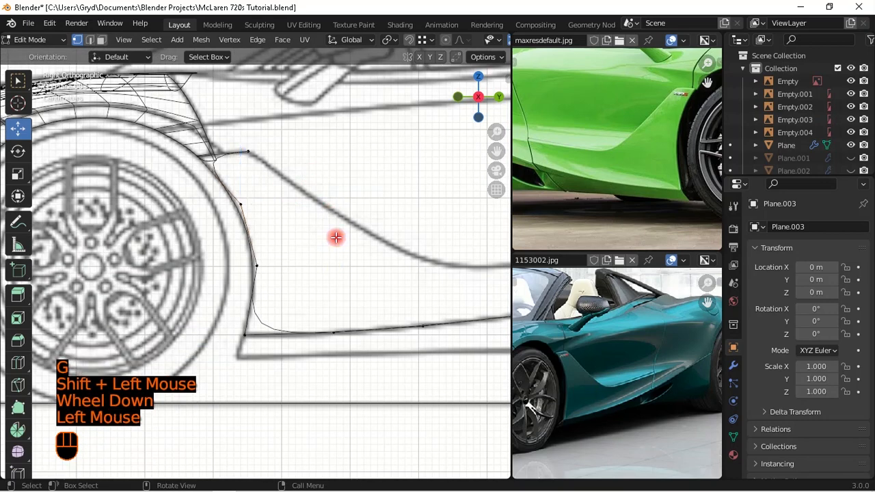
{"action": "key", "text": "Tab"}
{"action": "scroll", "coordinate": [328, 342], "scroll_direction": "down", "scroll_amount": 2}
{"action": "scroll", "coordinate": [328, 324], "scroll_direction": "up", "scroll_amount": 3}
{"action": "key", "text": "Tab"}
{"action": "scroll", "coordinate": [320, 272], "scroll_direction": "down", "scroll_amount": 1}
{"action": "middle_click_drag", "start_coordinate": [322, 269], "coordinate": [291, 293], "text": "shift"}
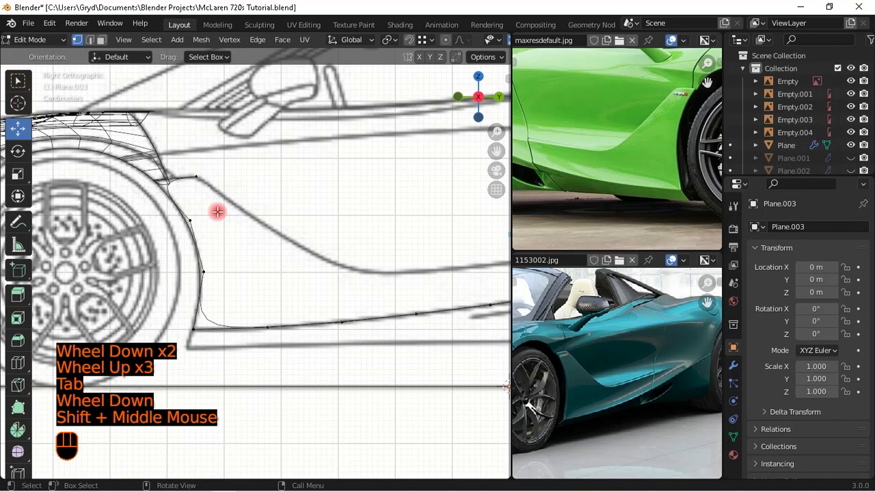
- Move the outline's upper rear end vertex slightly outward along X in the top view
{"action": "left_click", "coordinate": [196, 175]}
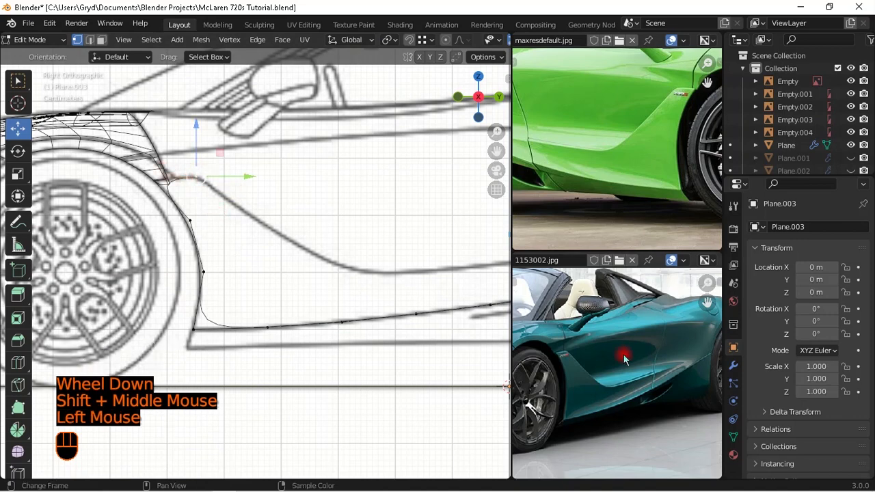
{"action": "scroll", "coordinate": [621, 303], "scroll_direction": "up", "scroll_amount": 1}
{"action": "key", "text": "KP_7"}
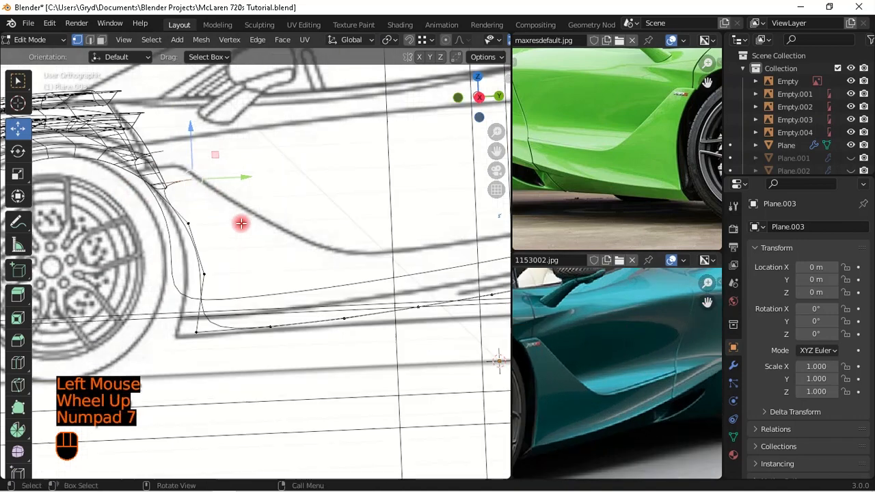
{"action": "scroll", "coordinate": [365, 278], "scroll_direction": "up", "scroll_amount": 1}
{"action": "middle_click_drag", "start_coordinate": [365, 277], "coordinate": [227, 283]}
{"action": "scroll", "coordinate": [227, 283], "scroll_direction": "down", "scroll_amount": 1}
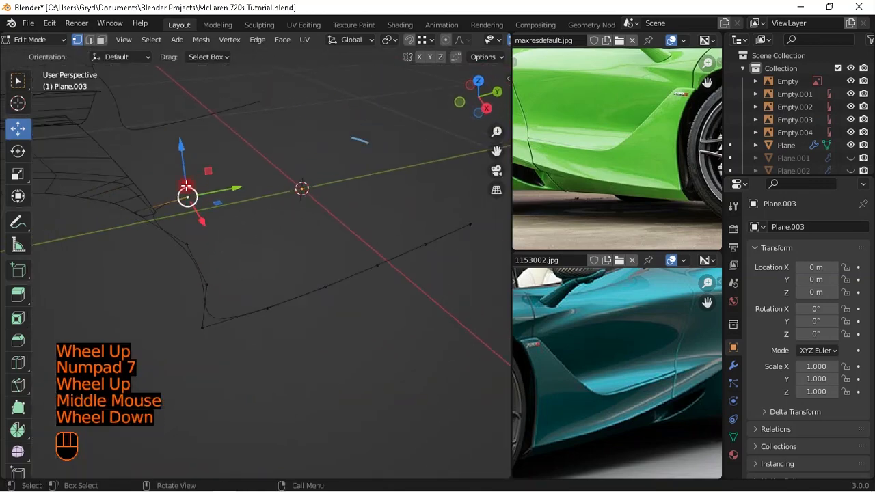
{"action": "left_click", "coordinate": [133, 219], "text": "shift"}
{"action": "key", "text": "KP_7"}
{"action": "scroll", "coordinate": [299, 310], "scroll_direction": "up", "scroll_amount": 1}
{"action": "middle_click_drag", "start_coordinate": [299, 310], "coordinate": [285, 246], "text": "shift"}
{"action": "scroll", "coordinate": [285, 246], "scroll_direction": "up", "scroll_amount": 1}
{"action": "middle_click_drag", "start_coordinate": [277, 178], "coordinate": [332, 265], "text": "shift"}
{"action": "scroll", "coordinate": [332, 265], "scroll_direction": "down", "scroll_amount": 2}
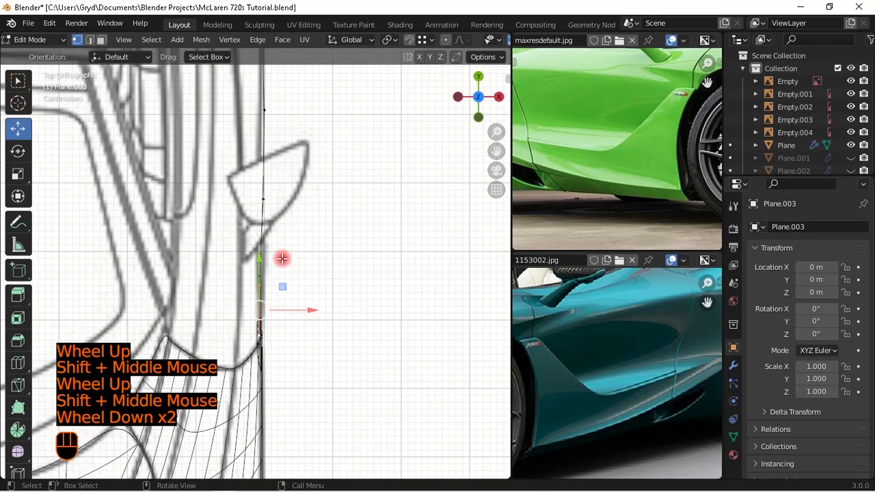
{"action": "scroll", "coordinate": [261, 257], "scroll_direction": "up", "scroll_amount": 2}
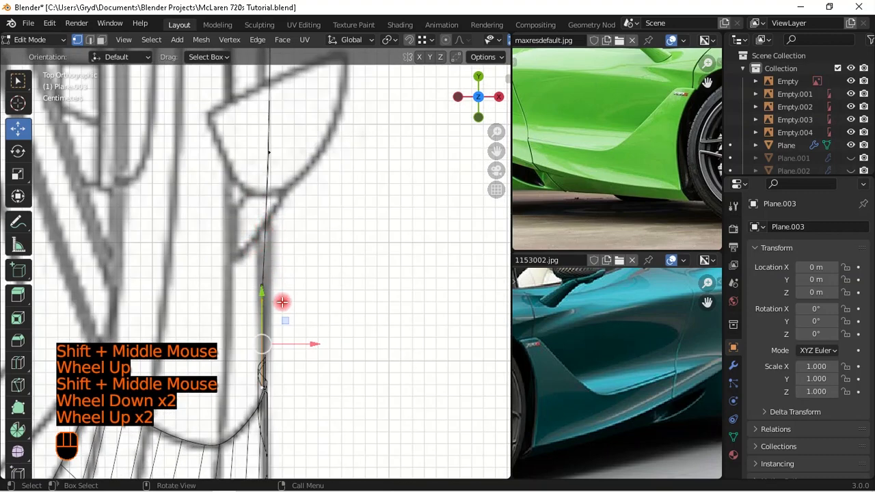
{"action": "scroll", "coordinate": [274, 269], "scroll_direction": "down", "scroll_amount": 2}
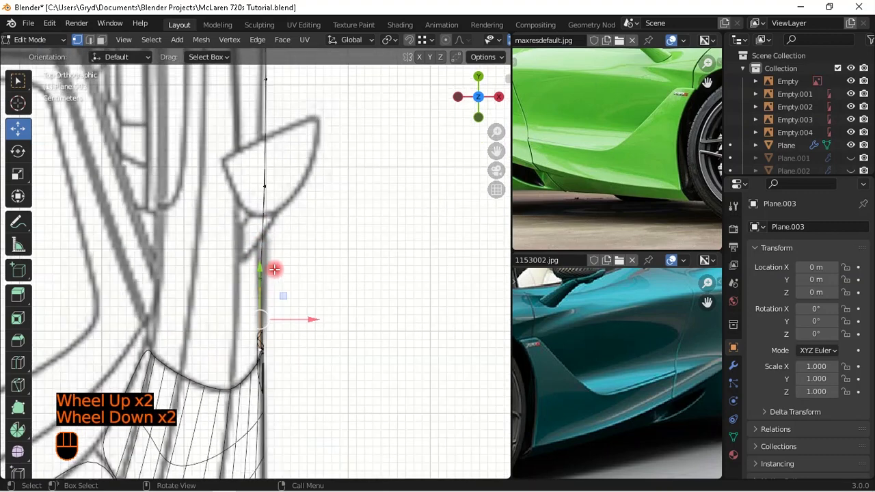
{"action": "scroll", "coordinate": [259, 265], "scroll_direction": "up", "scroll_amount": 1}
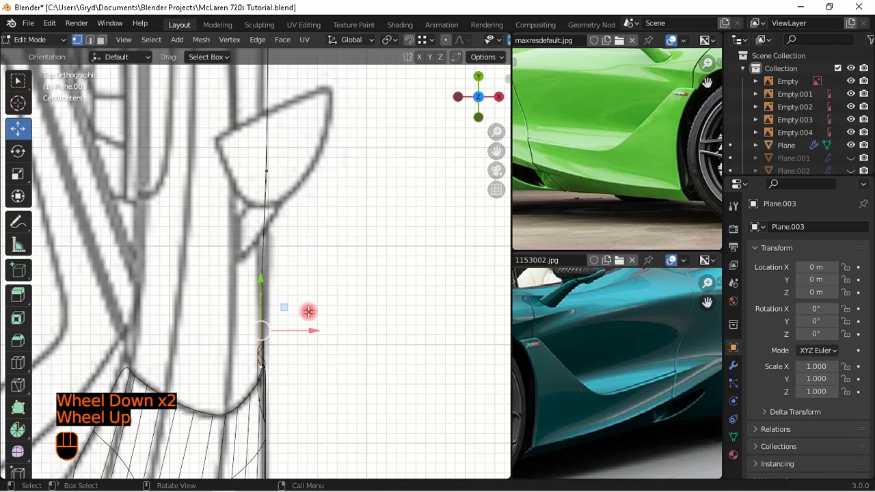
{"action": "middle_click_drag", "start_coordinate": [584, 315], "coordinate": [631, 304]}
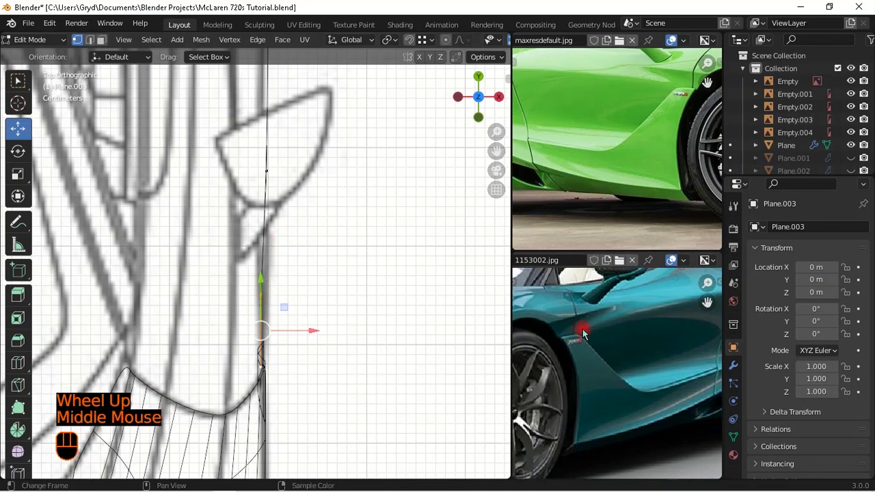
{"action": "left_click_drag", "start_coordinate": [311, 333], "coordinate": [367, 325]}
- Move the upper and lower wheel-arch vertices of the sill outward along X in the front view
{"action": "middle_click_drag", "start_coordinate": [280, 296], "coordinate": [326, 339]}
{"action": "scroll", "coordinate": [319, 213], "scroll_direction": "down", "scroll_amount": 1}
{"action": "key", "text": "KP_1"}
{"action": "scroll", "coordinate": [312, 213], "scroll_direction": "up", "scroll_amount": 2}
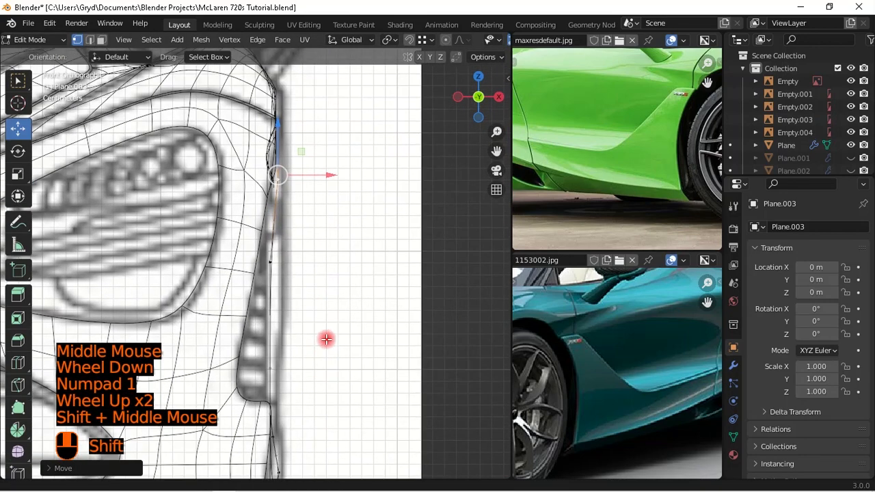
{"action": "scroll", "coordinate": [273, 237], "scroll_direction": "down", "scroll_amount": 2}
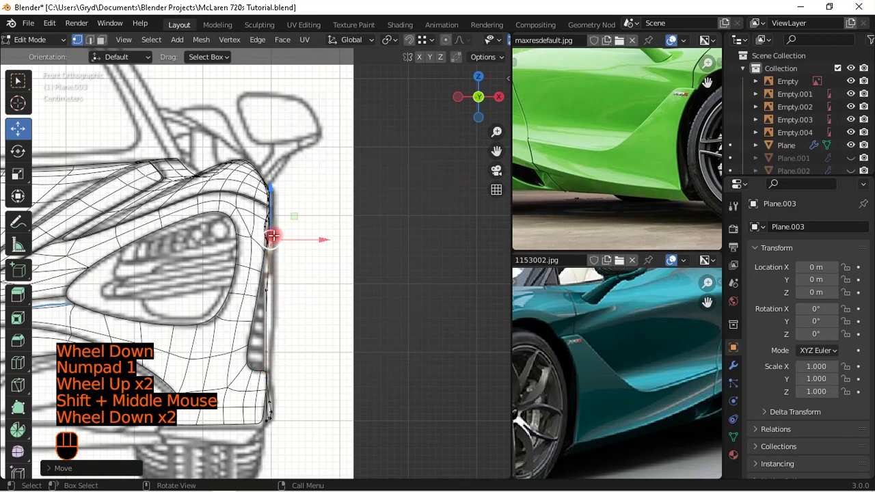
{"action": "scroll", "coordinate": [287, 283], "scroll_direction": "up", "scroll_amount": 2}
{"action": "left_click", "coordinate": [272, 291]}
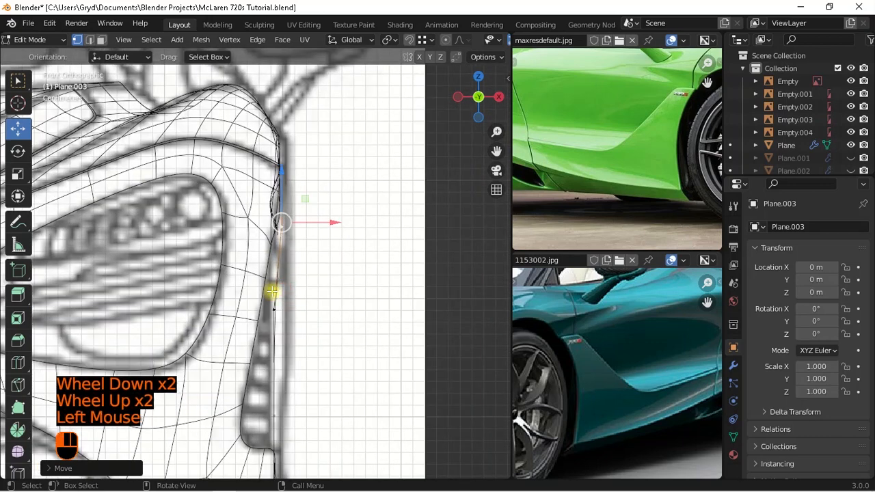
{"action": "left_click_drag", "start_coordinate": [320, 312], "coordinate": [404, 322]}
{"action": "middle_click_drag", "start_coordinate": [334, 399], "coordinate": [242, 294], "text": "shift"}
{"action": "left_click", "coordinate": [279, 304]}
{"action": "left_click_drag", "start_coordinate": [279, 304], "coordinate": [328, 322]}
- Extrude the upper rear end vertex about 0.075 m down the door line in right side view and nudge it about 0.004 m into place
{"action": "scroll", "coordinate": [328, 322], "scroll_direction": "down", "scroll_amount": 1}
{"action": "middle_click_drag", "start_coordinate": [328, 322], "coordinate": [431, 391]}
{"action": "scroll", "coordinate": [626, 407], "scroll_direction": "down", "scroll_amount": 2}
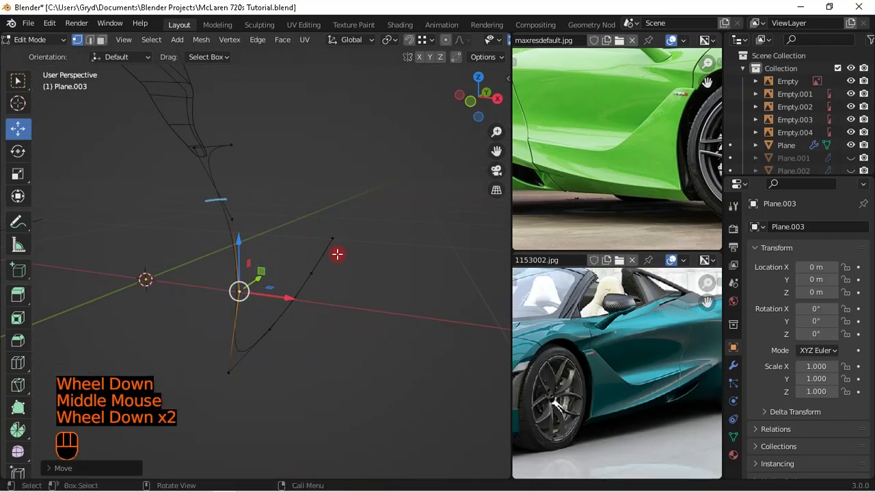
{"action": "middle_click_drag", "start_coordinate": [335, 252], "coordinate": [255, 237]}
{"action": "key", "text": "KP_3"}
{"action": "scroll", "coordinate": [382, 244], "scroll_direction": "down", "scroll_amount": 1}
{"action": "middle_click_drag", "start_coordinate": [383, 244], "coordinate": [241, 216], "text": "shift"}
{"action": "left_click", "coordinate": [224, 187]}
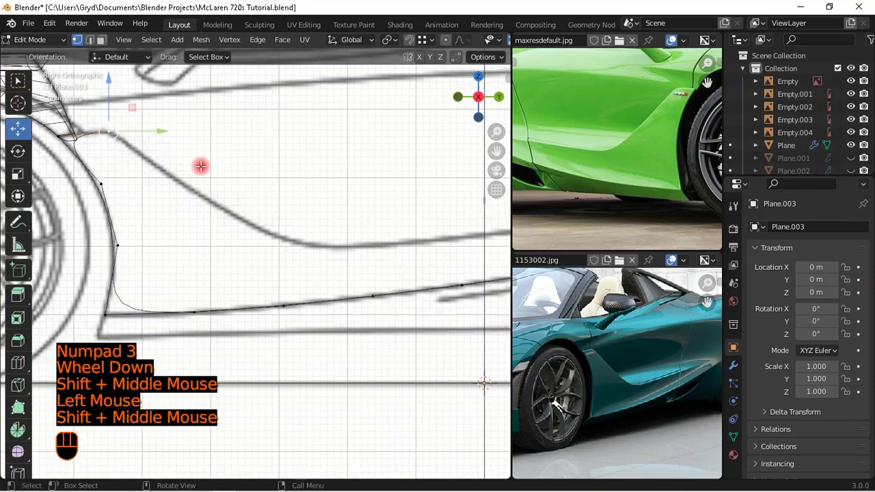
{"action": "key", "text": "e"}
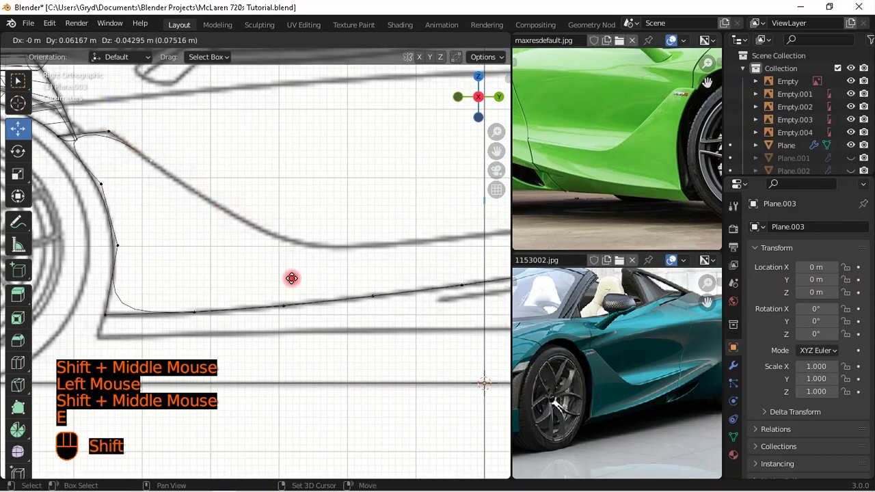
{"action": "left_click", "coordinate": [323, 295], "text": "shift"}
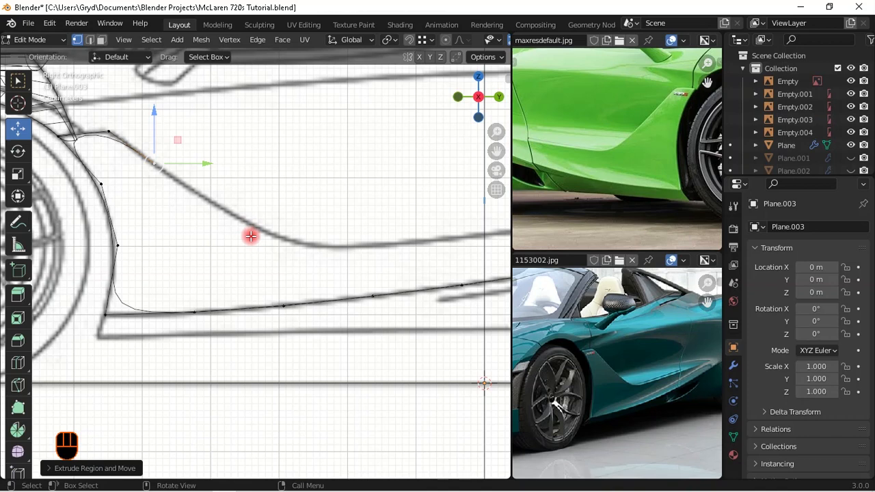
{"action": "key", "text": "g"}
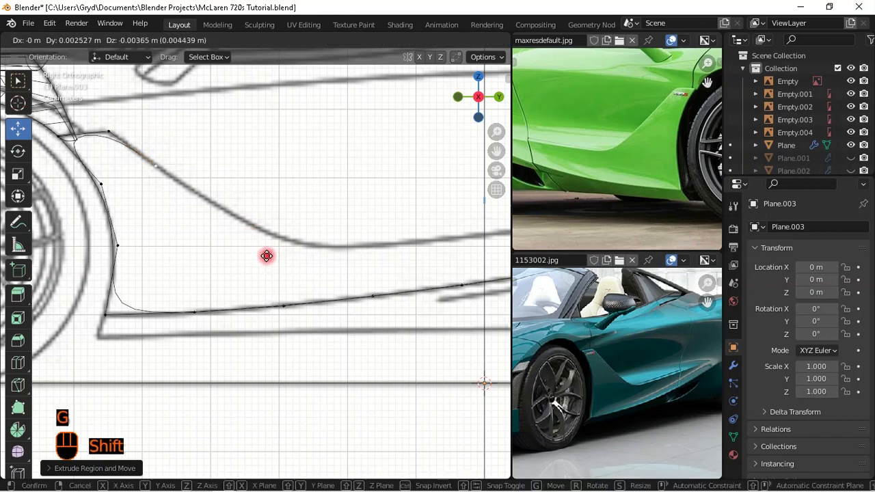
{"action": "left_click", "coordinate": [267, 256], "text": "shift"}
- Extrude the upper outline's end vertex along the door's lower line by about 0.103 m and again by about 0.1 m
{"action": "key", "text": "e"}
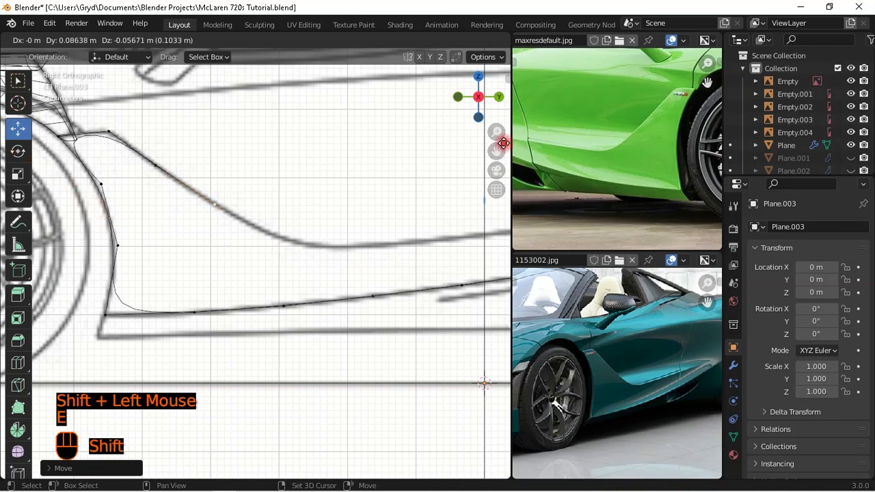
{"action": "left_click", "coordinate": [5, 158], "text": "shift"}
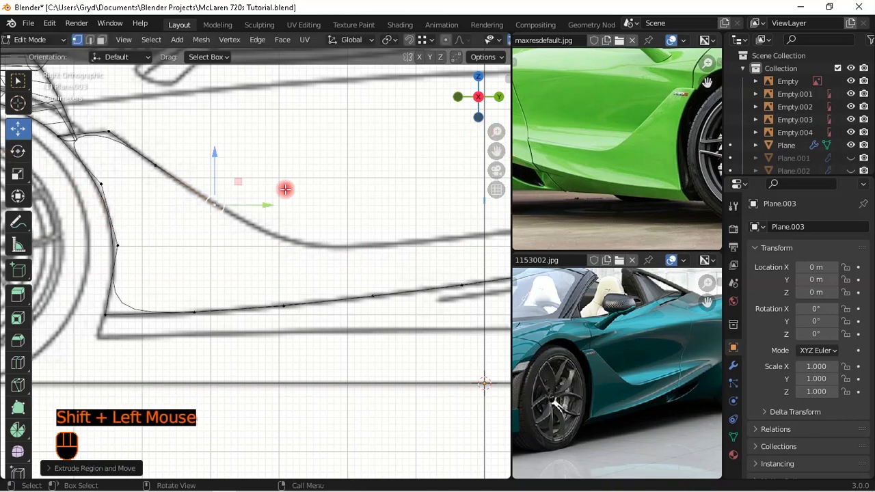
{"action": "scroll", "coordinate": [287, 218], "scroll_direction": "up", "scroll_amount": 1}
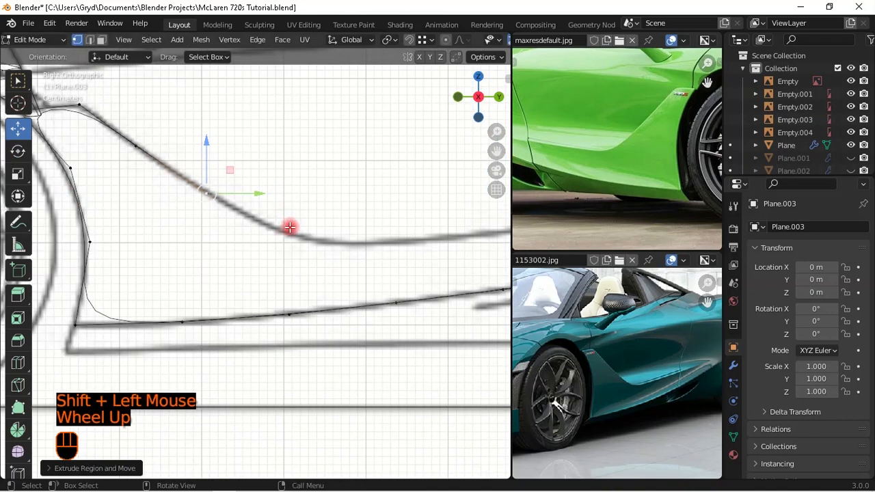
{"action": "key", "text": "e"}
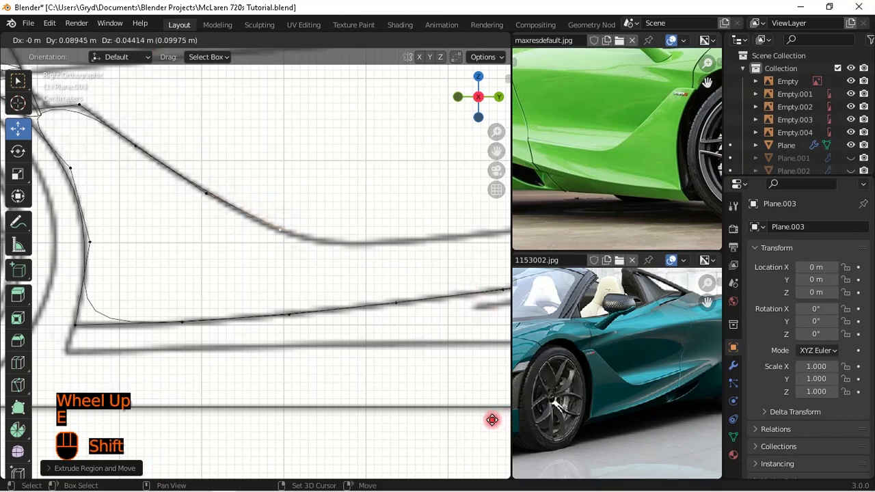
{"action": "left_click", "coordinate": [446, 398], "text": "shift"}
- Move the last two door-line vertices further down and rearward along the blueprint curve, placing the end one in the bend
{"action": "left_click", "coordinate": [221, 212]}
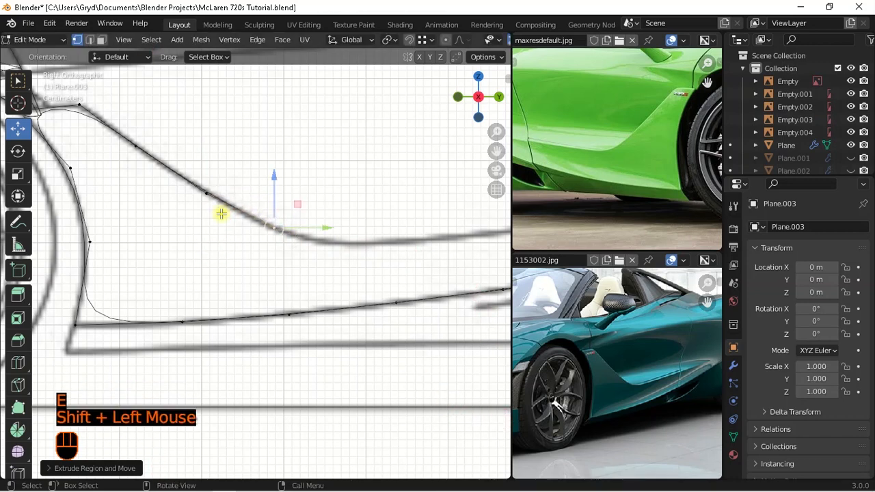
{"action": "key", "text": "g"}
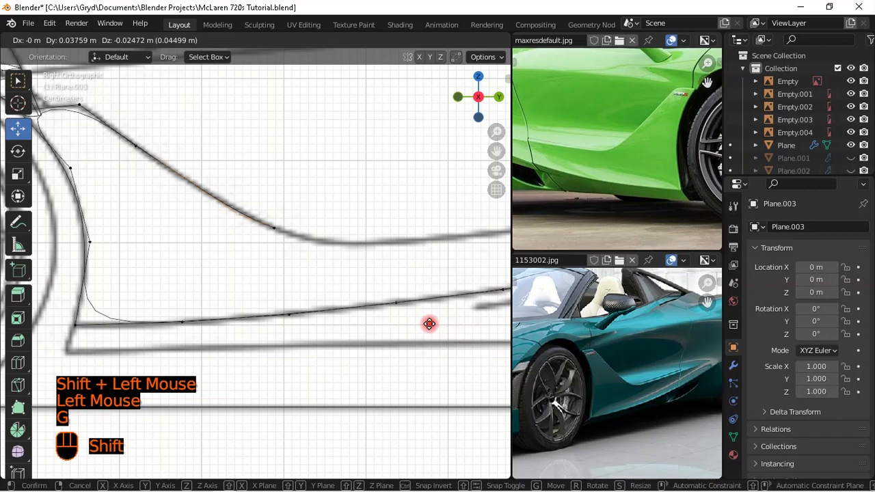
{"action": "left_click", "coordinate": [350, 248], "text": "shift"}
{"action": "middle_click_drag", "start_coordinate": [350, 249], "coordinate": [250, 234], "text": "shift"}
{"action": "left_click", "coordinate": [251, 235]}
{"action": "key", "text": "g"}
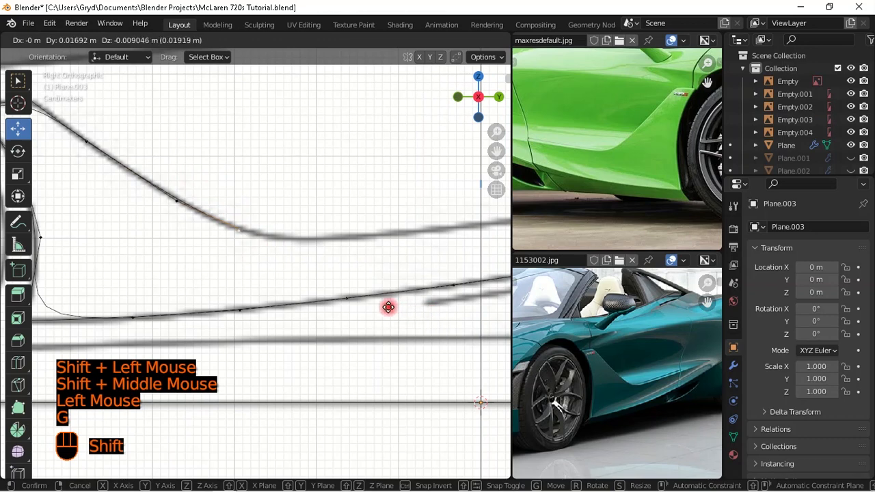
{"action": "left_click", "coordinate": [463, 389], "text": "shift"}
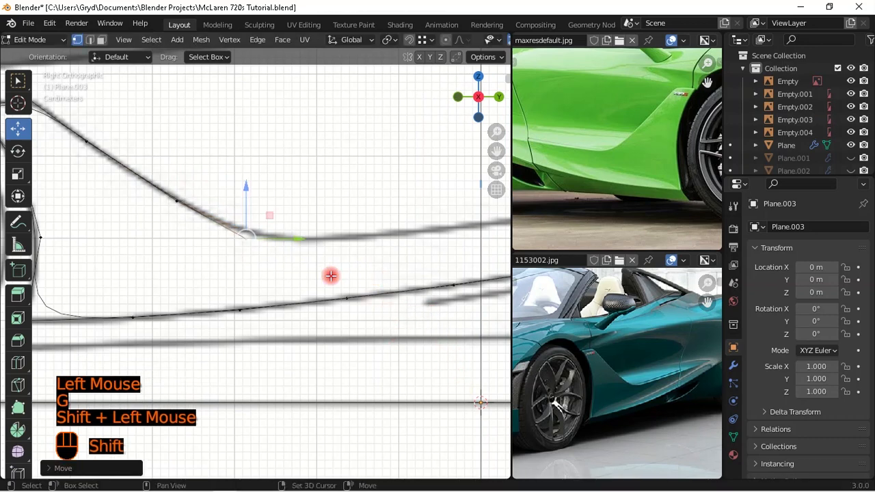
- Extrude the end vertex about 0.11 m rearward past the bend, and move the bend vertex about 0.01 m to match the curve
{"action": "middle_click_drag", "start_coordinate": [359, 276], "coordinate": [313, 264], "text": "shift"}
{"action": "key", "text": "e"}
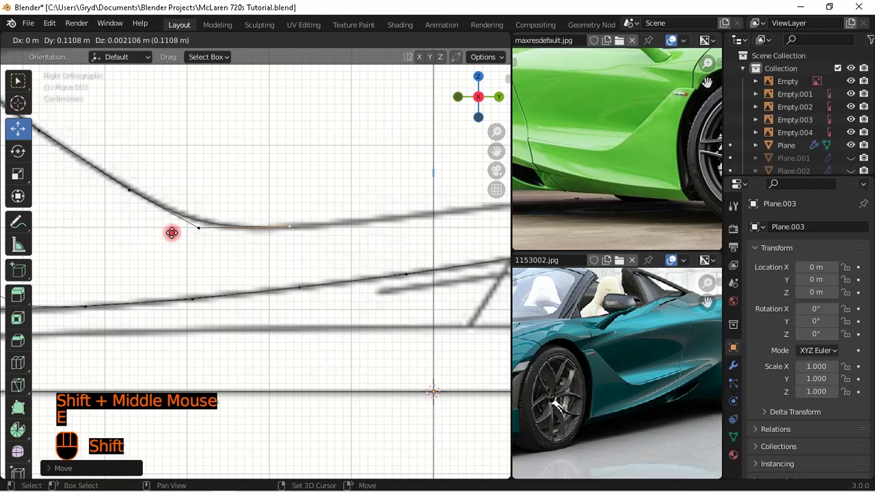
{"action": "left_click", "coordinate": [192, 231], "text": "shift"}
{"action": "scroll", "coordinate": [226, 235], "scroll_direction": "down", "scroll_amount": 1}
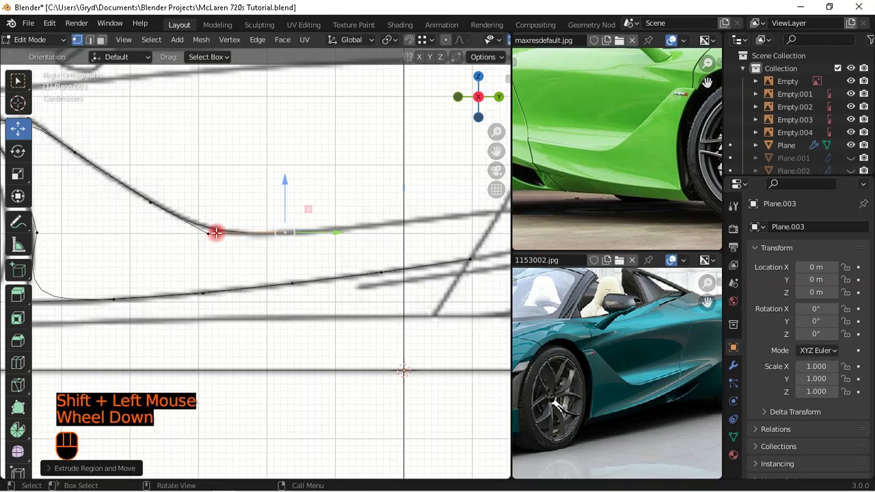
{"action": "left_click", "coordinate": [274, 253]}
{"action": "scroll", "coordinate": [271, 255], "scroll_direction": "up", "scroll_amount": 1}
{"action": "key", "text": "g"}
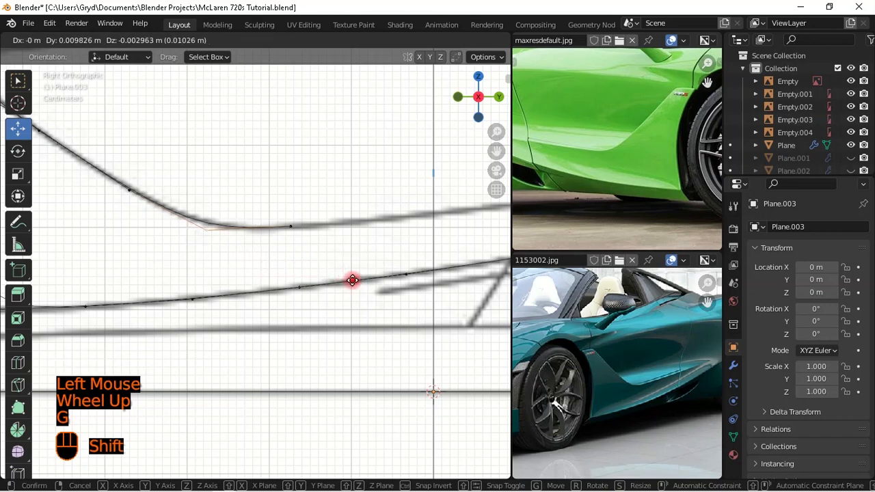
{"action": "left_click", "coordinate": [352, 268], "text": "shift"}
- Extrude the upper end vertex about 0.317 m rearward to the door's rear shut line and settle it on the line intersection
{"action": "middle_click_drag", "start_coordinate": [351, 269], "coordinate": [294, 192], "text": "shift"}
{"action": "left_click", "coordinate": [148, 184]}
{"action": "scroll", "coordinate": [217, 205], "scroll_direction": "down", "scroll_amount": 1}
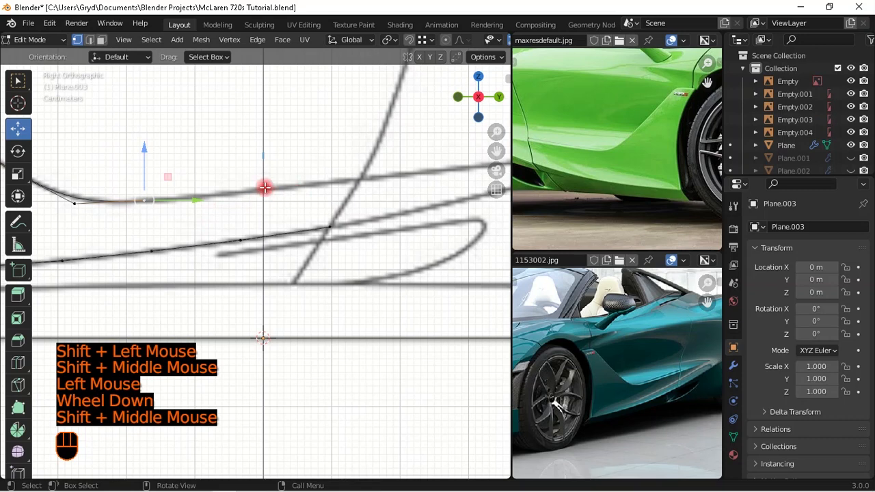
{"action": "key", "text": "e"}
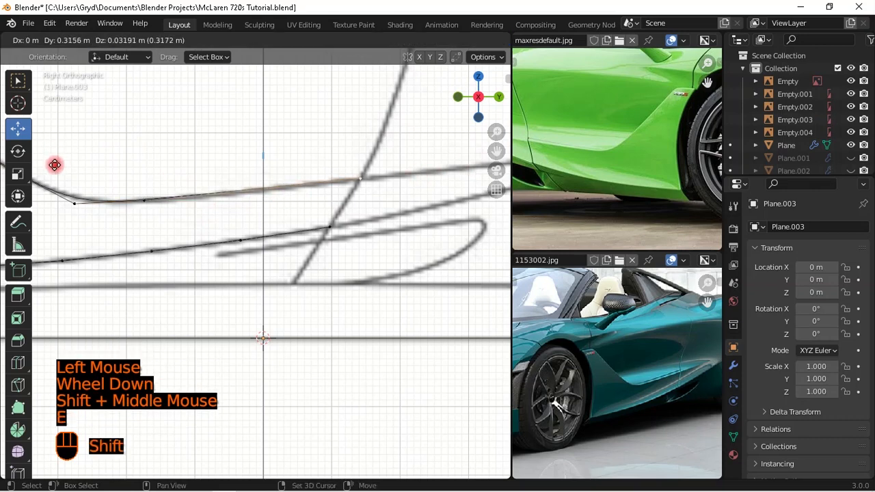
{"action": "left_click", "coordinate": [147, 172], "text": "shift"}
{"action": "scroll", "coordinate": [146, 171], "scroll_direction": "up", "scroll_amount": 1}
{"action": "middle_click_drag", "start_coordinate": [146, 172], "coordinate": [231, 223], "text": "shift"}
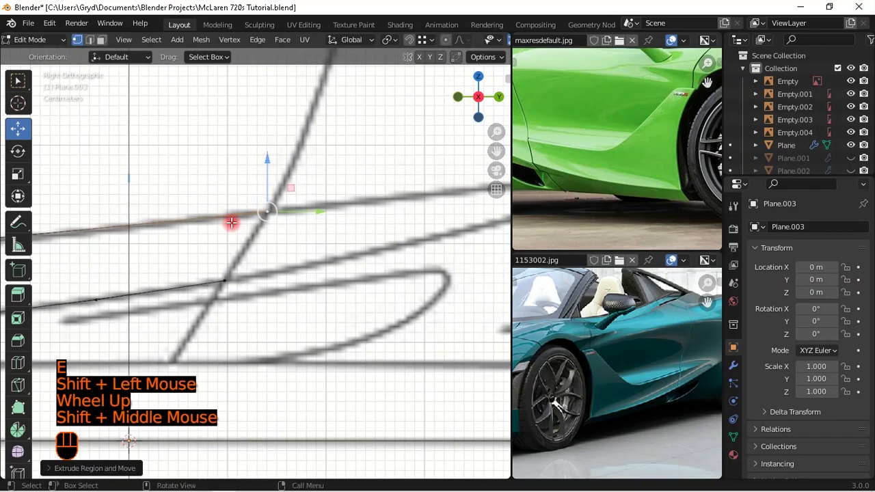
{"action": "key", "text": "g"}
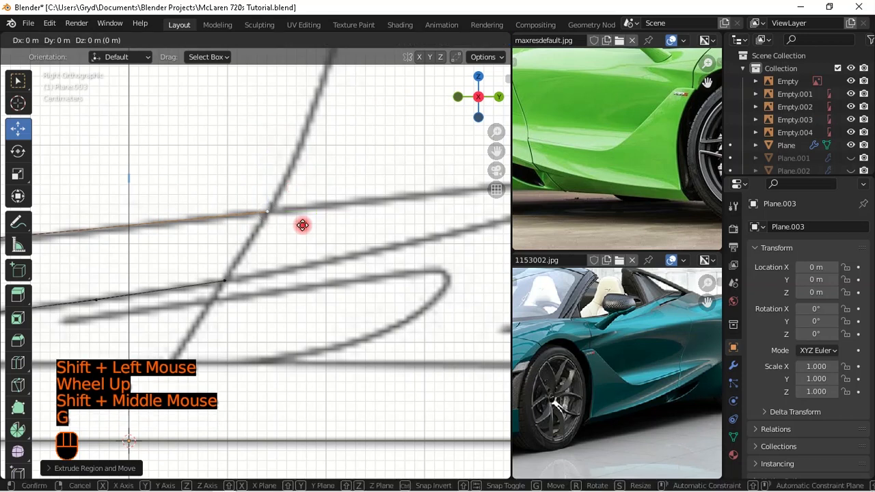
{"action": "left_click", "coordinate": [312, 221], "text": "shift"}
- Add one loop cut in the middle of the long new edge that ends at the door's rear shut line
{"action": "scroll", "coordinate": [313, 221], "scroll_direction": "down", "scroll_amount": 3}
{"action": "middle_click_drag", "start_coordinate": [313, 220], "coordinate": [410, 216], "text": "shift"}
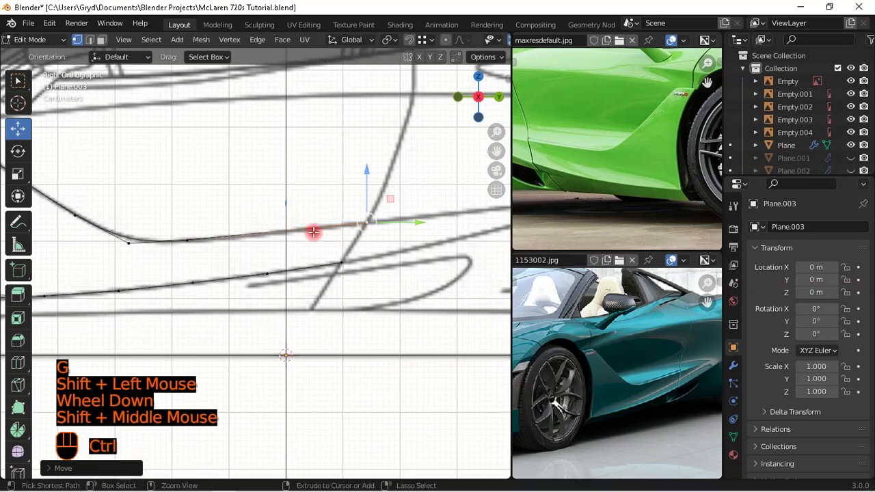
{"action": "key", "text": "ctrl+r"}
{"action": "left_click", "coordinate": [291, 228]}
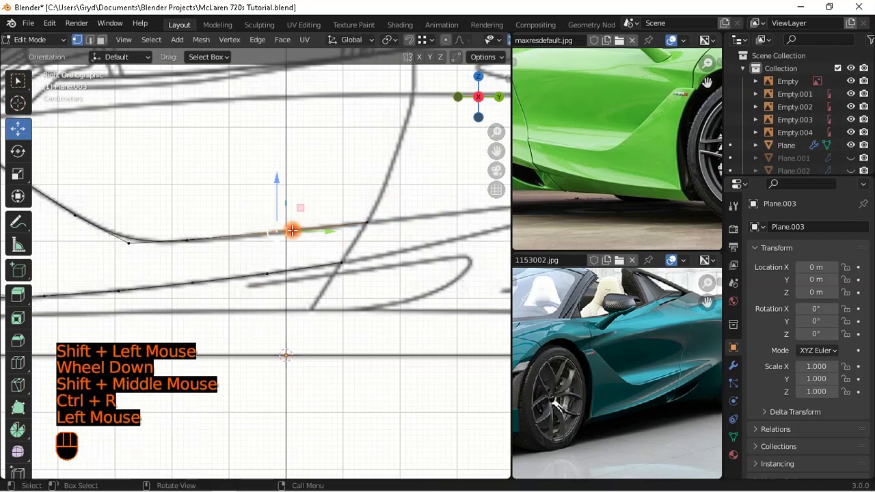
- Move the uppermost door-line vertex of the sill slightly outward along X in the front view
{"action": "mouse_move", "coordinate": [205, 245]}
{"action": "middle_mouse_down", "text": "shift"}
{"action": "mouse_move", "coordinate": [250, 227]}
{"action": "mouse_move", "coordinate": [352, 266]}
{"action": "mouse_move", "coordinate": [234, 267]}
{"action": "mouse_move", "coordinate": [228, 257]}
{"action": "mouse_move", "coordinate": [225, 248]}
{"action": "mouse_move", "coordinate": [287, 228]}
{"action": "mouse_move", "coordinate": [211, 244]}
{"action": "middle_mouse_up", "text": "shift"}
{"action": "scroll", "coordinate": [250, 226], "scroll_direction": "down", "scroll_amount": 2}
{"action": "scroll", "coordinate": [235, 267], "scroll_direction": "up", "scroll_amount": 1}
{"action": "scroll", "coordinate": [133, 230], "scroll_direction": "up", "scroll_amount": 1}
{"action": "scroll", "coordinate": [177, 236], "scroll_direction": "down", "scroll_amount": 1}
{"action": "left_click", "coordinate": [194, 246]}
{"action": "key", "text": "KP_1"}
{"action": "scroll", "coordinate": [354, 114], "scroll_direction": "up", "scroll_amount": 1}
{"action": "middle_click_drag", "start_coordinate": [353, 113], "coordinate": [329, 221], "text": "shift"}
{"action": "scroll", "coordinate": [290, 256], "scroll_direction": "up", "scroll_amount": 1}
{"action": "scroll", "coordinate": [328, 221], "scroll_direction": "up", "scroll_amount": 3}
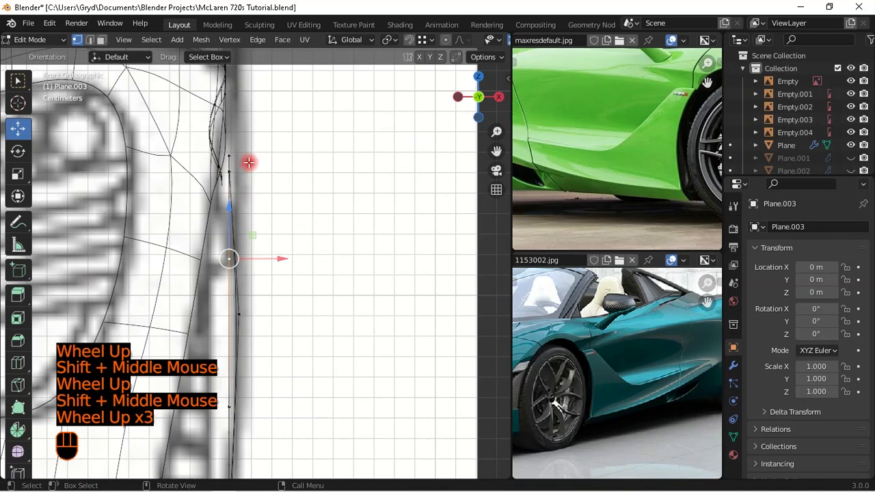
{"action": "scroll", "coordinate": [248, 162], "scroll_direction": "down", "scroll_amount": 1}
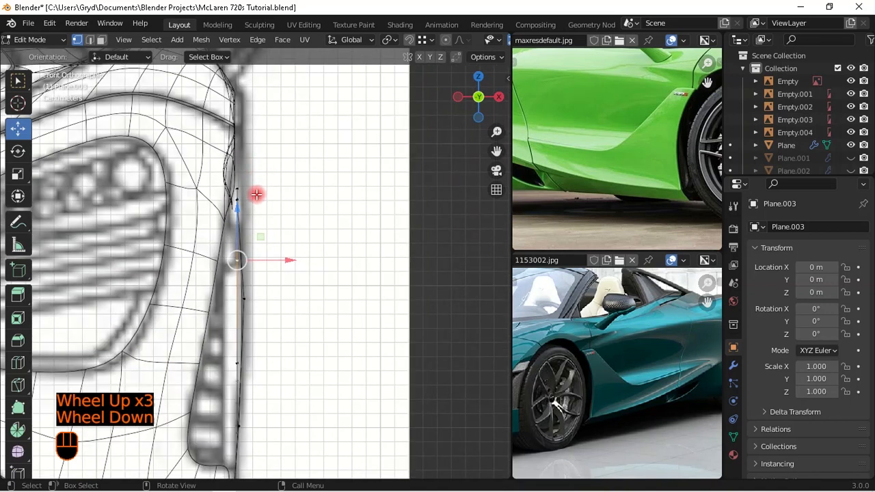
{"action": "scroll", "coordinate": [254, 184], "scroll_direction": "up", "scroll_amount": 1}
{"action": "left_click", "coordinate": [226, 208]}
{"action": "scroll", "coordinate": [270, 185], "scroll_direction": "down", "scroll_amount": 1}
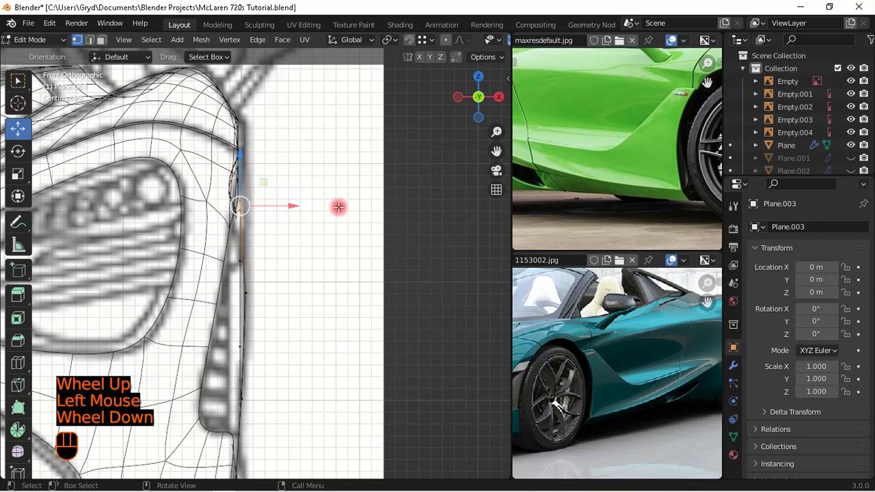
{"action": "scroll", "coordinate": [287, 198], "scroll_direction": "up", "scroll_amount": 1}
{"action": "left_click_drag", "start_coordinate": [280, 196], "coordinate": [299, 205]}
- Move the second door-line vertex from the top outward along X in the front view
{"action": "middle_click_drag", "start_coordinate": [299, 205], "coordinate": [172, 258]}
{"action": "scroll", "coordinate": [171, 258], "scroll_direction": "down", "scroll_amount": 2}
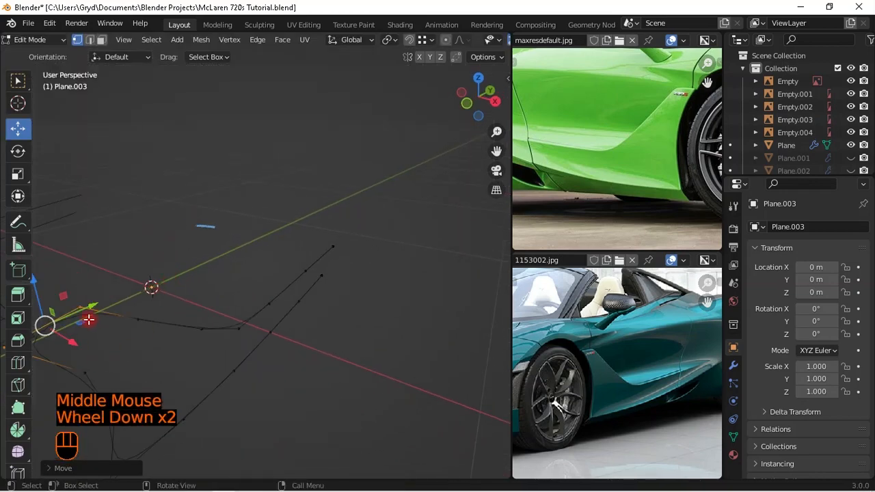
{"action": "scroll", "coordinate": [158, 296], "scroll_direction": "down", "scroll_amount": 2}
{"action": "scroll", "coordinate": [208, 268], "scroll_direction": "up", "scroll_amount": 2}
{"action": "key", "text": "KP_3"}
{"action": "middle_click_drag", "start_coordinate": [280, 254], "coordinate": [362, 250], "text": "shift"}
{"action": "key", "text": "KP_1"}
{"action": "scroll", "coordinate": [349, 250], "scroll_direction": "up", "scroll_amount": 6}
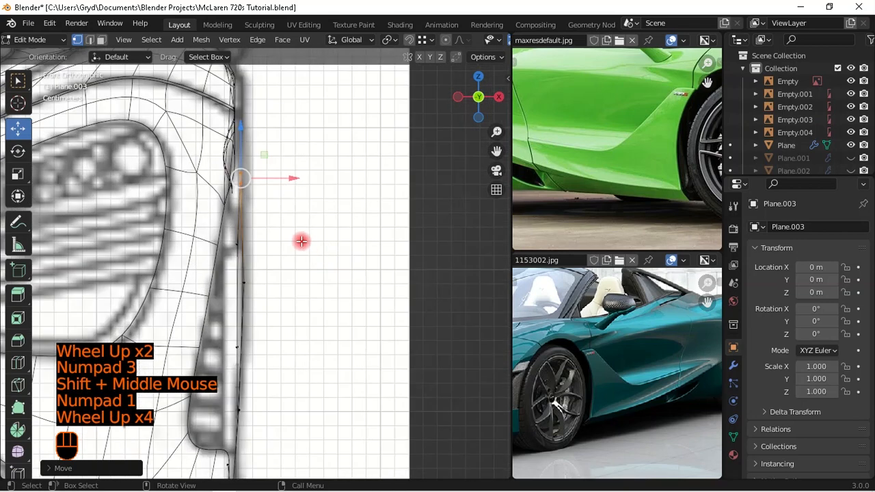
{"action": "scroll", "coordinate": [260, 252], "scroll_direction": "down", "scroll_amount": 2}
{"action": "left_click", "coordinate": [238, 242]}
{"action": "left_click_drag", "start_coordinate": [274, 244], "coordinate": [347, 250]}
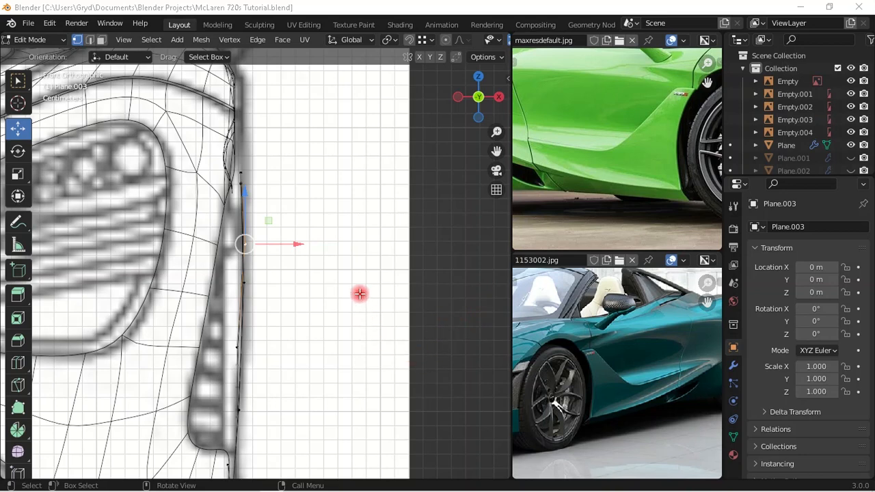
- Move the third door-line vertex from the top outward along X in the front view
{"action": "scroll", "coordinate": [361, 295], "scroll_direction": "up", "scroll_amount": 2}
{"action": "scroll", "coordinate": [359, 293], "scroll_direction": "down", "scroll_amount": 1}
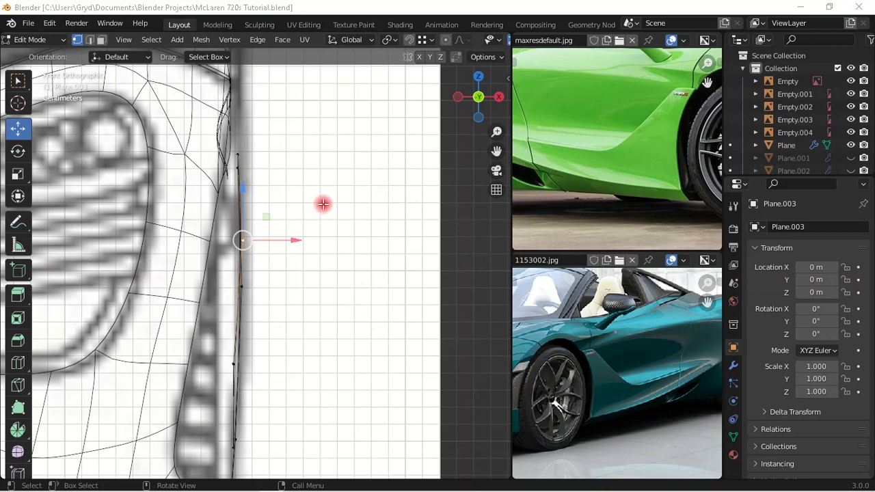
{"action": "left_click", "coordinate": [228, 361]}
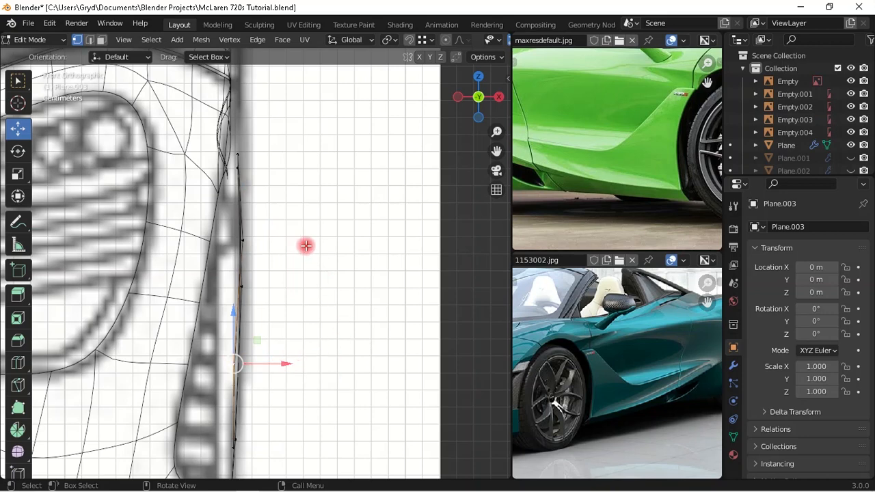
{"action": "left_click", "coordinate": [292, 268]}
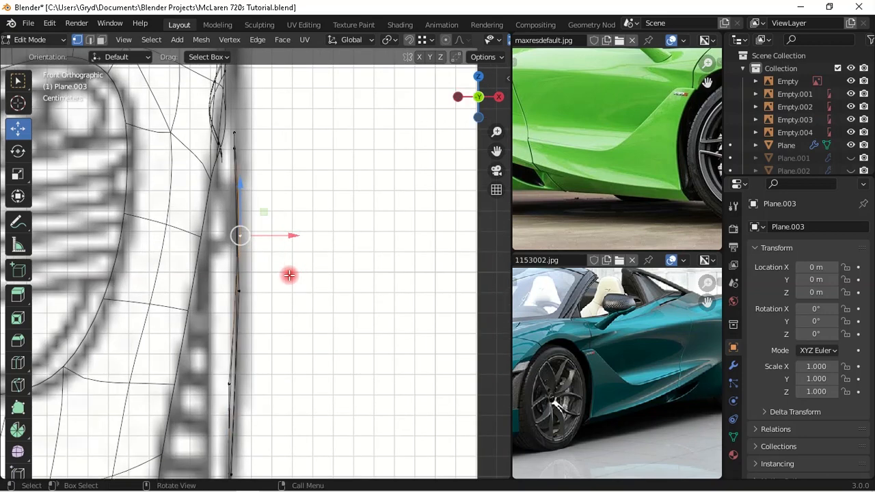
{"action": "middle_click_drag", "start_coordinate": [292, 345], "coordinate": [298, 311], "text": "shift"}
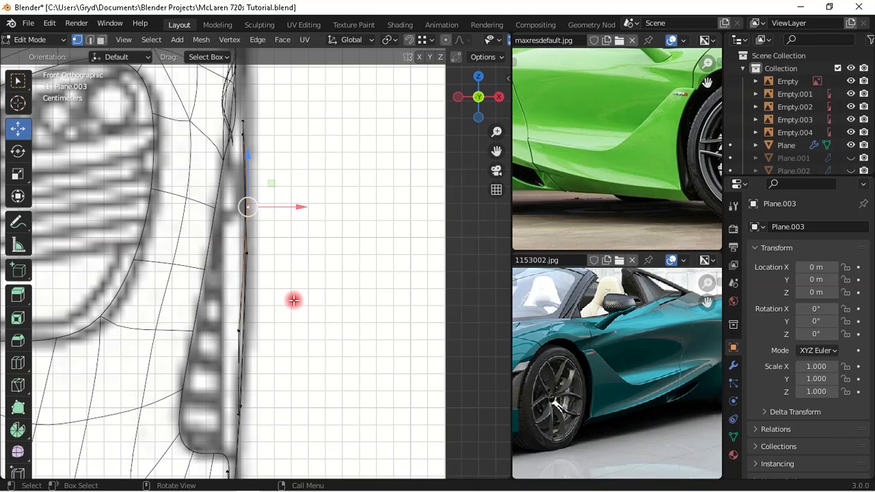
{"action": "left_click", "coordinate": [296, 326]}
{"action": "scroll", "coordinate": [298, 331], "scroll_direction": "up", "scroll_amount": 1}
{"action": "left_click_drag", "start_coordinate": [285, 341], "coordinate": [355, 337]}
- Check the second door-line vertex in perspective and shift it slightly inward along X in the front view
{"action": "left_click", "coordinate": [255, 192]}
{"action": "middle_click_drag", "start_coordinate": [348, 229], "coordinate": [356, 282]}
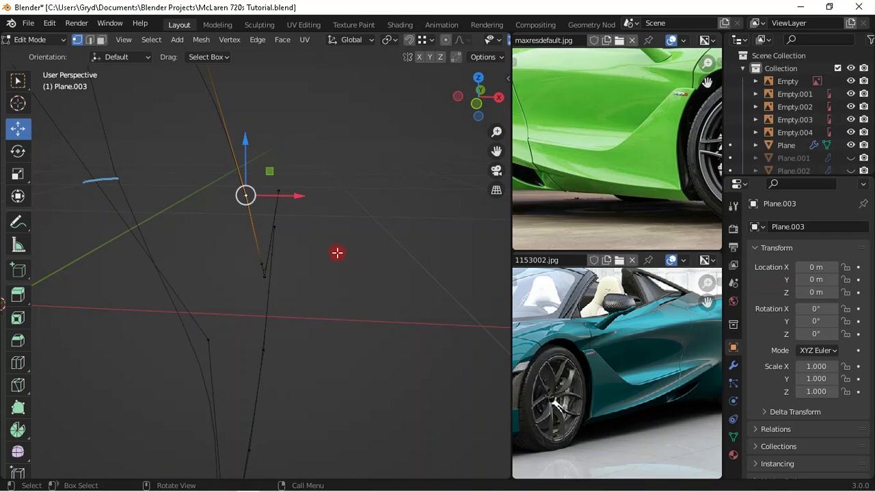
{"action": "key", "text": "KP_1"}
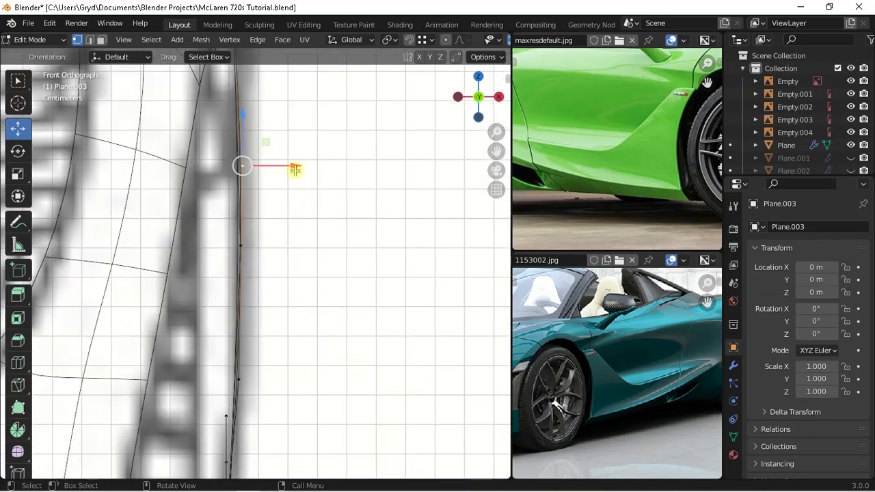
{"action": "left_click_drag", "start_coordinate": [292, 167], "coordinate": [288, 164]}
{"action": "scroll", "coordinate": [336, 235], "scroll_direction": "down", "scroll_amount": 5}
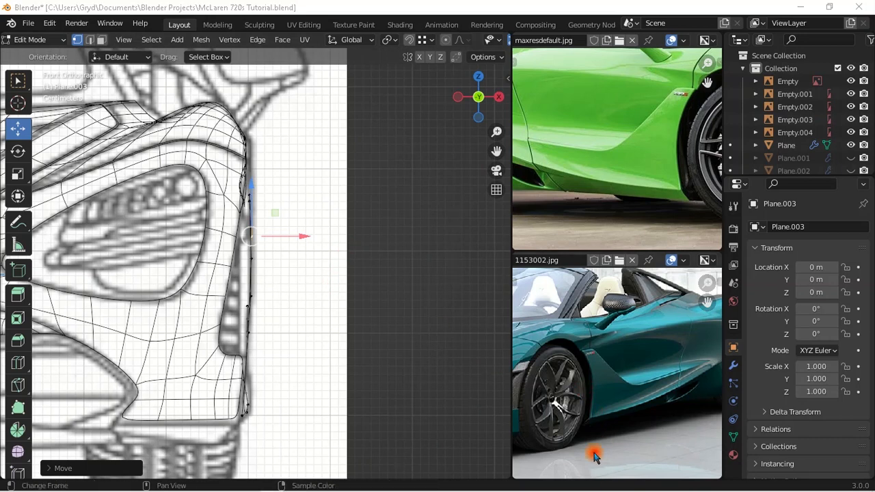
- Close the sill outline at the rear by joining its upper and lower end vertices with an edge in right side view
{"action": "middle_click_drag", "start_coordinate": [358, 266], "coordinate": [350, 313]}
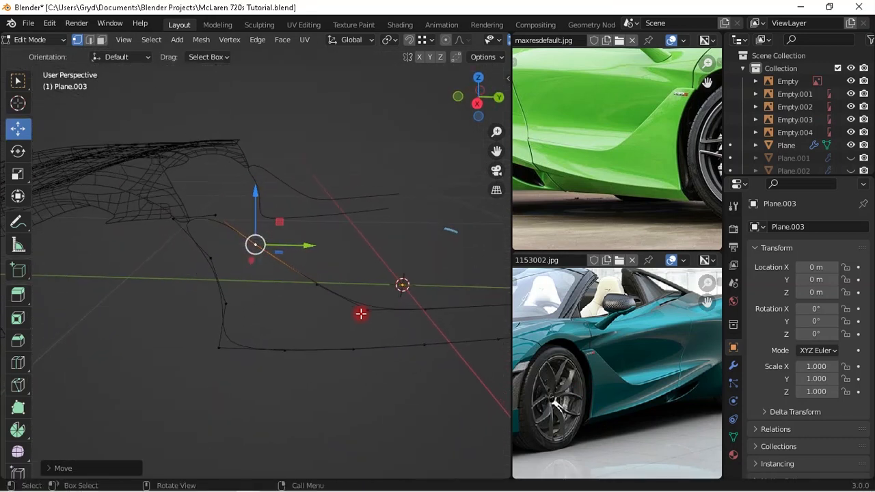
{"action": "key", "text": "KP_3"}
{"action": "middle_click_drag", "start_coordinate": [406, 313], "coordinate": [387, 264], "text": "shift"}
{"action": "scroll", "coordinate": [396, 269], "scroll_direction": "down", "scroll_amount": 2}
{"action": "scroll", "coordinate": [437, 231], "scroll_direction": "up", "scroll_amount": 2}
{"action": "middle_click_drag", "start_coordinate": [448, 232], "coordinate": [391, 219], "text": "shift"}
{"action": "scroll", "coordinate": [416, 201], "scroll_direction": "up", "scroll_amount": 1}
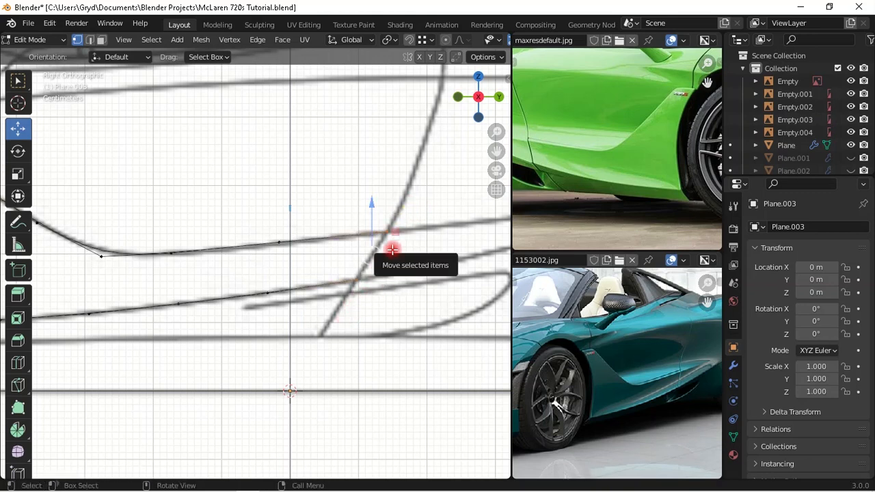
{"action": "key", "text": "f"}
{"action": "left_click", "coordinate": [396, 330]}
{"action": "scroll", "coordinate": [366, 343], "scroll_direction": "down", "scroll_amount": 2}
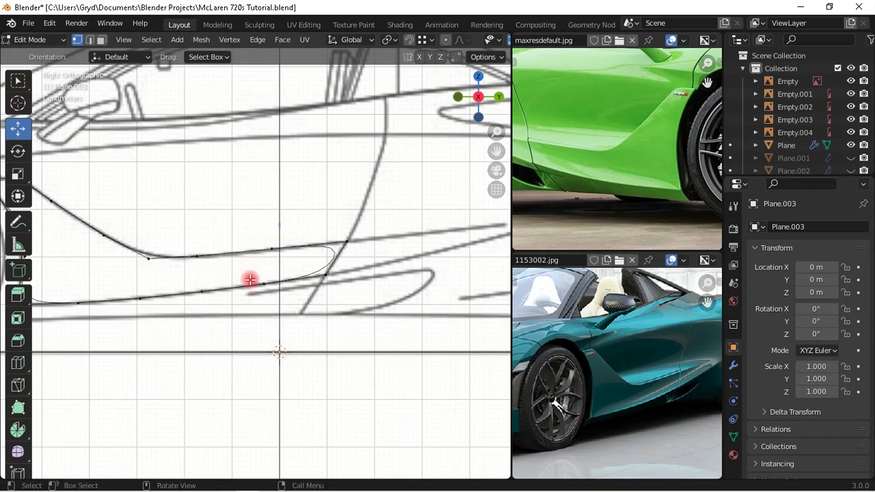
- Examine the sill's crease, lower edge and rear panel gap in the teal reference photo 1153002.jpg
{"action": "scroll", "coordinate": [637, 353], "scroll_direction": "up", "scroll_amount": 4}
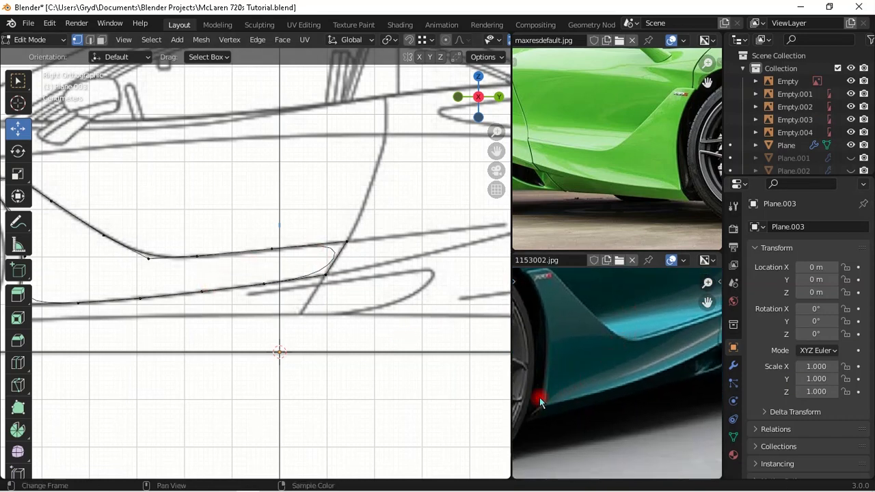
{"action": "middle_click_drag", "start_coordinate": [654, 352], "coordinate": [648, 356]}
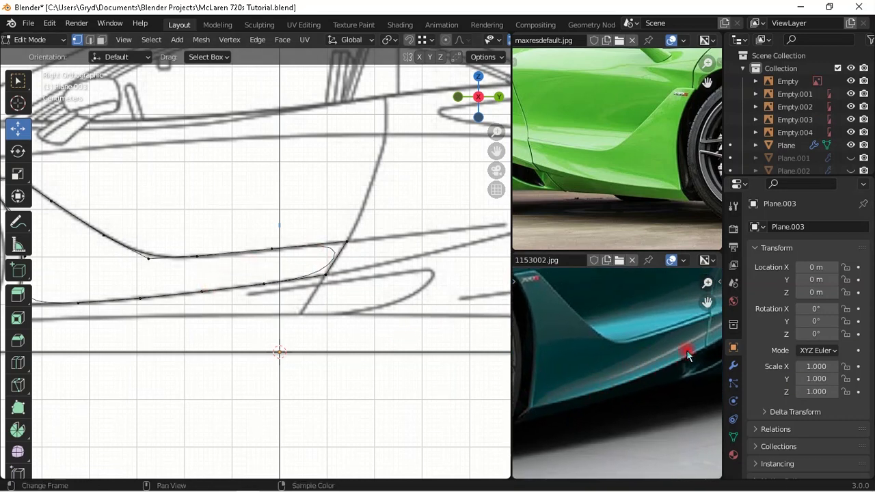
{"action": "scroll", "coordinate": [613, 355], "scroll_direction": "up", "scroll_amount": 4}
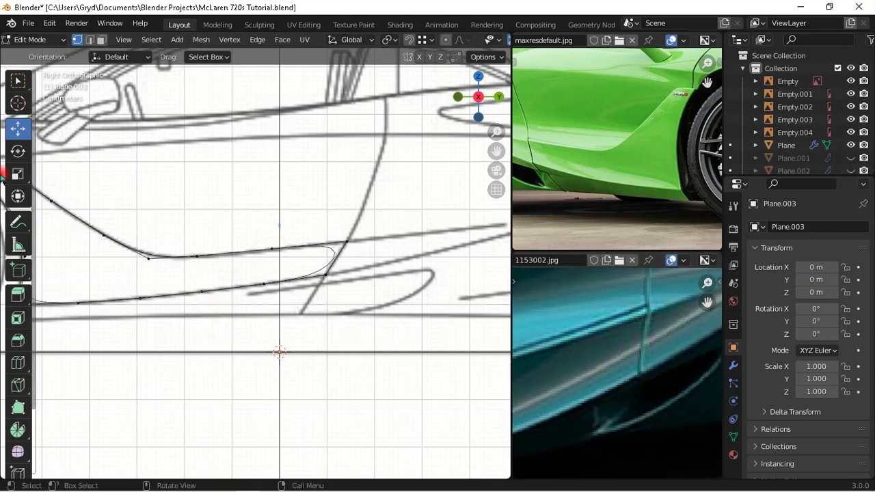
{"action": "left_click", "coordinate": [18, 224]}
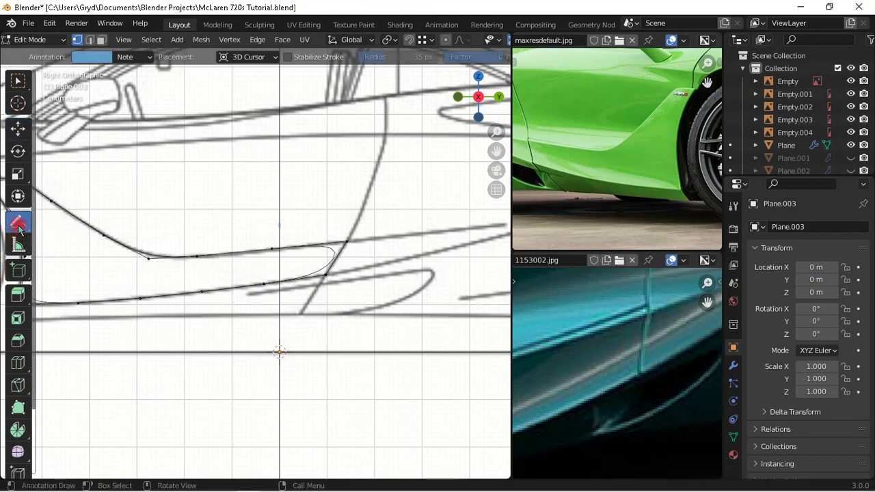
{"action": "left_click", "coordinate": [19, 130]}
{"action": "left_click_drag", "start_coordinate": [611, 326], "coordinate": [658, 354]}
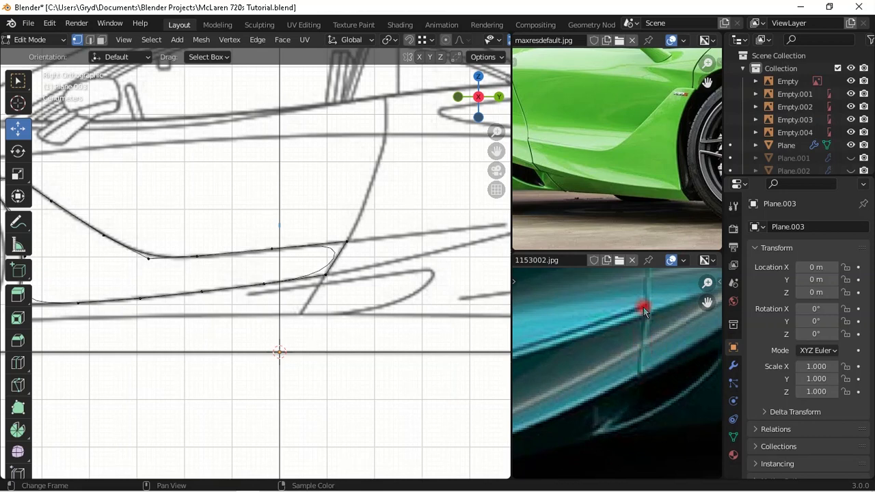
{"action": "middle_click_drag", "start_coordinate": [648, 329], "coordinate": [664, 350]}
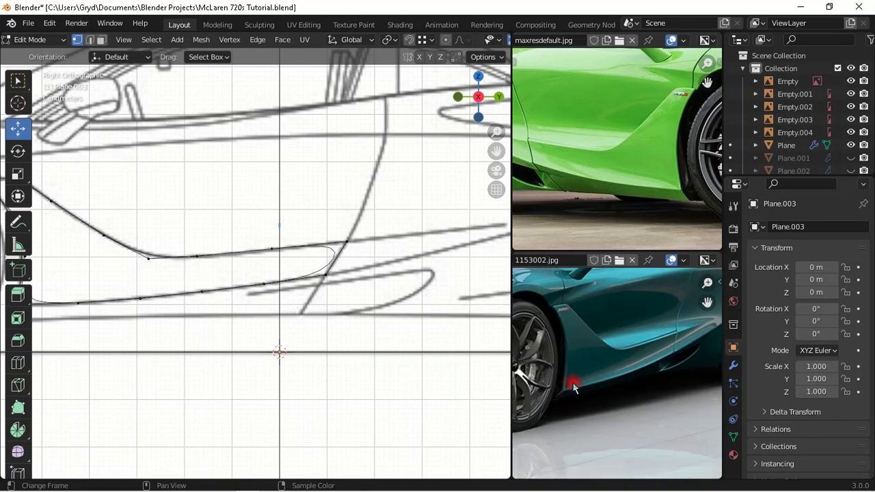
{"action": "scroll", "coordinate": [574, 387], "scroll_direction": "up", "scroll_amount": 3}
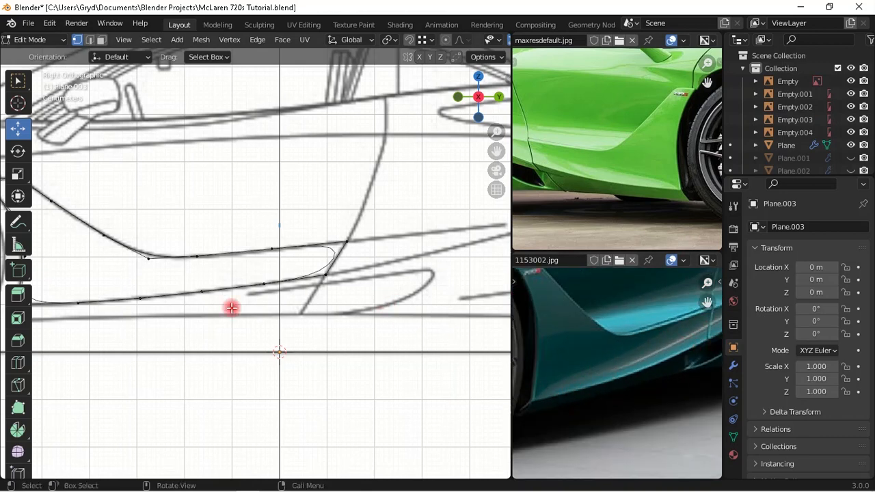
- Add a vertex on the lowest segment of the sill's front edge behind the wheel and slide it down close to the lower corner
{"action": "scroll", "coordinate": [242, 299], "scroll_direction": "down", "scroll_amount": 3}
{"action": "scroll", "coordinate": [300, 260], "scroll_direction": "up", "scroll_amount": 4}
{"action": "scroll", "coordinate": [283, 253], "scroll_direction": "up", "scroll_amount": 4}
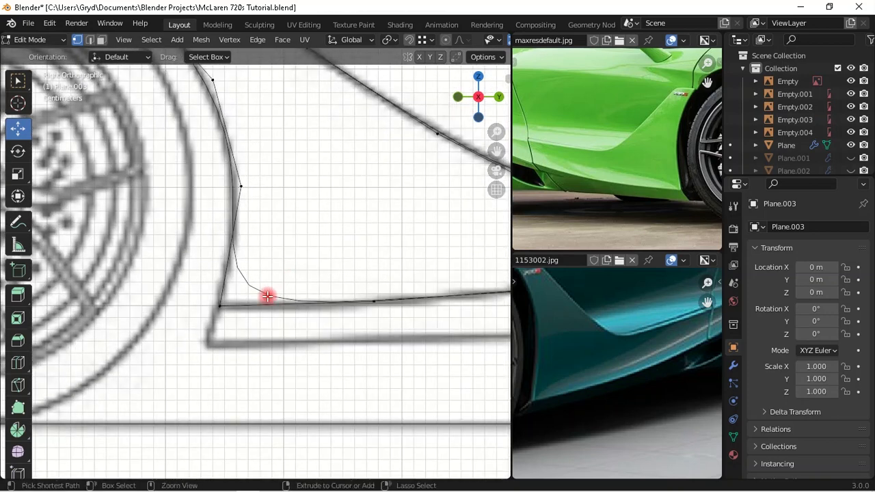
{"action": "right_click", "coordinate": [230, 246], "text": "ctrl"}
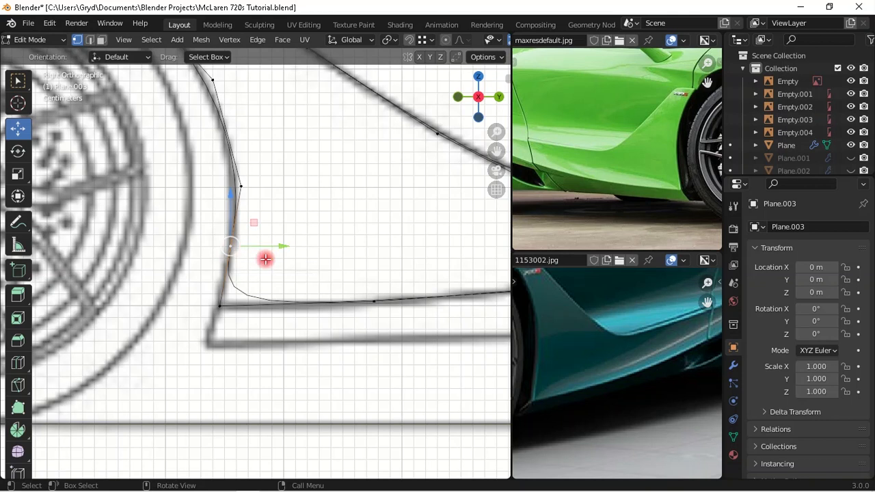
{"action": "key", "text": "shift+v"}
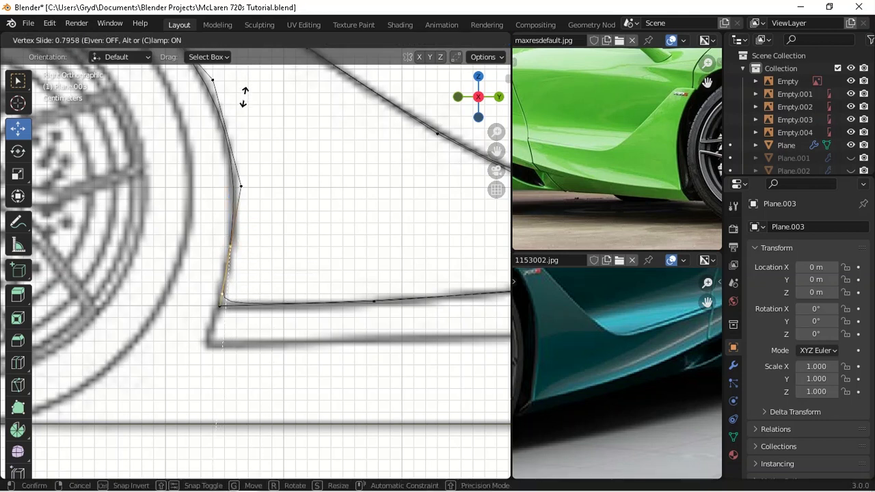
{"action": "left_click", "coordinate": [324, 153]}
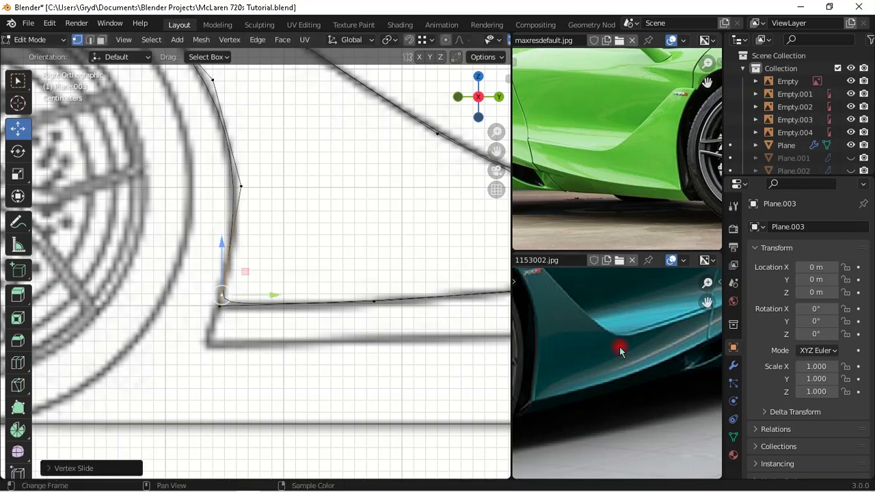
- Inspect the sill's lower front corner behind the front wheel in the teal reference photo
{"action": "scroll", "coordinate": [620, 346], "scroll_direction": "up", "scroll_amount": 6}
{"action": "scroll", "coordinate": [549, 335], "scroll_direction": "down", "scroll_amount": 5}
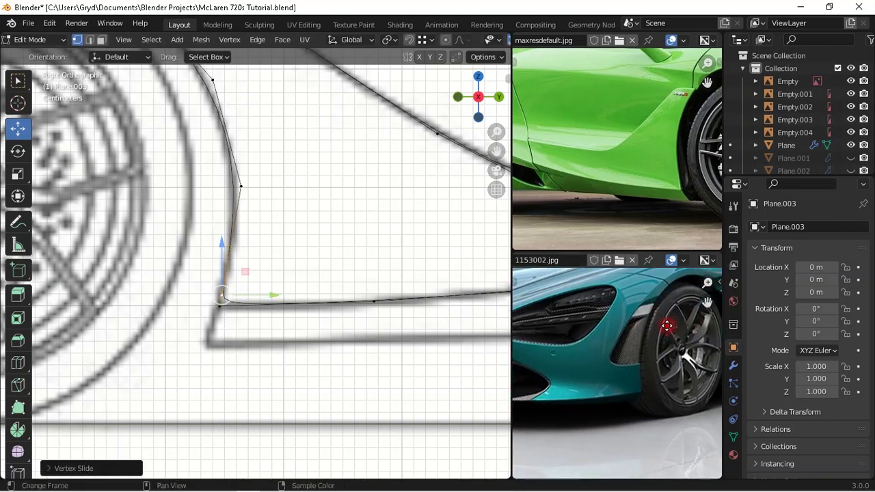
{"action": "scroll", "coordinate": [564, 386], "scroll_direction": "up", "scroll_amount": 6}
{"action": "scroll", "coordinate": [565, 386], "scroll_direction": "up", "scroll_amount": 3}
{"action": "middle_click_drag", "start_coordinate": [598, 373], "coordinate": [696, 366]}
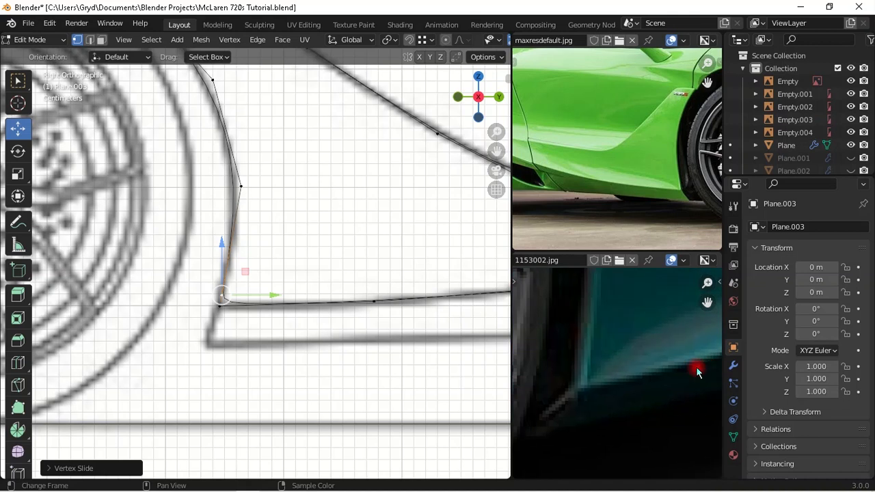
{"action": "scroll", "coordinate": [644, 316], "scroll_direction": "down", "scroll_amount": 6}
{"action": "scroll", "coordinate": [623, 325], "scroll_direction": "up", "scroll_amount": 4}
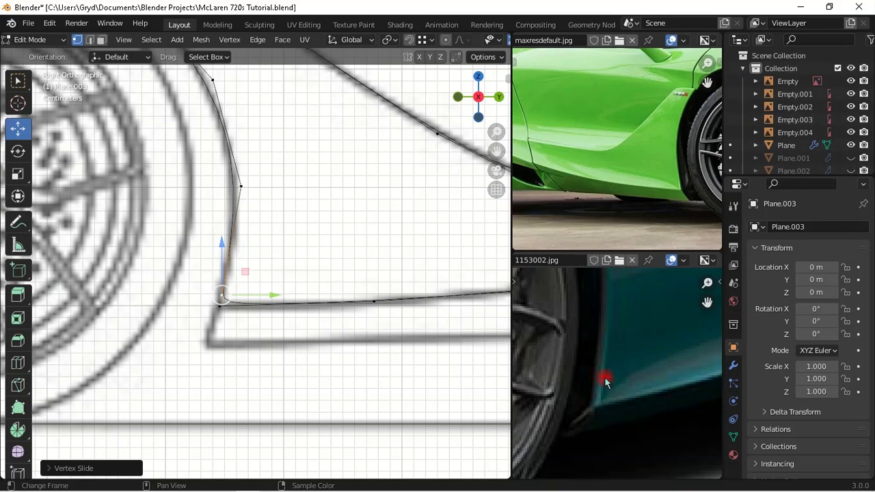
- Add a vertex on the sill's rear closing edge and slide it down along the edge towards the lower rear corner
{"action": "scroll", "coordinate": [287, 273], "scroll_direction": "down", "scroll_amount": 6}
{"action": "scroll", "coordinate": [382, 287], "scroll_direction": "up", "scroll_amount": 3}
{"action": "scroll", "coordinate": [351, 273], "scroll_direction": "up", "scroll_amount": 8}
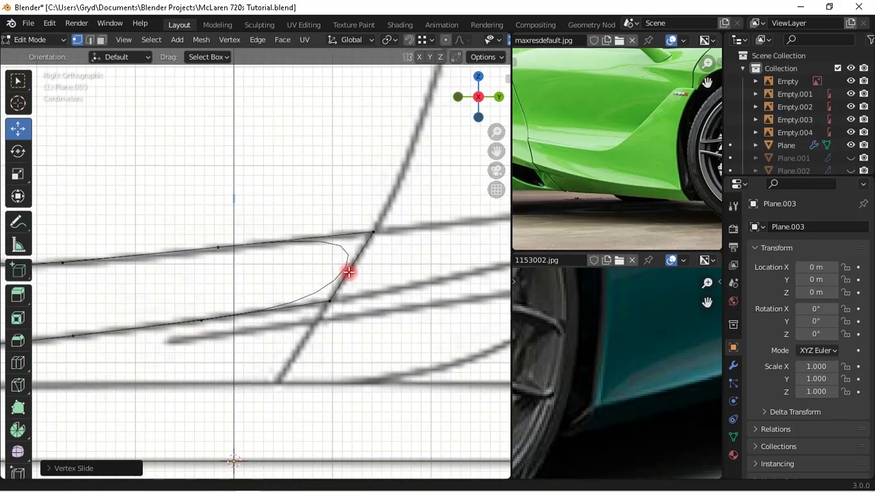
{"action": "key", "text": "ctrl"}
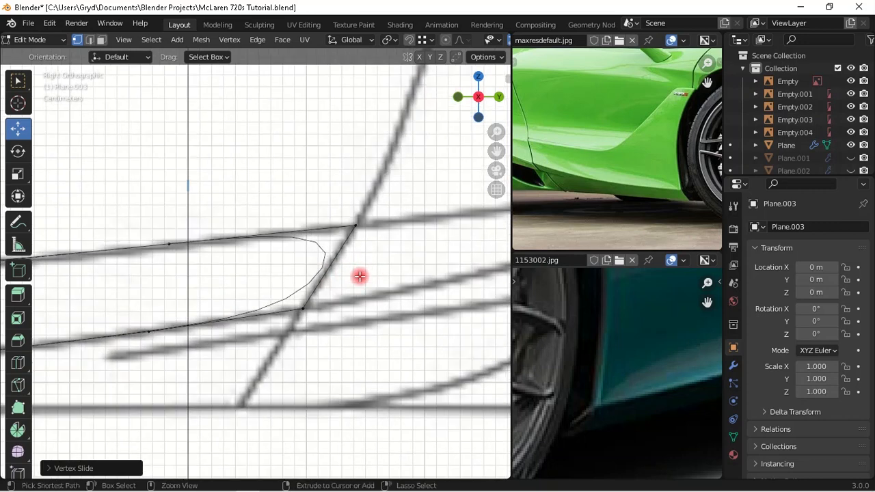
{"action": "left_click_drag", "start_coordinate": [343, 280], "coordinate": [360, 292]}
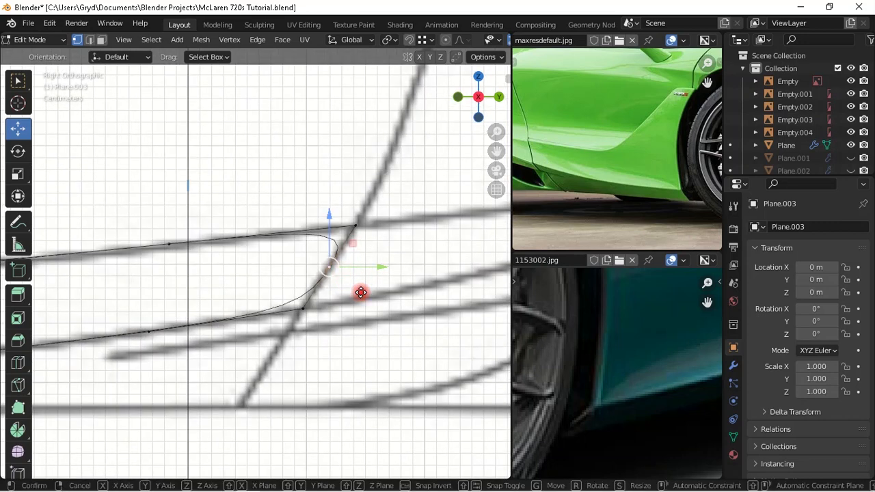
{"action": "key", "text": "g"}
{"action": "left_click_drag", "start_coordinate": [316, 382], "coordinate": [295, 432]}
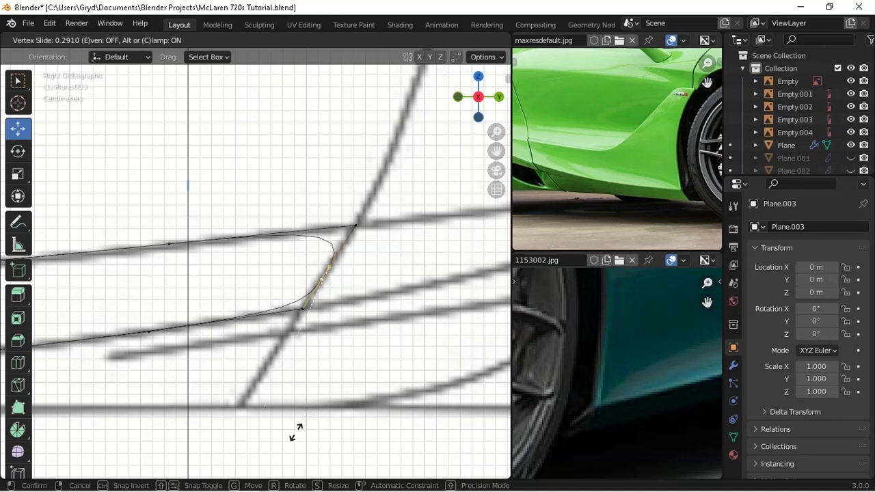
{"action": "left_click", "coordinate": [290, 457]}
- Examine where the sill crease meets the rear panel gap in the green reference photo and compare it with the blueprint
{"action": "scroll", "coordinate": [569, 147], "scroll_direction": "up", "scroll_amount": 5}
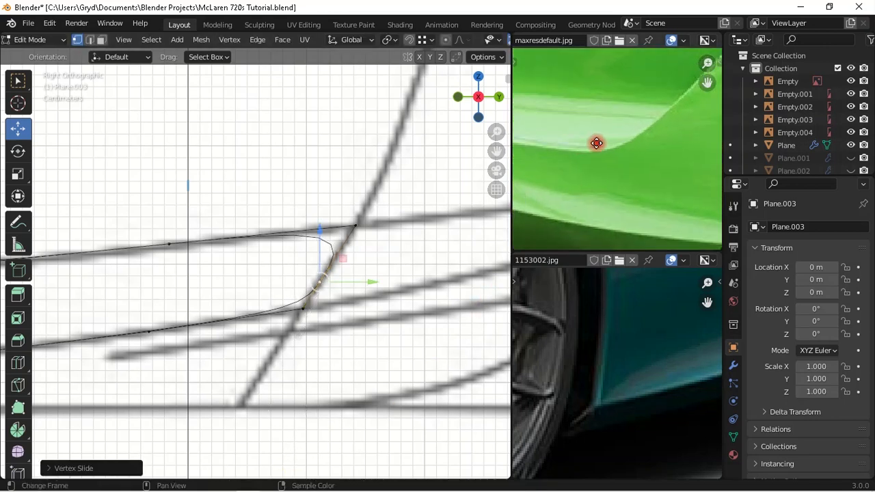
{"action": "middle_click_drag", "start_coordinate": [578, 150], "coordinate": [613, 158]}
{"action": "scroll", "coordinate": [612, 161], "scroll_direction": "up", "scroll_amount": 2}
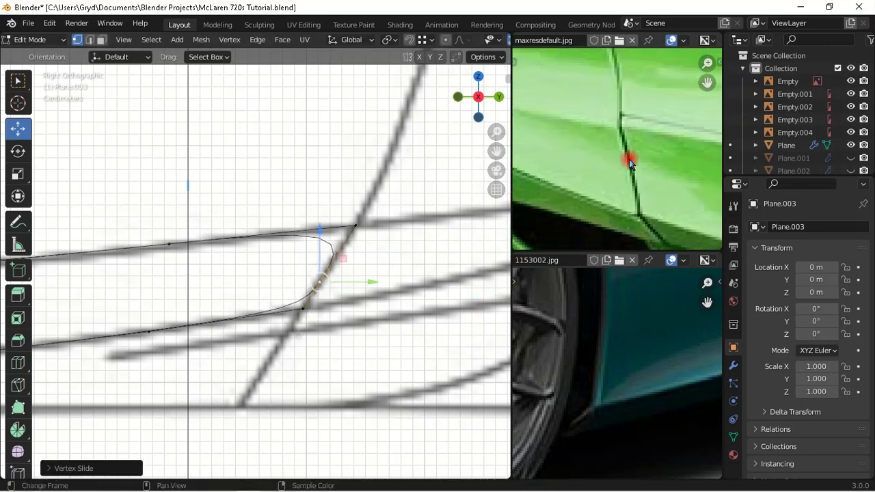
{"action": "scroll", "coordinate": [630, 142], "scroll_direction": "down", "scroll_amount": 3}
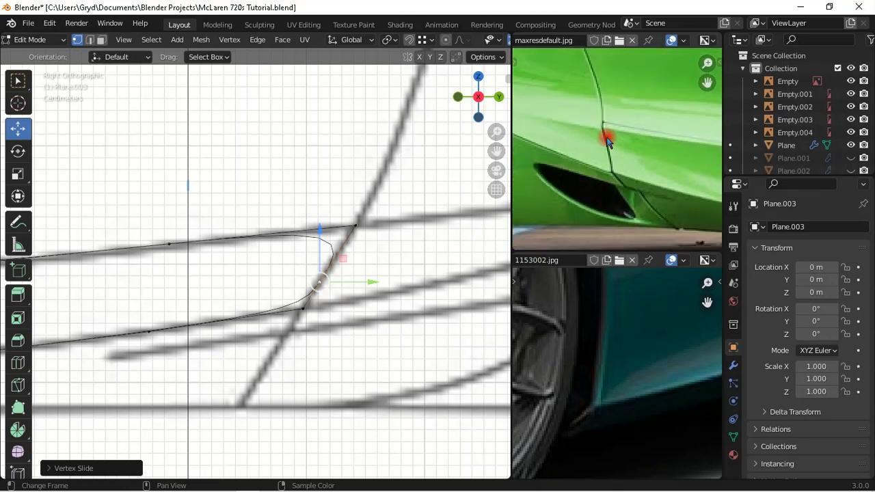
{"action": "scroll", "coordinate": [311, 299], "scroll_direction": "down", "scroll_amount": 2}
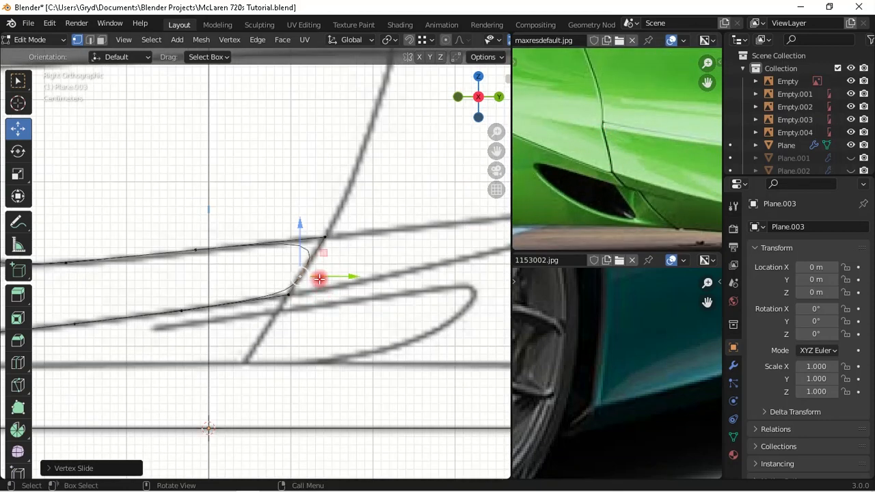
{"action": "scroll", "coordinate": [328, 275], "scroll_direction": "up", "scroll_amount": 1}
{"action": "scroll", "coordinate": [662, 198], "scroll_direction": "up", "scroll_amount": 1}
{"action": "scroll", "coordinate": [641, 161], "scroll_direction": "up", "scroll_amount": 2}
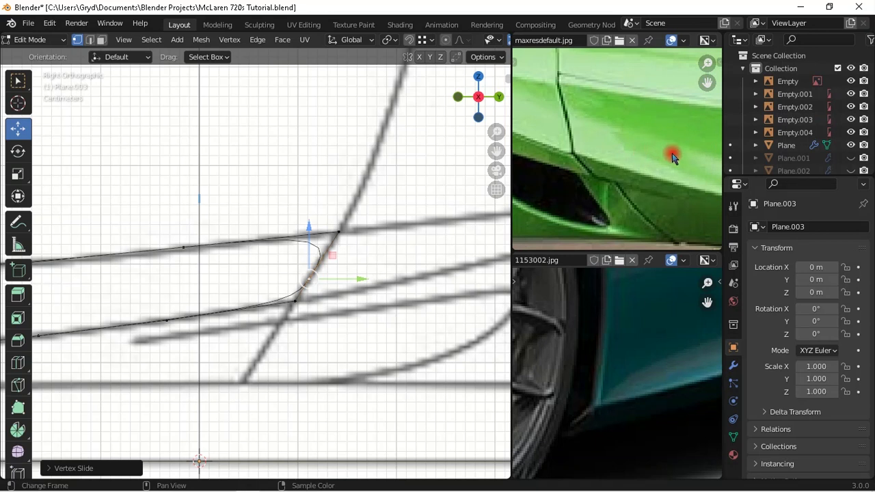
{"action": "middle_click_drag", "start_coordinate": [662, 175], "coordinate": [547, 134]}
{"action": "scroll", "coordinate": [632, 149], "scroll_direction": "down", "scroll_amount": 1}
{"action": "scroll", "coordinate": [549, 116], "scroll_direction": "down", "scroll_amount": 2}
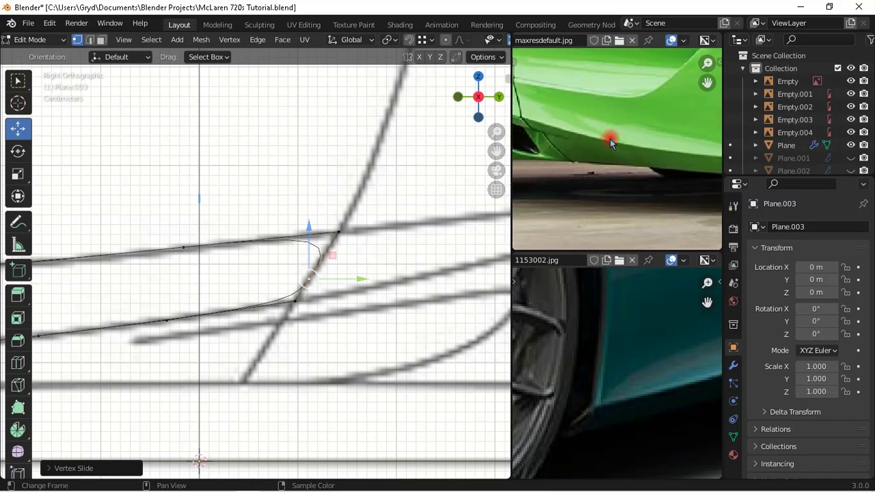
{"action": "scroll", "coordinate": [610, 142], "scroll_direction": "down", "scroll_amount": 3}
- Join the new front-edge and rear-edge vertices with an edge running lengthwise through the sill as its crease line
{"action": "scroll", "coordinate": [400, 273], "scroll_direction": "down", "scroll_amount": 5}
{"action": "scroll", "coordinate": [294, 246], "scroll_direction": "down", "scroll_amount": 4}
{"action": "middle_click_drag", "start_coordinate": [365, 241], "coordinate": [191, 286], "text": "shift"}
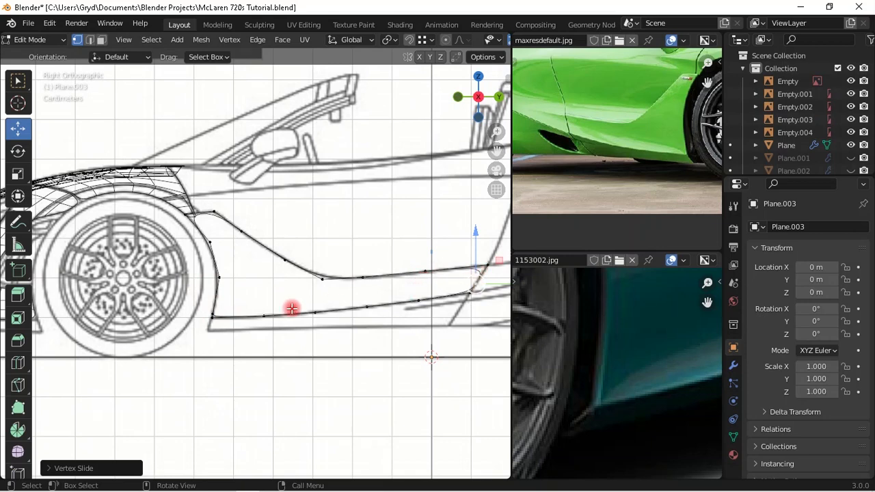
{"action": "left_click", "coordinate": [222, 304], "text": "shift"}
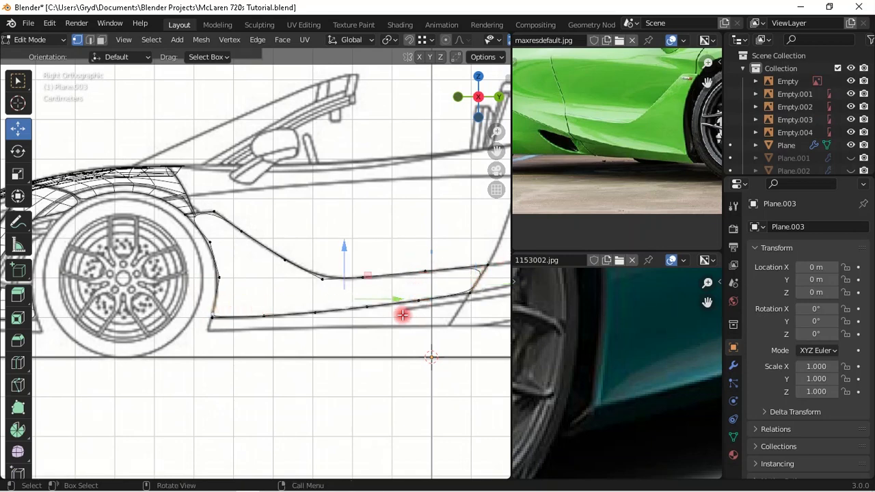
{"action": "scroll", "coordinate": [362, 349], "scroll_direction": "up", "scroll_amount": 1}
{"action": "scroll", "coordinate": [400, 324], "scroll_direction": "up", "scroll_amount": 1}
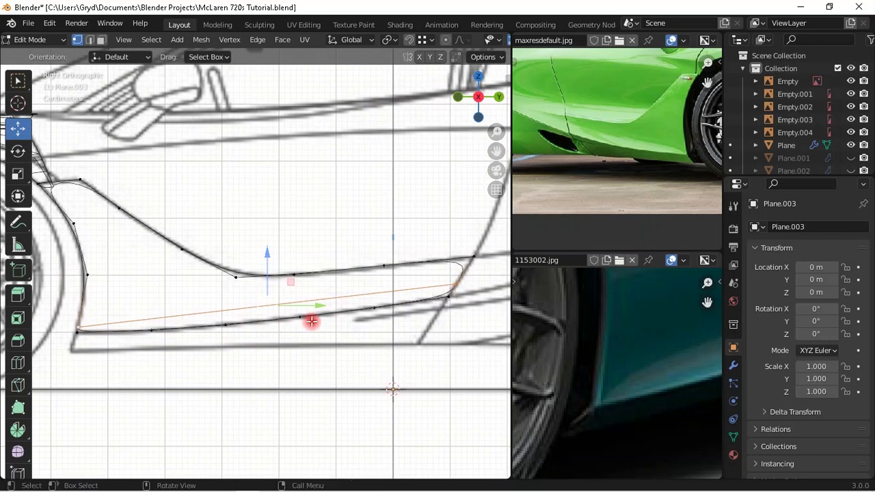
- Divide the new lengthwise crease edge with 4 evenly spaced loop cuts
{"action": "key", "text": "ctrl+r"}
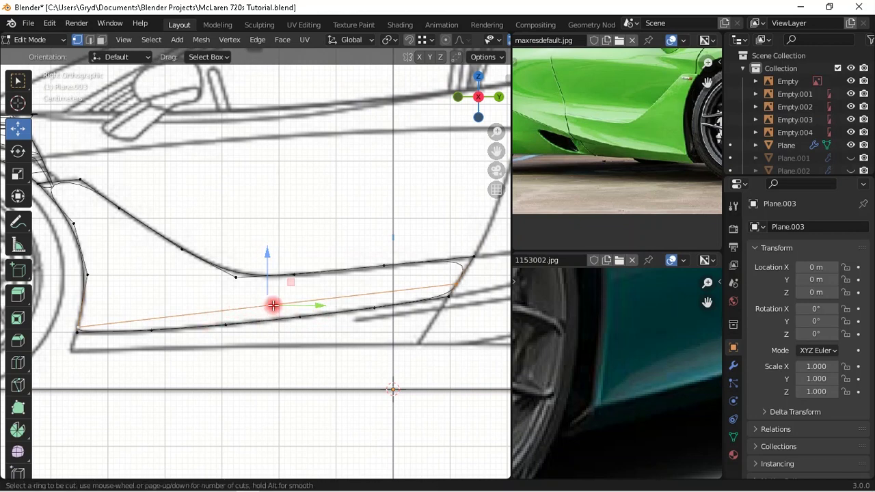
{"action": "scroll", "coordinate": [273, 306], "scroll_direction": "up", "scroll_amount": 1}
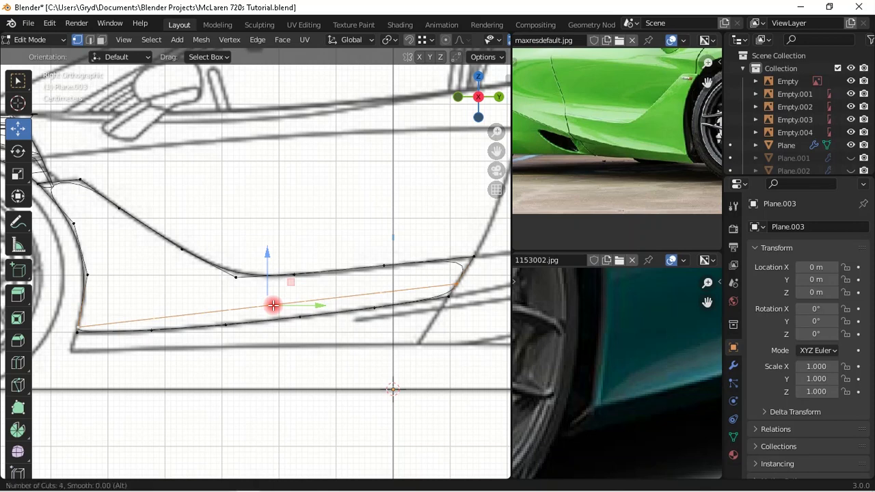
{"action": "left_click", "coordinate": [272, 306]}
{"action": "right_click", "coordinate": [273, 305]}
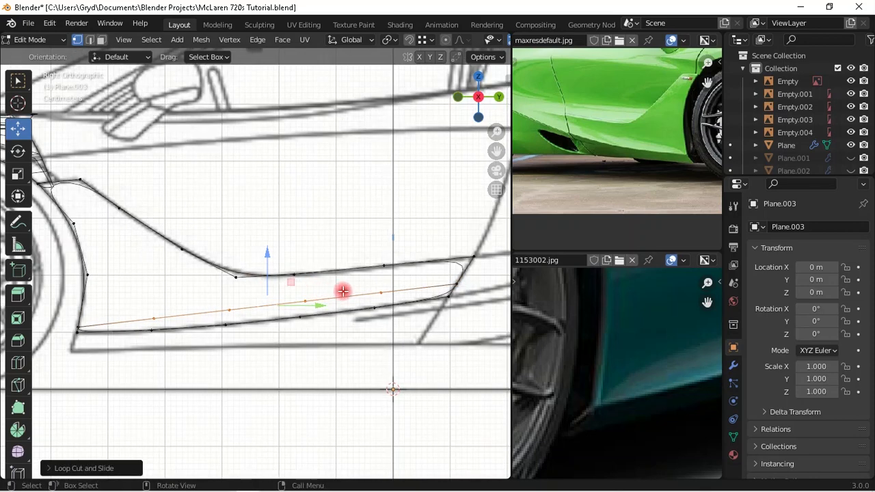
- Raise the first three crease vertices from the front along Z to arch the line like the crease in the reference photo
{"action": "scroll", "coordinate": [636, 361], "scroll_direction": "down", "scroll_amount": 2}
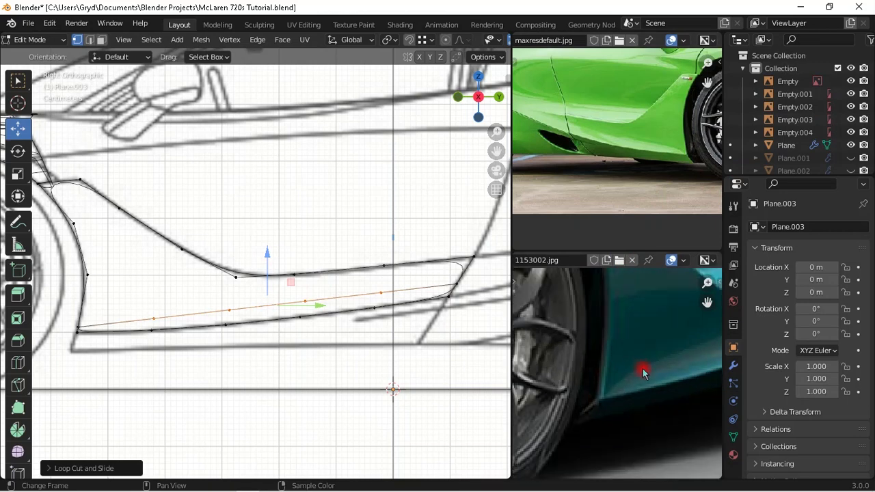
{"action": "scroll", "coordinate": [645, 367], "scroll_direction": "down", "scroll_amount": 3}
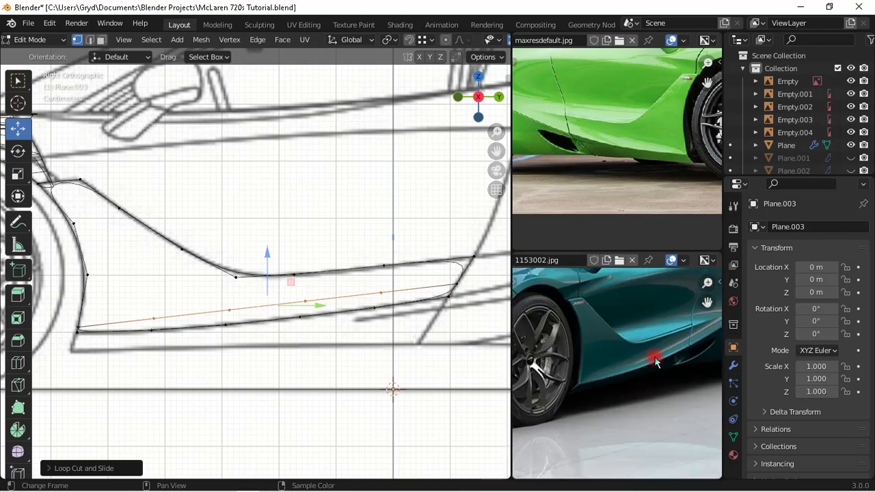
{"action": "left_click", "coordinate": [158, 311]}
{"action": "left_click_drag", "start_coordinate": [156, 273], "coordinate": [153, 222]}
{"action": "left_click", "coordinate": [229, 305]}
{"action": "left_click_drag", "start_coordinate": [229, 270], "coordinate": [239, 196], "text": "shift"}
{"action": "left_click", "coordinate": [307, 299]}
{"action": "left_click_drag", "start_coordinate": [310, 248], "coordinate": [322, 203], "text": "shift"}
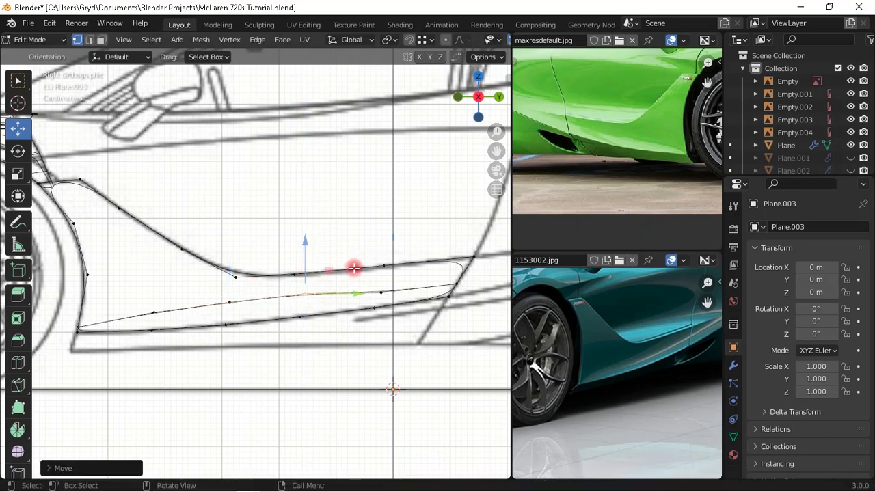
- Raise the rearmost inner crease vertex slightly along Z, fine-tune the vertex in front of it, and clear the selection
{"action": "left_click", "coordinate": [383, 265]}
{"action": "left_click_drag", "start_coordinate": [381, 246], "coordinate": [382, 236], "text": "shift"}
{"action": "left_click", "coordinate": [306, 294]}
{"action": "left_click_drag", "start_coordinate": [304, 256], "coordinate": [324, 261], "text": "shift"}
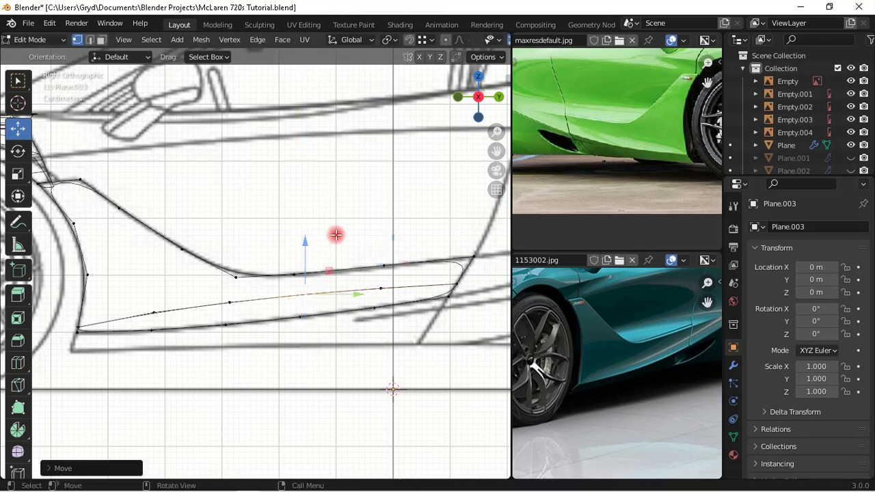
{"action": "scroll", "coordinate": [308, 306], "scroll_direction": "down", "scroll_amount": 2}
{"action": "left_click", "coordinate": [314, 388]}
{"action": "scroll", "coordinate": [322, 328], "scroll_direction": "up", "scroll_amount": 1}
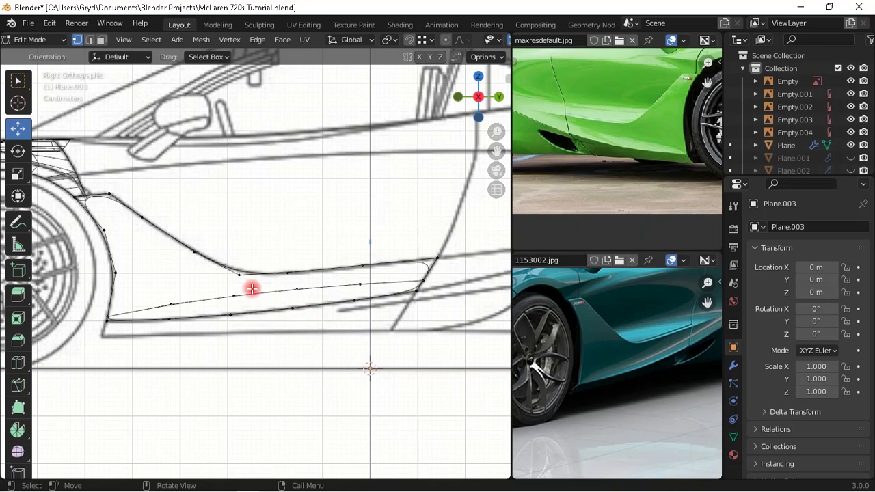
- Examine the sill outline's sideways curvature from above and from oblique angles
{"action": "middle_click_drag", "start_coordinate": [338, 287], "coordinate": [291, 310]}
{"action": "key", "text": "KP_7"}
{"action": "scroll", "coordinate": [294, 294], "scroll_direction": "up", "scroll_amount": 2}
{"action": "scroll", "coordinate": [708, 365], "scroll_direction": "up", "scroll_amount": 1}
{"action": "scroll", "coordinate": [677, 360], "scroll_direction": "down", "scroll_amount": 1}
{"action": "scroll", "coordinate": [686, 342], "scroll_direction": "up", "scroll_amount": 1}
{"action": "scroll", "coordinate": [617, 127], "scroll_direction": "up", "scroll_amount": 1}
{"action": "middle_click_drag", "start_coordinate": [280, 238], "coordinate": [298, 314]}
{"action": "left_click", "coordinate": [206, 281]}
{"action": "key", "text": "a"}
{"action": "middle_click_drag", "start_coordinate": [289, 274], "coordinate": [276, 289]}
- Select the sill's upper-edge vertices from the rear tip forward past the bend and move them about 7 mm inward along X
{"action": "left_click", "coordinate": [324, 252]}
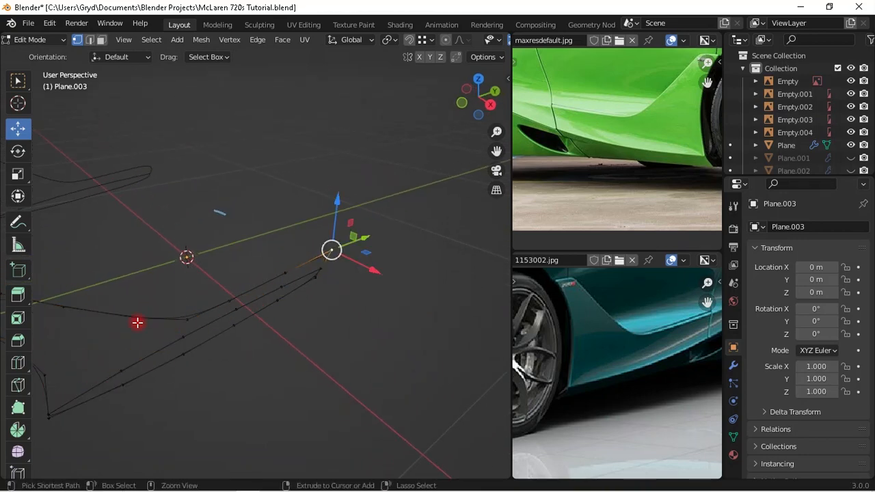
{"action": "left_click", "coordinate": [138, 323], "text": "ctrl"}
{"action": "key", "text": "KP_7"}
{"action": "scroll", "coordinate": [246, 287], "scroll_direction": "up", "scroll_amount": 5}
{"action": "middle_click_drag", "start_coordinate": [322, 284], "coordinate": [330, 330], "text": "shift"}
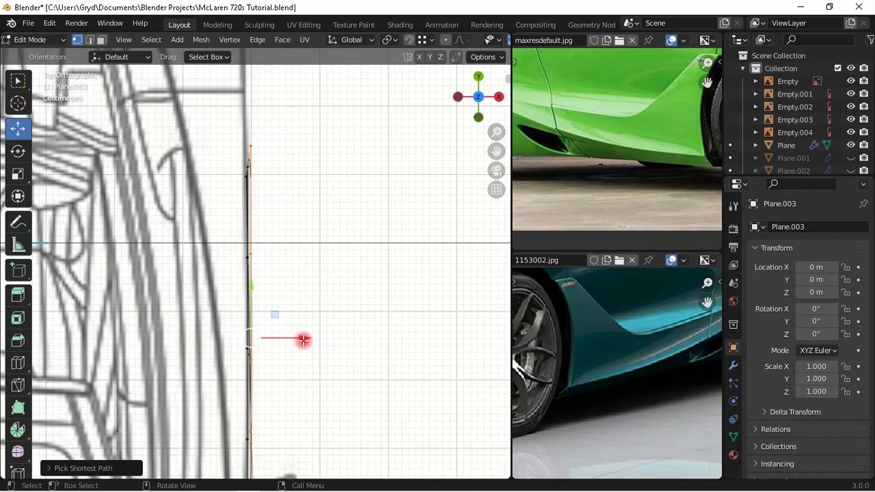
{"action": "scroll", "coordinate": [302, 340], "scroll_direction": "down", "scroll_amount": 3}
{"action": "middle_click_drag", "start_coordinate": [328, 377], "coordinate": [300, 265]}
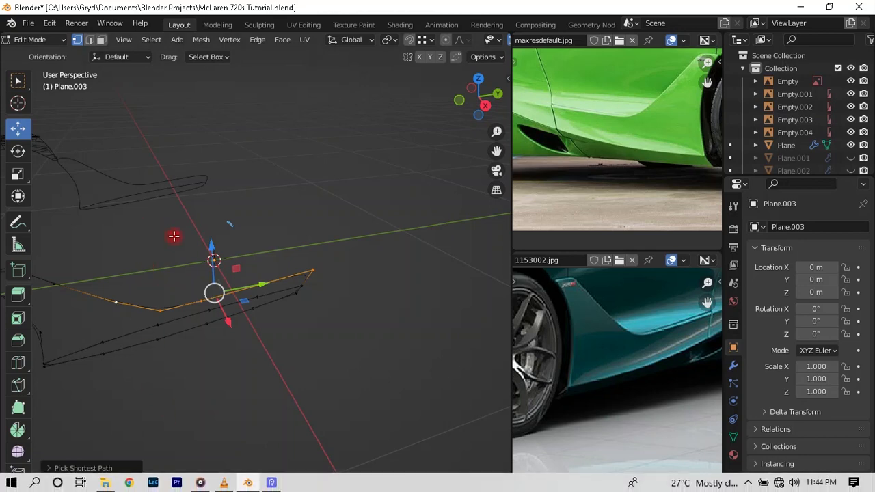
{"action": "key", "text": "KP_7"}
{"action": "scroll", "coordinate": [244, 228], "scroll_direction": "up", "scroll_amount": 1}
{"action": "scroll", "coordinate": [322, 264], "scroll_direction": "up", "scroll_amount": 1}
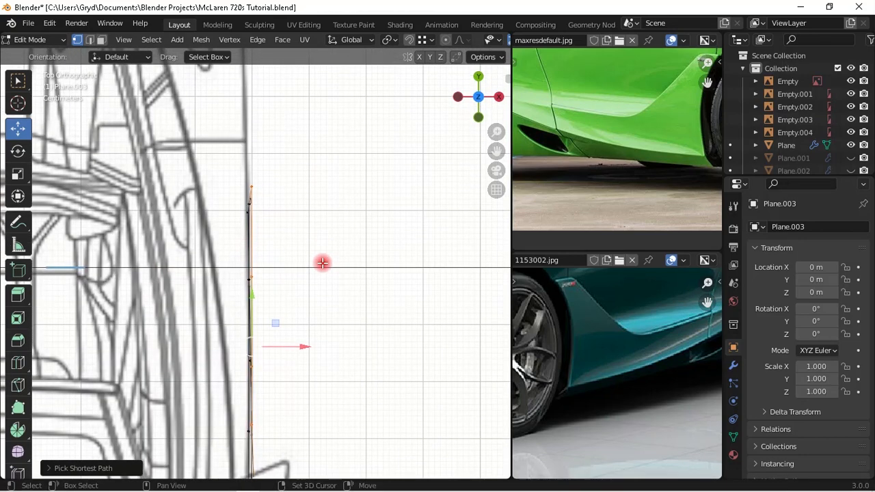
{"action": "key", "text": "g"}
{"action": "key", "text": "x"}
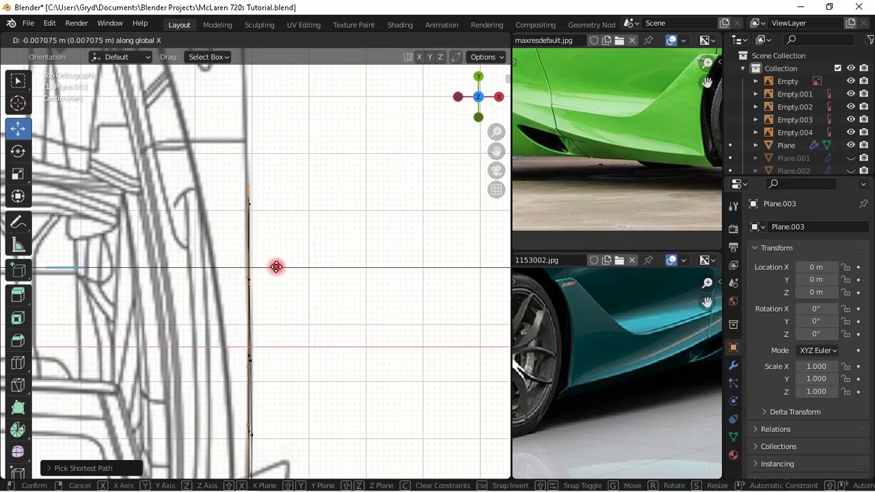
{"action": "left_click", "coordinate": [274, 266]}
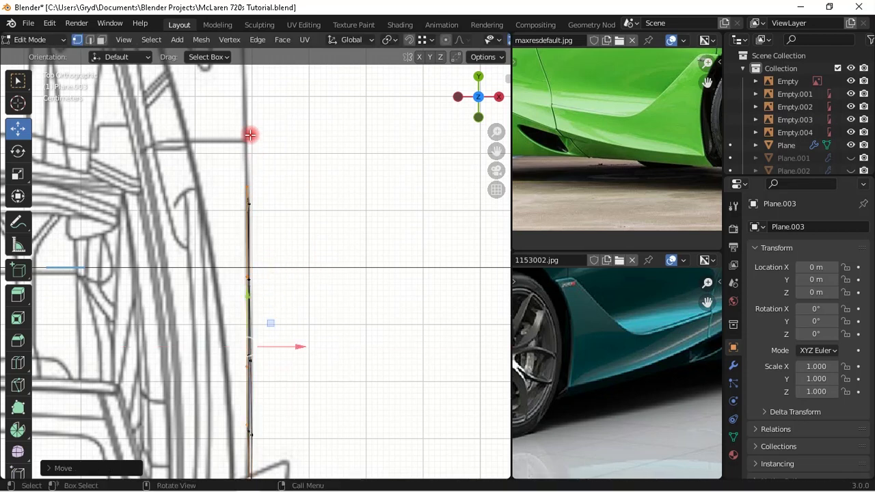
- Check the shifted upper edge of the sill from above and against the front-view blueprint
{"action": "scroll", "coordinate": [324, 260], "scroll_direction": "down", "scroll_amount": 5, "text": "shift"}
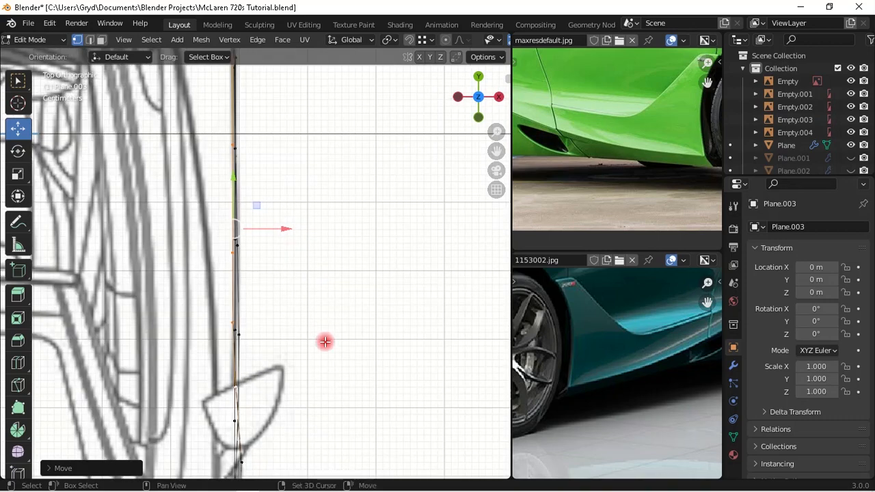
{"action": "middle_click_drag", "start_coordinate": [328, 336], "coordinate": [322, 317]}
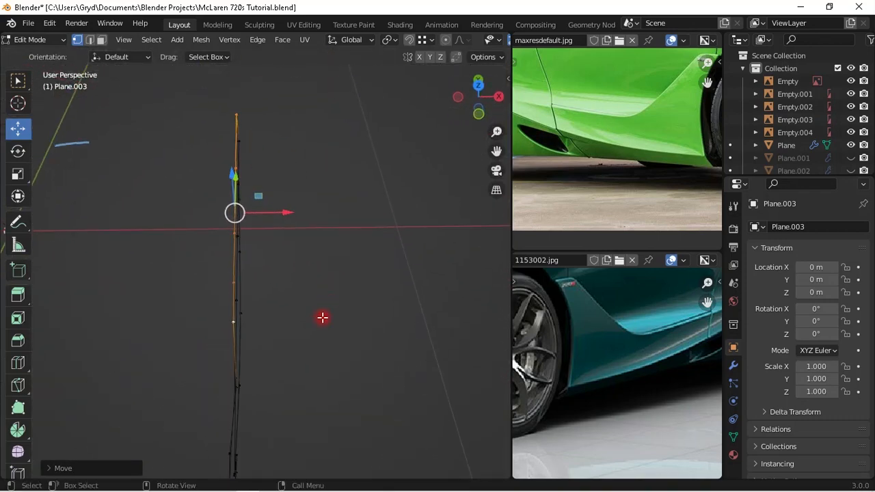
{"action": "key", "text": "KP_1"}
{"action": "scroll", "coordinate": [293, 322], "scroll_direction": "up", "scroll_amount": 5}
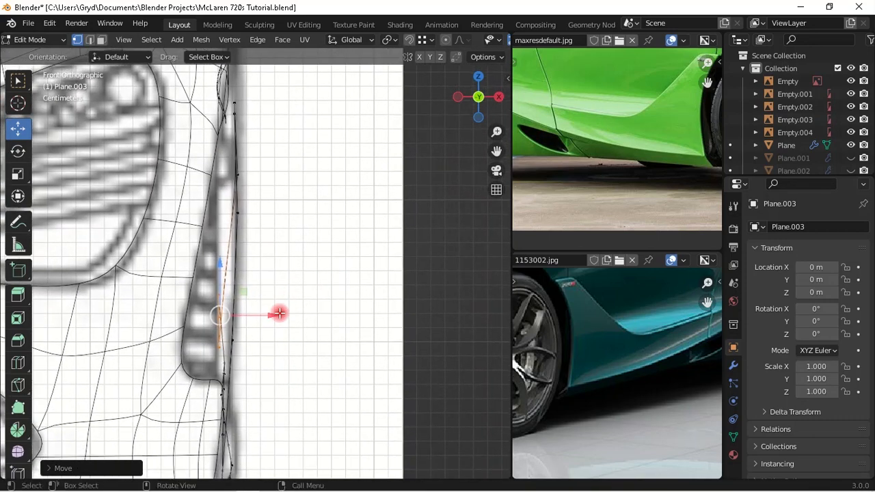
{"action": "middle_click_drag", "start_coordinate": [216, 316], "coordinate": [236, 296]}
{"action": "key", "text": "KP_1"}
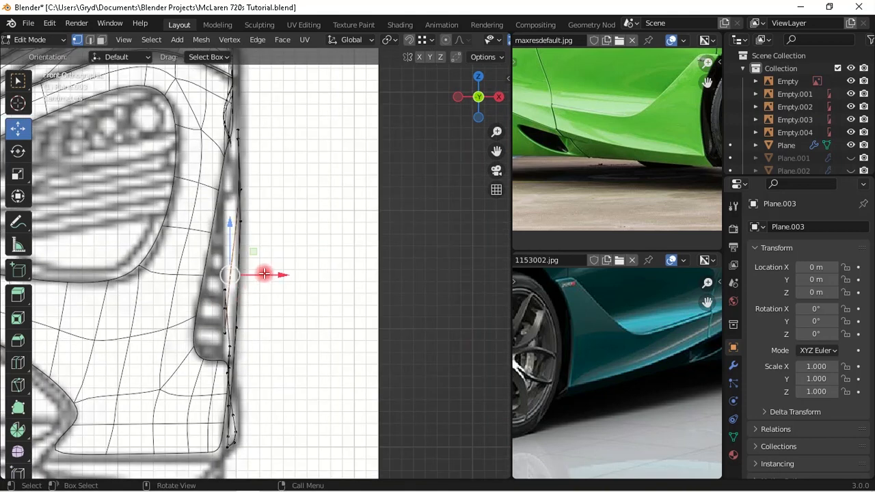
- Reposition the selected upper-edge vertex of the side panel sideways in the front view, and shift it outward along X from the top
{"action": "scroll", "coordinate": [264, 273], "scroll_direction": "up", "scroll_amount": 2}
{"action": "key", "text": "g"}
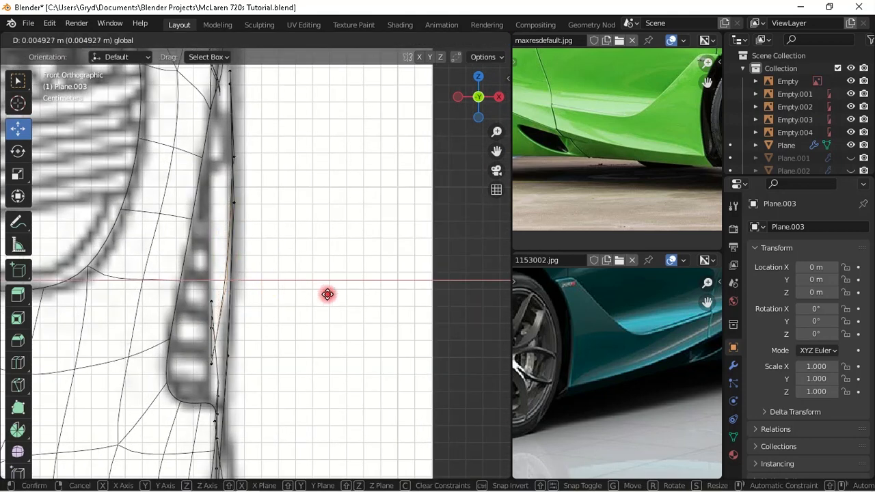
{"action": "left_click", "coordinate": [357, 298]}
{"action": "middle_click_drag", "start_coordinate": [356, 298], "coordinate": [325, 313]}
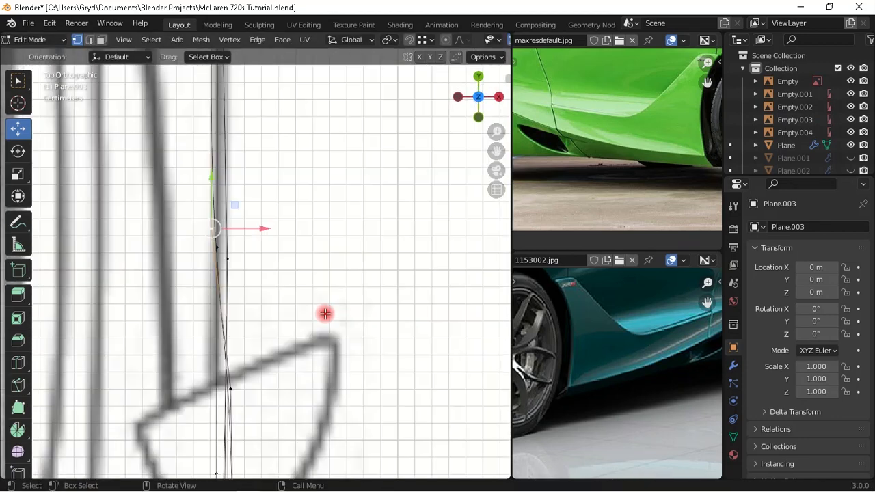
{"action": "scroll", "coordinate": [280, 326], "scroll_direction": "down", "scroll_amount": 1}
{"action": "left_click_drag", "start_coordinate": [250, 240], "coordinate": [301, 244]}
{"action": "scroll", "coordinate": [288, 280], "scroll_direction": "down", "scroll_amount": 2}
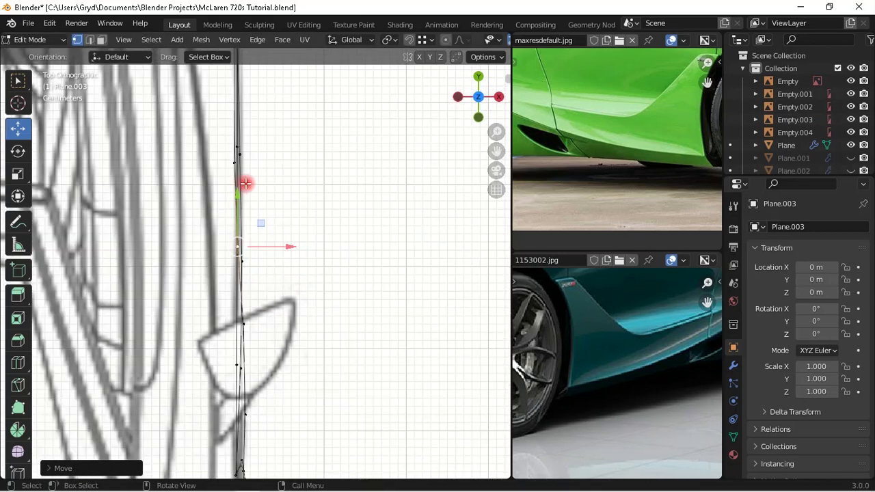
- Select the neighbouring vertex on the side panel's upper edge and move it along X to smooth the curve
{"action": "scroll", "coordinate": [267, 256], "scroll_direction": "up", "scroll_amount": 2}
{"action": "left_click", "coordinate": [226, 211]}
{"action": "scroll", "coordinate": [280, 216], "scroll_direction": "up", "scroll_amount": 1}
{"action": "middle_click_drag", "start_coordinate": [271, 294], "coordinate": [408, 296]}
{"action": "key", "text": "g"}
{"action": "key", "text": "x"}
{"action": "left_click", "coordinate": [234, 330]}
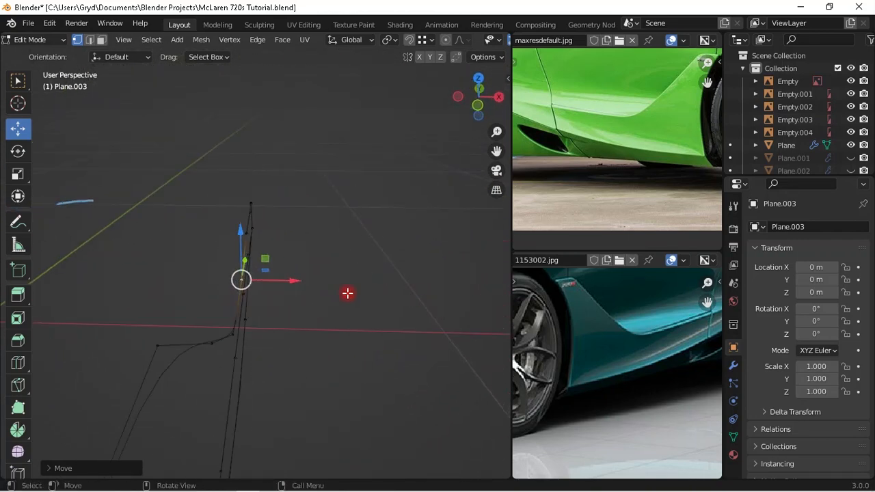
- Select the path along the side panel's upper edge and examine its curvature from the top and in perspective
{"action": "key", "text": "KP_7"}
{"action": "scroll", "coordinate": [328, 324], "scroll_direction": "down", "scroll_amount": 2}
{"action": "middle_click_drag", "start_coordinate": [350, 326], "coordinate": [294, 288], "text": "shift"}
{"action": "key", "text": "a"}
{"action": "left_click", "coordinate": [373, 264]}
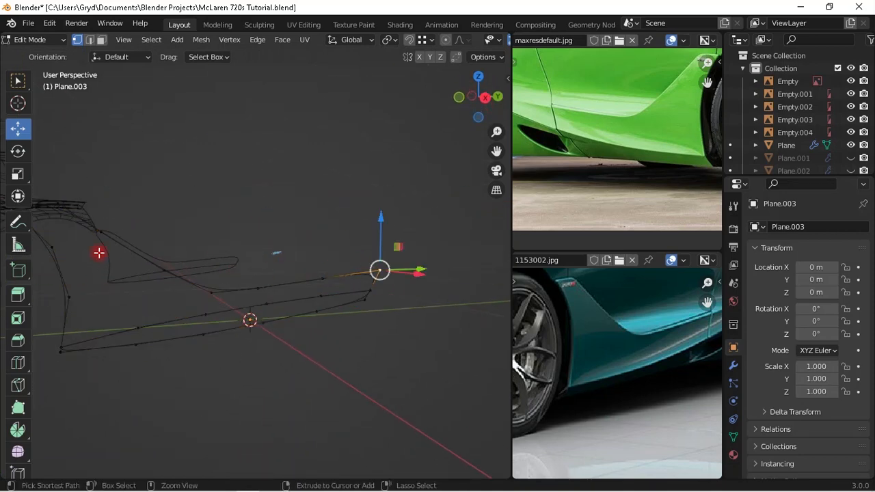
{"action": "left_click", "coordinate": [155, 269], "text": "ctrl"}
{"action": "key", "text": "KP_7"}
{"action": "scroll", "coordinate": [279, 305], "scroll_direction": "up", "scroll_amount": 2}
{"action": "middle_click_drag", "start_coordinate": [307, 278], "coordinate": [252, 292]}
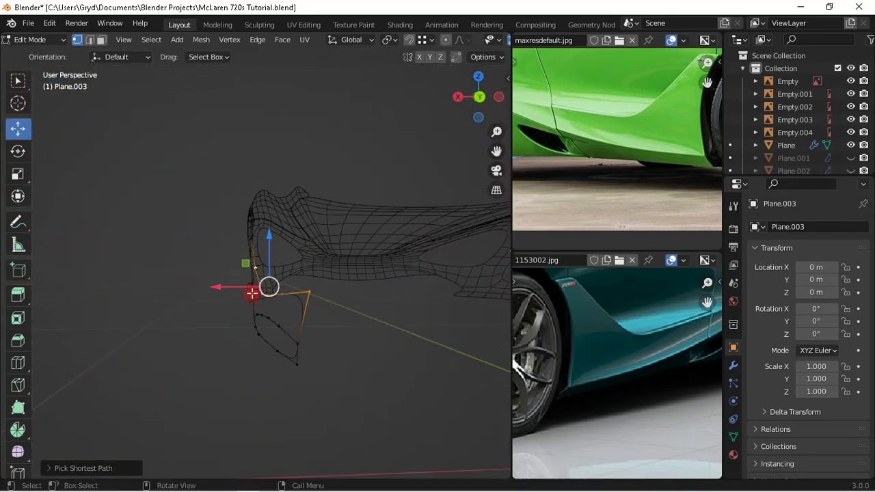
{"action": "middle_click_drag", "start_coordinate": [342, 344], "coordinate": [362, 323]}
{"action": "left_click", "coordinate": [301, 300], "text": "alt"}
{"action": "key", "text": "ctrl+z"}
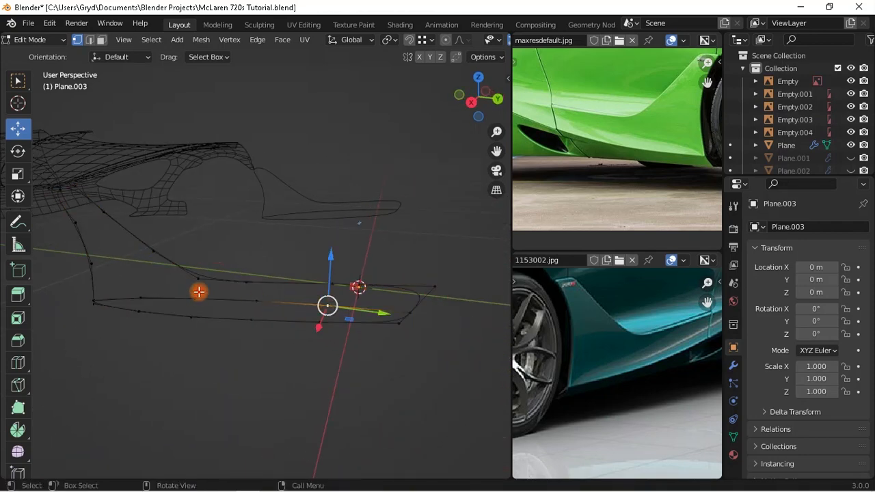
- Select the path of vertices along the inner line above the panel's lower edge and delete it
{"action": "left_click", "coordinate": [143, 296], "text": "ctrl"}
{"action": "middle_click_drag", "start_coordinate": [229, 309], "coordinate": [404, 348]}
{"action": "key", "text": "x"}
{"action": "left_click", "coordinate": [237, 311]}
- Connect the front lower vertex near the wheel arch to the rear-edge vertex with a straight edge and subdivide it with 4 cuts
{"action": "key", "text": "KP_7"}
{"action": "scroll", "coordinate": [337, 224], "scroll_direction": "down", "scroll_amount": 2}
{"action": "scroll", "coordinate": [312, 203], "scroll_direction": "up", "scroll_amount": 2}
{"action": "middle_click_drag", "start_coordinate": [316, 272], "coordinate": [301, 229], "text": "shift"}
{"action": "middle_click_drag", "start_coordinate": [307, 327], "coordinate": [291, 281], "text": "shift"}
{"action": "middle_click_drag", "start_coordinate": [316, 178], "coordinate": [312, 263], "text": "shift"}
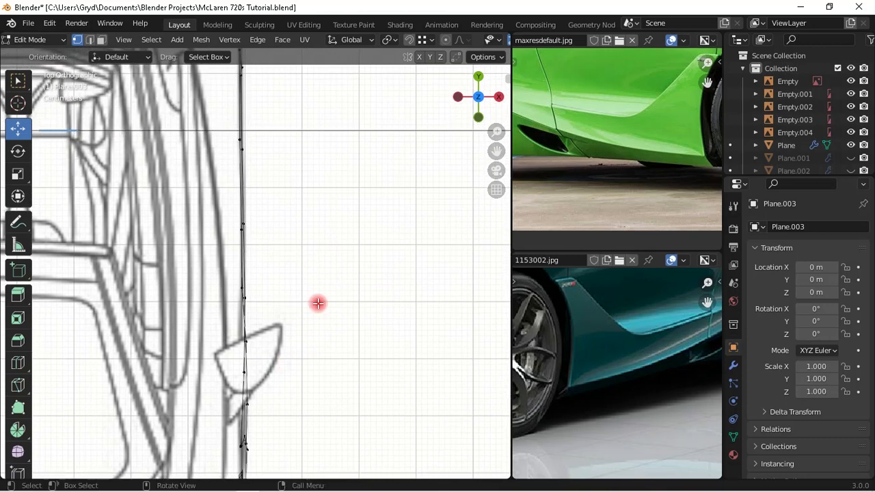
{"action": "mouse_move", "coordinate": [335, 318]}
{"action": "middle_mouse_down"}
{"action": "mouse_move", "coordinate": [310, 322]}
{"action": "mouse_move", "coordinate": [324, 260]}
{"action": "mouse_move", "coordinate": [335, 287]}
{"action": "mouse_move", "coordinate": [313, 252]}
{"action": "mouse_move", "coordinate": [141, 252]}
{"action": "mouse_move", "coordinate": [337, 264]}
{"action": "mouse_move", "coordinate": [330, 276]}
{"action": "middle_mouse_up"}
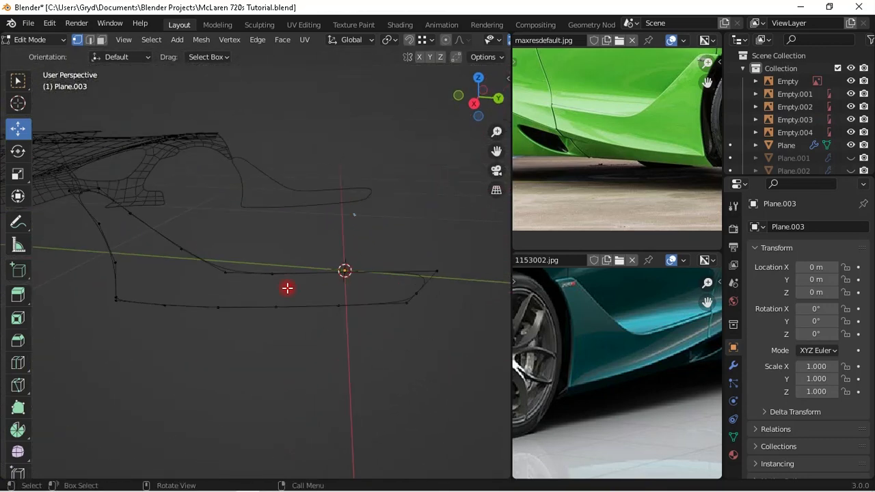
{"action": "left_click", "coordinate": [115, 295]}
{"action": "left_click", "coordinate": [427, 292], "text": "shift"}
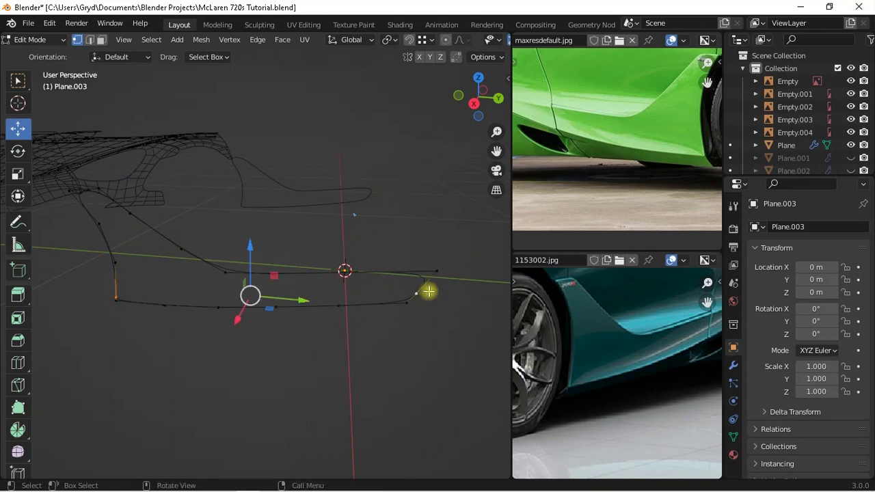
{"action": "middle_click_drag", "start_coordinate": [428, 290], "coordinate": [369, 303]}
{"action": "key", "text": "ctrl+r"}
{"action": "scroll", "coordinate": [268, 292], "scroll_direction": "up", "scroll_amount": 1}
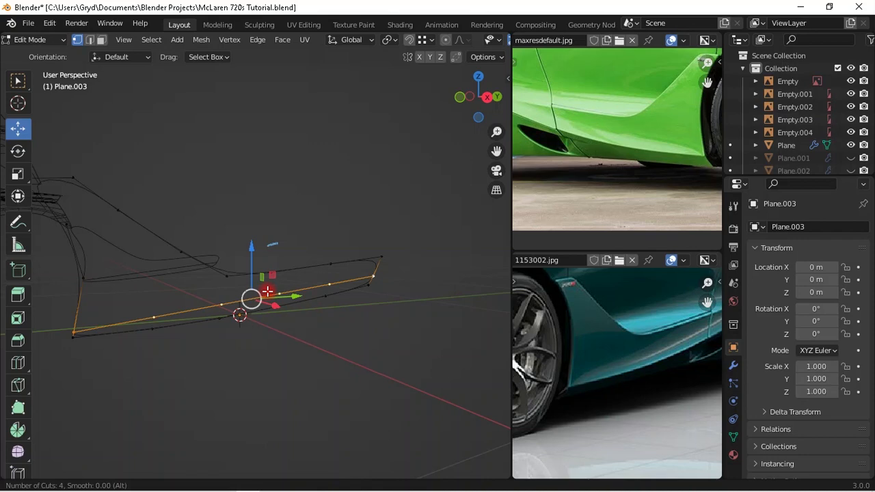
{"action": "double_click", "coordinate": [268, 291]}
- Raise the four new vertices of the inner line one by one along Z in the side view to form a gentle arc
{"action": "key", "text": "KP_3"}
{"action": "scroll", "coordinate": [234, 290], "scroll_direction": "up", "scroll_amount": 1}
{"action": "left_click", "coordinate": [149, 323]}
{"action": "left_click_drag", "start_coordinate": [136, 269], "coordinate": [140, 205]}
{"action": "left_click", "coordinate": [209, 308]}
{"action": "left_click_drag", "start_coordinate": [214, 274], "coordinate": [216, 195]}
{"action": "left_click", "coordinate": [287, 299]}
{"action": "left_click_drag", "start_coordinate": [288, 248], "coordinate": [305, 220]}
{"action": "left_click", "coordinate": [363, 292]}
{"action": "mouse_move", "coordinate": [372, 263]}
{"action": "left_mouse_down"}
{"action": "mouse_move", "coordinate": [378, 253]}
{"action": "mouse_move", "coordinate": [382, 263]}
{"action": "left_mouse_up"}
{"action": "scroll", "coordinate": [370, 347], "scroll_direction": "down", "scroll_amount": 2}
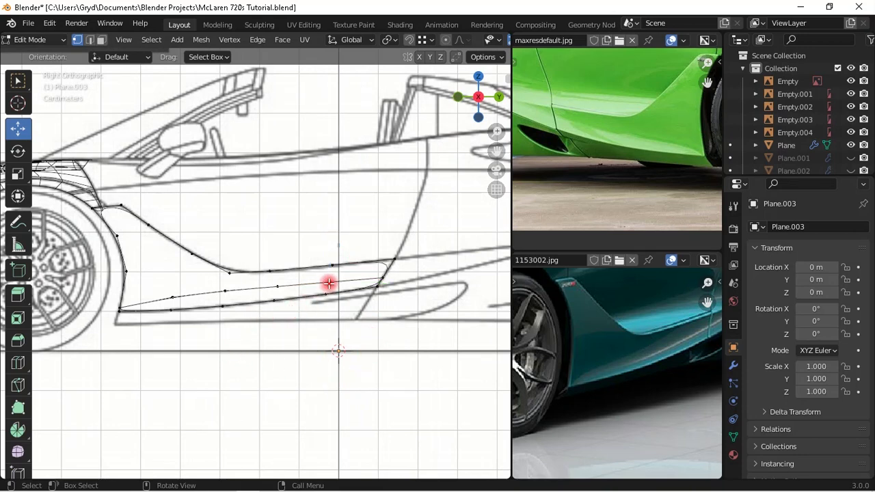
- Fine-tune the height of the inner line's rearmost cut vertex in the side view and save the file
{"action": "scroll", "coordinate": [348, 280], "scroll_direction": "up", "scroll_amount": 1}
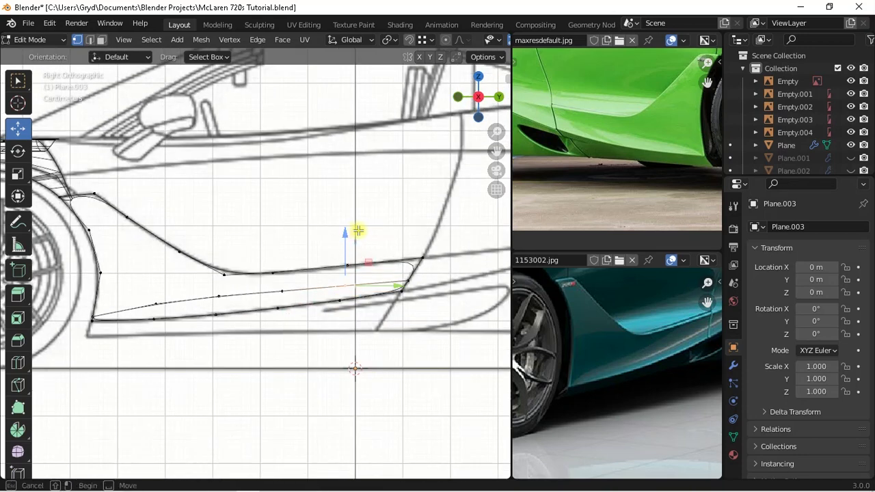
{"action": "left_click_drag", "start_coordinate": [344, 232], "coordinate": [353, 232]}
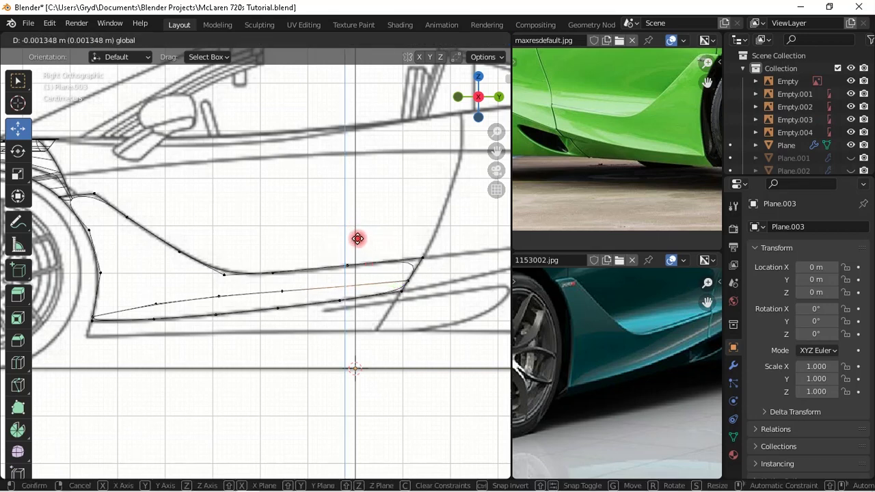
{"action": "left_click_drag", "start_coordinate": [351, 237], "coordinate": [349, 241]}
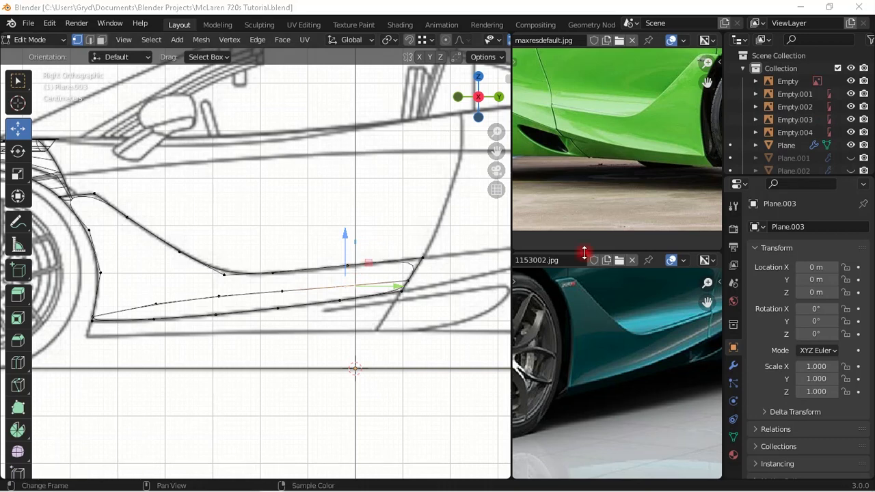
{"action": "scroll", "coordinate": [285, 267], "scroll_direction": "up", "scroll_amount": 2}
{"action": "scroll", "coordinate": [299, 279], "scroll_direction": "down", "scroll_amount": 3}
- Select the subdivided inner line from the rear edge to its front end and delete its intermediate vertices
{"action": "middle_click_drag", "start_coordinate": [326, 256], "coordinate": [257, 280]}
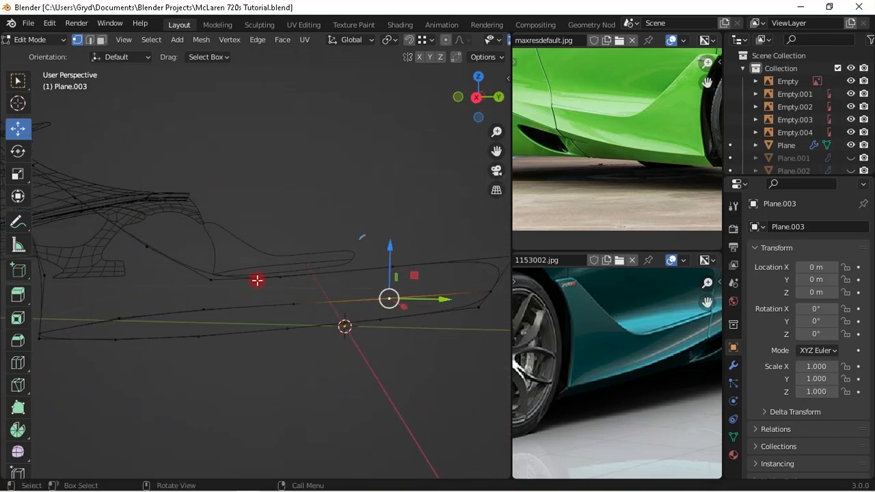
{"action": "middle_click_drag", "start_coordinate": [442, 304], "coordinate": [376, 314]}
{"action": "key", "text": "KP_7"}
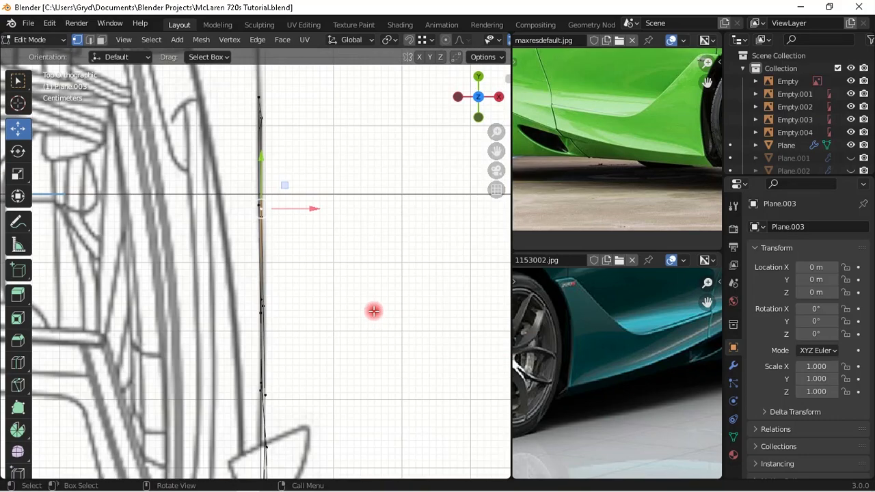
{"action": "middle_click_drag", "start_coordinate": [363, 277], "coordinate": [334, 308]}
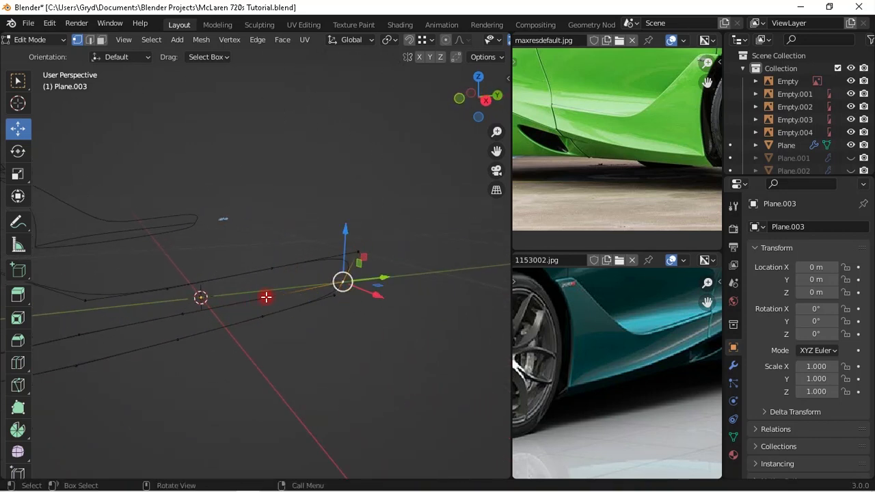
{"action": "middle_click_drag", "start_coordinate": [261, 339], "coordinate": [86, 308]}
{"action": "left_click", "coordinate": [103, 301], "text": "ctrl"}
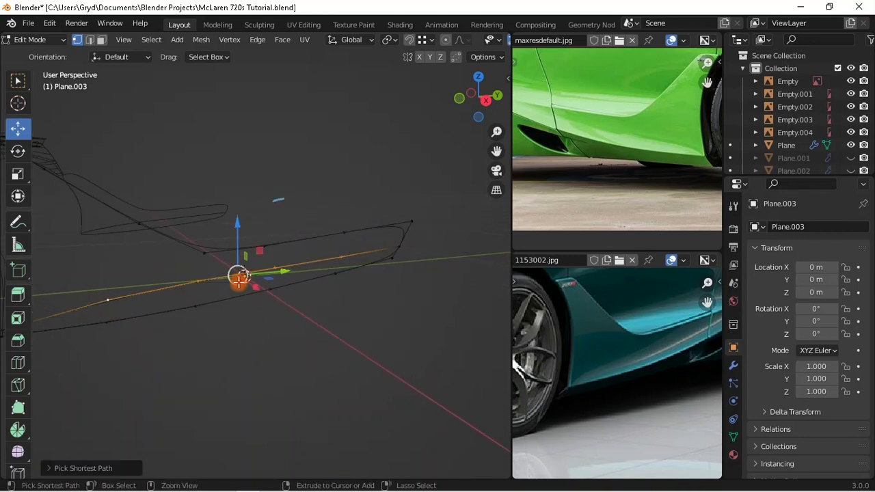
{"action": "key", "text": "x"}
{"action": "left_click", "coordinate": [312, 276]}
- Move the rear-edge vertex of the side panel inward along X and check it against the front blueprint
{"action": "middle_click_drag", "start_coordinate": [369, 254], "coordinate": [367, 295]}
{"action": "key", "text": "g"}
{"action": "key", "text": "x"}
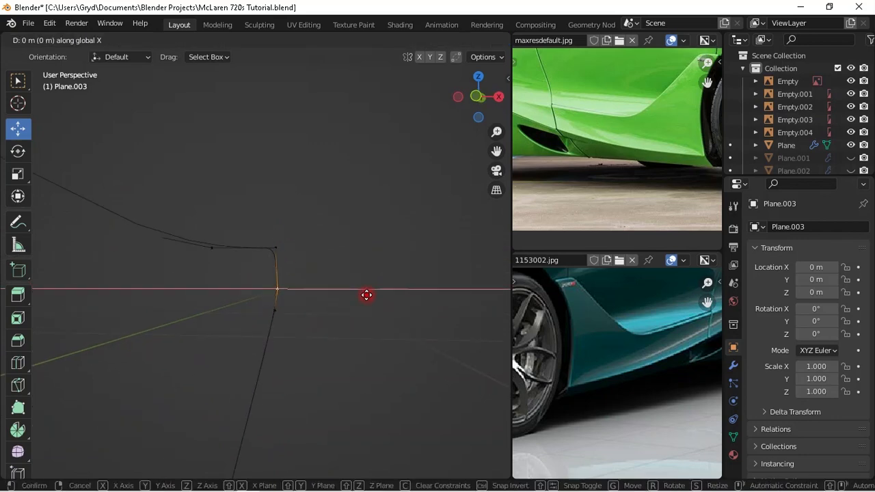
{"action": "left_click", "coordinate": [266, 308]}
{"action": "key", "text": "KP_1"}
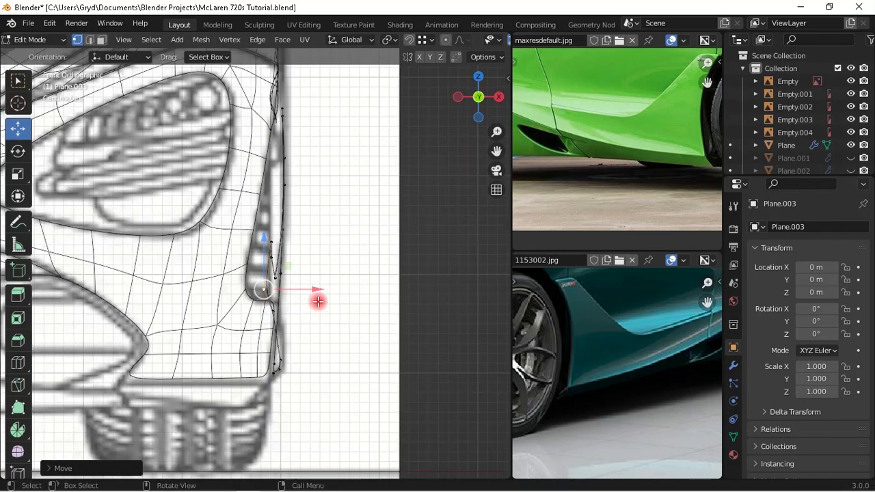
{"action": "scroll", "coordinate": [328, 294], "scroll_direction": "up", "scroll_amount": 3}
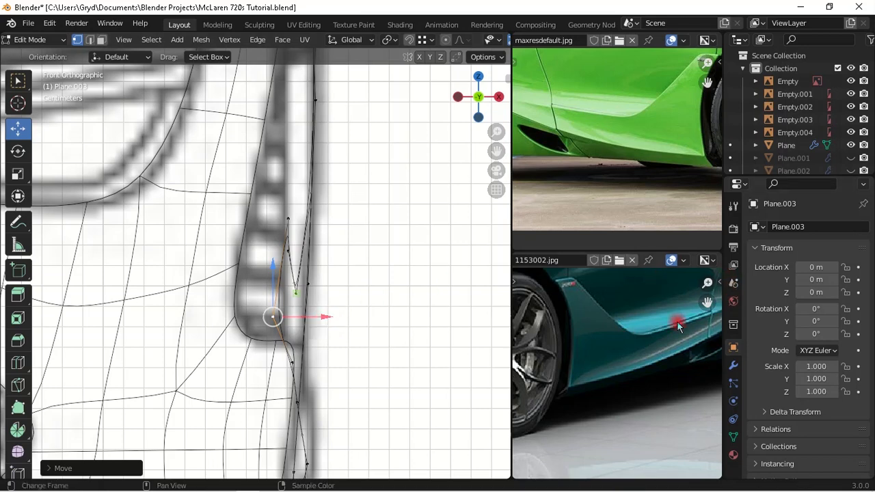
- Join the front lower vertex to the repositioned rear-edge vertex with a new edge and divide it with 4 unslid loop cuts
{"action": "middle_click_drag", "start_coordinate": [677, 321], "coordinate": [634, 325]}
{"action": "middle_click_drag", "start_coordinate": [329, 275], "coordinate": [135, 281]}
{"action": "left_click", "coordinate": [130, 287]}
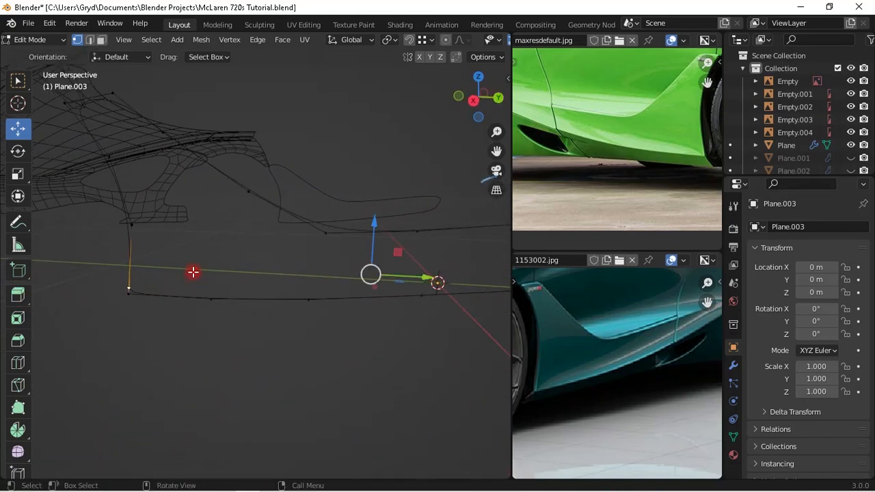
{"action": "middle_click_drag", "start_coordinate": [322, 288], "coordinate": [280, 287]}
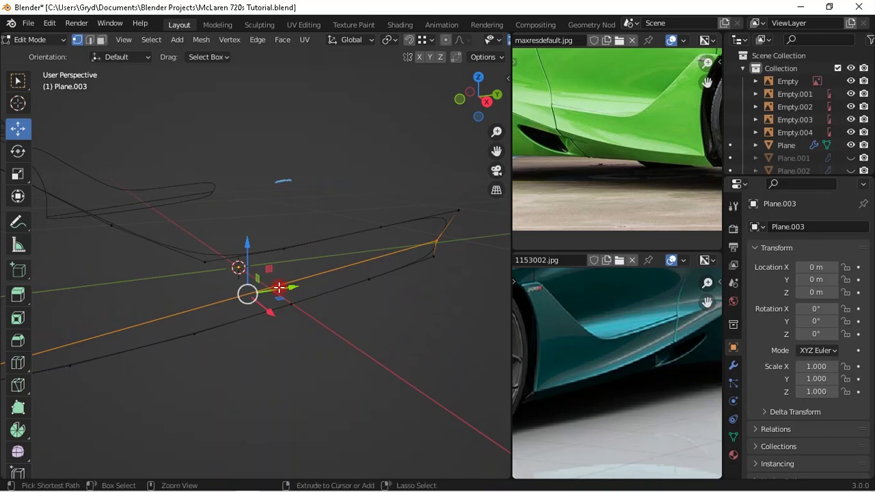
{"action": "key", "text": "ctrl+r"}
{"action": "scroll", "coordinate": [276, 287], "scroll_direction": "up", "scroll_amount": 3}
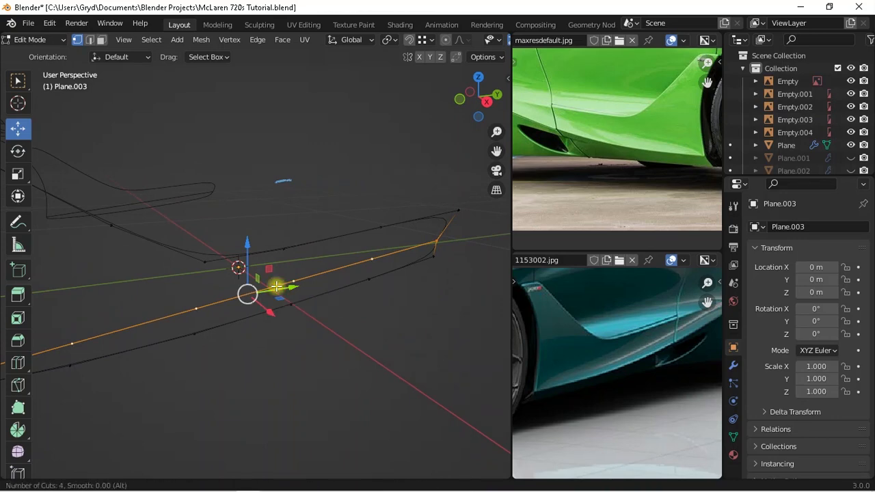
{"action": "left_click", "coordinate": [276, 286]}
{"action": "right_click", "coordinate": [329, 311]}
- Raise the two frontmost cut vertices of the new inner line along Z in the side view
{"action": "key", "text": "KP_3"}
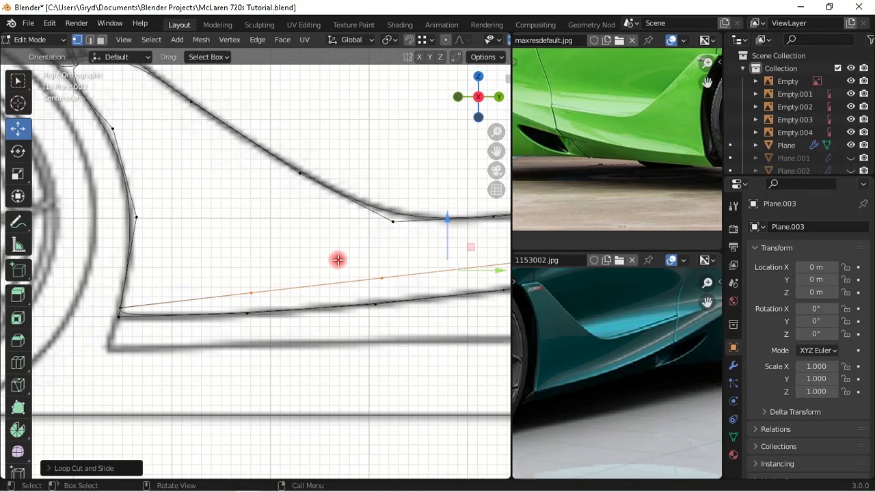
{"action": "left_click_drag", "start_coordinate": [251, 234], "coordinate": [264, 169], "text": "shift"}
{"action": "scroll", "coordinate": [319, 273], "scroll_direction": "down", "scroll_amount": 1}
{"action": "middle_click_drag", "start_coordinate": [312, 274], "coordinate": [226, 267], "text": "shift"}
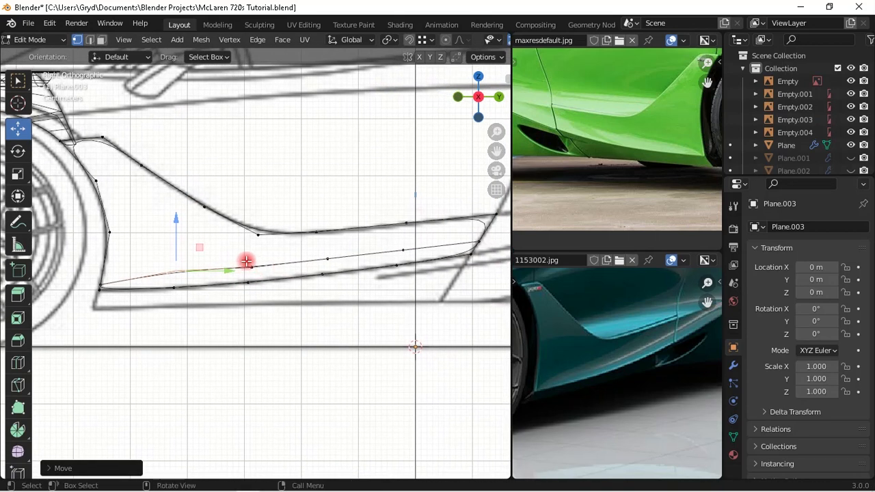
{"action": "left_click", "coordinate": [255, 230]}
{"action": "key", "text": "g"}
{"action": "key", "text": "z"}
{"action": "left_click", "coordinate": [283, 207]}
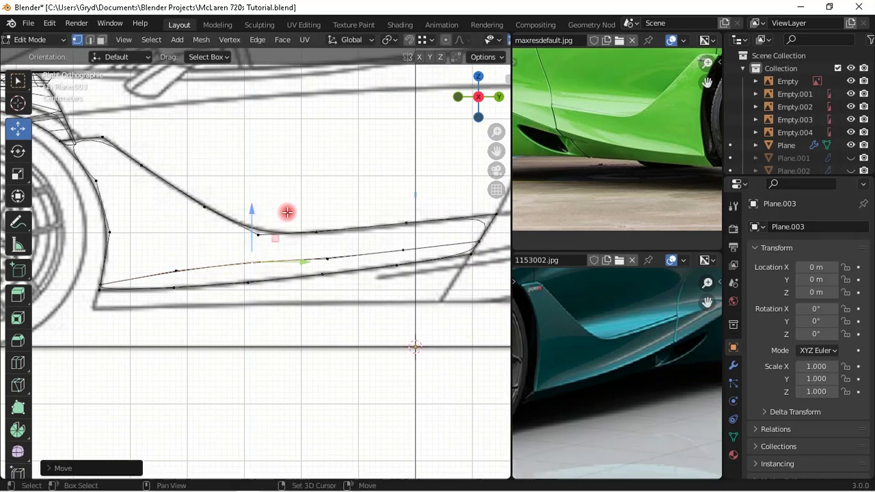
- Raise the two rearmost cut vertices of the inner line slightly along Z to continue the arc
{"action": "left_click", "coordinate": [328, 258]}
{"action": "key", "text": "g"}
{"action": "key", "text": "z"}
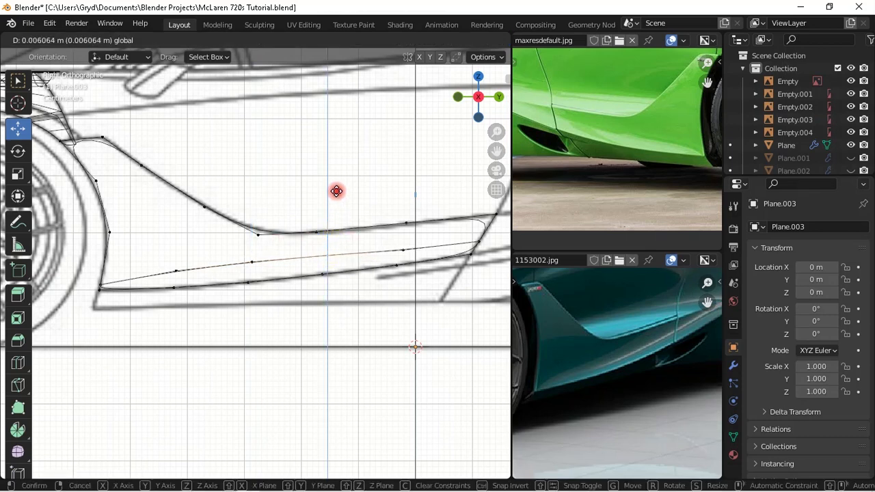
{"action": "left_click", "coordinate": [334, 195]}
{"action": "left_click", "coordinate": [404, 222]}
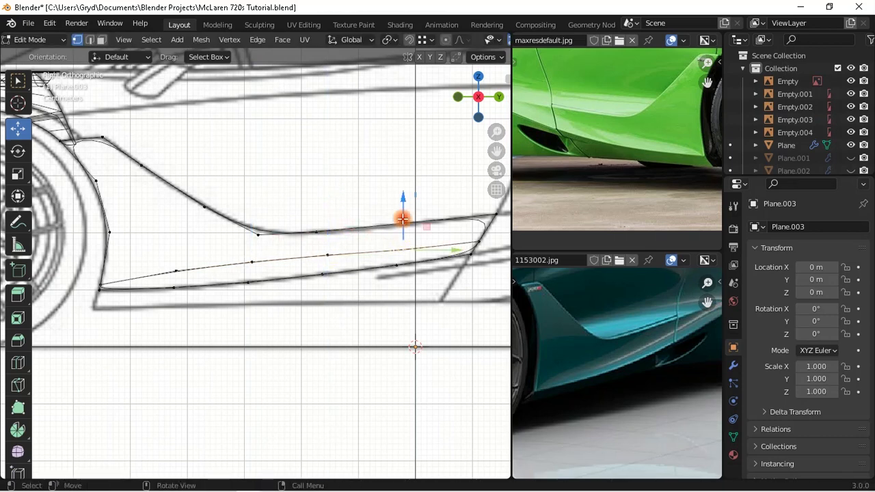
{"action": "key", "text": "g"}
{"action": "key", "text": "z"}
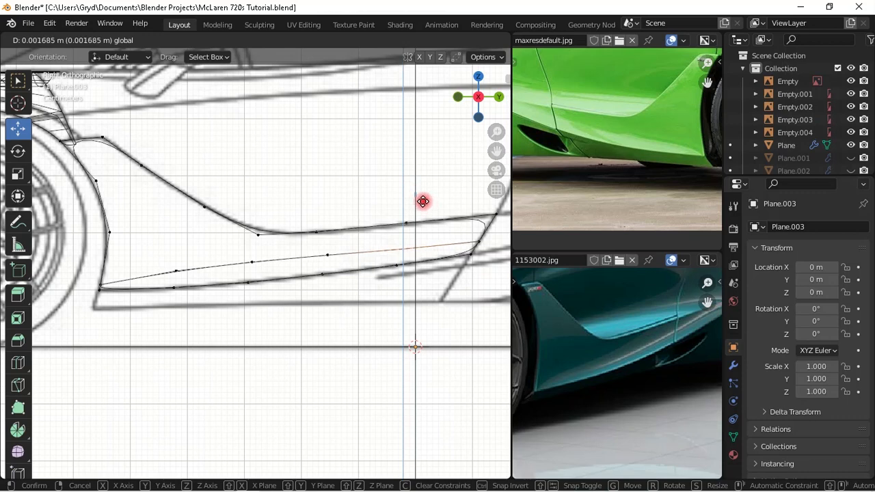
{"action": "left_click", "coordinate": [421, 200]}
- Select the second cut vertex on the panel's lower edge and move it outward along X to the front blueprint's outline
{"action": "scroll", "coordinate": [365, 318], "scroll_direction": "down", "scroll_amount": 3}
{"action": "middle_click_drag", "start_coordinate": [365, 320], "coordinate": [265, 296]}
{"action": "left_click", "coordinate": [266, 297]}
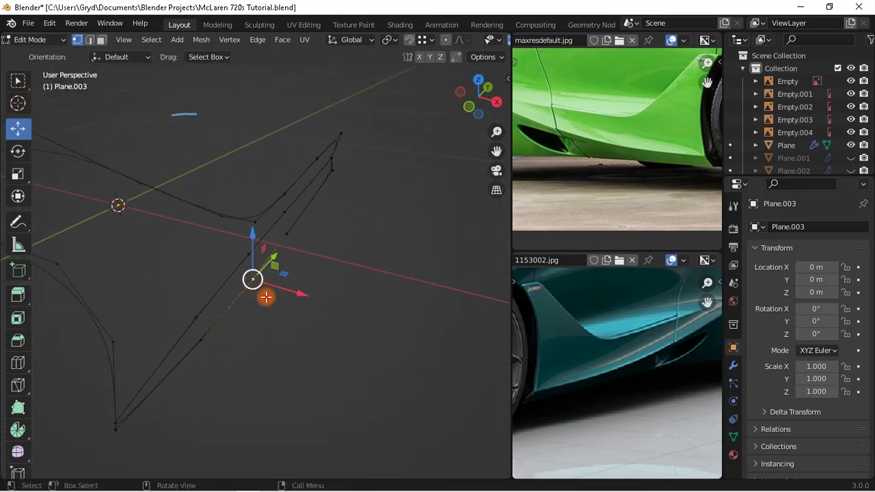
{"action": "key", "text": "KP_1"}
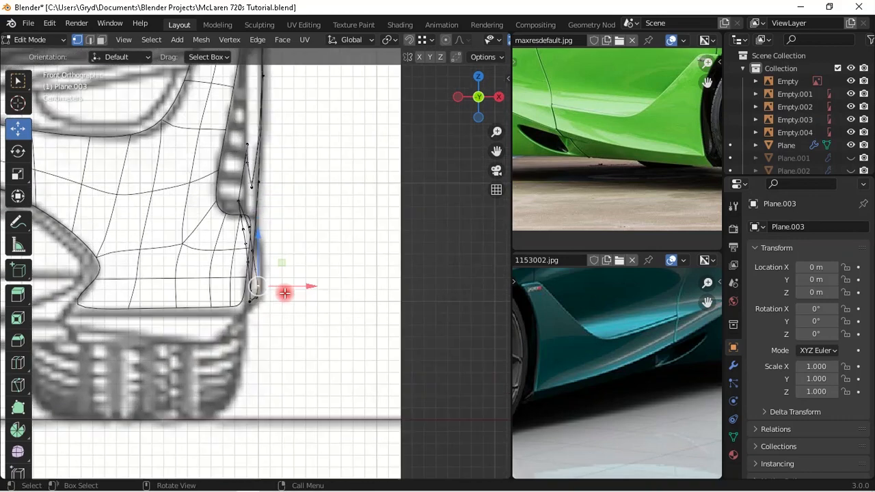
{"action": "left_click_drag", "start_coordinate": [293, 294], "coordinate": [315, 293]}
{"action": "scroll", "coordinate": [321, 293], "scroll_direction": "up", "scroll_amount": 1}
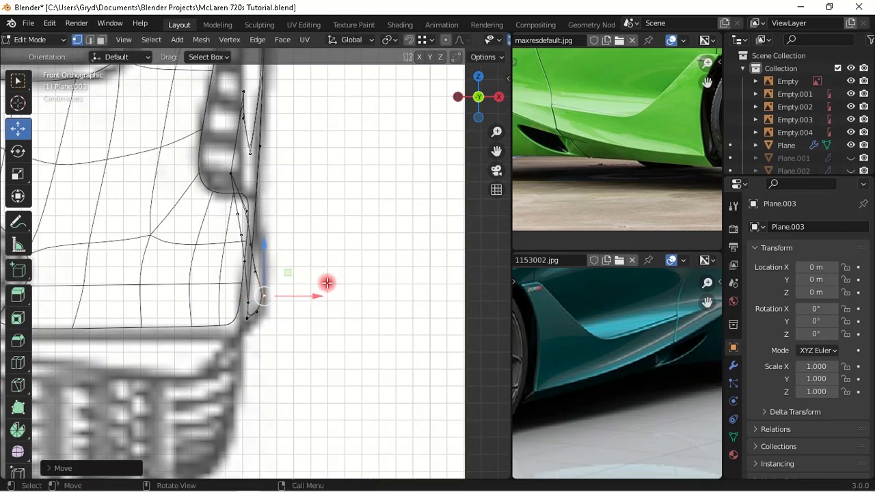
{"action": "scroll", "coordinate": [335, 294], "scroll_direction": "up", "scroll_amount": 3}
{"action": "scroll", "coordinate": [308, 276], "scroll_direction": "down", "scroll_amount": 1}
{"action": "middle_click_drag", "start_coordinate": [308, 275], "coordinate": [340, 302]}
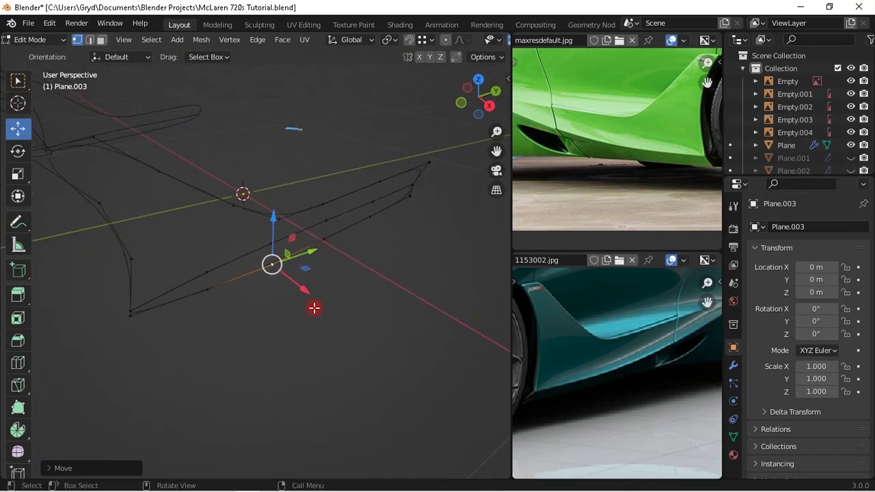
- Isolate the panel's lower edge by selecting its full vertex path, inverting the selection and hiding the rest
{"action": "left_click", "coordinate": [123, 330]}
{"action": "left_click", "coordinate": [412, 205], "text": "ctrl"}
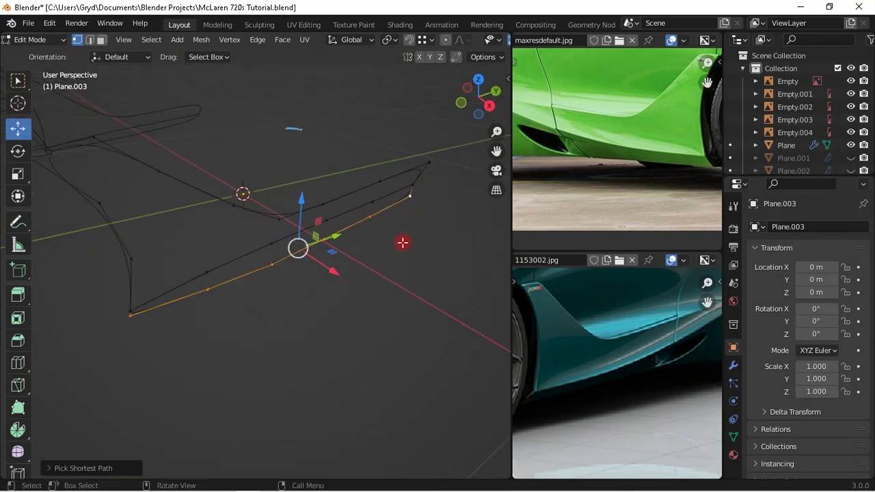
{"action": "key", "text": "ctrl+i"}
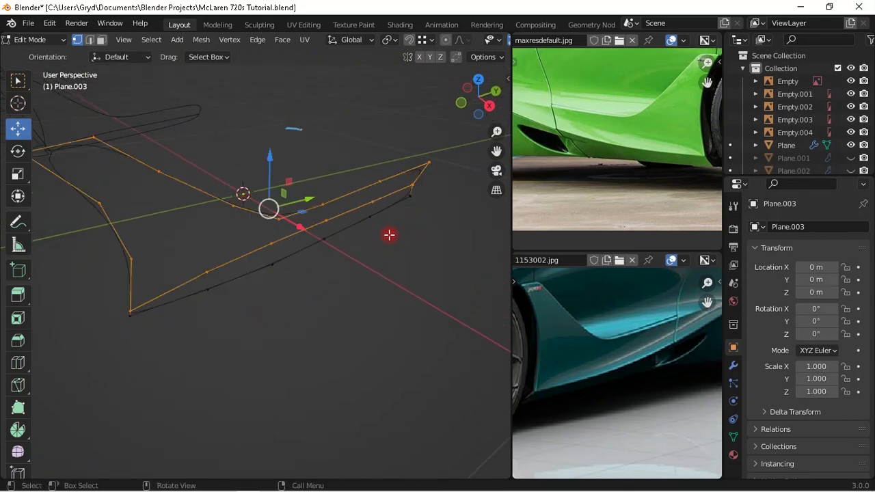
{"action": "middle_click_drag", "start_coordinate": [344, 315], "coordinate": [333, 288]}
{"action": "key", "text": "h"}
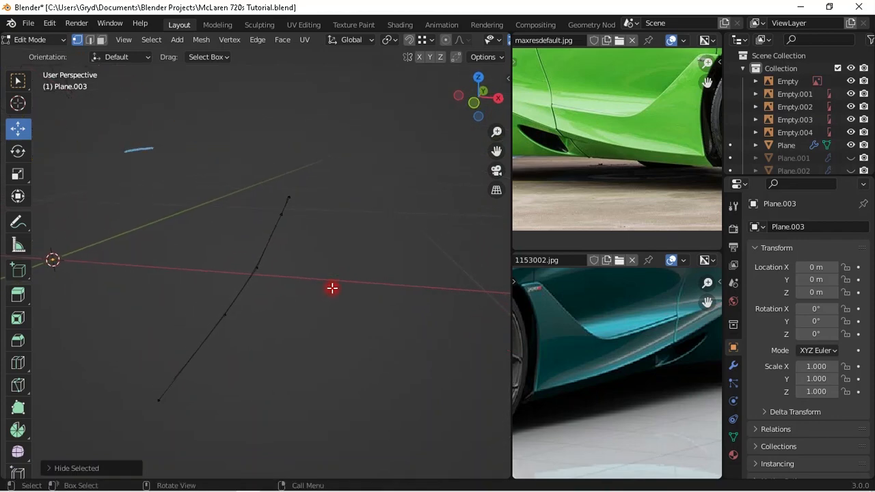
- In the top view, nudge the second vertex from the rear of the lower edge slightly outward along X
{"action": "key", "text": "KP_7"}
{"action": "mouse_move", "coordinate": [275, 285]}
{"action": "middle_mouse_down", "text": "shift"}
{"action": "mouse_move", "coordinate": [280, 312]}
{"action": "mouse_move", "coordinate": [273, 283]}
{"action": "middle_mouse_up", "text": "shift"}
{"action": "left_click_drag", "start_coordinate": [298, 276], "coordinate": [352, 295]}
{"action": "scroll", "coordinate": [324, 281], "scroll_direction": "up", "scroll_amount": 5, "text": "shift"}
{"action": "left_click", "coordinate": [285, 288]}
{"action": "left_click", "coordinate": [328, 190]}
{"action": "left_click", "coordinate": [284, 198]}
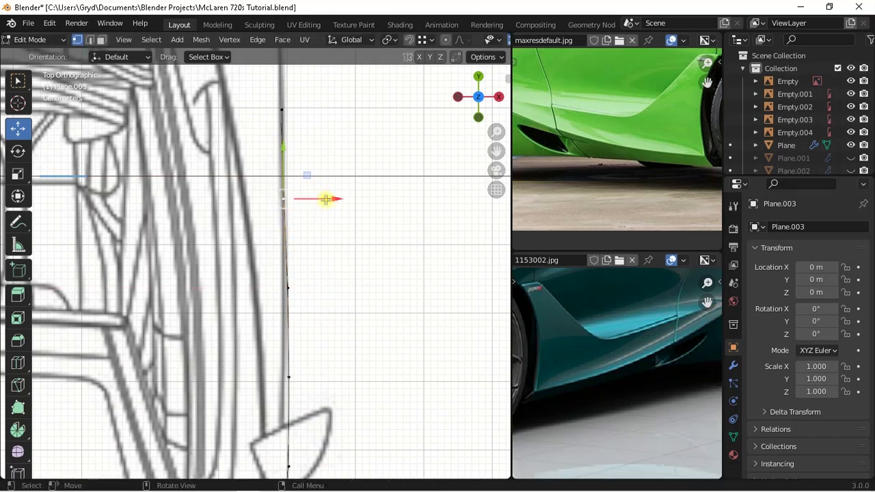
{"action": "left_click_drag", "start_coordinate": [325, 198], "coordinate": [329, 202]}
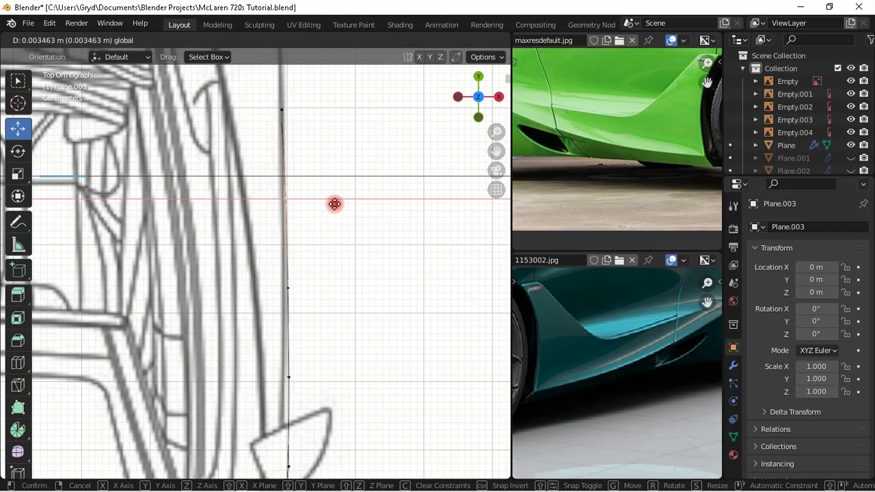
{"action": "left_click_drag", "start_coordinate": [334, 204], "coordinate": [333, 223]}
- Check the smoothed lower edge in perspective and reveal the panel's hidden geometry
{"action": "scroll", "coordinate": [317, 232], "scroll_direction": "down", "scroll_amount": 2}
{"action": "left_click_drag", "start_coordinate": [313, 275], "coordinate": [322, 278]}
{"action": "mouse_move", "coordinate": [322, 278]}
{"action": "middle_mouse_down"}
{"action": "mouse_move", "coordinate": [297, 312]}
{"action": "mouse_move", "coordinate": [336, 254]}
{"action": "mouse_move", "coordinate": [351, 303]}
{"action": "mouse_move", "coordinate": [295, 347]}
{"action": "mouse_move", "coordinate": [309, 308]}
{"action": "mouse_move", "coordinate": [335, 289]}
{"action": "middle_mouse_up"}
{"action": "key", "text": "Tab"}
{"action": "mouse_move", "coordinate": [358, 316]}
{"action": "middle_mouse_down"}
{"action": "mouse_move", "coordinate": [336, 312]}
{"action": "mouse_move", "coordinate": [362, 314]}
{"action": "middle_mouse_up"}
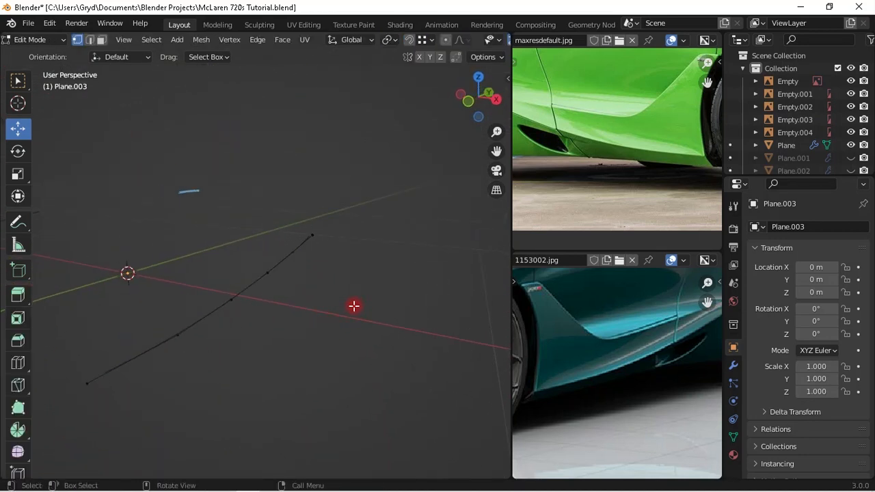
{"action": "key", "text": "alt+h"}
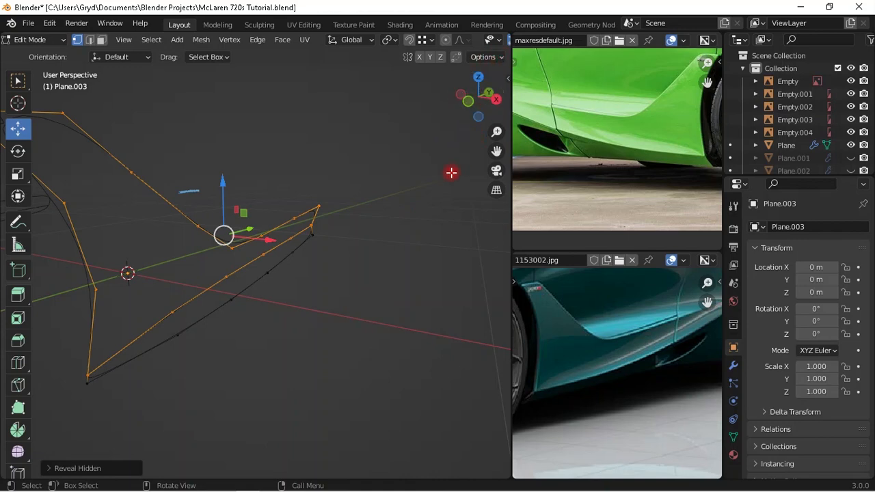
- Turn on the Screencast Keys display from the viewport sidebar and close the sidebar
{"action": "key", "text": "n"}
{"action": "left_click", "coordinate": [401, 75]}
{"action": "left_click", "coordinate": [402, 75]}
{"action": "left_click", "coordinate": [401, 76]}
{"action": "left_click", "coordinate": [410, 75]}
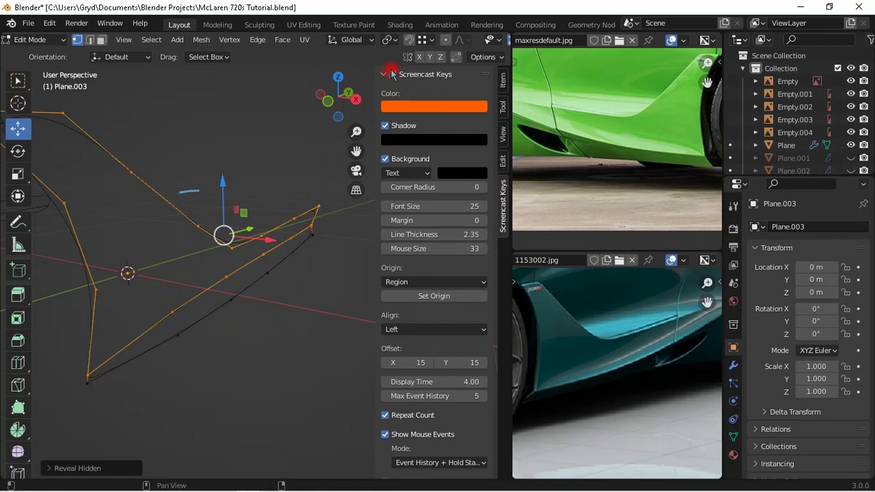
{"action": "key", "text": "n"}
- Examine the area below the panel's lower edge in the side blueprint and both reference photos
{"action": "scroll", "coordinate": [290, 265], "scroll_direction": "down", "scroll_amount": 2}
{"action": "middle_click_drag", "start_coordinate": [290, 265], "coordinate": [272, 320]}
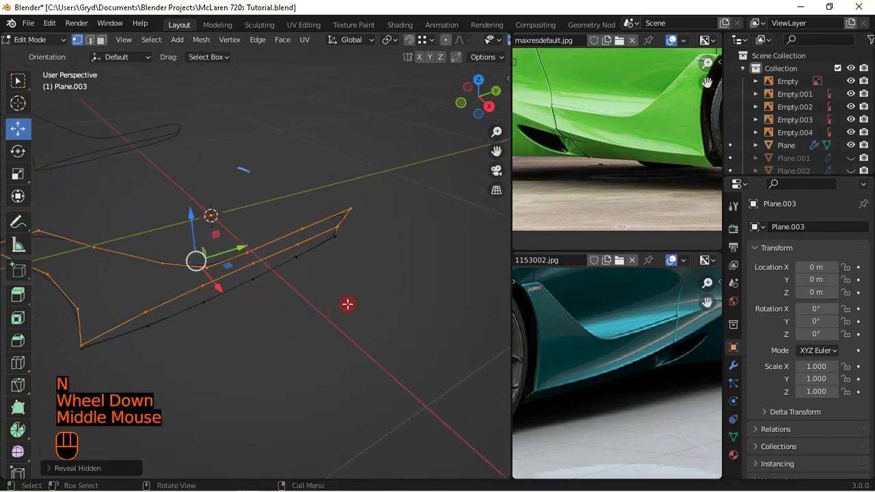
{"action": "scroll", "coordinate": [237, 311], "scroll_direction": "down", "scroll_amount": 1}
{"action": "scroll", "coordinate": [238, 297], "scroll_direction": "up", "scroll_amount": 1}
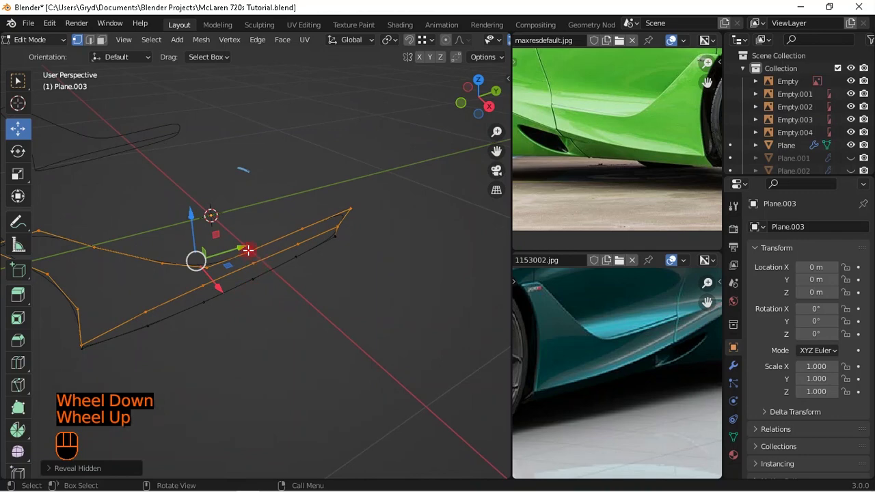
{"action": "scroll", "coordinate": [225, 246], "scroll_direction": "up", "scroll_amount": 1}
{"action": "key", "text": "KP_3"}
{"action": "middle_click_drag", "start_coordinate": [236, 272], "coordinate": [235, 237], "text": "shift"}
{"action": "scroll", "coordinate": [282, 267], "scroll_direction": "up", "scroll_amount": 1}
{"action": "scroll", "coordinate": [282, 268], "scroll_direction": "up", "scroll_amount": 1}
{"action": "scroll", "coordinate": [574, 362], "scroll_direction": "down", "scroll_amount": 1}
{"action": "middle_click_drag", "start_coordinate": [588, 349], "coordinate": [654, 341]}
{"action": "scroll", "coordinate": [622, 337], "scroll_direction": "up", "scroll_amount": 1}
{"action": "scroll", "coordinate": [564, 370], "scroll_direction": "down", "scroll_amount": 1}
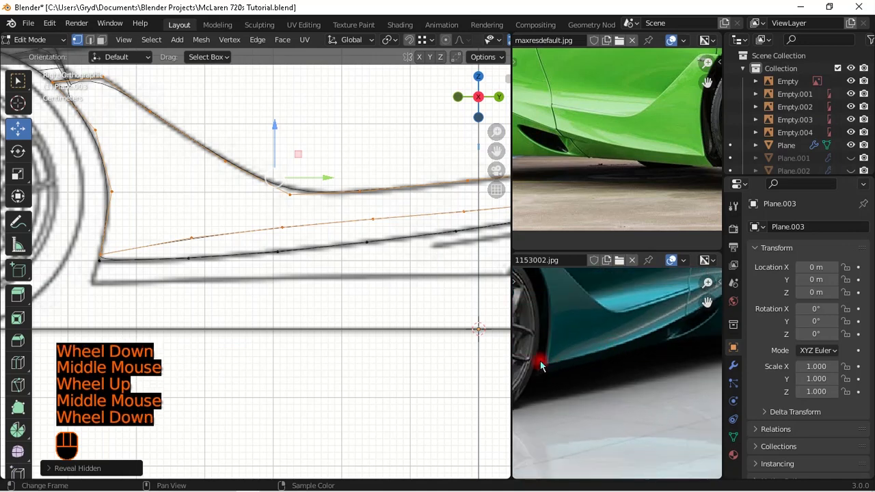
{"action": "middle_click_drag", "start_coordinate": [564, 117], "coordinate": [601, 140]}
{"action": "middle_click_drag", "start_coordinate": [631, 166], "coordinate": [602, 155]}
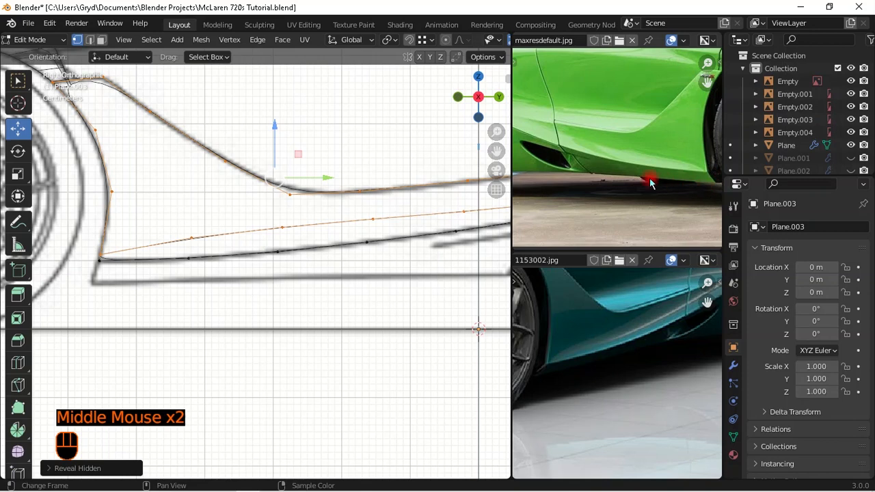
{"action": "scroll", "coordinate": [194, 211], "scroll_direction": "up", "scroll_amount": 1}
{"action": "scroll", "coordinate": [196, 226], "scroll_direction": "down", "scroll_amount": 1}
- Extrude the panel's front lower vertex down to the bottom front corner of the sill in the side blueprint
{"action": "middle_click_drag", "start_coordinate": [139, 275], "coordinate": [176, 276], "text": "shift"}
{"action": "left_click", "coordinate": [175, 276]}
{"action": "scroll", "coordinate": [209, 250], "scroll_direction": "up", "scroll_amount": 1}
{"action": "middle_click_drag", "start_coordinate": [209, 250], "coordinate": [280, 256], "text": "shift"}
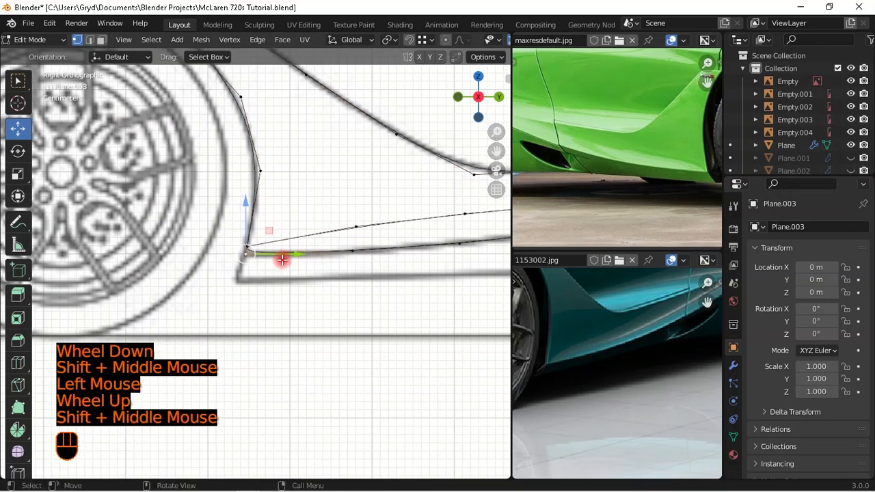
{"action": "scroll", "coordinate": [253, 271], "scroll_direction": "up", "scroll_amount": 2}
{"action": "key", "text": "e"}
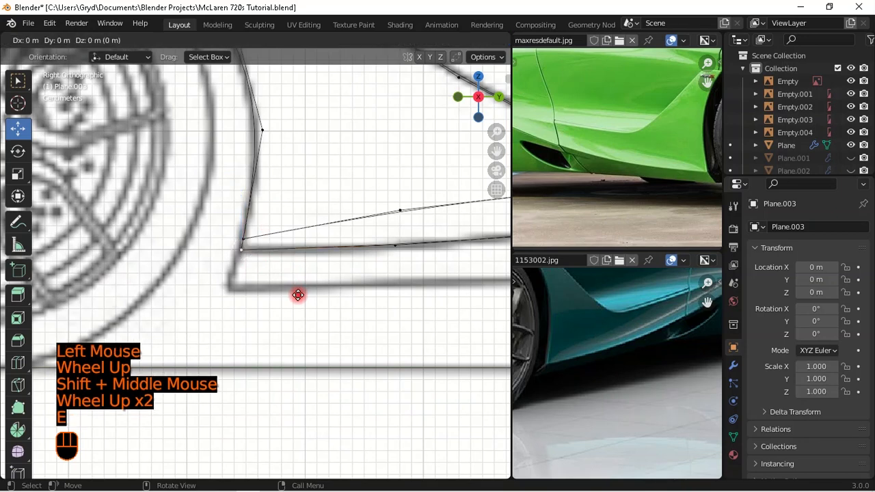
{"action": "left_click", "coordinate": [274, 148], "text": "shift"}
- Fine-tune the extruded front vertex onto the blueprint's bottom corner behind the front wheel
{"action": "key", "text": "Tab"}
{"action": "scroll", "coordinate": [286, 263], "scroll_direction": "down", "scroll_amount": 1}
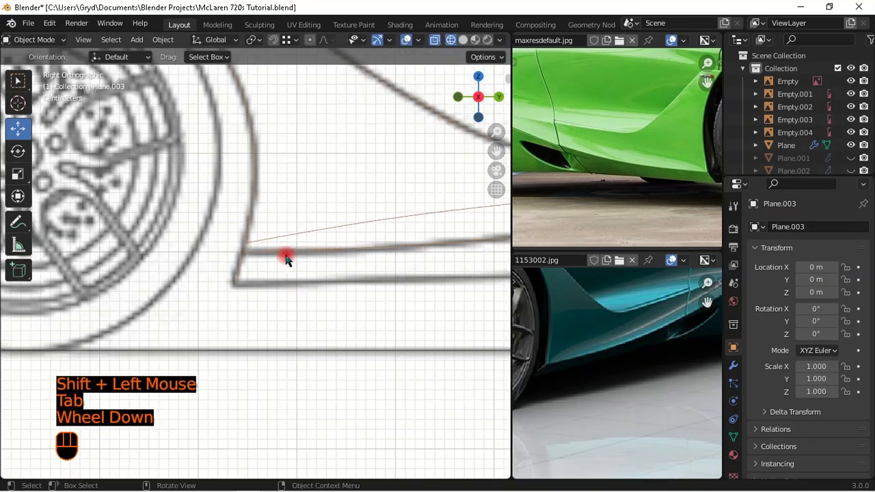
{"action": "key", "text": "Tab"}
{"action": "scroll", "coordinate": [274, 284], "scroll_direction": "up", "scroll_amount": 1}
{"action": "left_click_drag", "start_coordinate": [290, 285], "coordinate": [285, 283]}
{"action": "key", "text": "g"}
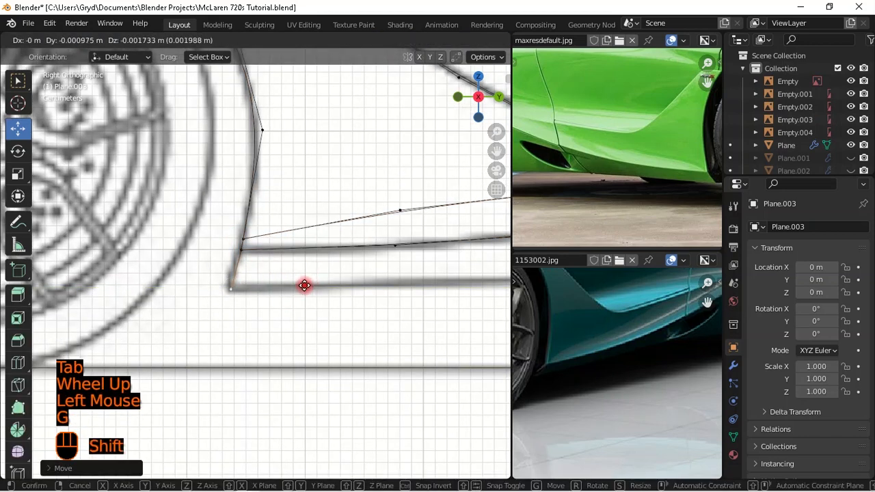
{"action": "left_click", "coordinate": [304, 285], "text": "shift"}
- Extrude the lower edge's rear vertex down along the blueprint's slanted line to the sill's bottom line
{"action": "middle_click_drag", "start_coordinate": [617, 190], "coordinate": [595, 159]}
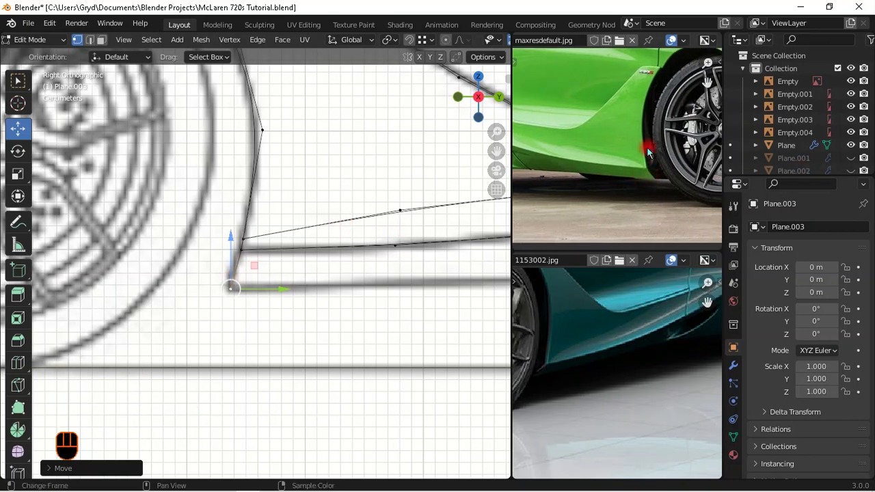
{"action": "scroll", "coordinate": [626, 170], "scroll_direction": "down", "scroll_amount": 1}
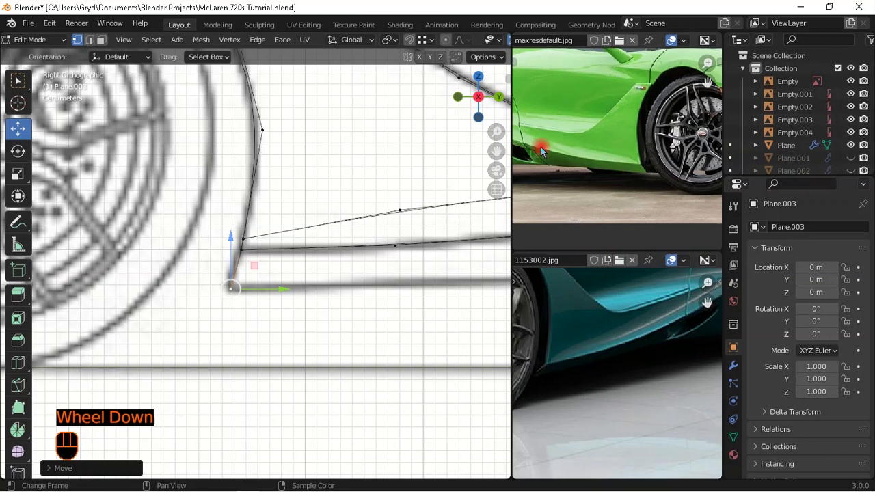
{"action": "middle_click_drag", "start_coordinate": [293, 252], "coordinate": [353, 260]}
{"action": "scroll", "coordinate": [428, 246], "scroll_direction": "down", "scroll_amount": 1}
{"action": "key", "text": "KP_3"}
{"action": "scroll", "coordinate": [366, 251], "scroll_direction": "down", "scroll_amount": 1}
{"action": "scroll", "coordinate": [353, 260], "scroll_direction": "down", "scroll_amount": 1}
{"action": "left_click", "coordinate": [399, 242]}
{"action": "scroll", "coordinate": [419, 234], "scroll_direction": "up", "scroll_amount": 1}
{"action": "middle_click_drag", "start_coordinate": [420, 234], "coordinate": [401, 267], "text": "shift"}
{"action": "scroll", "coordinate": [416, 279], "scroll_direction": "up", "scroll_amount": 2}
{"action": "key", "text": "e"}
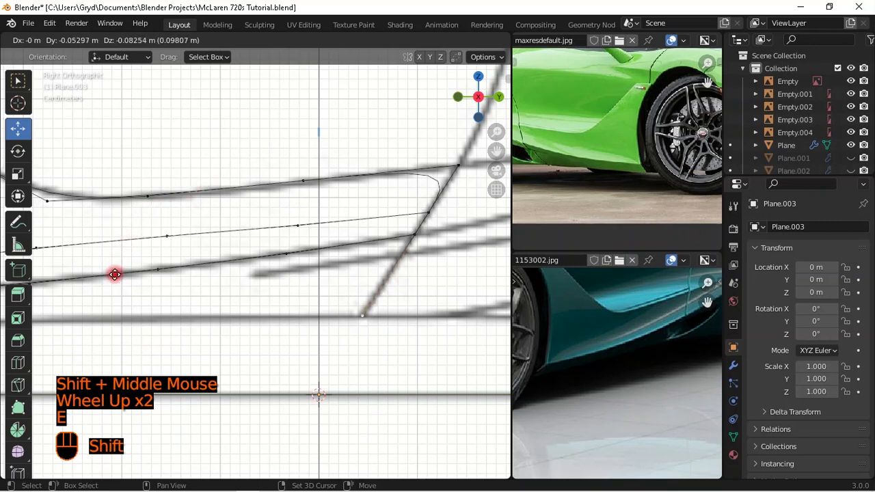
{"action": "left_click", "coordinate": [113, 281], "text": "shift"}
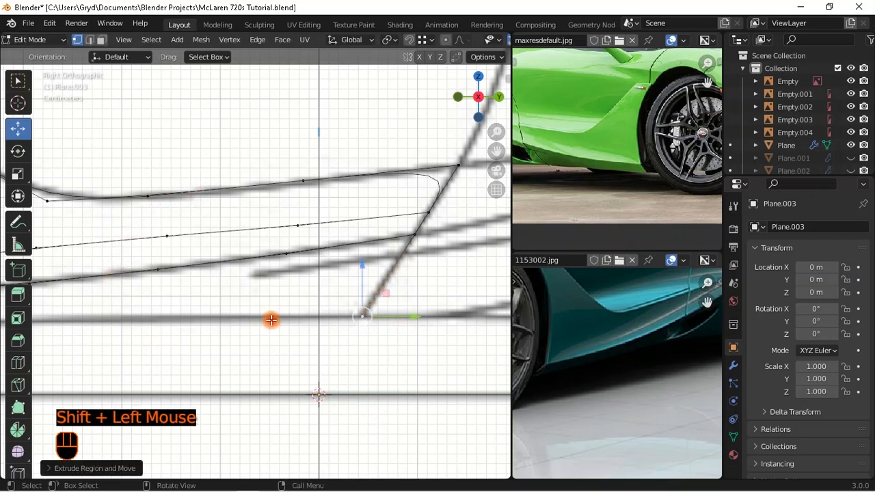
- Join the front and rear bottom vertices with a new edge and move both inward along X
{"action": "scroll", "coordinate": [301, 301], "scroll_direction": "down", "scroll_amount": 1}
{"action": "middle_click_drag", "start_coordinate": [321, 282], "coordinate": [365, 280], "text": "shift"}
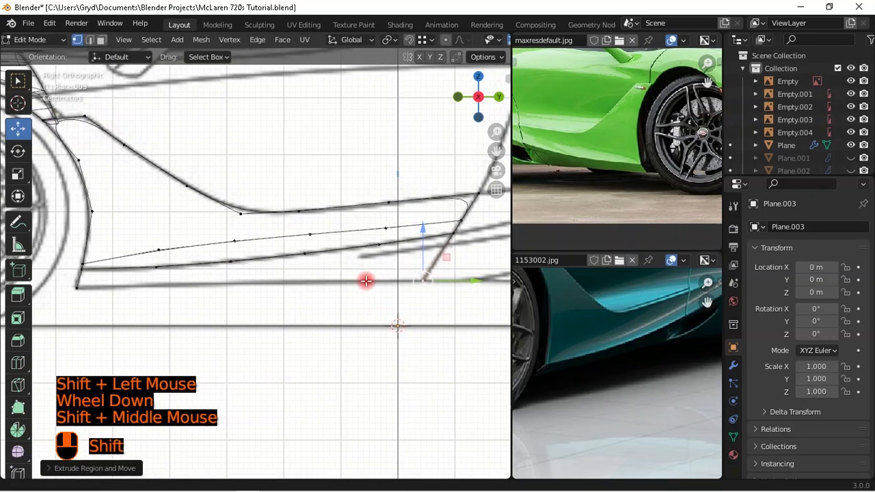
{"action": "left_click", "coordinate": [81, 289], "text": "shift"}
{"action": "key", "text": "f"}
{"action": "middle_click_drag", "start_coordinate": [279, 296], "coordinate": [293, 281]}
{"action": "left_click_drag", "start_coordinate": [293, 282], "coordinate": [283, 278]}
{"action": "middle_click_drag", "start_coordinate": [283, 277], "coordinate": [257, 262]}
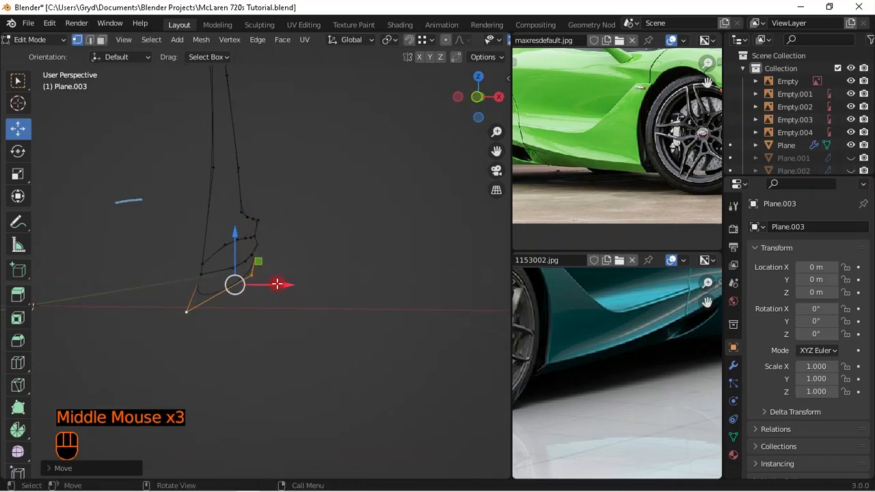
{"action": "left_click", "coordinate": [277, 284]}
{"action": "left_click_drag", "start_coordinate": [277, 284], "coordinate": [269, 285]}
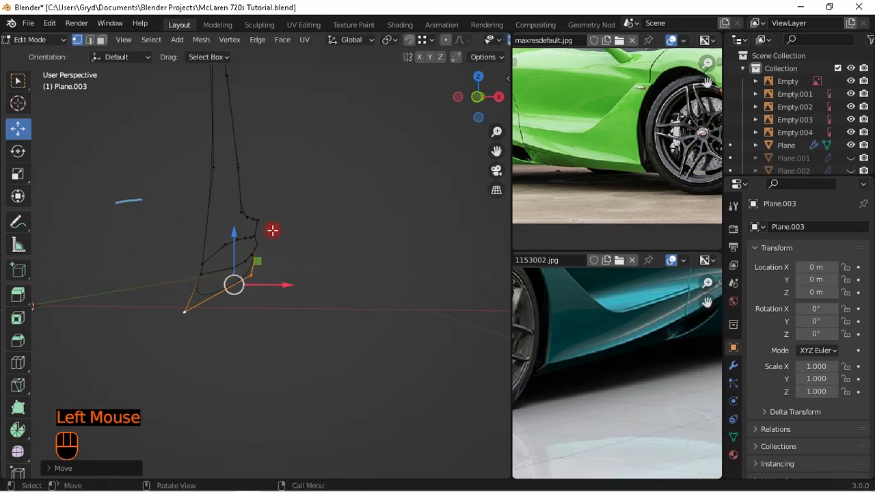
- Switch to the bottom view, leave mesh editing and hide the blueprint image Empty.003
{"action": "key", "text": "KP_7"}
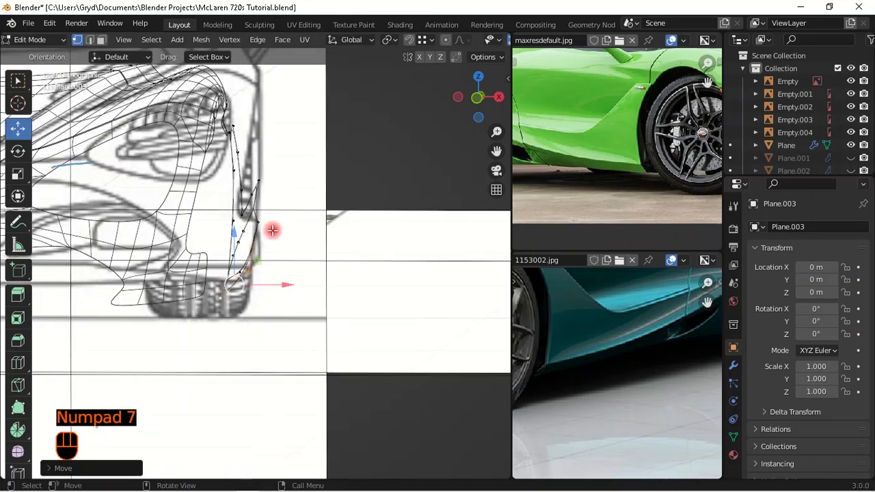
{"action": "key", "text": "KP_9"}
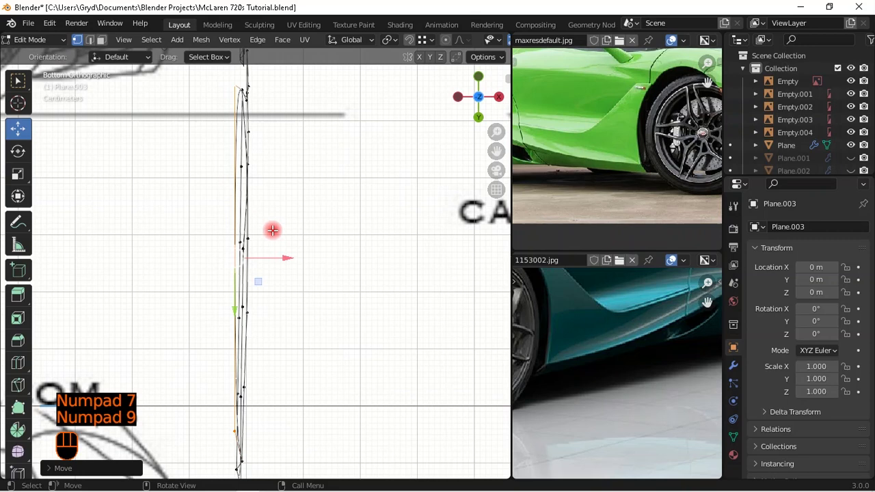
{"action": "scroll", "coordinate": [273, 231], "scroll_direction": "down", "scroll_amount": 3}
{"action": "scroll", "coordinate": [295, 265], "scroll_direction": "up", "scroll_amount": 1}
{"action": "scroll", "coordinate": [332, 229], "scroll_direction": "down", "scroll_amount": 1}
{"action": "key", "text": "Tab"}
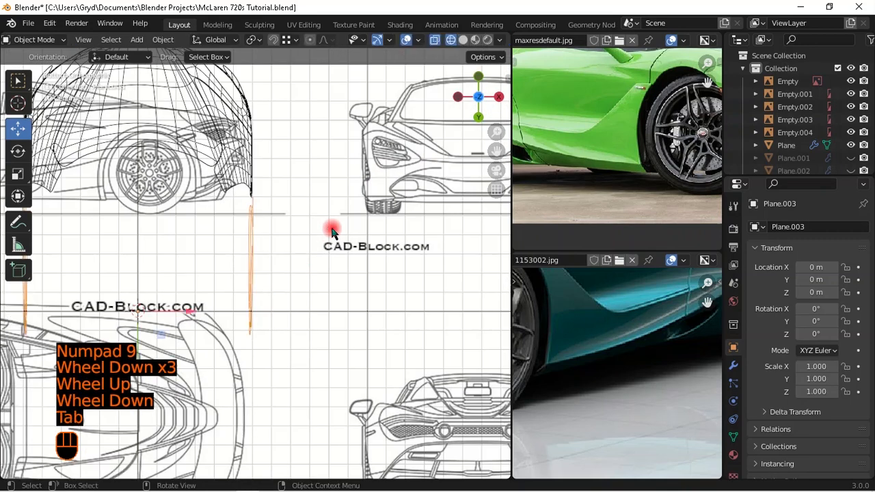
{"action": "left_click", "coordinate": [331, 230]}
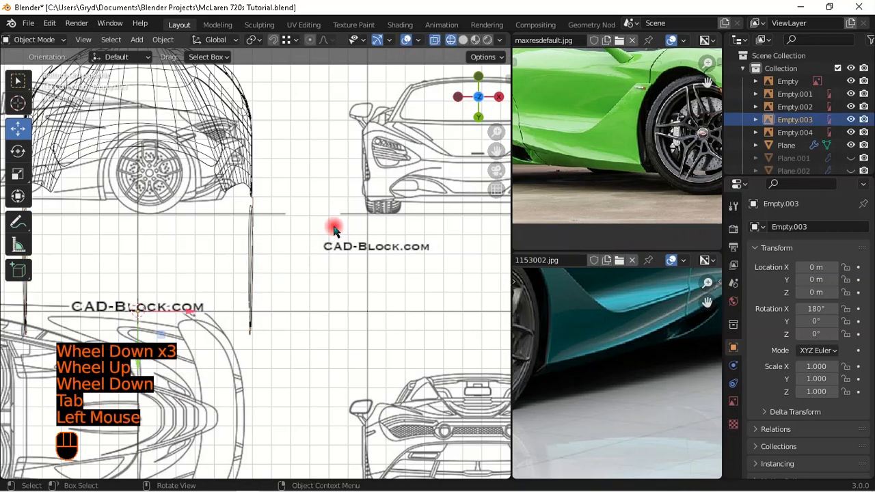
{"action": "key", "text": "h"}
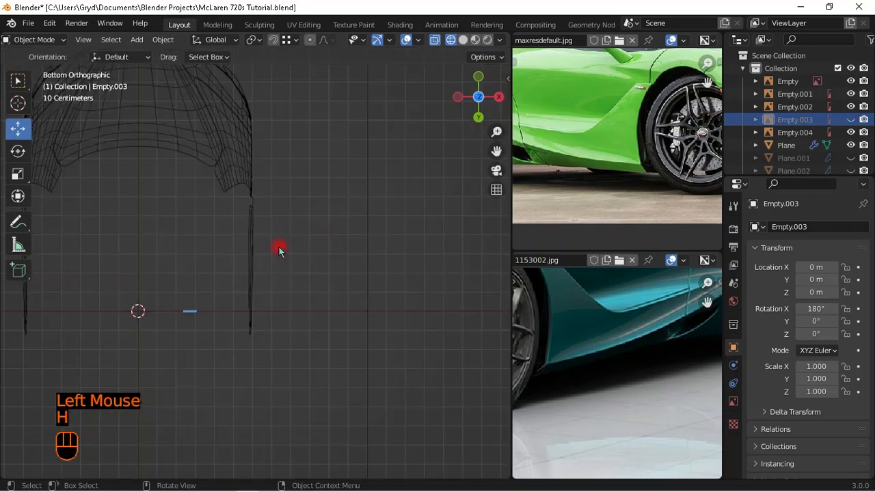
- Resume editing the side panel mesh and move its front bottom vertex inward along X
{"action": "left_click", "coordinate": [254, 247]}
{"action": "key", "text": "Tab"}
{"action": "scroll", "coordinate": [277, 239], "scroll_direction": "up", "scroll_amount": 3}
{"action": "middle_click_drag", "start_coordinate": [271, 236], "coordinate": [318, 275], "text": "shift"}
{"action": "scroll", "coordinate": [344, 220], "scroll_direction": "up", "scroll_amount": 1}
{"action": "scroll", "coordinate": [349, 232], "scroll_direction": "down", "scroll_amount": 2}
{"action": "scroll", "coordinate": [318, 203], "scroll_direction": "up", "scroll_amount": 1}
{"action": "middle_click_drag", "start_coordinate": [318, 203], "coordinate": [297, 323]}
{"action": "scroll", "coordinate": [310, 310], "scroll_direction": "up", "scroll_amount": 1}
{"action": "left_click", "coordinate": [264, 320]}
{"action": "left_click_drag", "start_coordinate": [302, 325], "coordinate": [265, 308]}
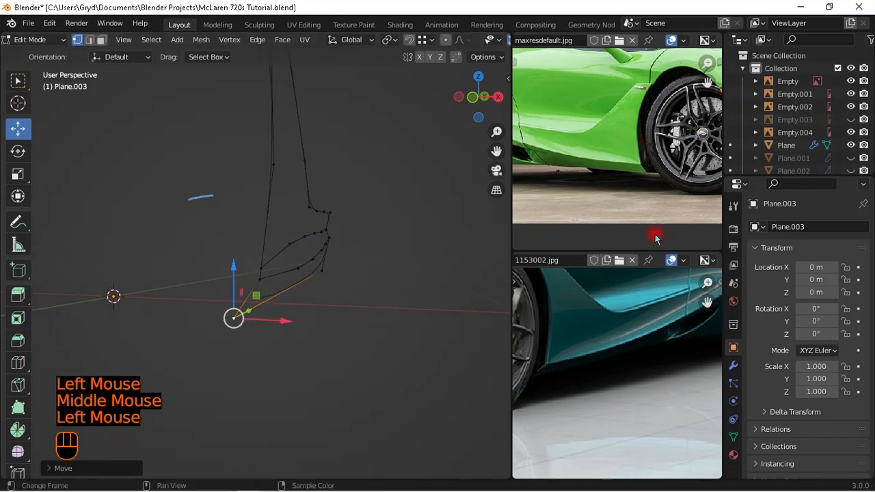
- Compare the sill's front corner with both reference photos and shift the front bottom vertex further inward along X
{"action": "middle_click_drag", "start_coordinate": [565, 356], "coordinate": [601, 322]}
{"action": "scroll", "coordinate": [627, 317], "scroll_direction": "up", "scroll_amount": 2}
{"action": "middle_click_drag", "start_coordinate": [664, 171], "coordinate": [630, 150]}
{"action": "scroll", "coordinate": [598, 183], "scroll_direction": "up", "scroll_amount": 2}
{"action": "scroll", "coordinate": [615, 168], "scroll_direction": "up", "scroll_amount": 1}
{"action": "scroll", "coordinate": [338, 326], "scroll_direction": "up", "scroll_amount": 2}
{"action": "middle_click_drag", "start_coordinate": [338, 326], "coordinate": [361, 337]}
{"action": "scroll", "coordinate": [352, 326], "scroll_direction": "down", "scroll_amount": 2}
{"action": "mouse_move", "coordinate": [307, 304]}
{"action": "left_mouse_down"}
{"action": "mouse_move", "coordinate": [289, 300]}
{"action": "mouse_move", "coordinate": [296, 301]}
{"action": "left_mouse_up"}
{"action": "middle_click_drag", "start_coordinate": [296, 301], "coordinate": [387, 287]}
{"action": "scroll", "coordinate": [371, 272], "scroll_direction": "down", "scroll_amount": 1}
{"action": "left_click", "coordinate": [393, 328]}
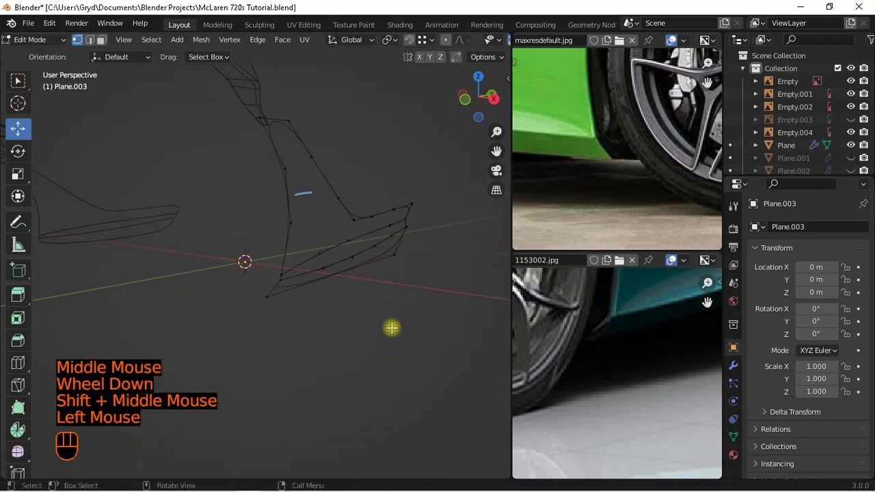
{"action": "key", "text": "Tab"}
{"action": "key", "text": "Tab"}
- Reselect the front bottom vertex, fine-tune its position along X and clear the selection
{"action": "middle_click_drag", "start_coordinate": [391, 326], "coordinate": [313, 303]}
{"action": "scroll", "coordinate": [353, 315], "scroll_direction": "up", "scroll_amount": 1}
{"action": "left_click", "coordinate": [313, 304]}
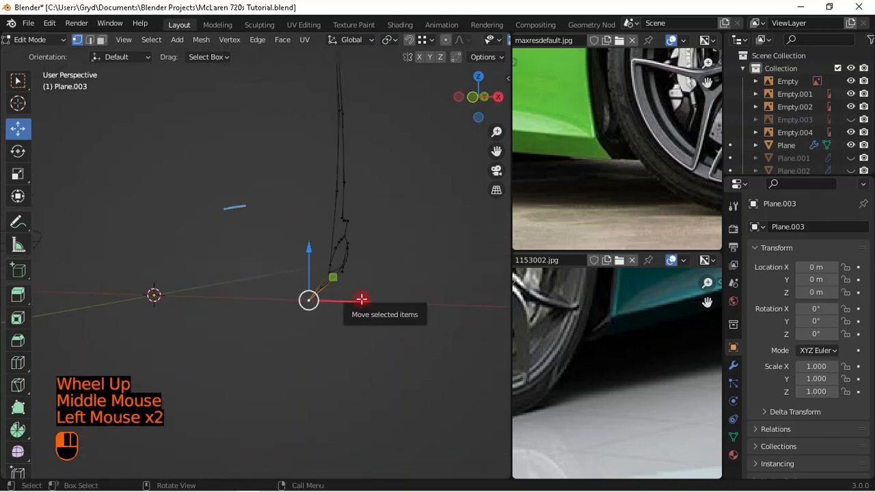
{"action": "left_click", "coordinate": [361, 299]}
{"action": "left_click", "coordinate": [404, 348]}
- Examine the new bottom edge from several angles against the green car photo and the side blueprint
{"action": "middle_click_drag", "start_coordinate": [438, 324], "coordinate": [348, 278]}
{"action": "scroll", "coordinate": [413, 315], "scroll_direction": "down", "scroll_amount": 1}
{"action": "scroll", "coordinate": [397, 294], "scroll_direction": "down", "scroll_amount": 2}
{"action": "scroll", "coordinate": [617, 143], "scroll_direction": "down", "scroll_amount": 1}
{"action": "middle_click_drag", "start_coordinate": [617, 143], "coordinate": [708, 148]}
{"action": "scroll", "coordinate": [582, 129], "scroll_direction": "up", "scroll_amount": 1}
{"action": "middle_click_drag", "start_coordinate": [582, 129], "coordinate": [621, 157]}
{"action": "scroll", "coordinate": [587, 160], "scroll_direction": "down", "scroll_amount": 1}
{"action": "scroll", "coordinate": [594, 154], "scroll_direction": "down", "scroll_amount": 1}
{"action": "scroll", "coordinate": [600, 161], "scroll_direction": "up", "scroll_amount": 1}
{"action": "scroll", "coordinate": [622, 166], "scroll_direction": "down", "scroll_amount": 1}
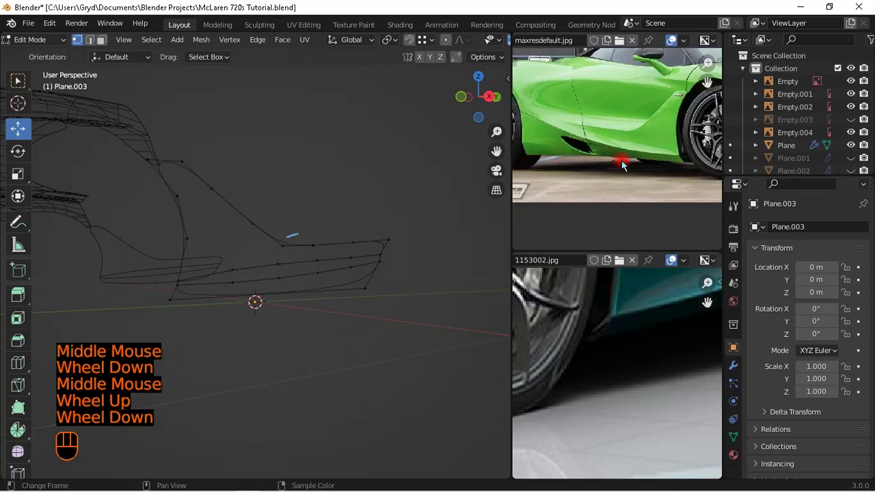
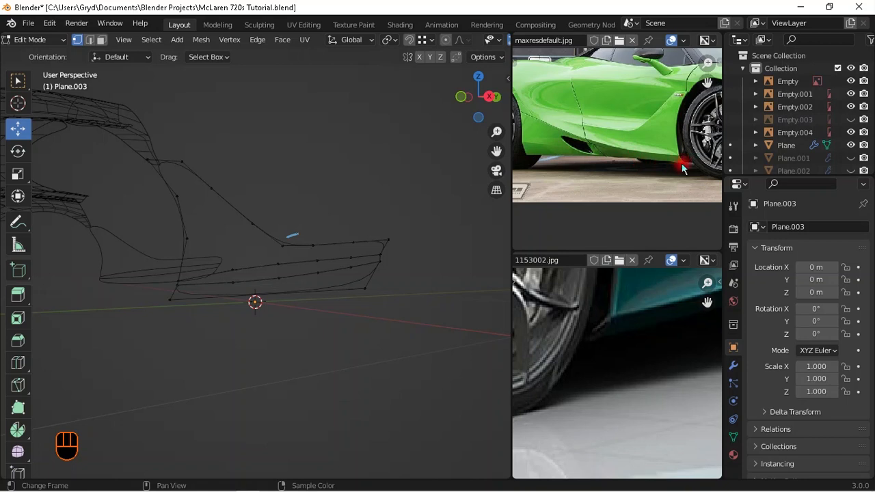
{"action": "scroll", "coordinate": [598, 149], "scroll_direction": "up", "scroll_amount": 1}
{"action": "middle_click_drag", "start_coordinate": [602, 153], "coordinate": [602, 170]}
{"action": "scroll", "coordinate": [339, 220], "scroll_direction": "down", "scroll_amount": 1}
{"action": "middle_click_drag", "start_coordinate": [340, 221], "coordinate": [393, 230]}
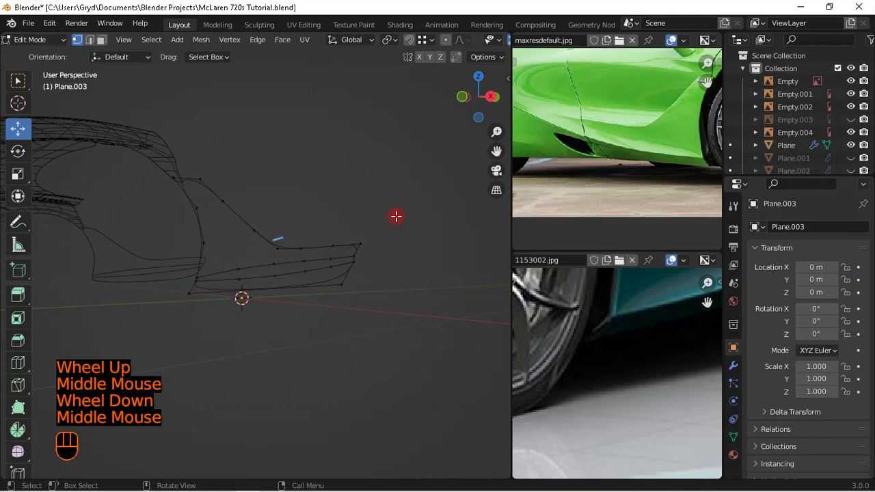
{"action": "key", "text": "KP_3"}
{"action": "scroll", "coordinate": [369, 293], "scroll_direction": "up", "scroll_amount": 1}
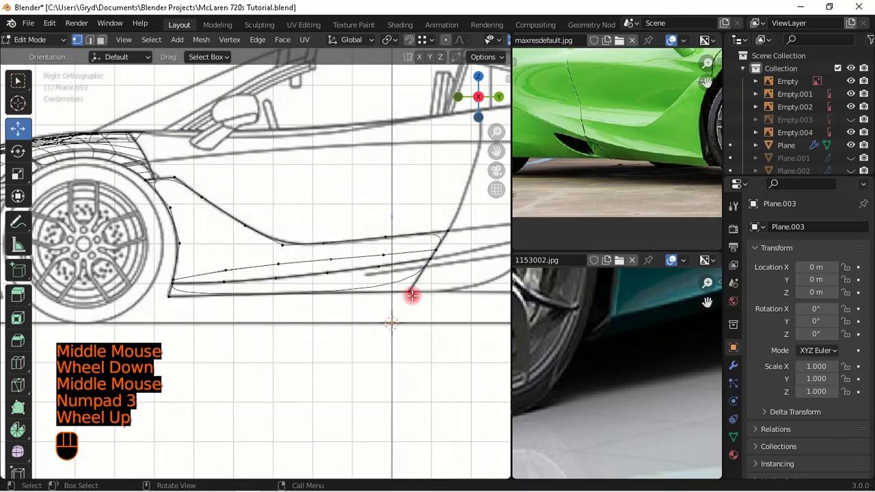
- Extrude the panel's rear bottom vertex along Y to the rear wheel arch and adjust its height to the blueprint
{"action": "middle_click_drag", "start_coordinate": [381, 296], "coordinate": [285, 279], "text": "shift"}
{"action": "left_click", "coordinate": [269, 286]}
{"action": "scroll", "coordinate": [370, 288], "scroll_direction": "down", "scroll_amount": 1}
{"action": "middle_click_drag", "start_coordinate": [370, 289], "coordinate": [328, 289], "text": "shift"}
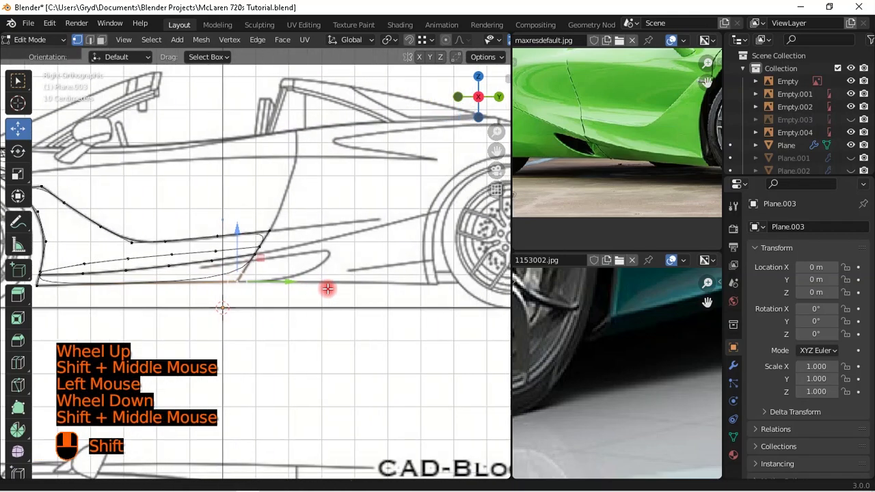
{"action": "key", "text": "e"}
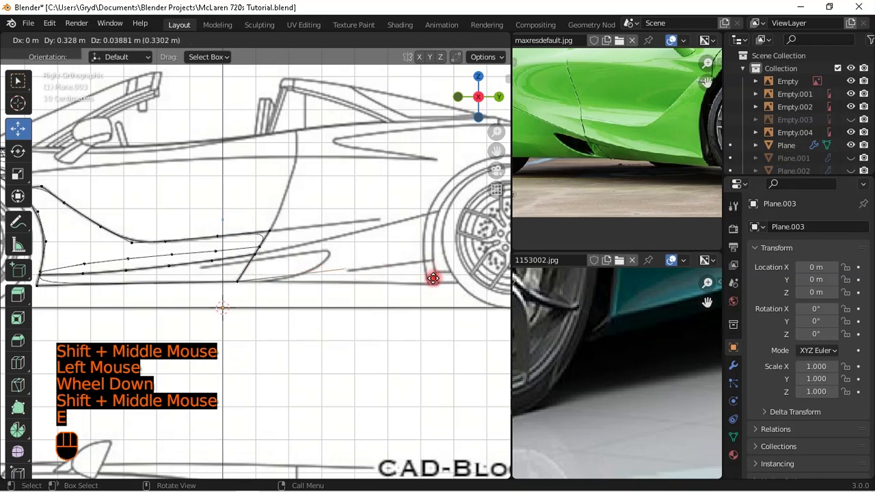
{"action": "key", "text": "y"}
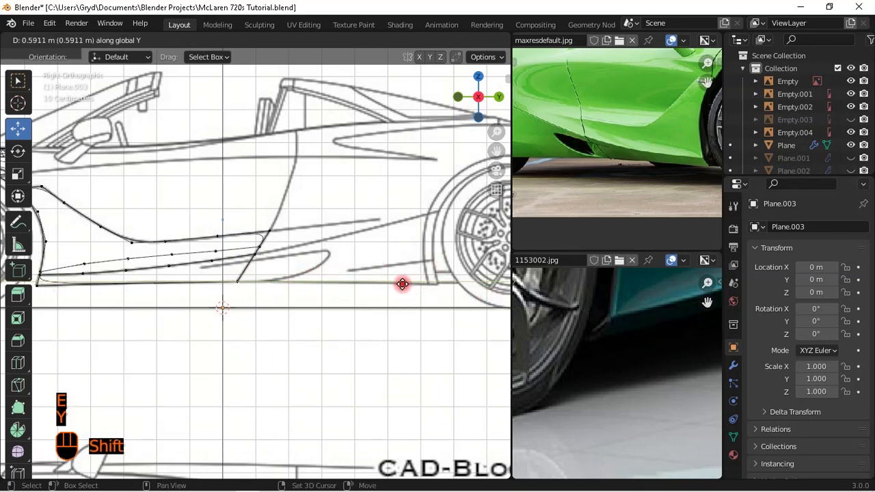
{"action": "left_click", "coordinate": [441, 306], "text": "shift"}
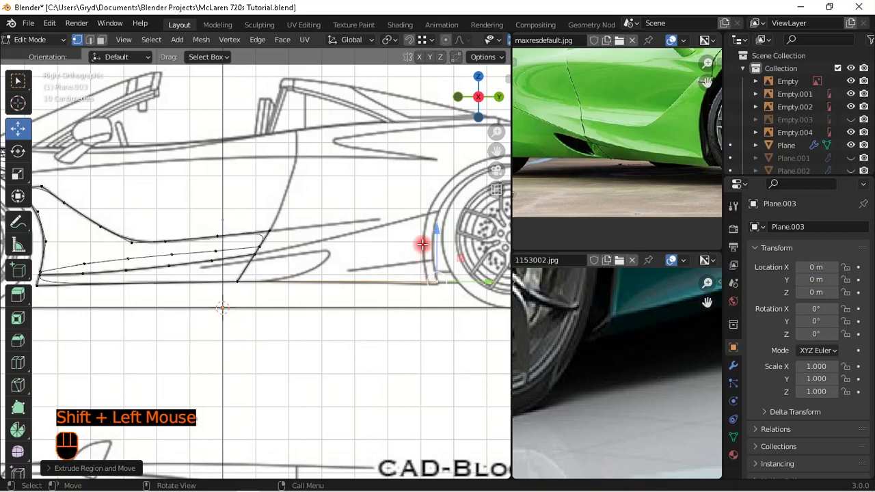
{"action": "left_click_drag", "start_coordinate": [430, 232], "coordinate": [425, 254]}
- Examine the extruded lower edge and the front bottom vertex from below and in perspective
{"action": "key", "text": "KP_7"}
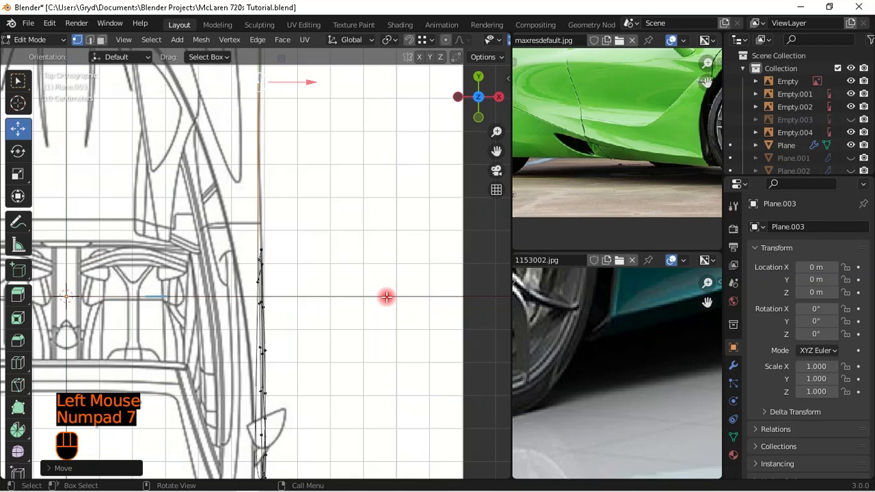
{"action": "key", "text": "KP_9"}
{"action": "scroll", "coordinate": [314, 216], "scroll_direction": "down", "scroll_amount": 1}
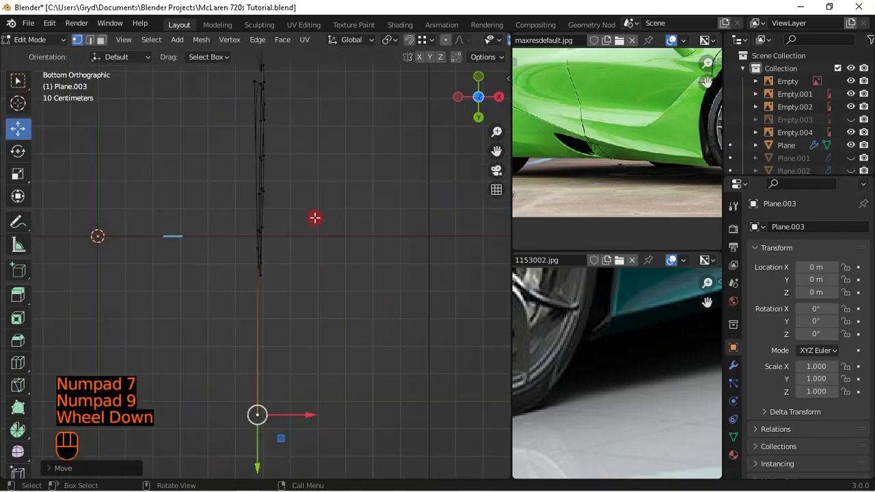
{"action": "middle_click_drag", "start_coordinate": [314, 217], "coordinate": [339, 279], "text": "shift"}
{"action": "scroll", "coordinate": [360, 389], "scroll_direction": "down", "scroll_amount": 2}
{"action": "middle_click_drag", "start_coordinate": [360, 389], "coordinate": [352, 363], "text": "shift"}
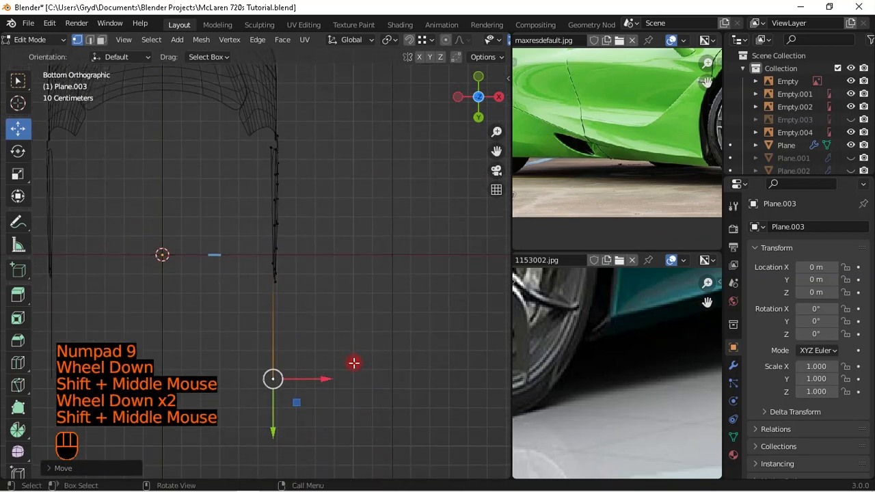
{"action": "left_click", "coordinate": [270, 144]}
{"action": "middle_click_drag", "start_coordinate": [281, 152], "coordinate": [309, 270]}
{"action": "key", "text": "KP_7"}
{"action": "key", "text": "KP_9"}
{"action": "scroll", "coordinate": [316, 246], "scroll_direction": "up", "scroll_amount": 2}
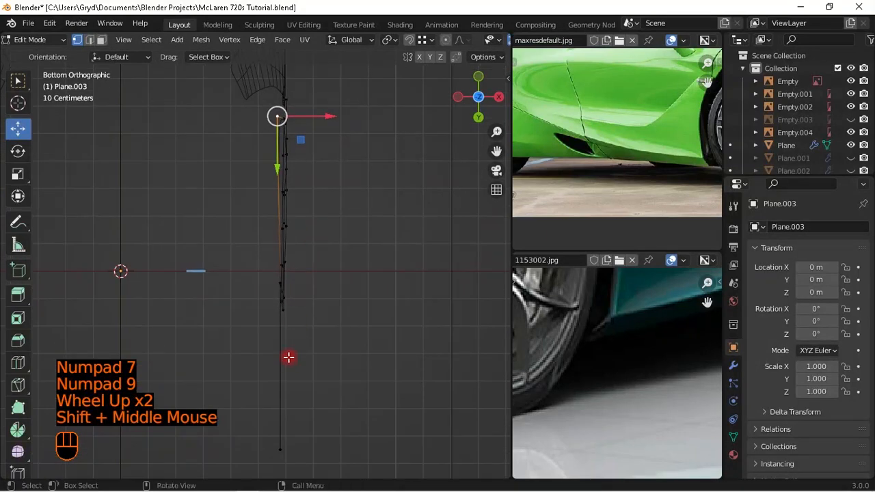
{"action": "key", "text": "ctrl+r"}
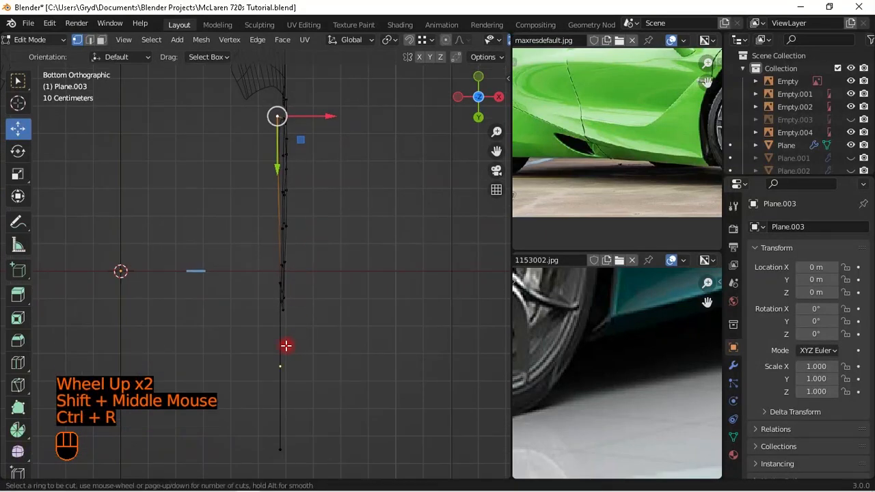
{"action": "middle_click_drag", "start_coordinate": [401, 228], "coordinate": [397, 393]}
{"action": "middle_click_drag", "start_coordinate": [403, 346], "coordinate": [324, 275]}
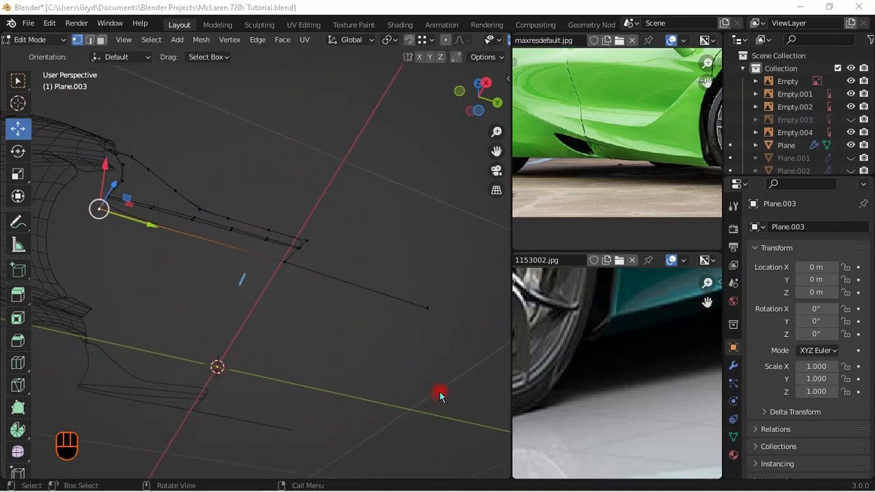
- Delete the vertex extruded from the panel's rear bottom corner
{"action": "middle_click_drag", "start_coordinate": [305, 242], "coordinate": [350, 298]}
{"action": "scroll", "coordinate": [305, 242], "scroll_direction": "up", "scroll_amount": 1}
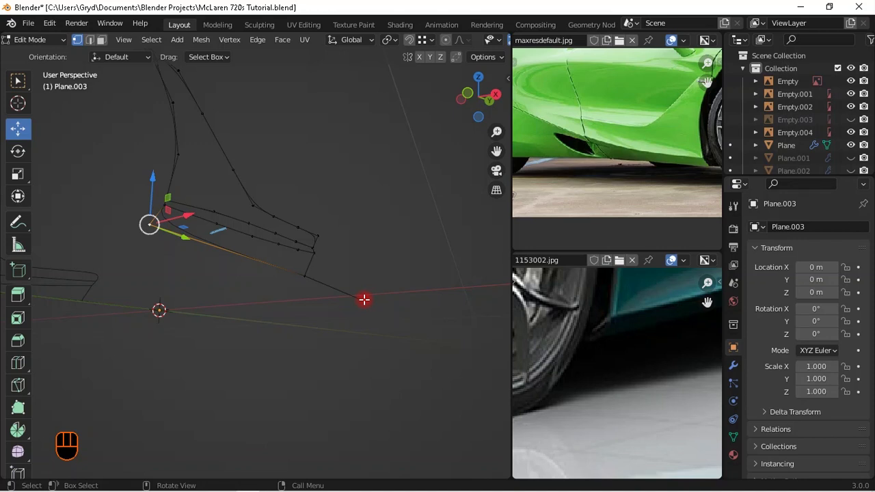
{"action": "left_click", "coordinate": [362, 299]}
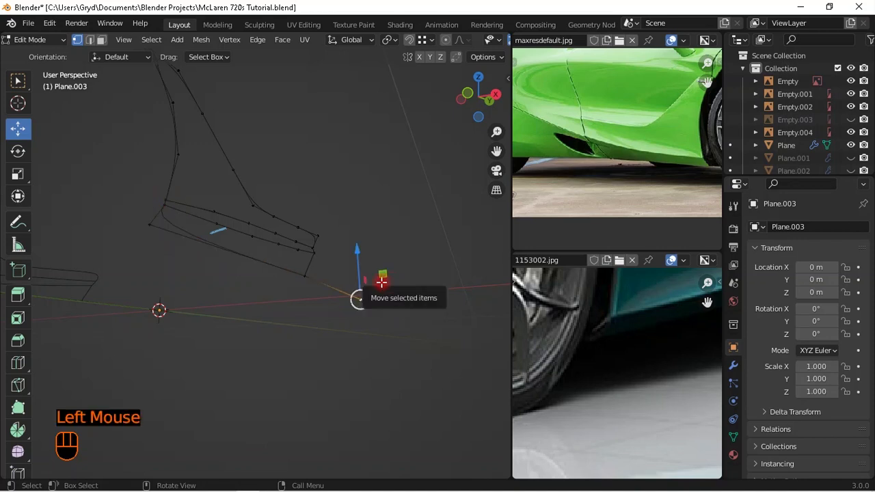
{"action": "key", "text": "x"}
{"action": "left_click", "coordinate": [381, 283]}
- Extrude the panel's front bottom vertex 7 m along Y
{"action": "scroll", "coordinate": [328, 284], "scroll_direction": "up", "scroll_amount": 1}
{"action": "mouse_move", "coordinate": [328, 284]}
{"action": "middle_mouse_down"}
{"action": "mouse_move", "coordinate": [407, 277]}
{"action": "mouse_move", "coordinate": [340, 294]}
{"action": "middle_mouse_up"}
{"action": "scroll", "coordinate": [407, 277], "scroll_direction": "down", "scroll_amount": 1}
{"action": "key", "text": "KP_7"}
{"action": "key", "text": "KP_9"}
{"action": "middle_click_drag", "start_coordinate": [351, 223], "coordinate": [346, 275]}
{"action": "key", "text": "KP_3"}
{"action": "middle_click_drag", "start_coordinate": [292, 289], "coordinate": [270, 278], "text": "shift"}
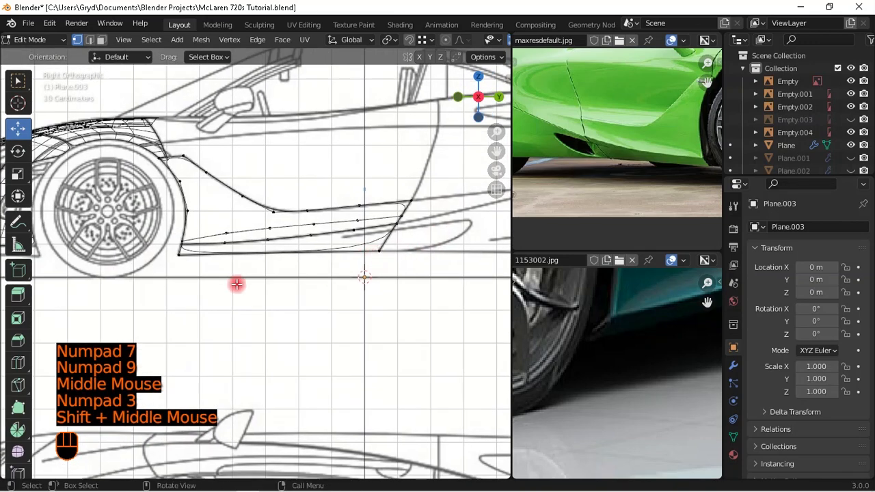
{"action": "scroll", "coordinate": [134, 255], "scroll_direction": "up", "scroll_amount": 1}
{"action": "left_click", "coordinate": [140, 255]}
{"action": "scroll", "coordinate": [273, 268], "scroll_direction": "down", "scroll_amount": 1}
{"action": "middle_click_drag", "start_coordinate": [356, 266], "coordinate": [256, 262], "text": "shift"}
{"action": "scroll", "coordinate": [277, 258], "scroll_direction": "down", "scroll_amount": 1}
{"action": "key", "text": "e"}
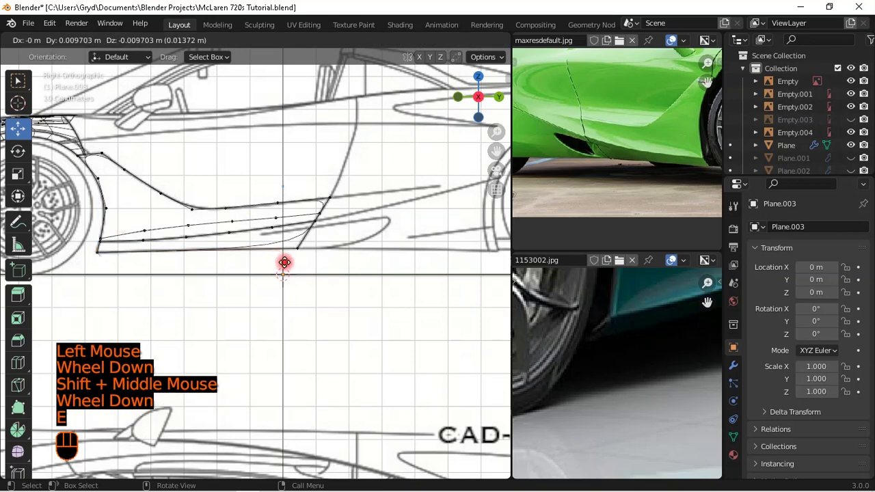
{"action": "key", "text": "KP_7"}
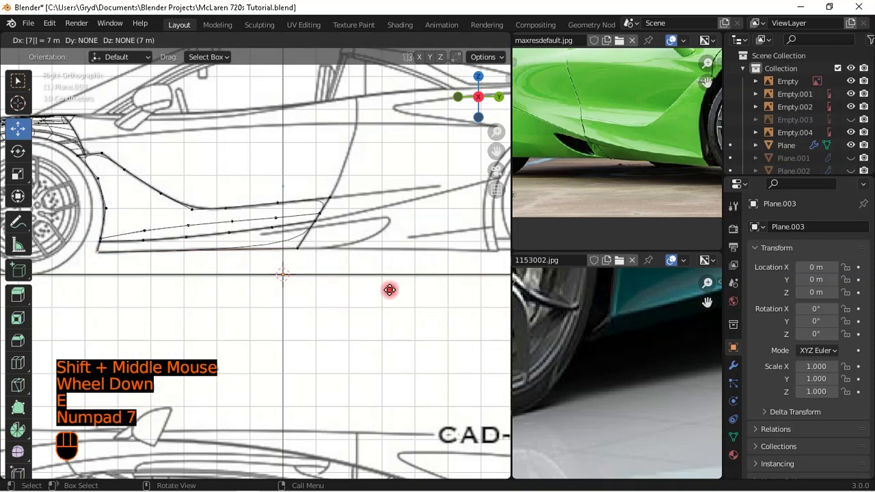
{"action": "key", "text": "y"}
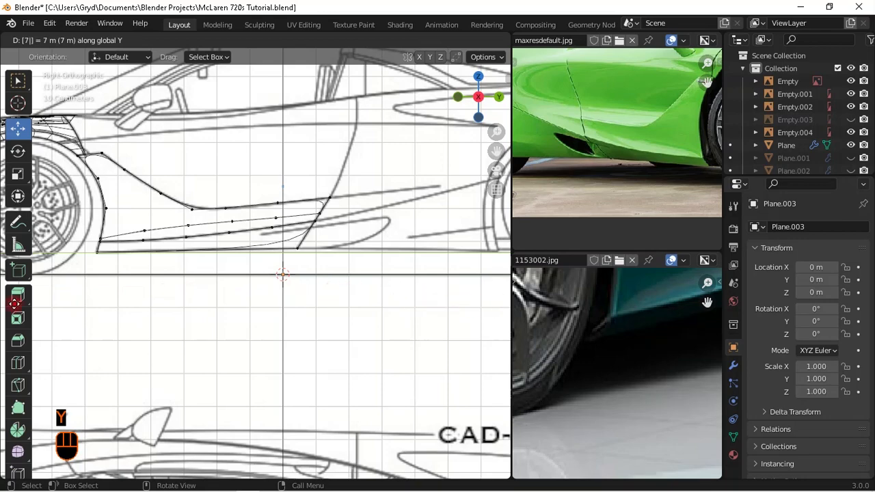
{"action": "left_click", "coordinate": [224, 298]}
- Try to pull the extruded vertex back along Y towards the rear wheel arch
{"action": "scroll", "coordinate": [357, 293], "scroll_direction": "down", "scroll_amount": 1}
{"action": "middle_click_drag", "start_coordinate": [358, 293], "coordinate": [298, 293], "text": "shift"}
{"action": "scroll", "coordinate": [430, 274], "scroll_direction": "down", "scroll_amount": 2}
{"action": "scroll", "coordinate": [427, 280], "scroll_direction": "up", "scroll_amount": 2}
{"action": "scroll", "coordinate": [427, 280], "scroll_direction": "up", "scroll_amount": 1}
{"action": "key", "text": "g"}
{"action": "key", "text": "y"}
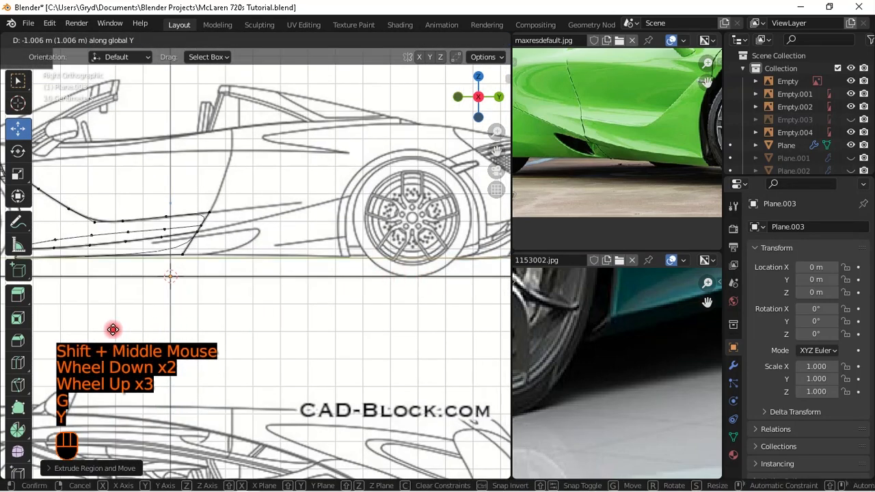
{"action": "left_click", "coordinate": [462, 314]}
- Delete the overshooting vertex extruded from the front bottom corner
{"action": "scroll", "coordinate": [384, 279], "scroll_direction": "down", "scroll_amount": 1}
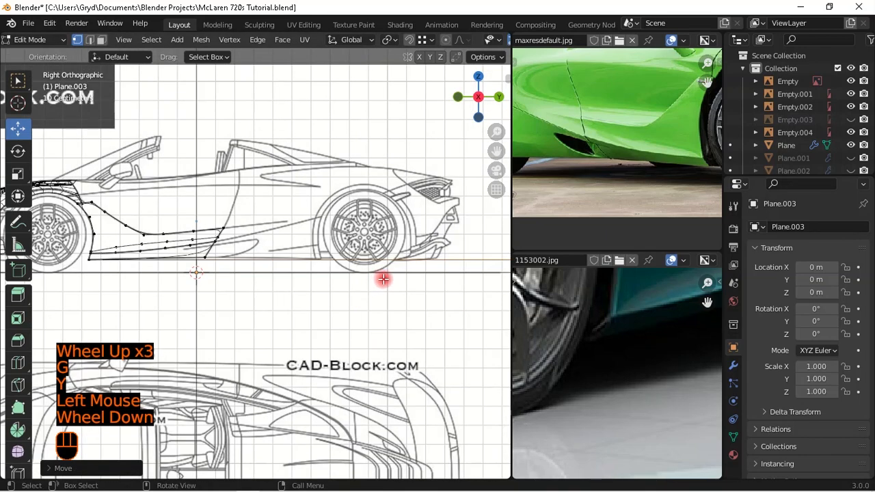
{"action": "scroll", "coordinate": [380, 267], "scroll_direction": "up", "scroll_amount": 2}
{"action": "key", "text": "x"}
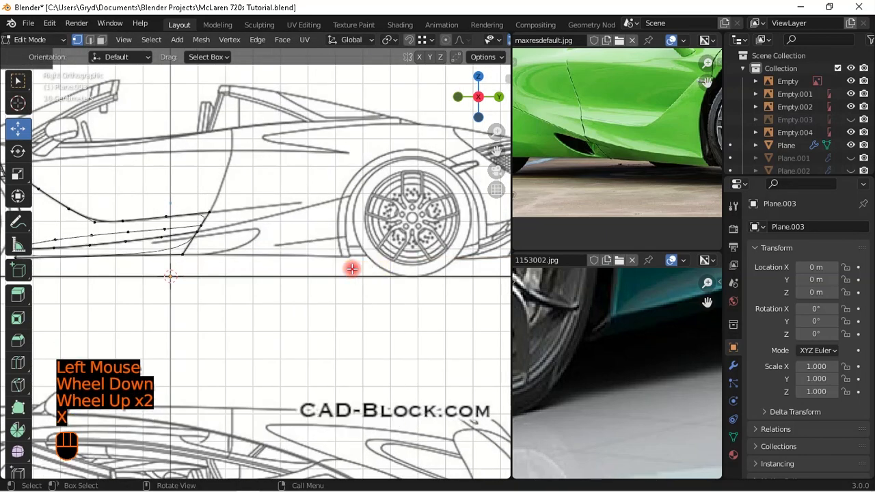
{"action": "scroll", "coordinate": [351, 266], "scroll_direction": "down", "scroll_amount": 1}
{"action": "scroll", "coordinate": [307, 267], "scroll_direction": "up", "scroll_amount": 1}
- Select the panel's front bottom vertex and extrude it along Y to the rear wheel arch
{"action": "left_click", "coordinate": [62, 274]}
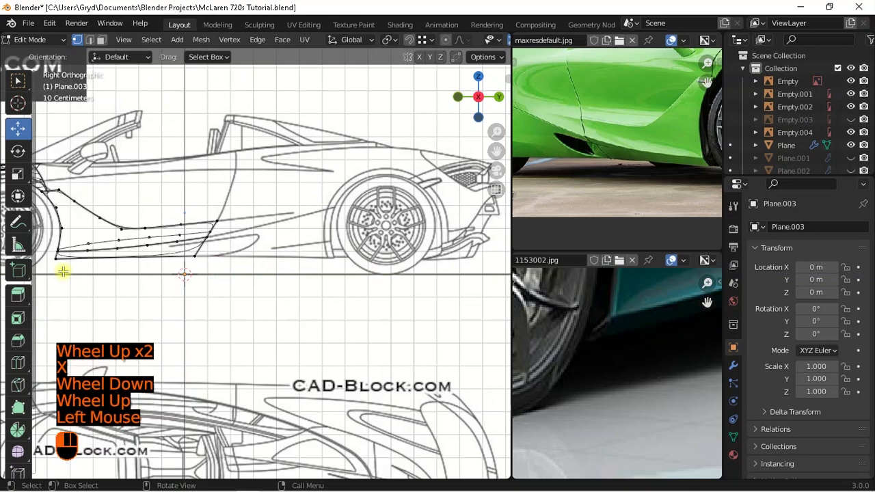
{"action": "scroll", "coordinate": [329, 273], "scroll_direction": "up", "scroll_amount": 1}
{"action": "key", "text": "e"}
{"action": "key", "text": "y"}
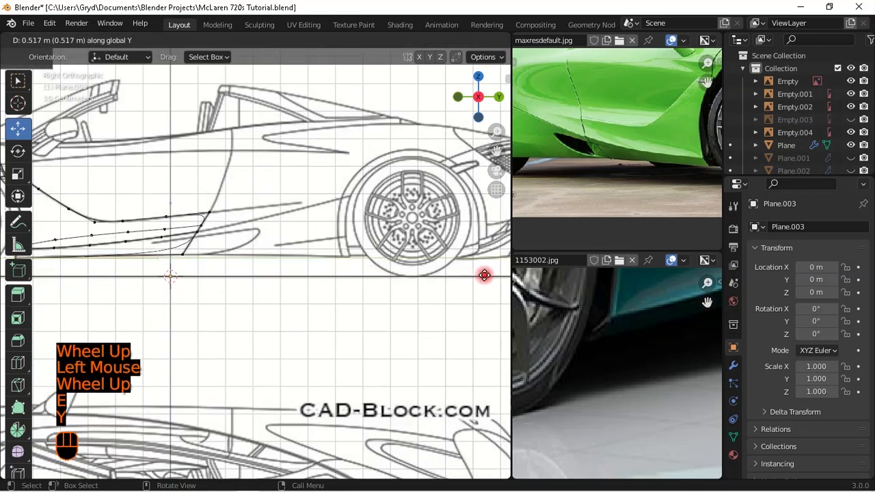
{"action": "left_click", "coordinate": [295, 278], "text": "shift"}
- Fine-tune the extruded vertex's position at the foot of the rear wheel arch on the side blueprint
{"action": "scroll", "coordinate": [444, 223], "scroll_direction": "up", "scroll_amount": 1}
{"action": "left_click_drag", "start_coordinate": [399, 211], "coordinate": [420, 244]}
{"action": "key", "text": "g"}
{"action": "right_click", "coordinate": [449, 254]}
{"action": "key", "text": "ctrl+z"}
{"action": "left_click", "coordinate": [436, 254]}
{"action": "left_click_drag", "start_coordinate": [436, 254], "coordinate": [443, 255]}
{"action": "scroll", "coordinate": [353, 268], "scroll_direction": "down", "scroll_amount": 1}
{"action": "mouse_move", "coordinate": [348, 270]}
{"action": "middle_mouse_down", "text": "shift"}
{"action": "mouse_move", "coordinate": [314, 287]}
{"action": "mouse_move", "coordinate": [389, 248]}
{"action": "middle_mouse_up", "text": "shift"}
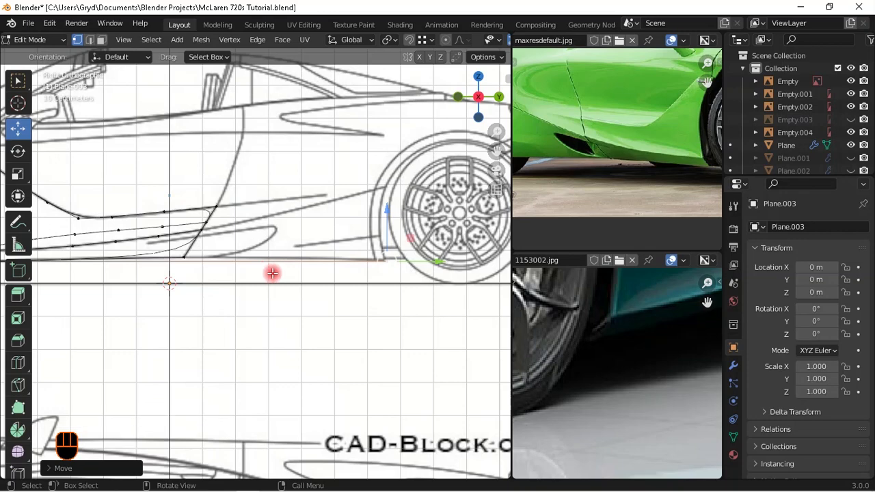
- Add a centred loop cut to the long edge running to the rear wheel arch
{"action": "key", "text": "KP_7"}
{"action": "scroll", "coordinate": [366, 260], "scroll_direction": "down", "scroll_amount": 1}
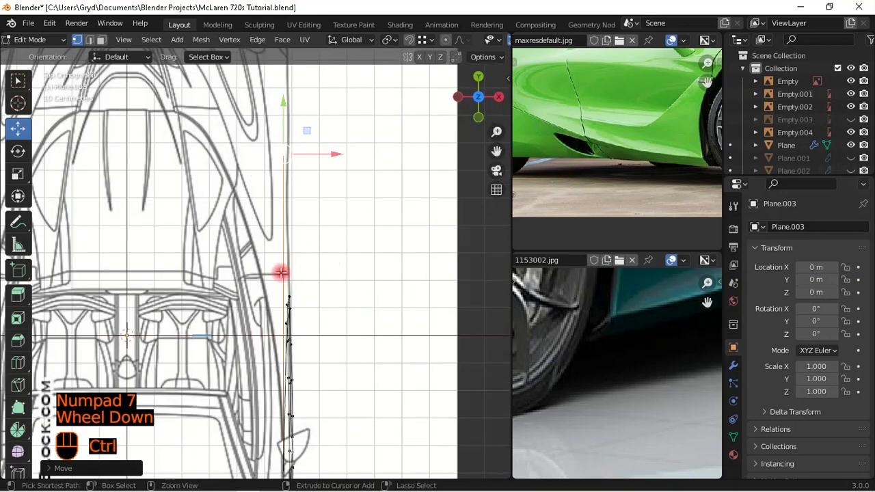
{"action": "key", "text": "ctrl+r"}
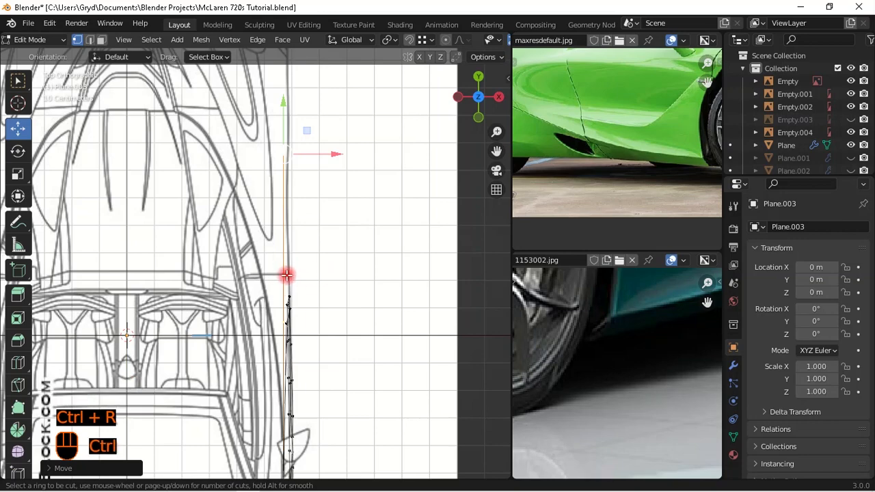
{"action": "left_click", "coordinate": [286, 274]}
{"action": "right_click", "coordinate": [338, 271]}
- Examine the lower sill line on the side blueprint and in both reference photos
{"action": "scroll", "coordinate": [332, 299], "scroll_direction": "up", "scroll_amount": 1}
{"action": "middle_click_drag", "start_coordinate": [332, 299], "coordinate": [313, 293]}
{"action": "key", "text": "KP_3"}
{"action": "scroll", "coordinate": [317, 294], "scroll_direction": "up", "scroll_amount": 1}
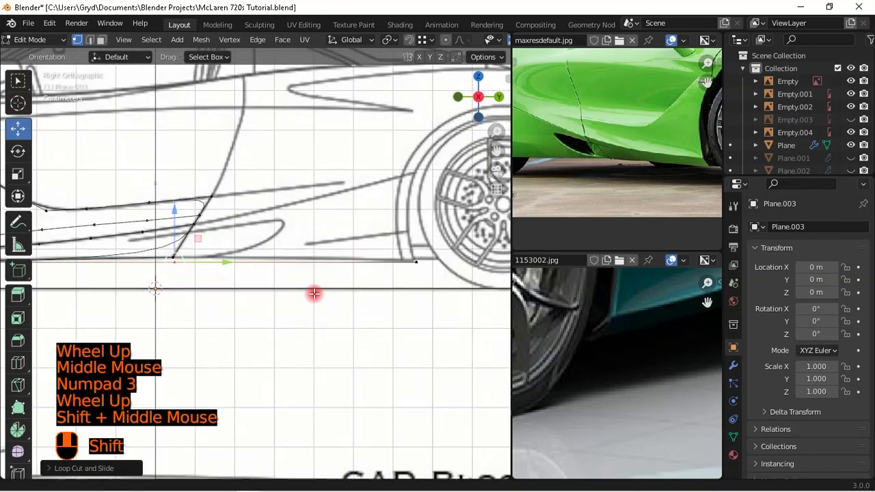
{"action": "scroll", "coordinate": [271, 276], "scroll_direction": "up", "scroll_amount": 2}
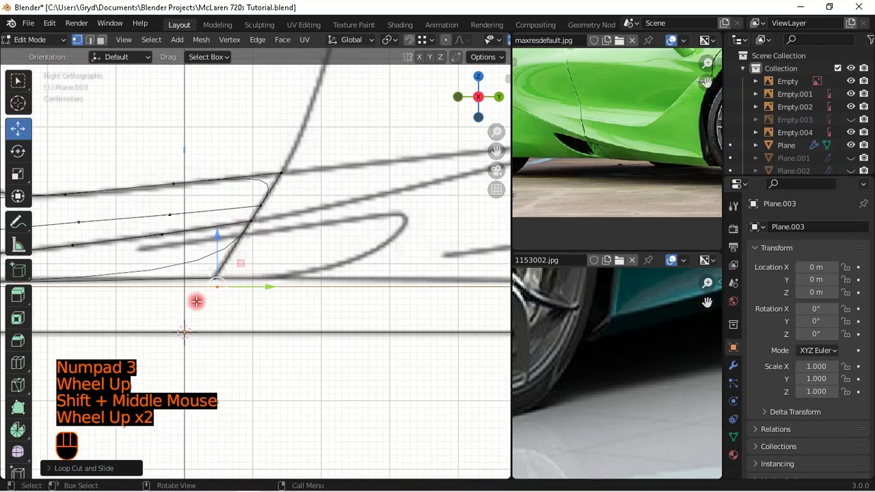
{"action": "scroll", "coordinate": [240, 257], "scroll_direction": "down", "scroll_amount": 4}
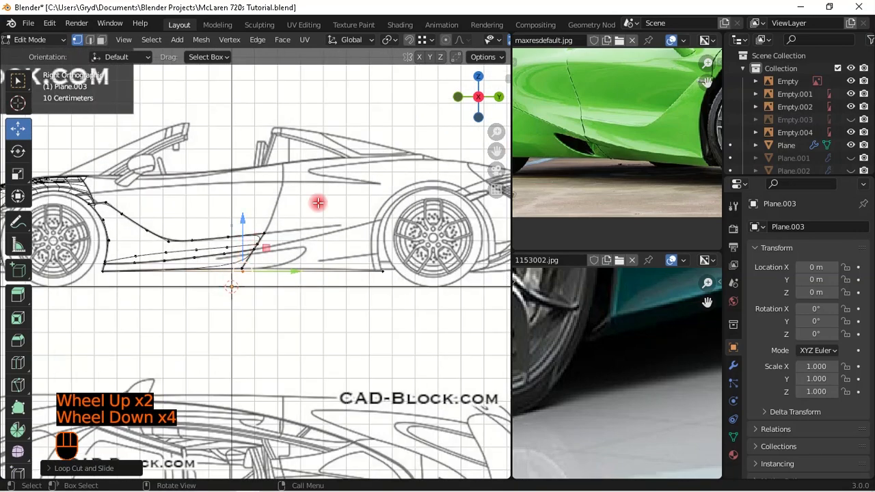
{"action": "scroll", "coordinate": [627, 295], "scroll_direction": "down", "scroll_amount": 2}
{"action": "scroll", "coordinate": [652, 240], "scroll_direction": "down", "scroll_amount": 1}
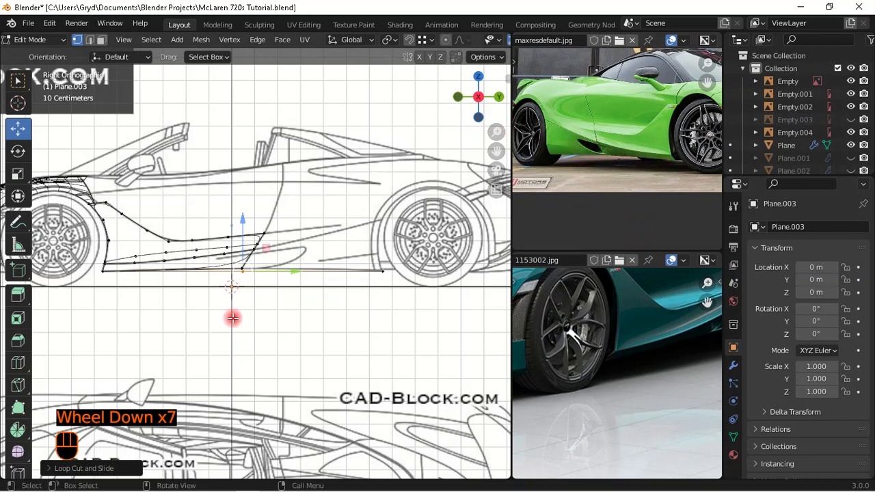
{"action": "scroll", "coordinate": [232, 318], "scroll_direction": "up", "scroll_amount": 2}
{"action": "key", "text": "shift"}
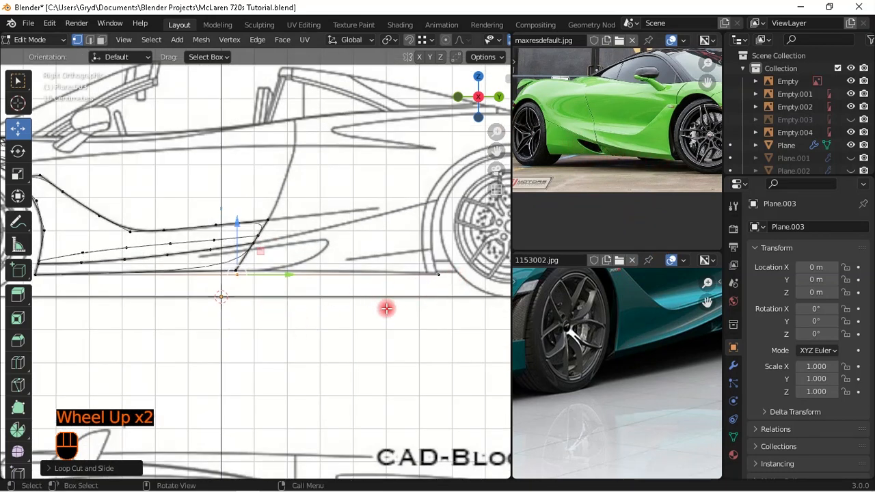
{"action": "scroll", "coordinate": [392, 264], "scroll_direction": "up", "scroll_amount": 1}
{"action": "middle_click_drag", "start_coordinate": [254, 258], "coordinate": [331, 267], "text": "shift"}
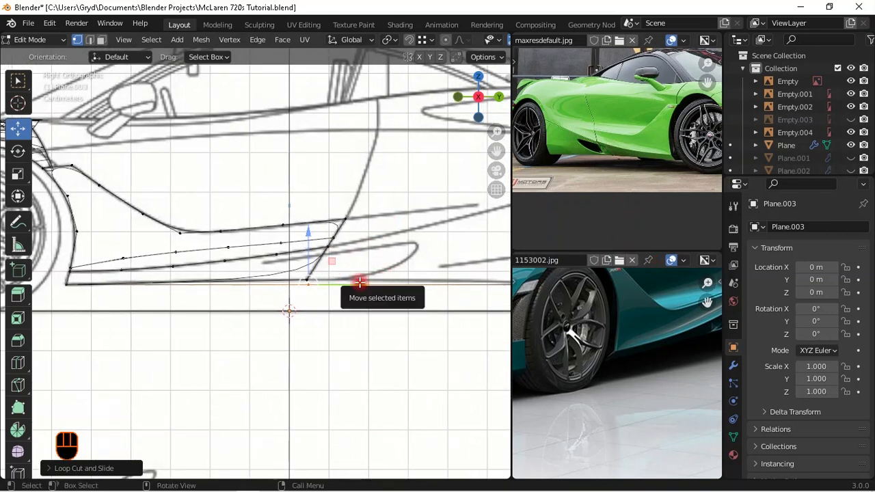
- Move the long lower edge's middle vertex inward along X from the bottom view
{"action": "key", "text": "KP_7"}
{"action": "scroll", "coordinate": [342, 272], "scroll_direction": "down", "scroll_amount": 1}
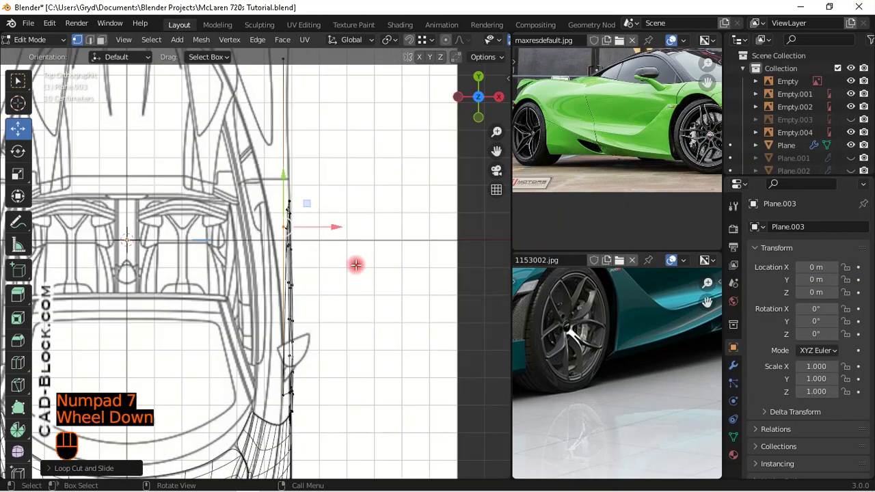
{"action": "key", "text": "KP_9"}
{"action": "scroll", "coordinate": [307, 314], "scroll_direction": "down", "scroll_amount": 1}
{"action": "left_click_drag", "start_coordinate": [333, 298], "coordinate": [310, 313]}
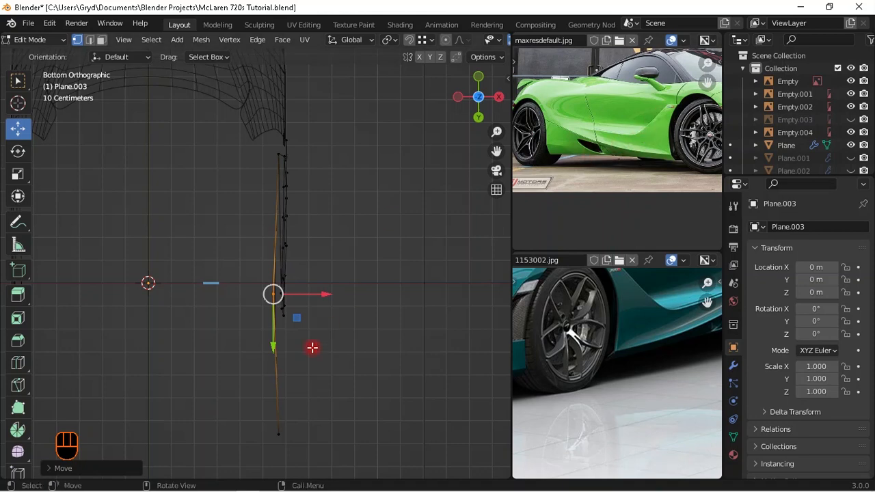
- Move the panel's rear bottom vertex inward along X towards the long lower edge
{"action": "scroll", "coordinate": [301, 294], "scroll_direction": "up", "scroll_amount": 3}
{"action": "middle_click_drag", "start_coordinate": [308, 293], "coordinate": [335, 299]}
{"action": "scroll", "coordinate": [348, 288], "scroll_direction": "up", "scroll_amount": 1}
{"action": "left_click", "coordinate": [358, 276]}
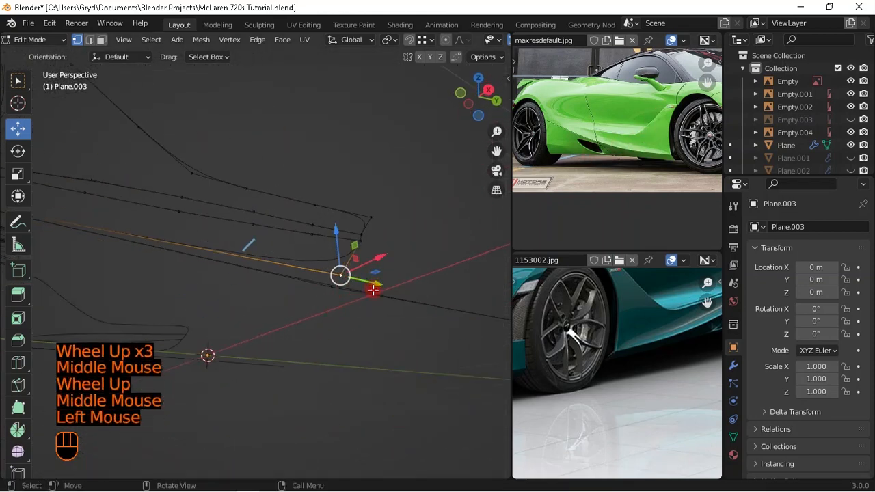
{"action": "key", "text": "KP_7"}
{"action": "key", "text": "KP_9"}
{"action": "scroll", "coordinate": [342, 253], "scroll_direction": "up", "scroll_amount": 1}
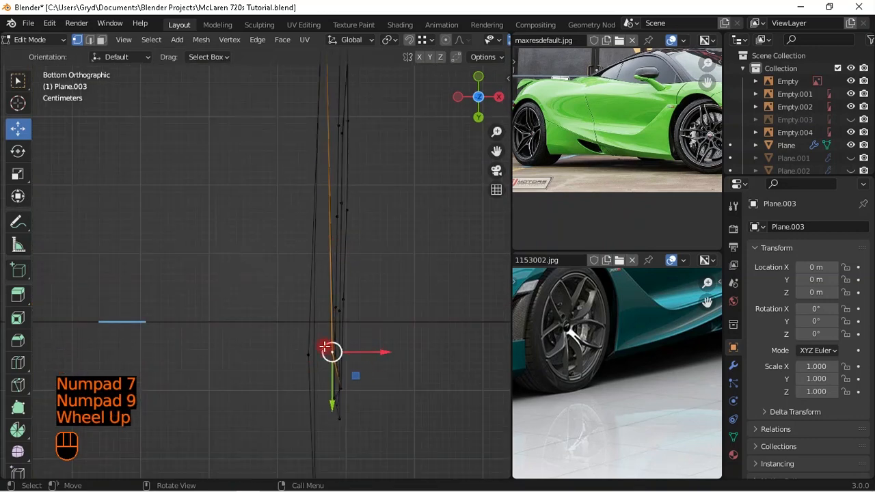
{"action": "scroll", "coordinate": [328, 348], "scroll_direction": "down", "scroll_amount": 2}
{"action": "left_click", "coordinate": [274, 307]}
{"action": "scroll", "coordinate": [300, 311], "scroll_direction": "up", "scroll_amount": 1}
{"action": "left_click_drag", "start_coordinate": [338, 316], "coordinate": [291, 317]}
{"action": "left_click", "coordinate": [319, 313]}
{"action": "middle_click_drag", "start_coordinate": [291, 317], "coordinate": [314, 420]}
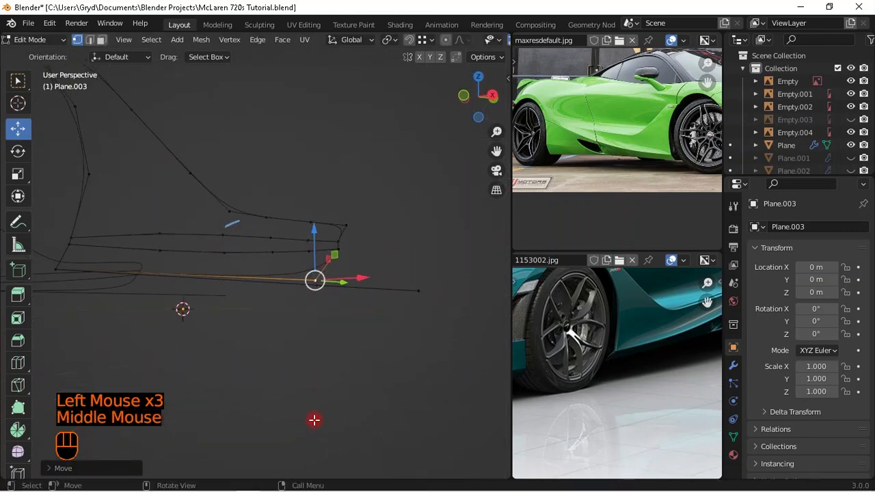
- Delete the two vertices of the long lower edge that extend past the panel towards the rear wheel arch
{"action": "left_click", "coordinate": [386, 282]}
{"action": "left_click", "coordinate": [336, 287], "text": "shift"}
{"action": "key", "text": "x"}
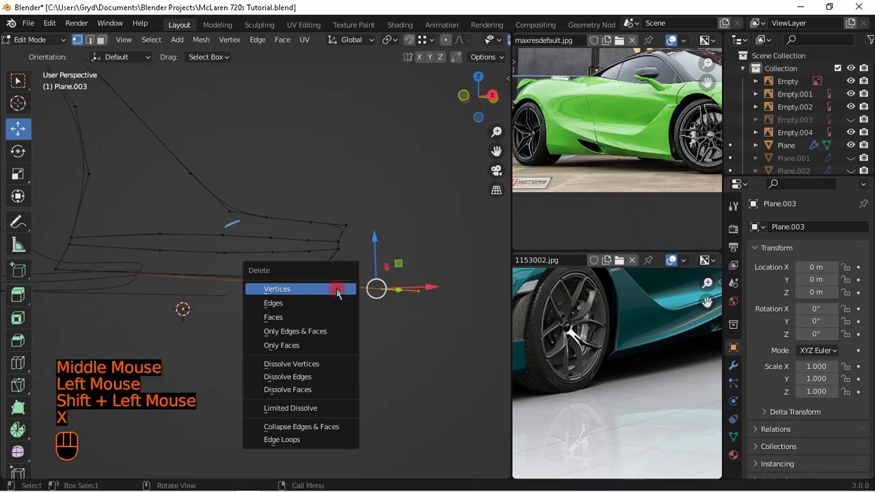
{"action": "left_click", "coordinate": [336, 287]}
- Examine the panel's rear end on the side blueprint and the intake area in both reference photos
{"action": "middle_click_drag", "start_coordinate": [432, 296], "coordinate": [355, 237]}
{"action": "scroll", "coordinate": [353, 195], "scroll_direction": "up", "scroll_amount": 1}
{"action": "middle_click_drag", "start_coordinate": [353, 195], "coordinate": [236, 225]}
{"action": "key", "text": "KP_3"}
{"action": "scroll", "coordinate": [264, 266], "scroll_direction": "up", "scroll_amount": 1}
{"action": "scroll", "coordinate": [236, 226], "scroll_direction": "down", "scroll_amount": 1}
{"action": "middle_click_drag", "start_coordinate": [302, 292], "coordinate": [242, 300]}
{"action": "scroll", "coordinate": [330, 269], "scroll_direction": "up", "scroll_amount": 2}
{"action": "key", "text": "KP_3"}
{"action": "middle_click_drag", "start_coordinate": [652, 328], "coordinate": [568, 334]}
{"action": "scroll", "coordinate": [606, 139], "scroll_direction": "up", "scroll_amount": 3}
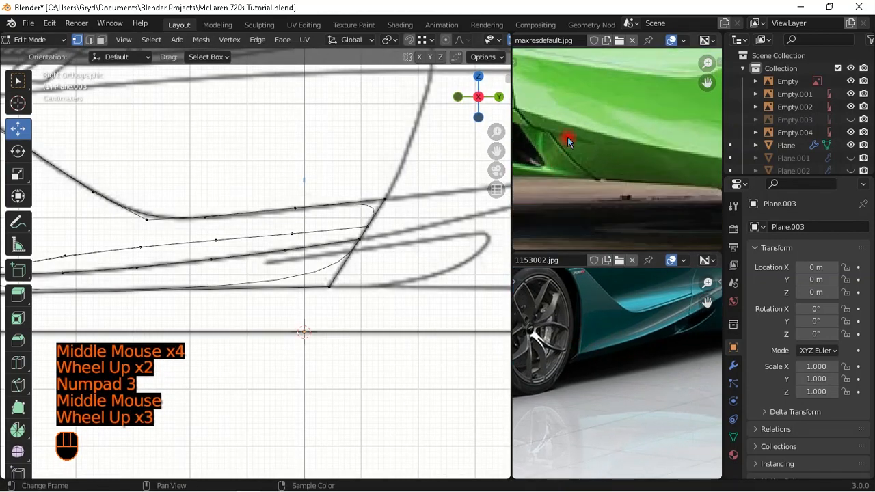
{"action": "middle_click_drag", "start_coordinate": [574, 149], "coordinate": [586, 164]}
{"action": "middle_click_drag", "start_coordinate": [660, 329], "coordinate": [635, 344]}
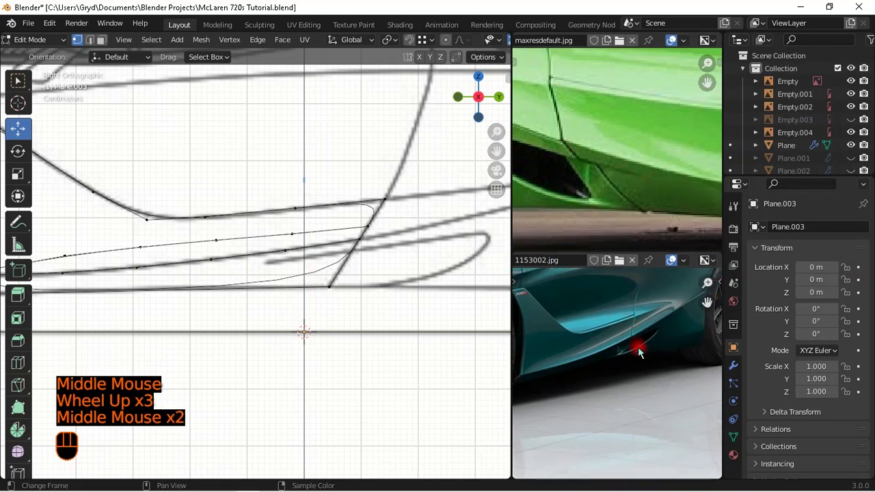
{"action": "scroll", "coordinate": [619, 193], "scroll_direction": "down", "scroll_amount": 1}
{"action": "middle_click_drag", "start_coordinate": [619, 192], "coordinate": [630, 173]}
{"action": "scroll", "coordinate": [280, 268], "scroll_direction": "down", "scroll_amount": 1}
{"action": "scroll", "coordinate": [330, 251], "scroll_direction": "up", "scroll_amount": 2}
{"action": "scroll", "coordinate": [369, 254], "scroll_direction": "up", "scroll_amount": 1}
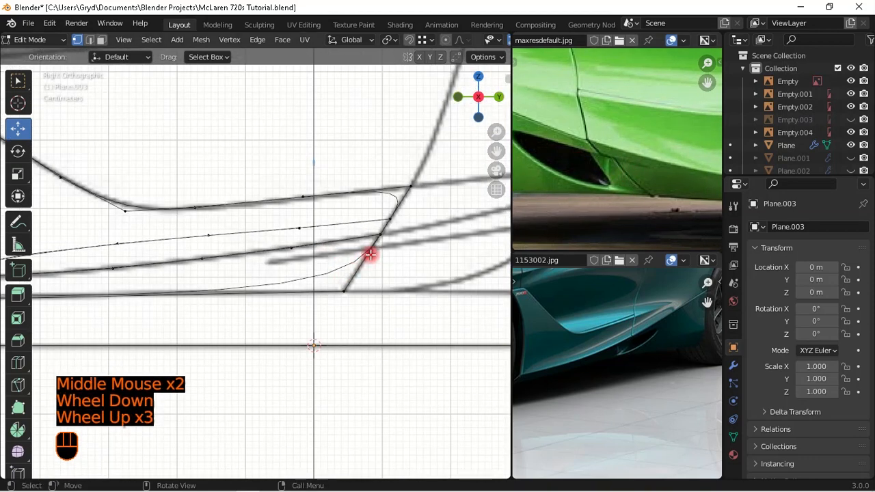
- Add a vertex to the lower part of the slanted rear edge and slide it up to the blueprint's intake line
{"action": "scroll", "coordinate": [378, 239], "scroll_direction": "up", "scroll_amount": 1}
{"action": "middle_click_drag", "start_coordinate": [379, 239], "coordinate": [348, 268], "text": "shift"}
{"action": "scroll", "coordinate": [348, 267], "scroll_direction": "up", "scroll_amount": 1}
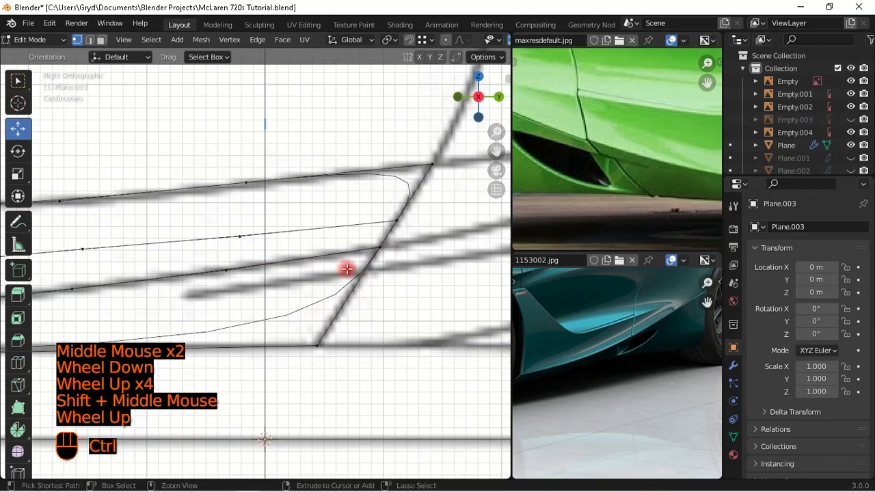
{"action": "key", "text": "ctrl+r"}
{"action": "left_click", "coordinate": [351, 301]}
{"action": "right_click", "coordinate": [351, 301]}
{"action": "left_click", "coordinate": [367, 311]}
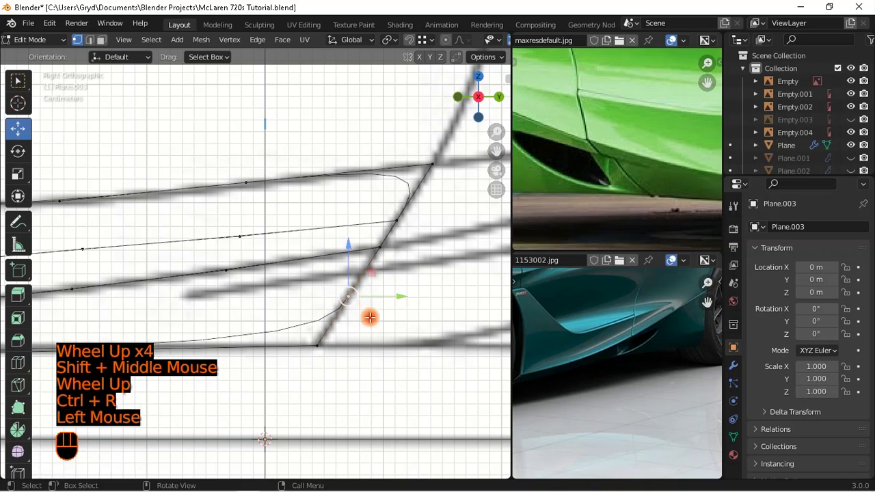
{"action": "key", "text": "g"}
{"action": "key", "text": "g"}
{"action": "key", "text": "shift"}
{"action": "left_click", "coordinate": [418, 243], "text": "shift"}
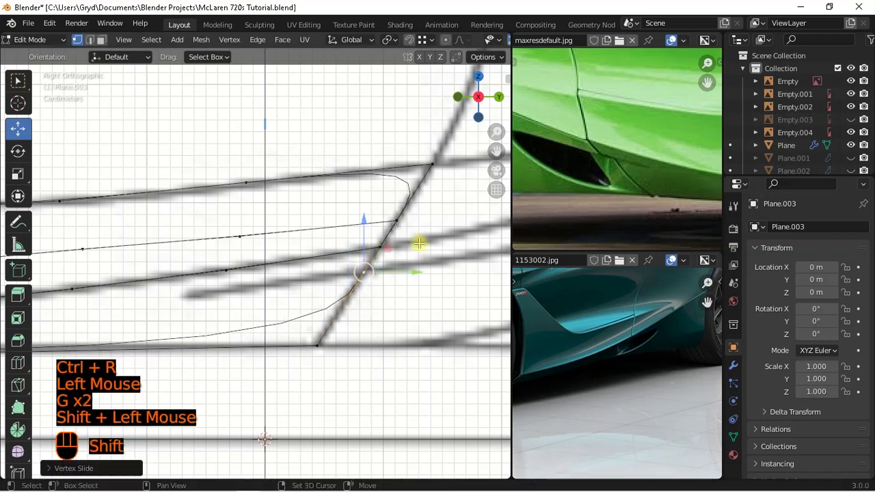
- Extrude that vertex forward about 0.15 m along the intake line of the side blueprint
{"action": "key", "text": "e"}
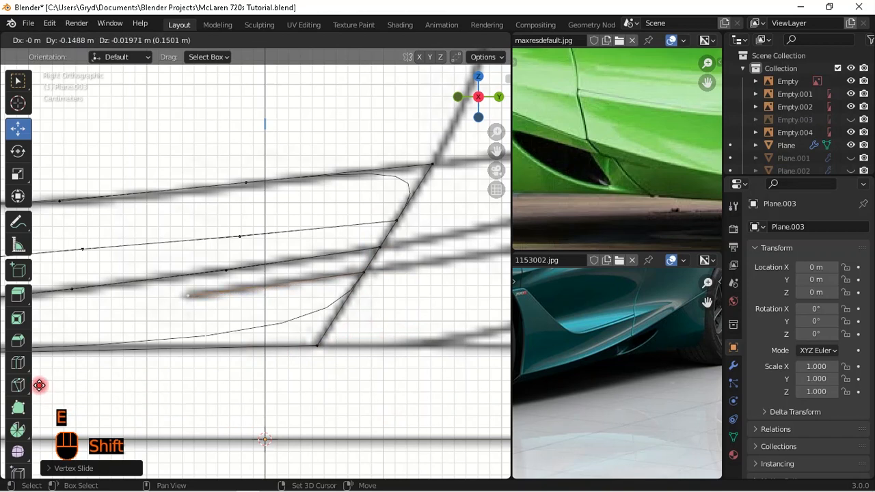
{"action": "left_click", "coordinate": [41, 385], "text": "shift"}
{"action": "scroll", "coordinate": [328, 326], "scroll_direction": "down", "scroll_amount": 2}
{"action": "middle_click_drag", "start_coordinate": [328, 326], "coordinate": [354, 369]}
{"action": "scroll", "coordinate": [324, 338], "scroll_direction": "up", "scroll_amount": 2}
{"action": "middle_click_drag", "start_coordinate": [406, 250], "coordinate": [384, 294]}
{"action": "middle_click_drag", "start_coordinate": [309, 332], "coordinate": [304, 293]}
{"action": "left_click", "coordinate": [453, 336]}
- Add a centred loop cut to the short edge at the panel's front lower corner
{"action": "scroll", "coordinate": [409, 322], "scroll_direction": "down", "scroll_amount": 1}
{"action": "scroll", "coordinate": [377, 319], "scroll_direction": "down", "scroll_amount": 1}
{"action": "scroll", "coordinate": [355, 351], "scroll_direction": "down", "scroll_amount": 1}
{"action": "scroll", "coordinate": [335, 299], "scroll_direction": "down", "scroll_amount": 1}
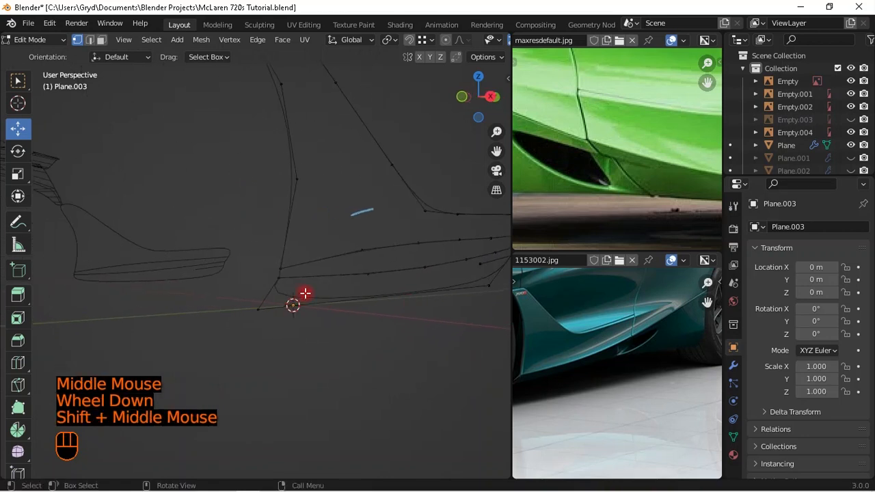
{"action": "scroll", "coordinate": [301, 292], "scroll_direction": "up", "scroll_amount": 3}
{"action": "scroll", "coordinate": [313, 346], "scroll_direction": "down", "scroll_amount": 1}
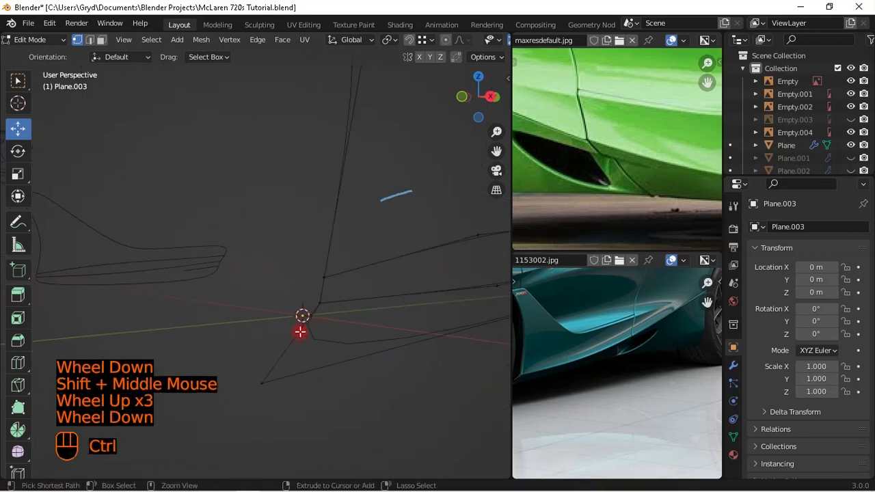
{"action": "key", "text": "ctrl+r"}
{"action": "left_click", "coordinate": [336, 363]}
- Check the front lower corner in the teal car photo and nudge the new vertex into shape in the front view
{"action": "middle_click_drag", "start_coordinate": [610, 310], "coordinate": [623, 336]}
{"action": "scroll", "coordinate": [642, 298], "scroll_direction": "up", "scroll_amount": 2}
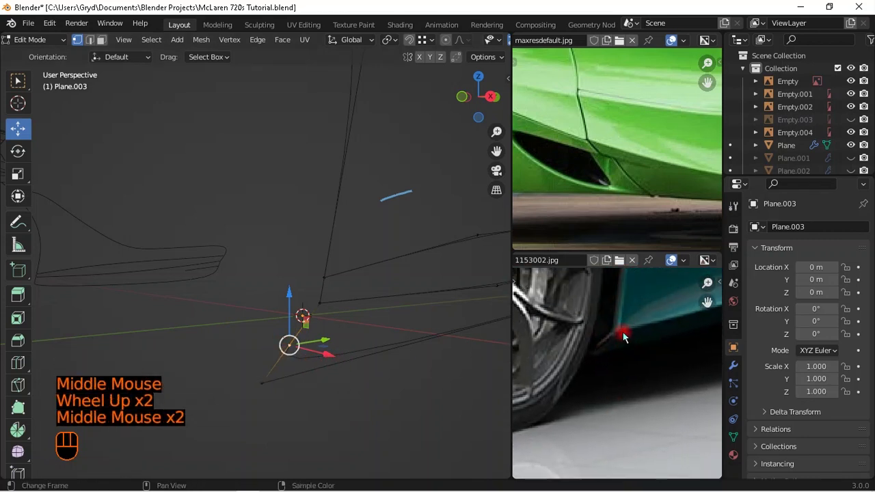
{"action": "middle_click_drag", "start_coordinate": [376, 353], "coordinate": [307, 336]}
{"action": "key", "text": "KP_1"}
{"action": "scroll", "coordinate": [439, 309], "scroll_direction": "up", "scroll_amount": 1}
{"action": "scroll", "coordinate": [356, 273], "scroll_direction": "up", "scroll_amount": 2}
{"action": "middle_click_drag", "start_coordinate": [439, 309], "coordinate": [361, 308], "text": "shift"}
{"action": "key", "text": "g"}
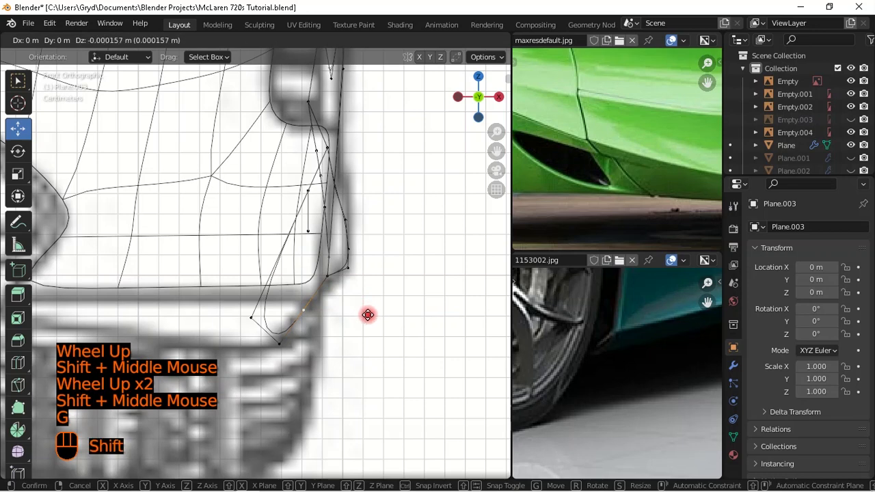
{"action": "left_click", "coordinate": [406, 320], "text": "shift"}
- Add three evenly spaced loop cuts along the panel's long lower edge
{"action": "middle_click_drag", "start_coordinate": [406, 316], "coordinate": [319, 312]}
{"action": "scroll", "coordinate": [336, 317], "scroll_direction": "down", "scroll_amount": 2}
{"action": "scroll", "coordinate": [294, 286], "scroll_direction": "down", "scroll_amount": 1}
{"action": "key", "text": "ctrl+r"}
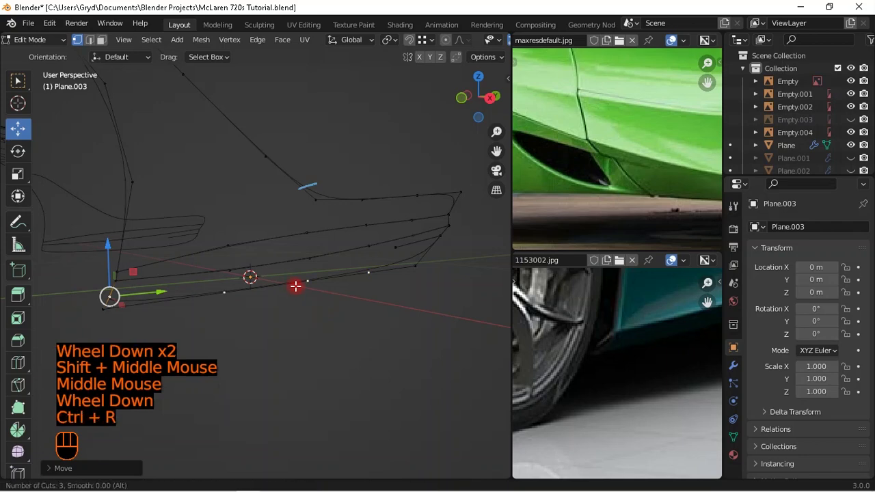
{"action": "left_click", "coordinate": [295, 285]}
{"action": "right_click", "coordinate": [295, 286]}
- Leave mesh editing and inspect the panel's outline from several angles against the green car photo
{"action": "middle_click_drag", "start_coordinate": [295, 285], "coordinate": [305, 393]}
{"action": "scroll", "coordinate": [413, 316], "scroll_direction": "down", "scroll_amount": 1}
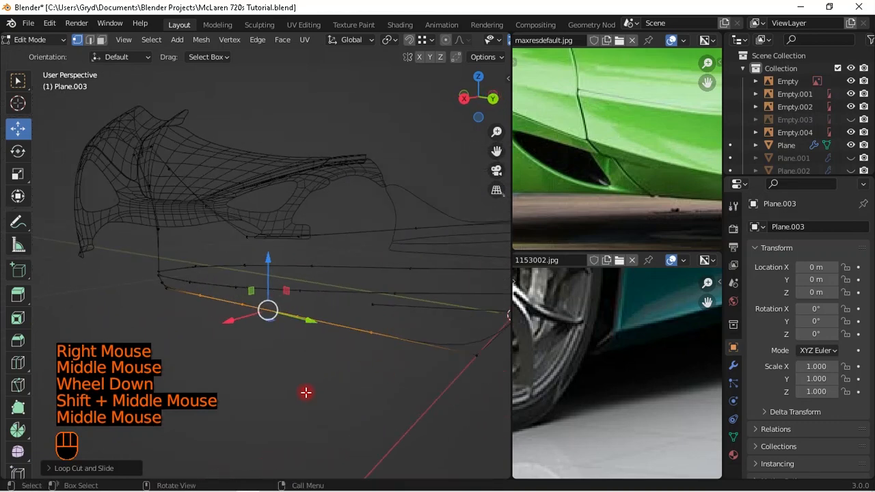
{"action": "left_click", "coordinate": [240, 343]}
{"action": "key", "text": "Tab"}
{"action": "middle_click_drag", "start_coordinate": [240, 344], "coordinate": [379, 216]}
{"action": "scroll", "coordinate": [335, 348], "scroll_direction": "down", "scroll_amount": 1}
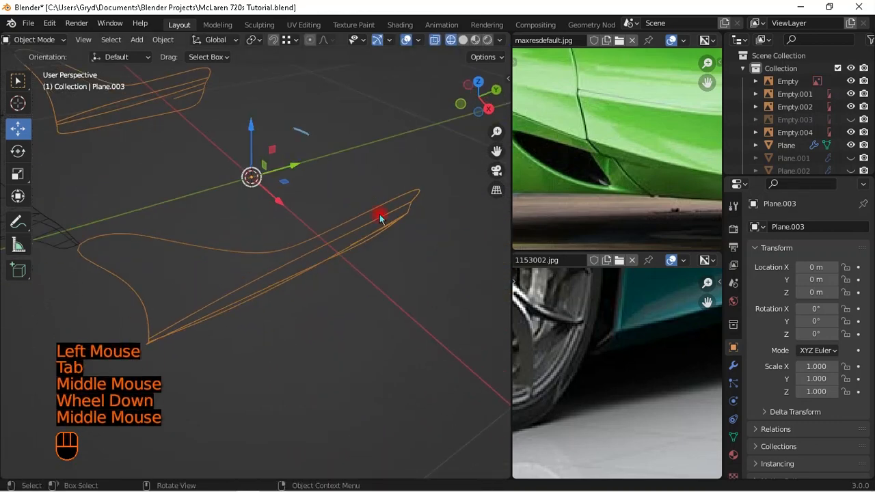
{"action": "scroll", "coordinate": [687, 133], "scroll_direction": "down", "scroll_amount": 1}
{"action": "scroll", "coordinate": [657, 141], "scroll_direction": "down", "scroll_amount": 1}
{"action": "middle_click_drag", "start_coordinate": [656, 140], "coordinate": [593, 169]}
{"action": "scroll", "coordinate": [315, 257], "scroll_direction": "up", "scroll_amount": 1}
{"action": "middle_click_drag", "start_coordinate": [293, 283], "coordinate": [281, 314]}
{"action": "scroll", "coordinate": [324, 251], "scroll_direction": "down", "scroll_amount": 1}
{"action": "scroll", "coordinate": [300, 249], "scroll_direction": "down", "scroll_amount": 1}
{"action": "middle_click_drag", "start_coordinate": [300, 248], "coordinate": [295, 256]}
- Fill the two uppermost faces between the panel's wheel arch edge and its sloping upper edge
{"action": "key", "text": "Tab"}
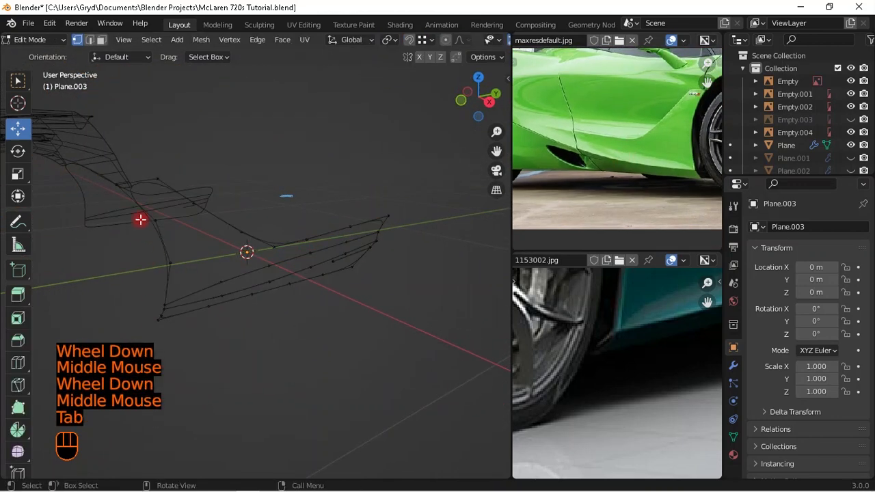
{"action": "middle_click_drag", "start_coordinate": [203, 221], "coordinate": [253, 252], "text": "shift"}
{"action": "left_click", "coordinate": [246, 242]}
{"action": "left_click", "coordinate": [212, 262]}
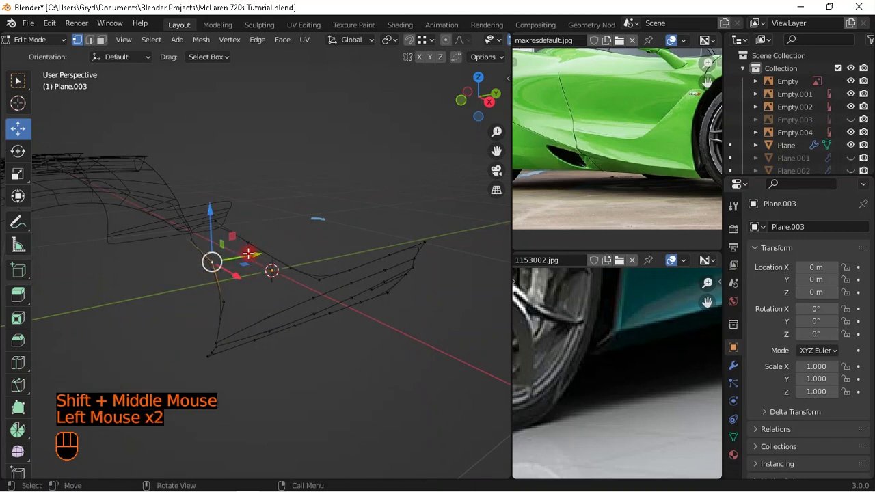
{"action": "left_click", "coordinate": [331, 260], "text": "ctrl"}
{"action": "middle_click_drag", "start_coordinate": [331, 260], "coordinate": [299, 259]}
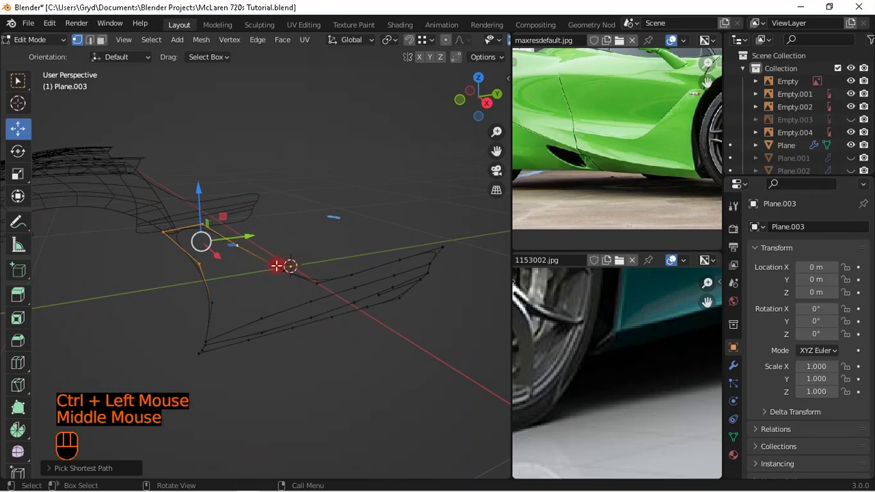
{"action": "key", "text": "f"}
{"action": "left_click_drag", "start_coordinate": [82, 204], "coordinate": [213, 244], "text": "ctrl"}
{"action": "middle_click_drag", "start_coordinate": [213, 243], "coordinate": [209, 271]}
{"action": "scroll", "coordinate": [276, 301], "scroll_direction": "up", "scroll_amount": 2}
{"action": "key", "text": "f"}
- Fill the next two faces between the sloping upper edge and the first crease line
{"action": "middle_click_drag", "start_coordinate": [275, 300], "coordinate": [304, 260]}
{"action": "left_click", "coordinate": [284, 251]}
{"action": "left_click", "coordinate": [299, 308], "text": "ctrl"}
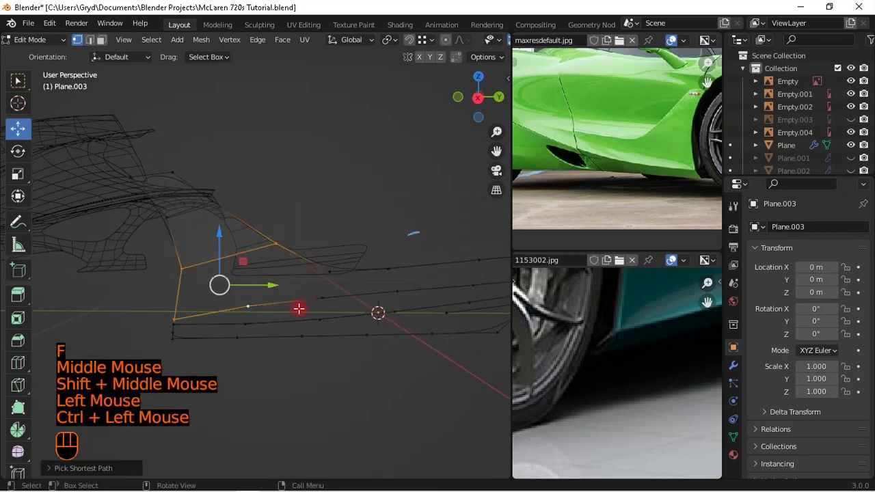
{"action": "key", "text": "f"}
{"action": "left_click", "coordinate": [338, 269]}
{"action": "left_click", "coordinate": [323, 294], "text": "ctrl"}
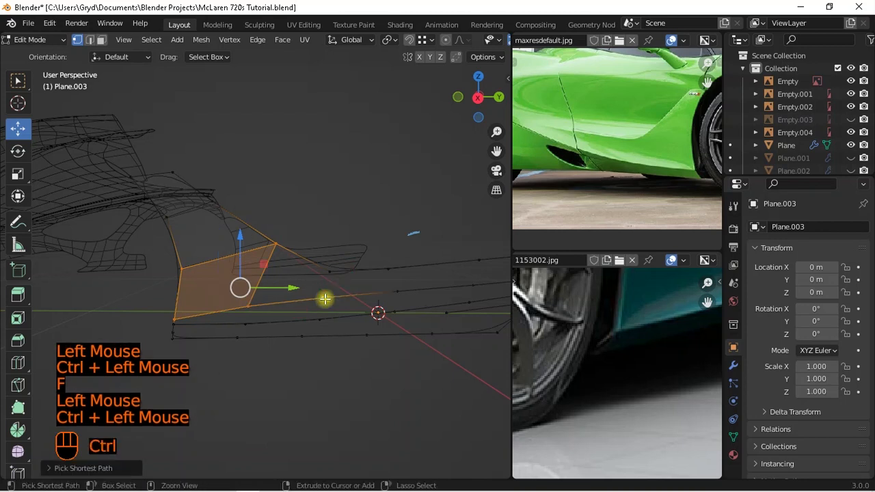
{"action": "left_click", "coordinate": [331, 268]}
{"action": "left_click", "coordinate": [332, 297], "text": "ctrl"}
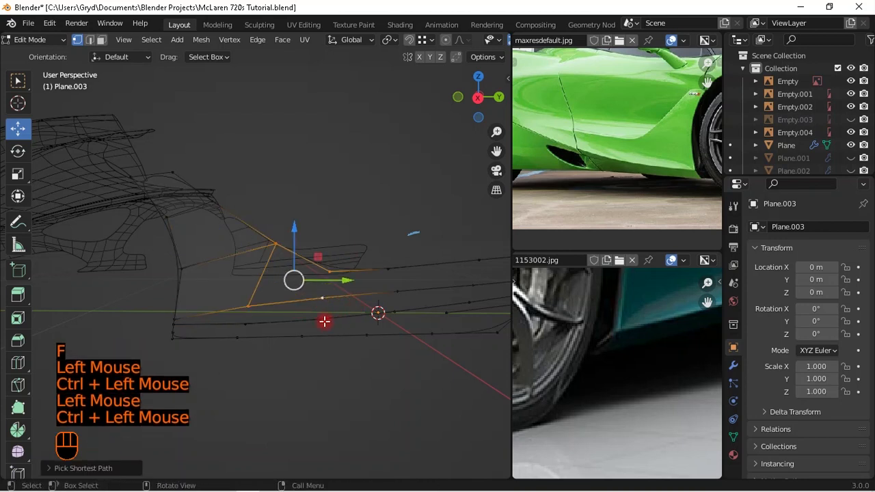
{"action": "key", "text": "f"}
- Fill the remaining faces of the upper strip towards the panel's slanted rear edge
{"action": "left_click_drag", "start_coordinate": [236, 197], "coordinate": [282, 355], "text": "ctrl"}
{"action": "middle_click_drag", "start_coordinate": [387, 346], "coordinate": [236, 364], "text": "shift"}
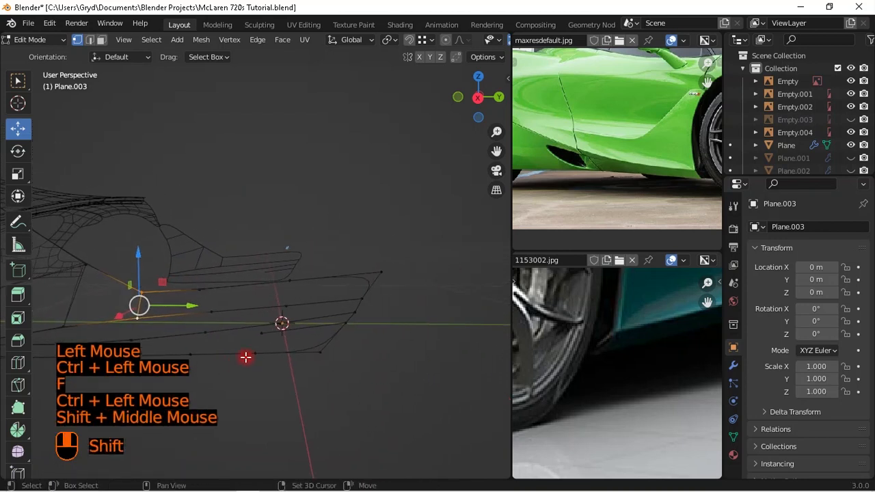
{"action": "key", "text": "f"}
{"action": "key", "text": "f"}
{"action": "key", "text": "f"}
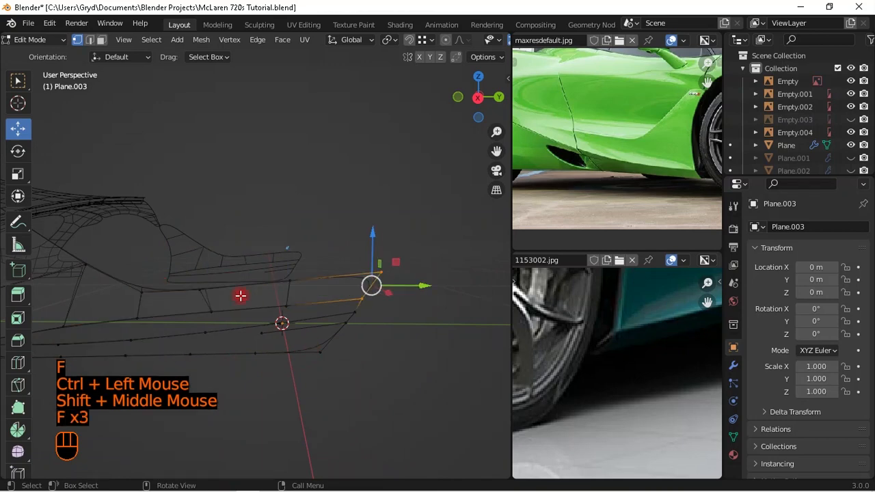
- Fill the narrow strip of faces between the first and second crease lines up to the rear edge
{"action": "scroll", "coordinate": [240, 295], "scroll_direction": "down", "scroll_amount": 1}
{"action": "middle_click_drag", "start_coordinate": [240, 296], "coordinate": [264, 263]}
{"action": "middle_click_drag", "start_coordinate": [263, 300], "coordinate": [305, 277], "text": "shift"}
{"action": "left_click", "coordinate": [224, 264]}
{"action": "left_click", "coordinate": [235, 287], "text": "ctrl"}
{"action": "key", "text": "f"}
{"action": "left_click", "coordinate": [162, 274], "text": "ctrl"}
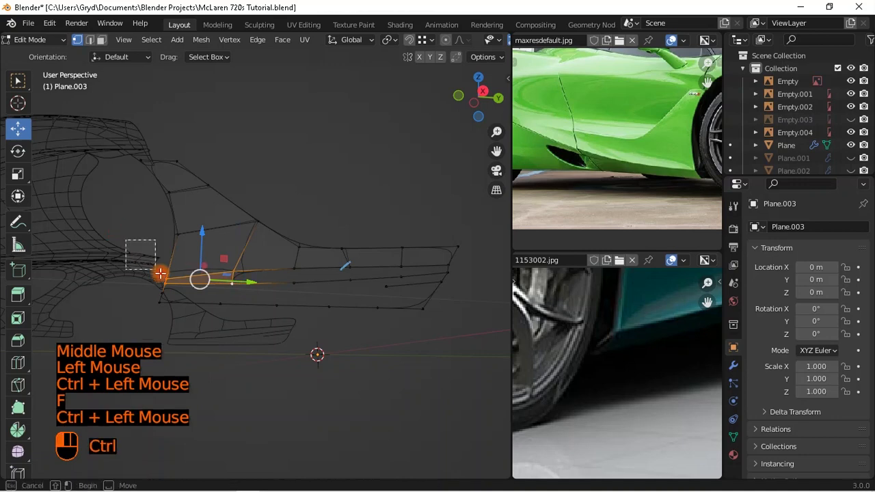
{"action": "middle_click_drag", "start_coordinate": [393, 344], "coordinate": [367, 353]}
{"action": "key", "text": "f"}
{"action": "key", "text": "f"}
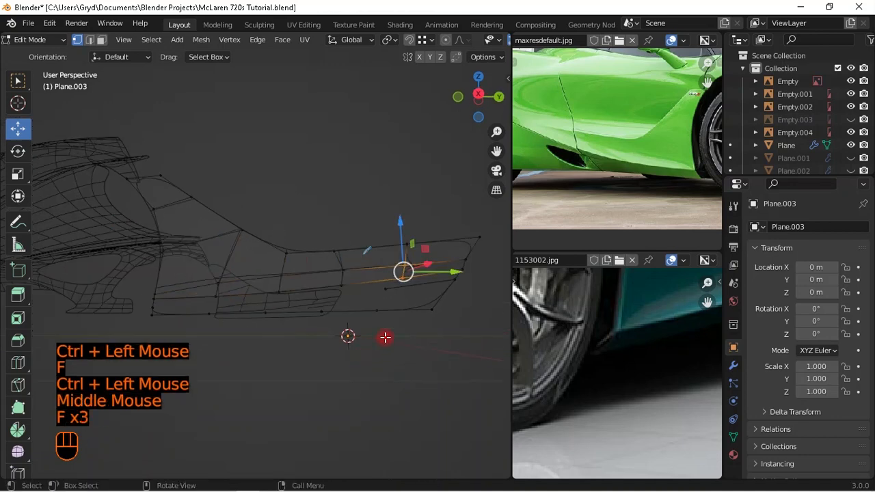
- Switch the viewport to solid shading and inspect the filled panel surface
{"action": "key", "text": "shift+z"}
{"action": "key", "text": "shift+z"}
{"action": "key", "text": "shift+z"}
{"action": "mouse_move", "coordinate": [387, 322]}
{"action": "middle_mouse_down"}
{"action": "mouse_move", "coordinate": [326, 326]}
{"action": "mouse_move", "coordinate": [307, 349]}
{"action": "mouse_move", "coordinate": [293, 305]}
{"action": "mouse_move", "coordinate": [268, 298]}
{"action": "mouse_move", "coordinate": [213, 311]}
{"action": "middle_mouse_up"}
{"action": "scroll", "coordinate": [294, 305], "scroll_direction": "up", "scroll_amount": 1}
{"action": "middle_click_drag", "start_coordinate": [330, 314], "coordinate": [213, 312], "text": "shift"}
- Fill the bottom strip's faces from the wheel arch corner back to the intake opening
{"action": "left_click", "coordinate": [193, 321]}
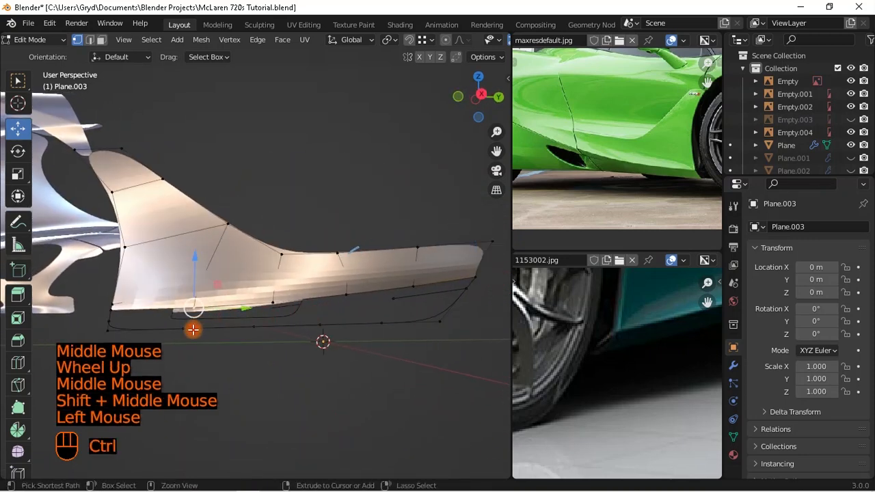
{"action": "left_click", "coordinate": [142, 319], "text": "ctrl"}
{"action": "middle_click_drag", "start_coordinate": [142, 319], "coordinate": [150, 323], "text": "shift"}
{"action": "middle_click_drag", "start_coordinate": [224, 322], "coordinate": [265, 308], "text": "shift"}
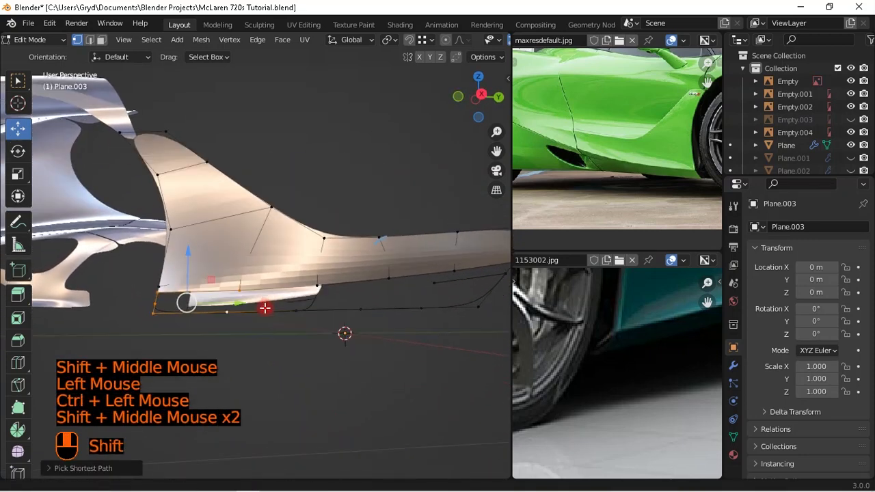
{"action": "key", "text": "f"}
{"action": "left_click", "coordinate": [172, 341], "text": "ctrl"}
{"action": "middle_click_drag", "start_coordinate": [172, 342], "coordinate": [367, 299], "text": "shift"}
{"action": "key", "text": "f"}
{"action": "key", "text": "f"}
- Fill the face between the second crease line and the extruded intake edge at the panel's rear
{"action": "left_click", "coordinate": [351, 283]}
{"action": "left_click", "coordinate": [326, 302], "text": "ctrl"}
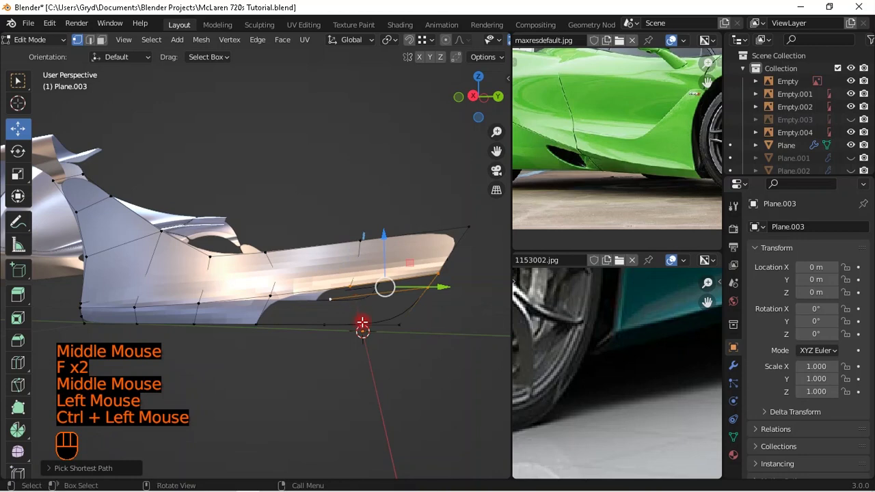
{"action": "key", "text": "f"}
{"action": "left_click", "coordinate": [331, 299]}
{"action": "middle_click_drag", "start_coordinate": [358, 323], "coordinate": [340, 282], "text": "shift"}
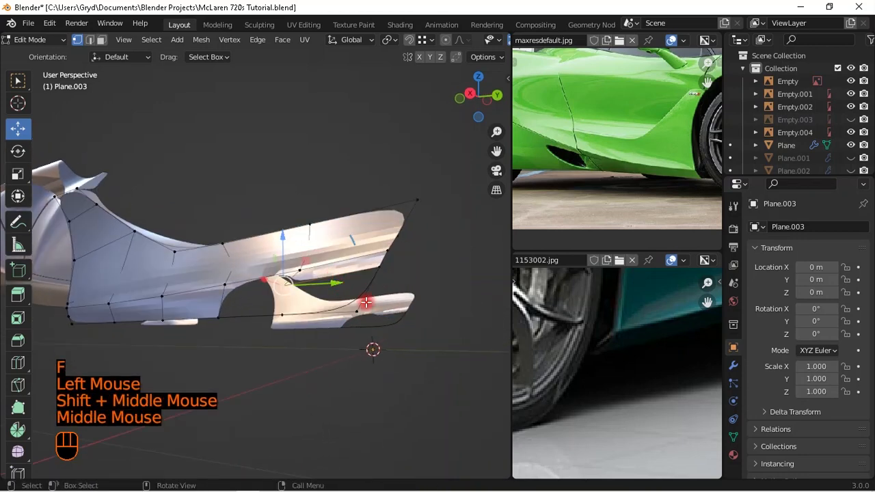
- Add a loop cut to the slanted rear edge below the intake and slide its vertex up towards the intake line
{"action": "key", "text": "KP_3"}
{"action": "middle_click_drag", "start_coordinate": [399, 294], "coordinate": [322, 344], "text": "shift"}
{"action": "left_click", "coordinate": [319, 340]}
{"action": "scroll", "coordinate": [319, 339], "scroll_direction": "up", "scroll_amount": 2}
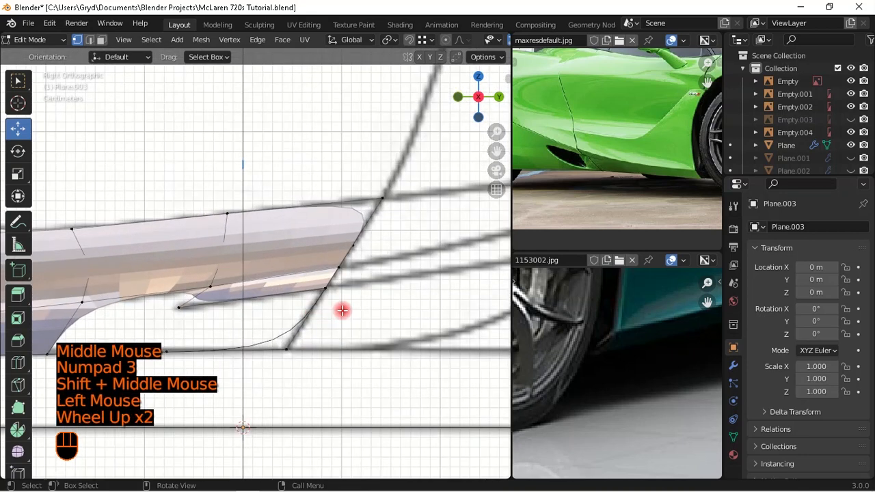
{"action": "scroll", "coordinate": [342, 310], "scroll_direction": "up", "scroll_amount": 1}
{"action": "key", "text": "ctrl+r"}
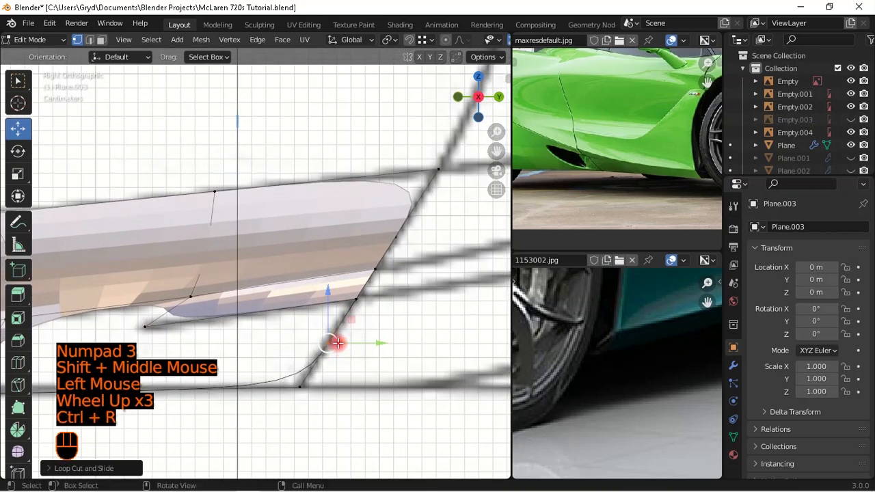
{"action": "scroll", "coordinate": [342, 338], "scroll_direction": "up", "scroll_amount": 1}
{"action": "left_click", "coordinate": [338, 343]}
{"action": "key", "text": "g"}
{"action": "key", "text": "g"}
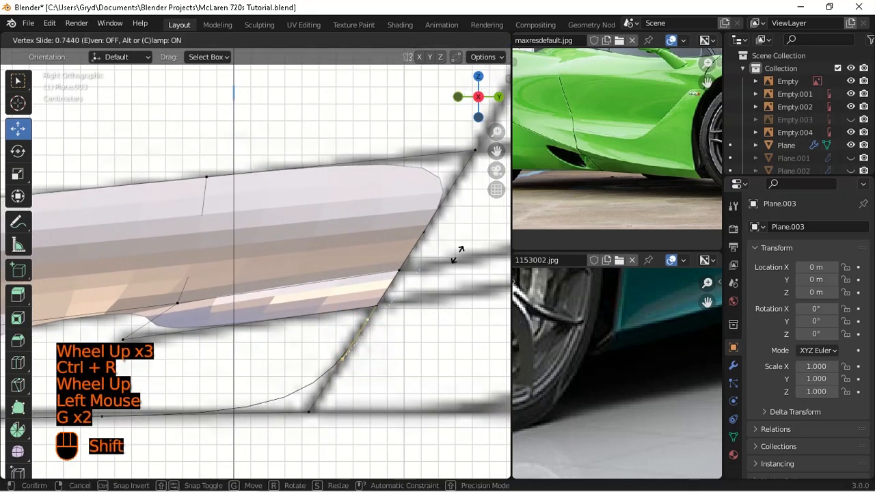
{"action": "left_click", "coordinate": [37, 166], "text": "shift"}
- Compare with the reference photos and move the new rear-edge vertex slightly inward along X
{"action": "middle_click_drag", "start_coordinate": [327, 314], "coordinate": [377, 294]}
{"action": "scroll", "coordinate": [403, 263], "scroll_direction": "down", "scroll_amount": 2}
{"action": "key", "text": "KP_1"}
{"action": "middle_click_drag", "start_coordinate": [392, 253], "coordinate": [422, 264], "text": "shift"}
{"action": "scroll", "coordinate": [349, 236], "scroll_direction": "up", "scroll_amount": 1}
{"action": "scroll", "coordinate": [428, 327], "scroll_direction": "up", "scroll_amount": 2}
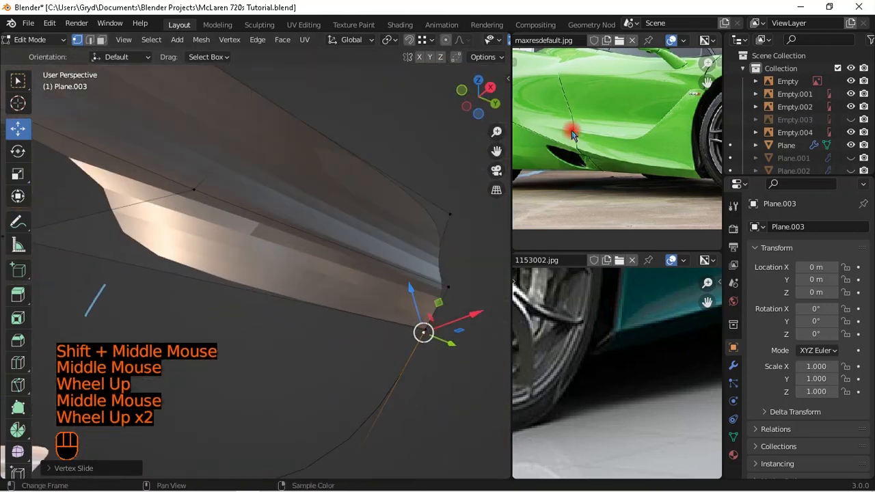
{"action": "scroll", "coordinate": [560, 154], "scroll_direction": "up", "scroll_amount": 2}
{"action": "middle_click_drag", "start_coordinate": [549, 170], "coordinate": [605, 172]}
{"action": "scroll", "coordinate": [583, 160], "scroll_direction": "up", "scroll_amount": 2}
{"action": "middle_click_drag", "start_coordinate": [684, 308], "coordinate": [630, 371]}
{"action": "middle_click_drag", "start_coordinate": [440, 328], "coordinate": [384, 275]}
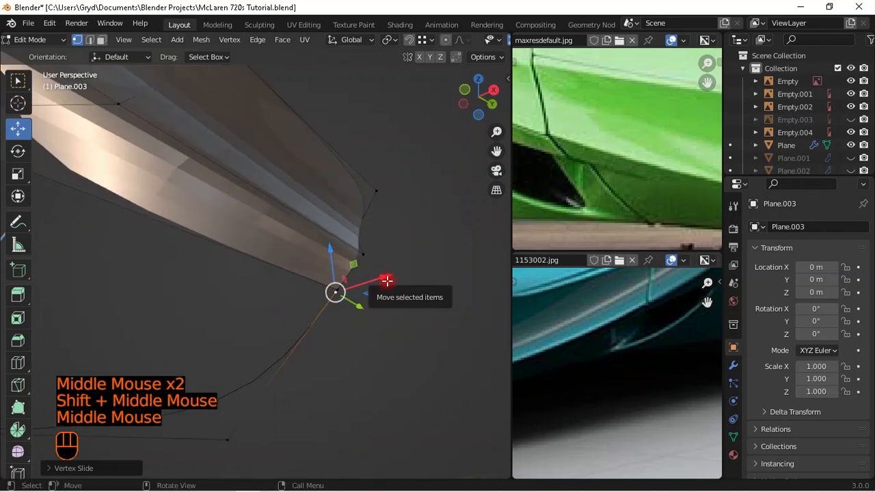
{"action": "left_click_drag", "start_coordinate": [387, 281], "coordinate": [373, 279]}
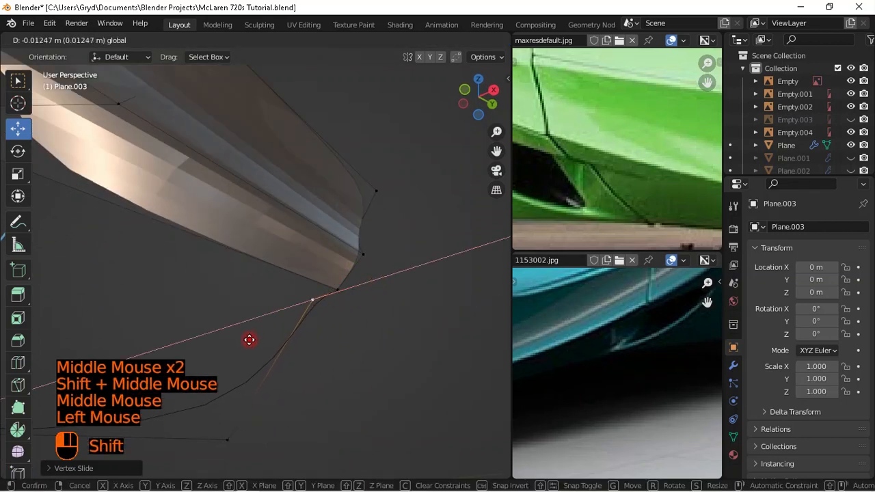
{"action": "left_click_drag", "start_coordinate": [250, 339], "coordinate": [351, 302]}
- Fill the face of the bottom strip just ahead of the intake opening
{"action": "scroll", "coordinate": [351, 303], "scroll_direction": "down", "scroll_amount": 1}
{"action": "scroll", "coordinate": [352, 303], "scroll_direction": "down", "scroll_amount": 2}
{"action": "middle_click_drag", "start_coordinate": [351, 303], "coordinate": [381, 289]}
{"action": "scroll", "coordinate": [314, 359], "scroll_direction": "down", "scroll_amount": 1}
{"action": "scroll", "coordinate": [328, 309], "scroll_direction": "down", "scroll_amount": 2}
{"action": "scroll", "coordinate": [324, 283], "scroll_direction": "up", "scroll_amount": 3}
{"action": "scroll", "coordinate": [301, 319], "scroll_direction": "down", "scroll_amount": 1}
{"action": "middle_click_drag", "start_coordinate": [300, 318], "coordinate": [290, 307], "text": "shift"}
{"action": "middle_click_drag", "start_coordinate": [291, 308], "coordinate": [333, 269]}
{"action": "scroll", "coordinate": [207, 243], "scroll_direction": "up", "scroll_amount": 1}
{"action": "left_click", "coordinate": [176, 239], "text": "ctrl"}
{"action": "key", "text": "f"}
- Add a centred loop cut running lengthwise along the bottom strip
{"action": "scroll", "coordinate": [230, 248], "scroll_direction": "down", "scroll_amount": 2}
{"action": "middle_click_drag", "start_coordinate": [230, 248], "coordinate": [149, 298]}
{"action": "middle_click_drag", "start_coordinate": [149, 298], "coordinate": [266, 291], "text": "shift"}
{"action": "scroll", "coordinate": [267, 291], "scroll_direction": "down", "scroll_amount": 1}
{"action": "key", "text": "ctrl+r"}
{"action": "left_click", "coordinate": [130, 268]}
{"action": "right_click", "coordinate": [130, 269]}
- In front wireframe view, move the new loop slightly outward and down to round the sill's profile
{"action": "middle_click_drag", "start_coordinate": [70, 268], "coordinate": [328, 295]}
{"action": "scroll", "coordinate": [248, 301], "scroll_direction": "up", "scroll_amount": 1}
{"action": "key", "text": "KP_1"}
{"action": "scroll", "coordinate": [275, 307], "scroll_direction": "up", "scroll_amount": 1}
{"action": "scroll", "coordinate": [285, 269], "scroll_direction": "up", "scroll_amount": 2}
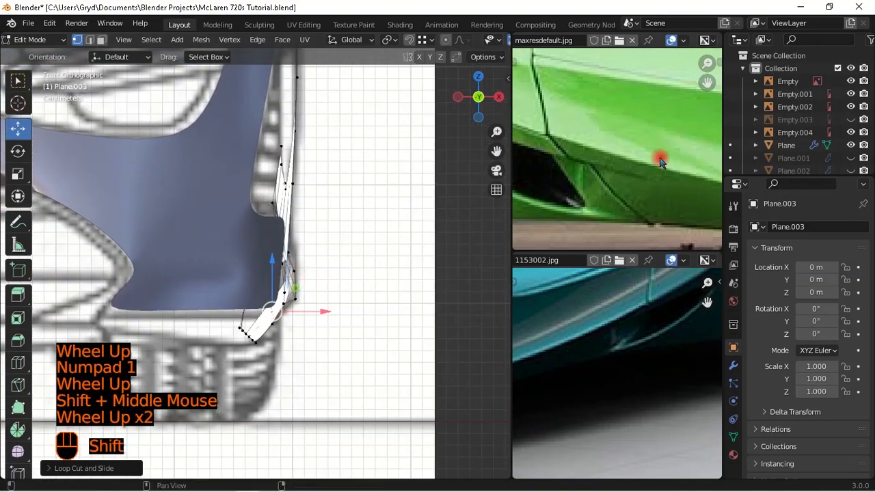
{"action": "scroll", "coordinate": [664, 170], "scroll_direction": "down", "scroll_amount": 1}
{"action": "middle_click_drag", "start_coordinate": [664, 170], "coordinate": [602, 172]}
{"action": "scroll", "coordinate": [351, 242], "scroll_direction": "up", "scroll_amount": 2}
{"action": "middle_click_drag", "start_coordinate": [345, 348], "coordinate": [318, 254], "text": "shift"}
{"action": "scroll", "coordinate": [305, 285], "scroll_direction": "up", "scroll_amount": 1}
{"action": "key", "text": "shift+z"}
{"action": "scroll", "coordinate": [294, 294], "scroll_direction": "up", "scroll_amount": 2}
{"action": "scroll", "coordinate": [304, 290], "scroll_direction": "up", "scroll_amount": 2}
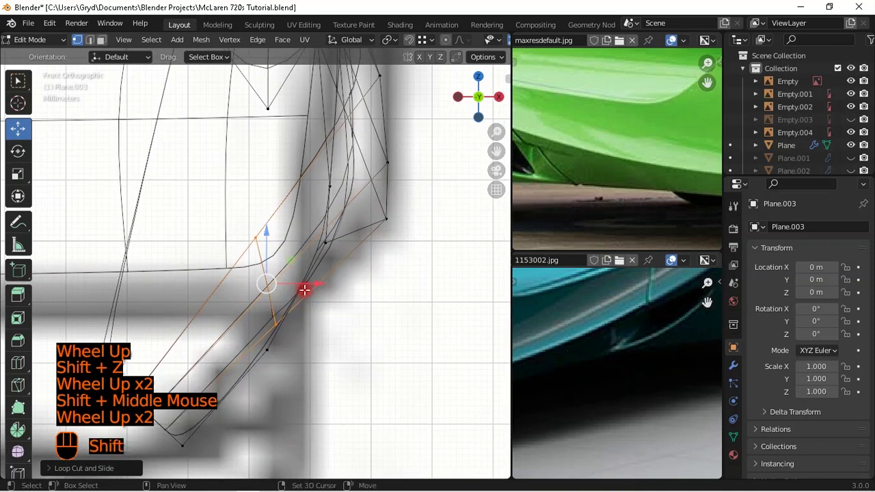
{"action": "middle_click_drag", "start_coordinate": [305, 289], "coordinate": [334, 281], "text": "shift"}
{"action": "scroll", "coordinate": [334, 281], "scroll_direction": "up", "scroll_amount": 2}
{"action": "middle_click_drag", "start_coordinate": [389, 285], "coordinate": [350, 281], "text": "shift"}
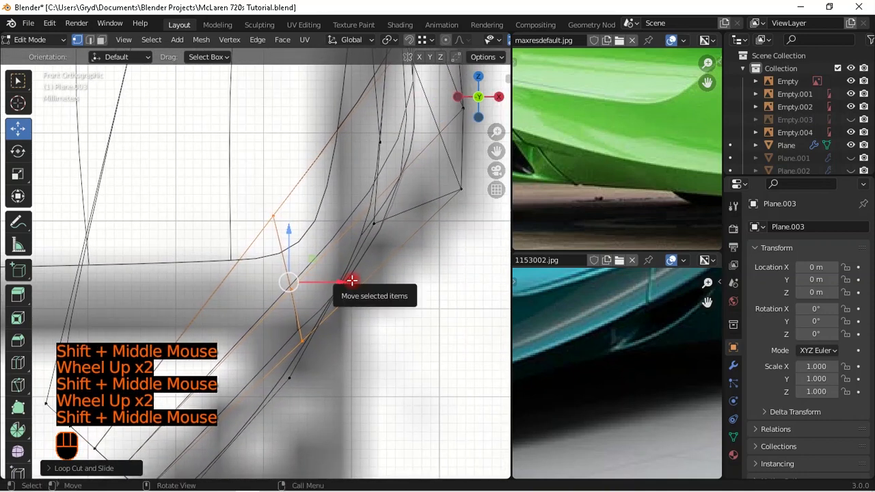
{"action": "key", "text": "g"}
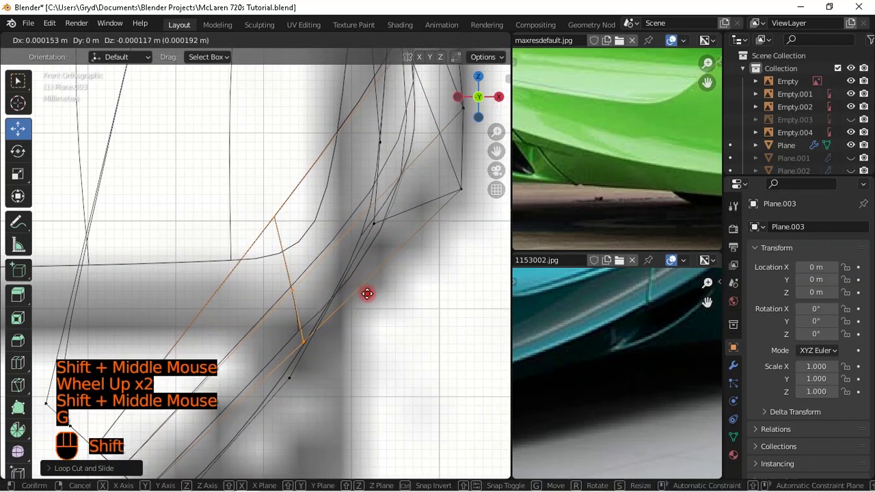
{"action": "left_click", "coordinate": [435, 362], "text": "shift"}
- Return to solid shading and fill the face between the crease line and the new loop, back to the intake edge vertex
{"action": "scroll", "coordinate": [354, 281], "scroll_direction": "down", "scroll_amount": 2}
{"action": "middle_click_drag", "start_coordinate": [353, 281], "coordinate": [278, 285]}
{"action": "scroll", "coordinate": [334, 269], "scroll_direction": "down", "scroll_amount": 1}
{"action": "key", "text": "shift+z"}
{"action": "scroll", "coordinate": [334, 269], "scroll_direction": "down", "scroll_amount": 1}
{"action": "mouse_move", "coordinate": [334, 269]}
{"action": "middle_mouse_down", "text": "shift"}
{"action": "mouse_move", "coordinate": [395, 250]}
{"action": "mouse_move", "coordinate": [375, 272]}
{"action": "middle_mouse_up", "text": "shift"}
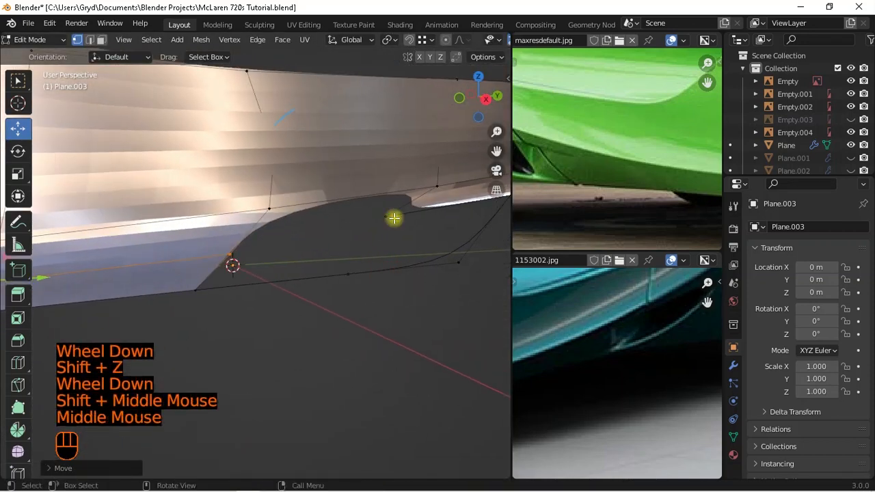
{"action": "left_click", "coordinate": [394, 218]}
{"action": "left_click", "coordinate": [246, 259], "text": "ctrl"}
{"action": "key", "text": "f"}
- Fill the face below it, from the new loop down to the sill's bottom edge
{"action": "middle_click_drag", "start_coordinate": [341, 270], "coordinate": [384, 265]}
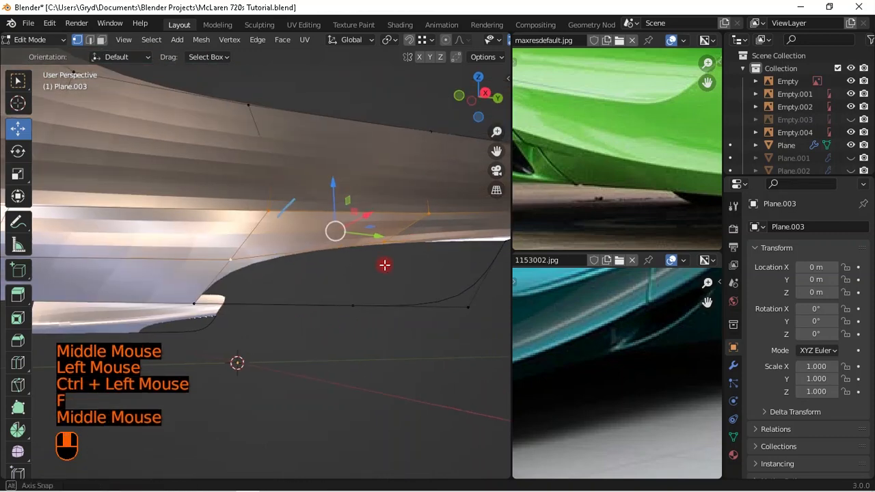
{"action": "left_click", "coordinate": [381, 237]}
{"action": "left_click", "coordinate": [360, 305], "text": "ctrl"}
{"action": "scroll", "coordinate": [406, 315], "scroll_direction": "down", "scroll_amount": 1}
{"action": "key", "text": "f"}
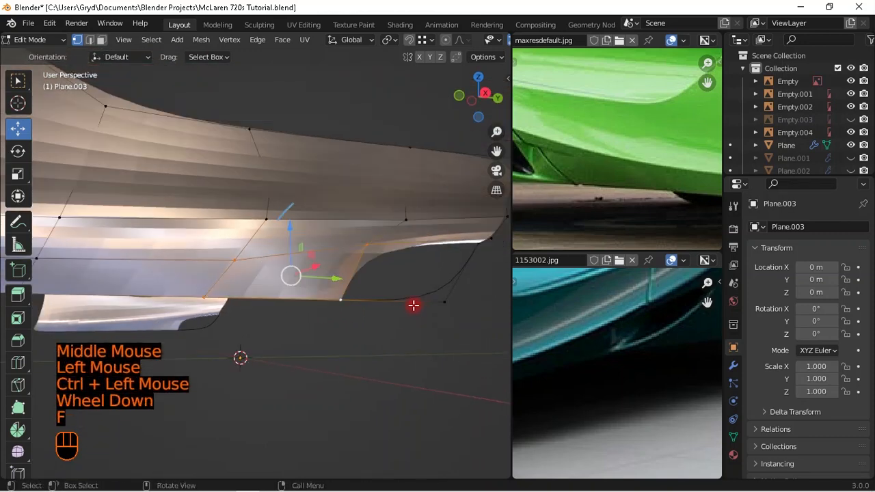
- Fill the remaining rear corner face between the intake line, the slanted rear edge and the bottom edge
{"action": "middle_click_drag", "start_coordinate": [412, 305], "coordinate": [378, 296], "text": "shift"}
{"action": "left_click", "coordinate": [408, 302]}
{"action": "left_click", "coordinate": [328, 249], "text": "ctrl+shift"}
{"action": "middle_click_drag", "start_coordinate": [431, 318], "coordinate": [412, 307]}
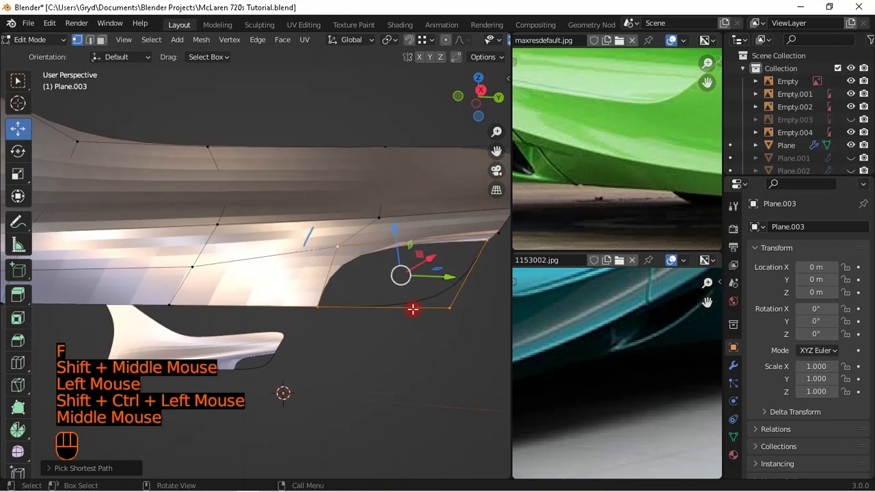
{"action": "key", "text": "f"}
- Slide the middle vertex of the sill's lower line up along its cross edge towards the crease
{"action": "scroll", "coordinate": [338, 304], "scroll_direction": "down", "scroll_amount": 1}
{"action": "middle_click_drag", "start_coordinate": [170, 287], "coordinate": [267, 289], "text": "shift"}
{"action": "left_click", "coordinate": [329, 293]}
{"action": "middle_click_drag", "start_coordinate": [328, 293], "coordinate": [301, 278]}
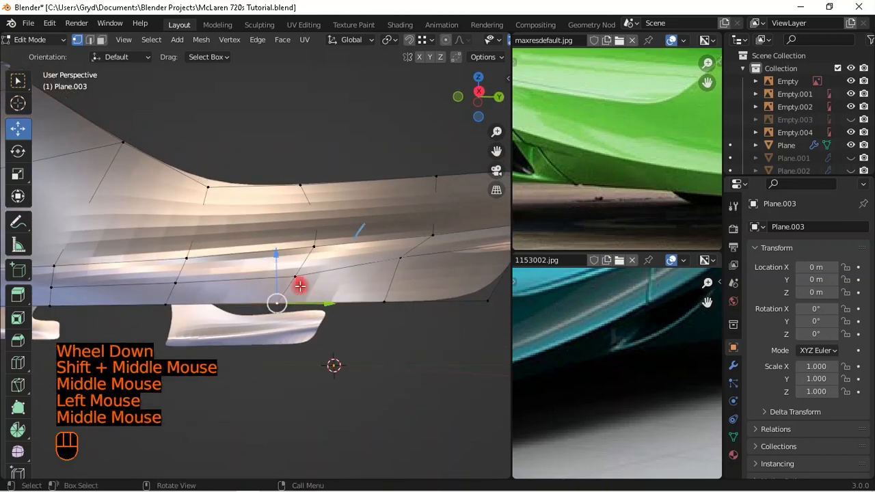
{"action": "left_click", "coordinate": [308, 294]}
{"action": "key", "text": "g"}
{"action": "key", "text": "g"}
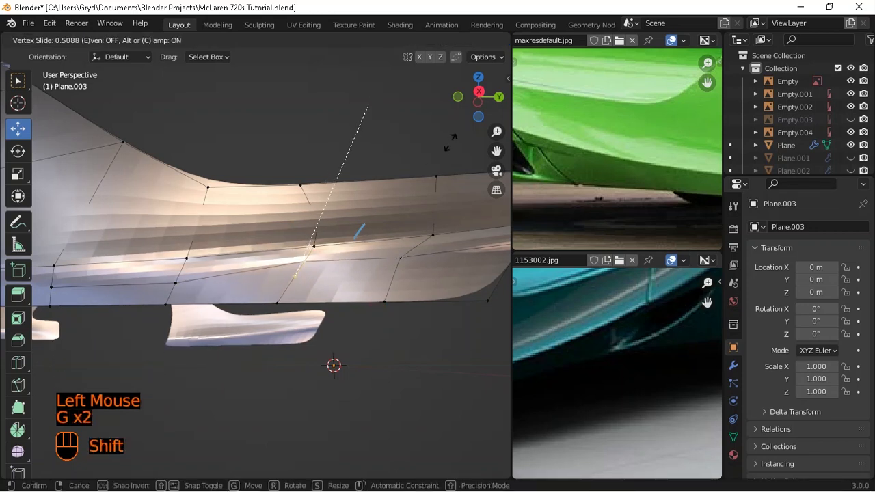
{"action": "left_click", "coordinate": [434, 222], "text": "shift"}
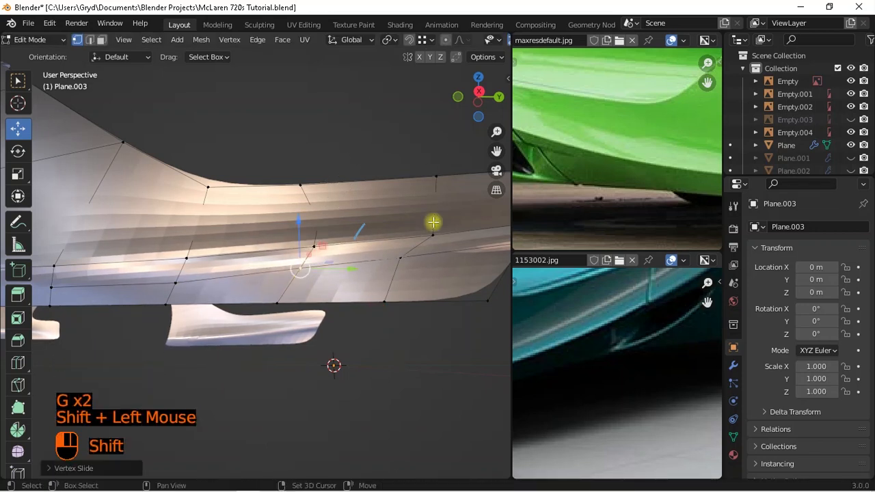
- Slide the next lower-line vertex towards the front wheel arch up its cross edge by a factor of about 0.195
{"action": "left_click", "coordinate": [173, 283]}
{"action": "key", "text": "g"}
{"action": "key", "text": "g"}
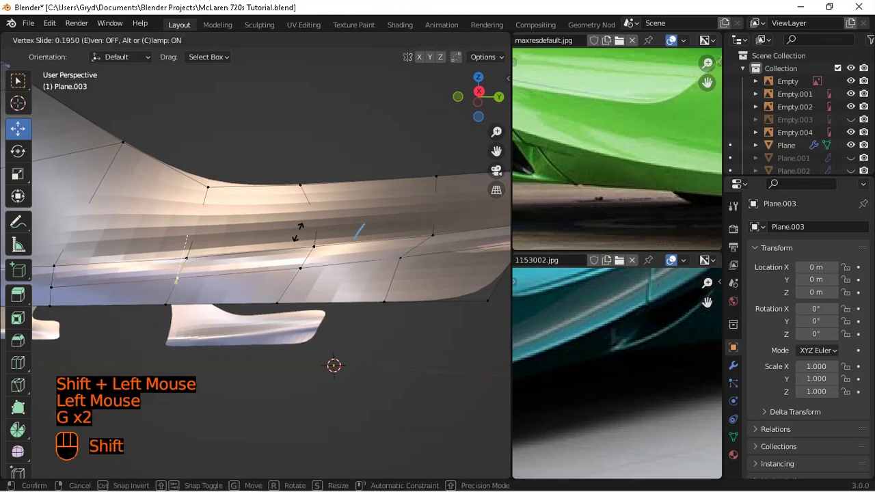
{"action": "left_click", "coordinate": [298, 232], "text": "shift"}
{"action": "middle_click_drag", "start_coordinate": [225, 309], "coordinate": [310, 287], "text": "shift"}
{"action": "left_click", "coordinate": [305, 263]}
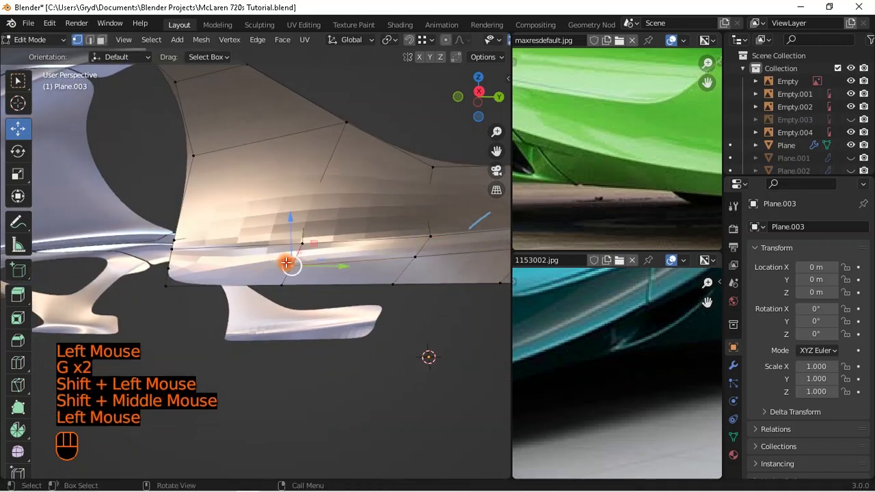
{"action": "left_click", "coordinate": [185, 262], "text": "shift"}
{"action": "middle_click_drag", "start_coordinate": [292, 279], "coordinate": [266, 251]}
{"action": "key", "text": "j"}
- Leave mesh editing, set the lower side panel to smooth shading and inspect the surface from several angles
{"action": "key", "text": "Tab"}
{"action": "scroll", "coordinate": [356, 242], "scroll_direction": "down", "scroll_amount": 2}
{"action": "scroll", "coordinate": [338, 301], "scroll_direction": "down", "scroll_amount": 2}
{"action": "right_click", "coordinate": [266, 251]}
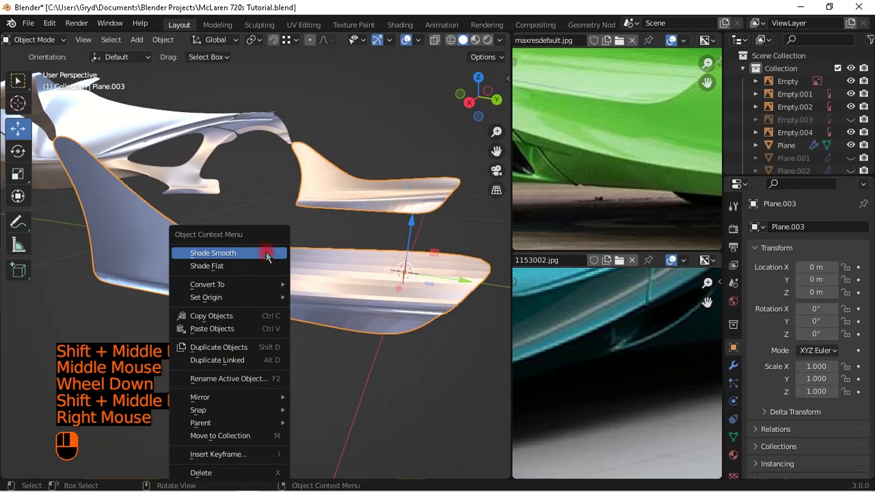
{"action": "left_click", "coordinate": [266, 254]}
{"action": "middle_click_drag", "start_coordinate": [267, 254], "coordinate": [367, 347]}
{"action": "left_click", "coordinate": [437, 353]}
{"action": "scroll", "coordinate": [236, 385], "scroll_direction": "down", "scroll_amount": 1}
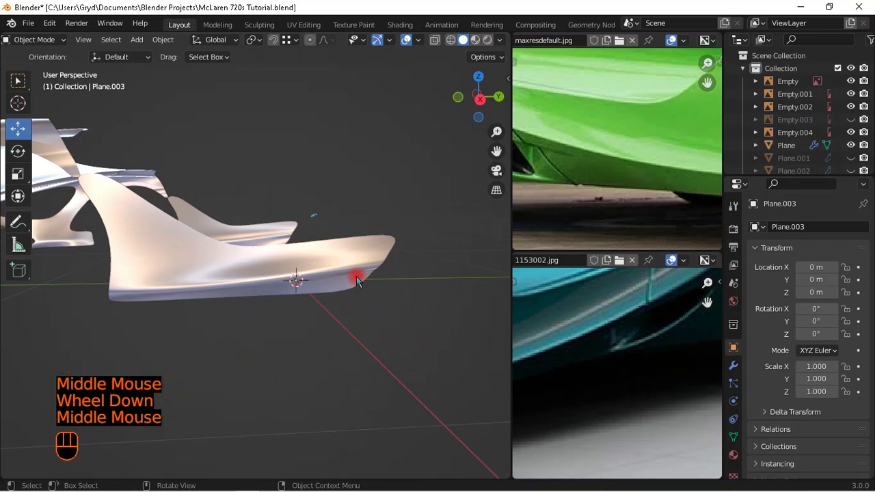
{"action": "middle_click_drag", "start_coordinate": [311, 201], "coordinate": [343, 279]}
{"action": "middle_click_drag", "start_coordinate": [344, 278], "coordinate": [320, 250], "text": "shift"}
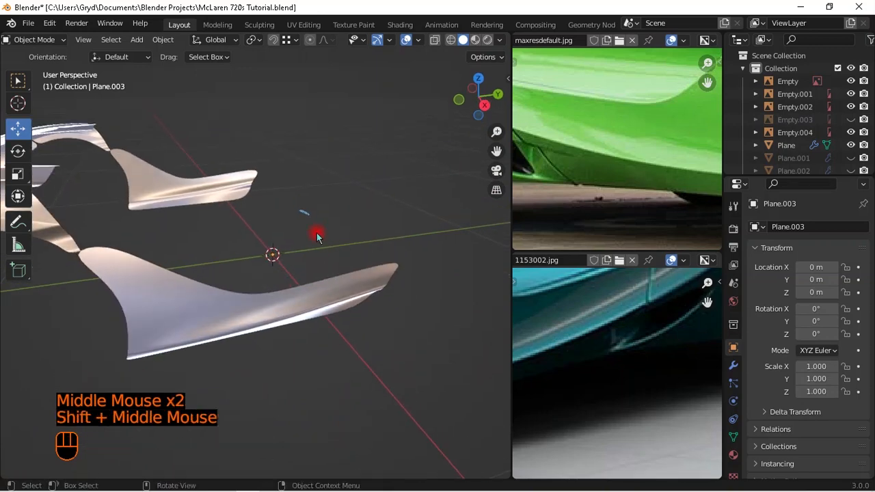
- Unhide all objects and hide only Plane.002 again
{"action": "key", "text": "alt+h"}
{"action": "middle_click_drag", "start_coordinate": [336, 246], "coordinate": [303, 255]}
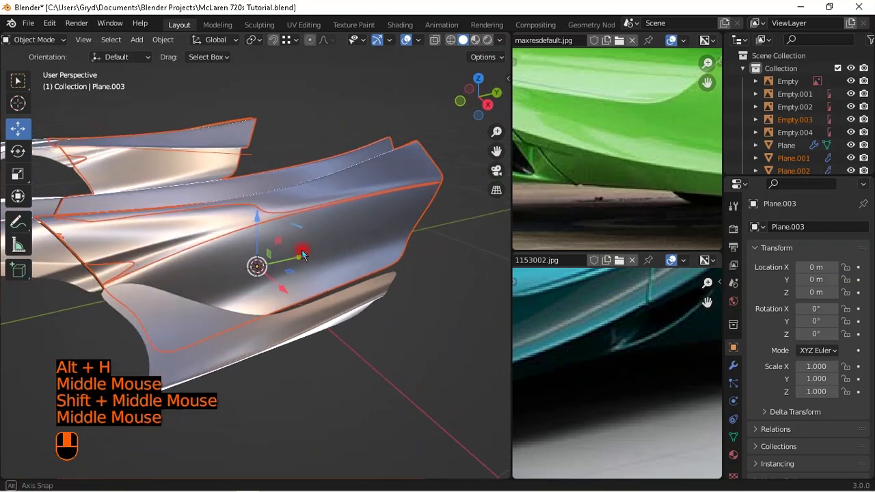
{"action": "left_click", "coordinate": [152, 233]}
{"action": "key", "text": "h"}
- Examine the gap between the door panel and the lower side panel against the side blueprint
{"action": "middle_click_drag", "start_coordinate": [215, 225], "coordinate": [303, 260]}
{"action": "scroll", "coordinate": [236, 273], "scroll_direction": "up", "scroll_amount": 2}
{"action": "key", "text": "KP_3"}
{"action": "middle_click_drag", "start_coordinate": [313, 220], "coordinate": [297, 258], "text": "shift"}
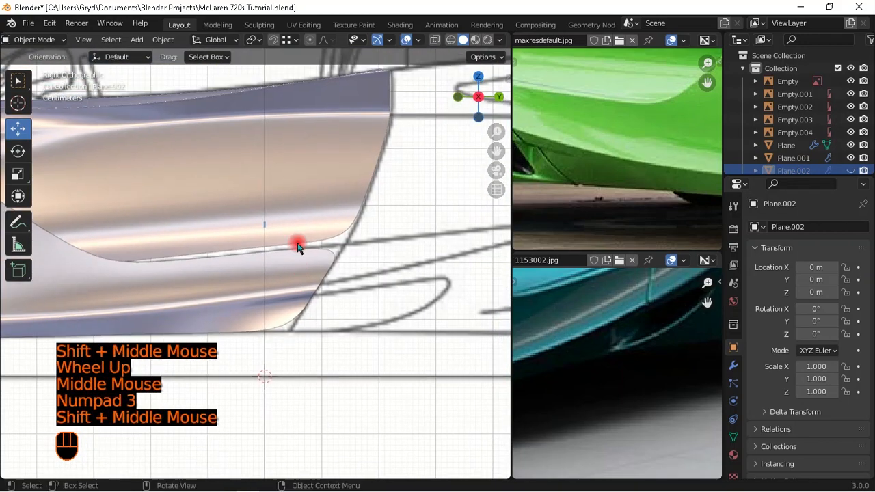
{"action": "scroll", "coordinate": [327, 242], "scroll_direction": "up", "scroll_amount": 3}
{"action": "key", "text": "Tab"}
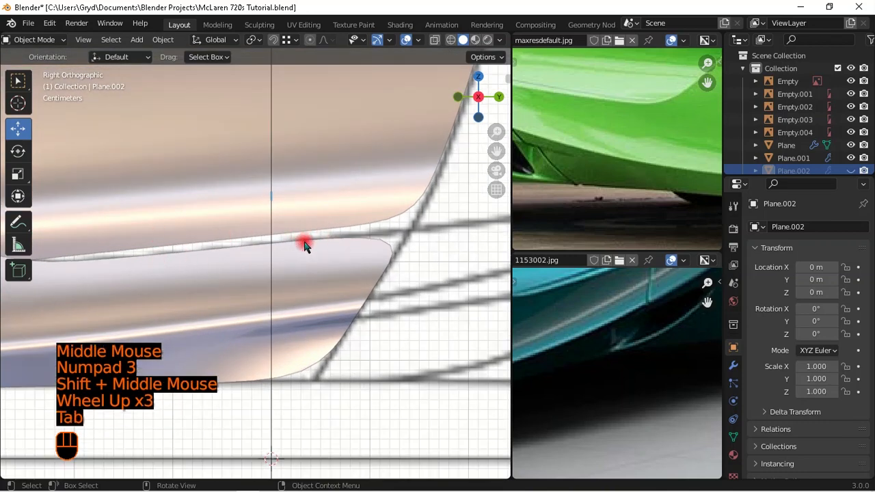
{"action": "left_click", "coordinate": [326, 262]}
{"action": "key", "text": "Tab"}
{"action": "scroll", "coordinate": [326, 260], "scroll_direction": "down", "scroll_amount": 3}
{"action": "middle_click_drag", "start_coordinate": [326, 260], "coordinate": [372, 249]}
- Duplicate the door panel's lower edge in place and separate it into its own object
{"action": "key", "text": "Tab"}
{"action": "left_click", "coordinate": [294, 239]}
{"action": "key", "text": "Tab"}
{"action": "left_click", "coordinate": [343, 272]}
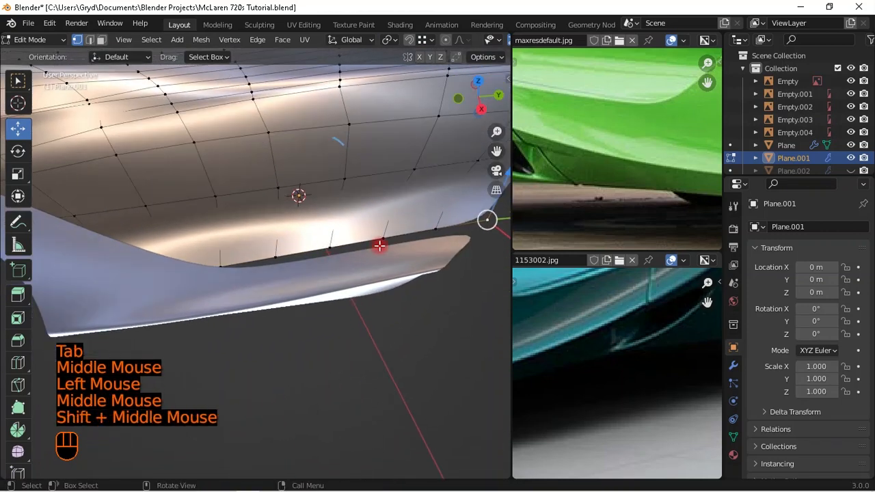
{"action": "middle_click_drag", "start_coordinate": [273, 266], "coordinate": [281, 308]}
{"action": "left_click", "coordinate": [240, 272], "text": "ctrl"}
{"action": "key", "text": "shift+z"}
{"action": "left_click", "coordinate": [199, 273], "text": "shift"}
{"action": "middle_click_drag", "start_coordinate": [307, 263], "coordinate": [307, 287]}
{"action": "key", "text": "shift+d"}
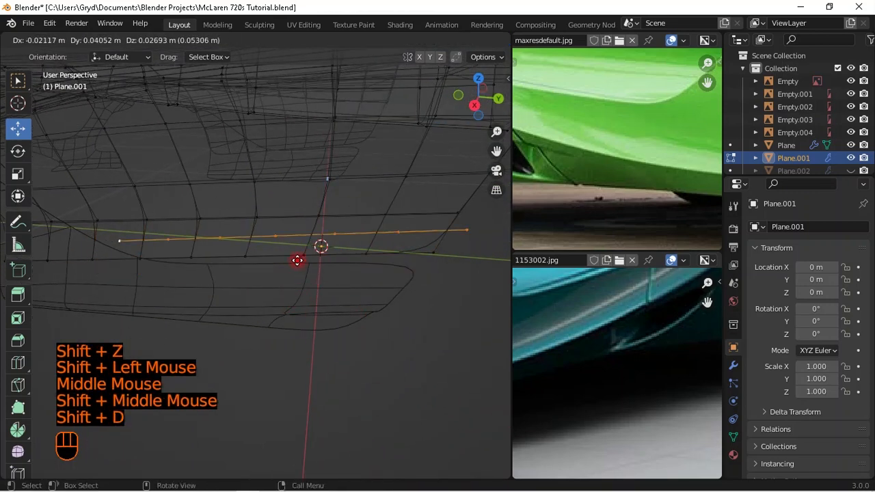
{"action": "right_click", "coordinate": [297, 260]}
{"action": "key", "text": "p"}
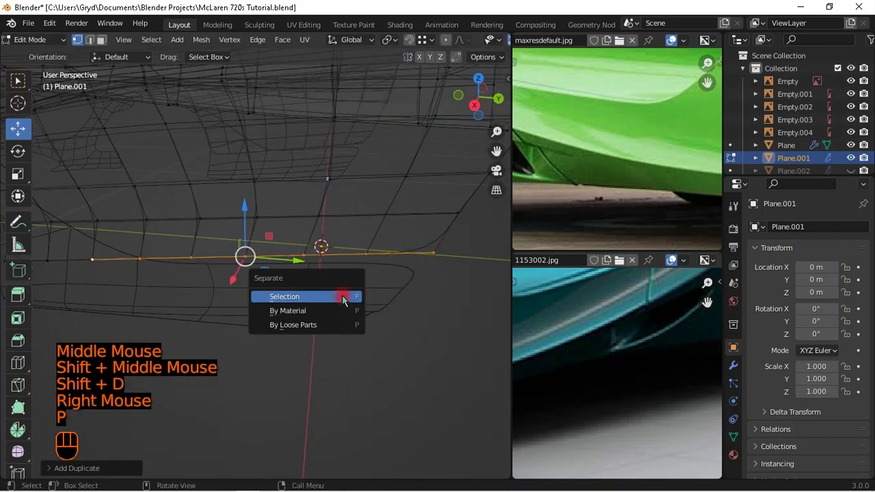
{"action": "left_click", "coordinate": [342, 296]}
{"action": "key", "text": "Tab"}
- Join the separated edge strip into the lower side panel object
{"action": "middle_click_drag", "start_coordinate": [337, 284], "coordinate": [299, 270]}
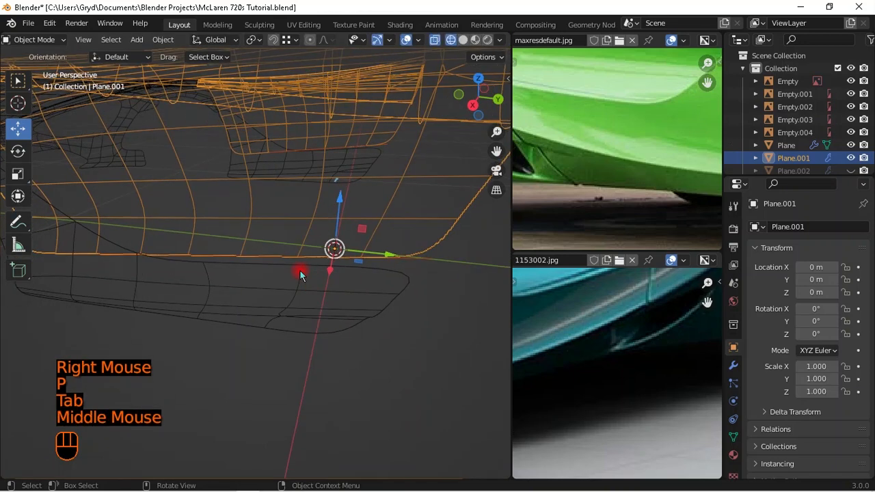
{"action": "left_click", "coordinate": [290, 265]}
{"action": "left_click", "coordinate": [290, 262]}
{"action": "middle_click_drag", "start_coordinate": [290, 262], "coordinate": [253, 260]}
{"action": "scroll", "coordinate": [253, 259], "scroll_direction": "up", "scroll_amount": 2}
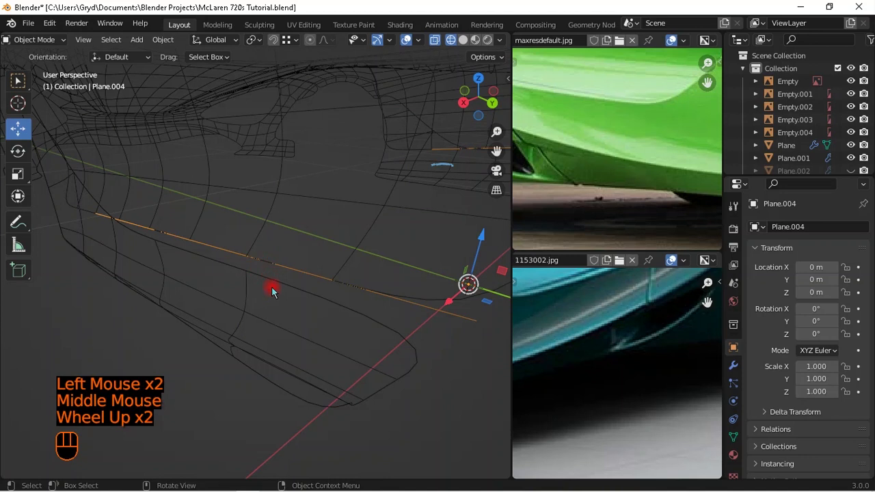
{"action": "left_click", "coordinate": [247, 289], "text": "shift"}
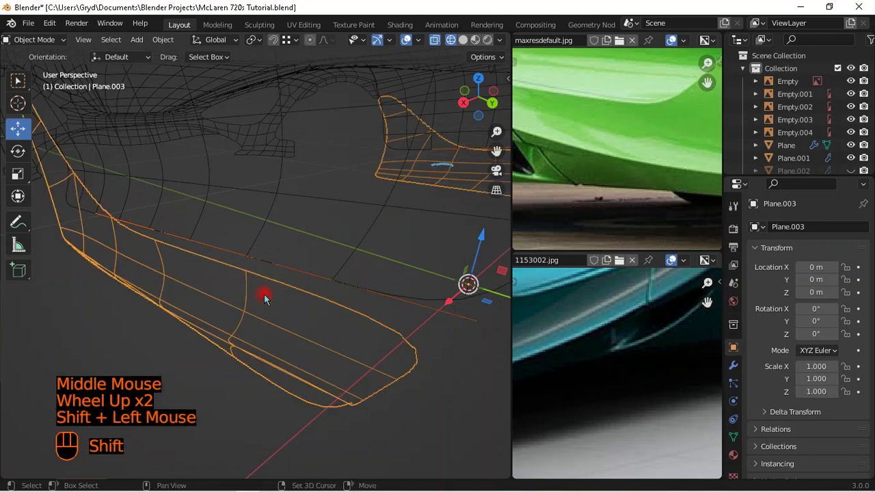
{"action": "key", "text": "ctrl+j"}
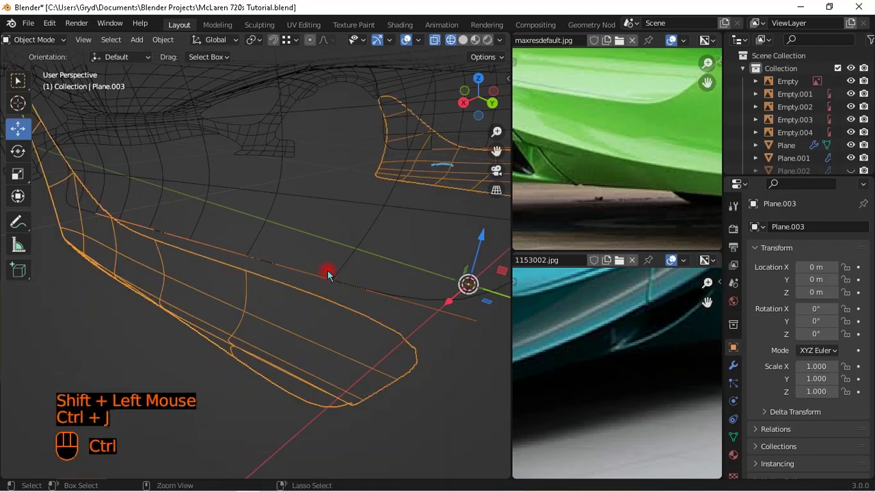
- Dissolve two vertices on the rear part of the joined edge strip in the lower side panel mesh
{"action": "middle_click_drag", "start_coordinate": [326, 312], "coordinate": [345, 308]}
{"action": "key", "text": "Tab"}
{"action": "scroll", "coordinate": [327, 285], "scroll_direction": "down", "scroll_amount": 1}
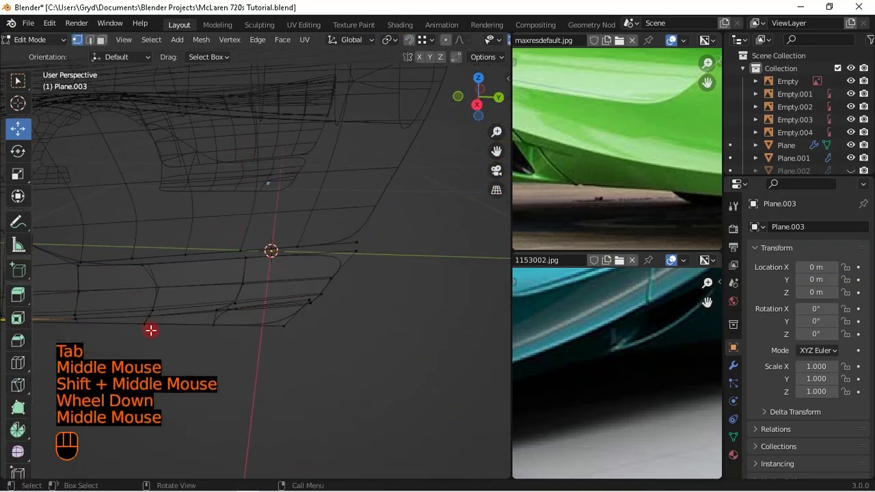
{"action": "middle_click_drag", "start_coordinate": [194, 289], "coordinate": [248, 286]}
{"action": "scroll", "coordinate": [248, 286], "scroll_direction": "up", "scroll_amount": 1}
{"action": "left_click", "coordinate": [183, 260]}
{"action": "middle_click_drag", "start_coordinate": [324, 264], "coordinate": [297, 268]}
{"action": "left_click", "coordinate": [327, 233], "text": "shift"}
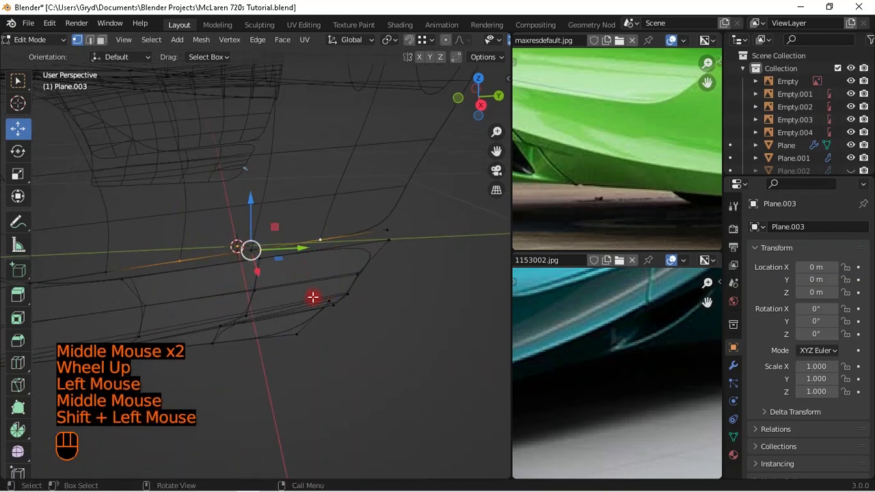
{"action": "key", "text": "x"}
{"action": "left_click", "coordinate": [298, 373]}
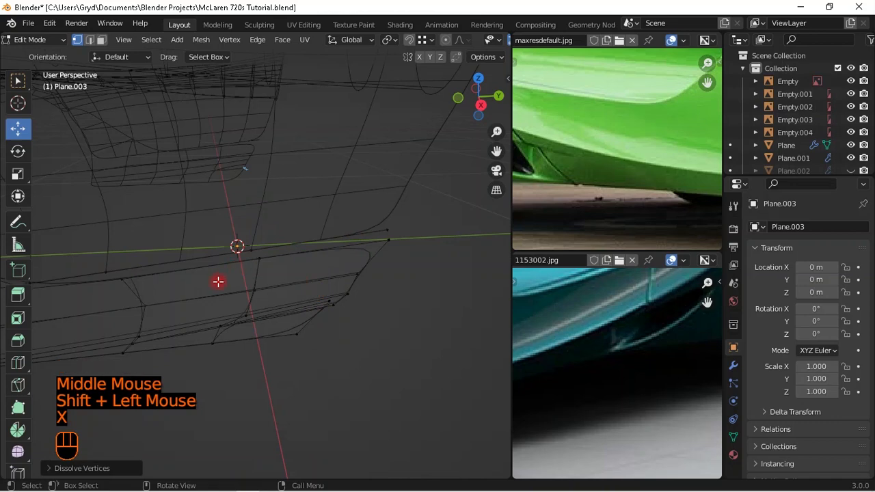
- Slide the strip's middle vertex rearward along the strip to line up with the panel's cross edge
{"action": "middle_click_drag", "start_coordinate": [218, 282], "coordinate": [227, 300]}
{"action": "middle_click_drag", "start_coordinate": [227, 301], "coordinate": [278, 304], "text": "shift"}
{"action": "left_click", "coordinate": [198, 279]}
{"action": "middle_click_drag", "start_coordinate": [205, 281], "coordinate": [232, 285]}
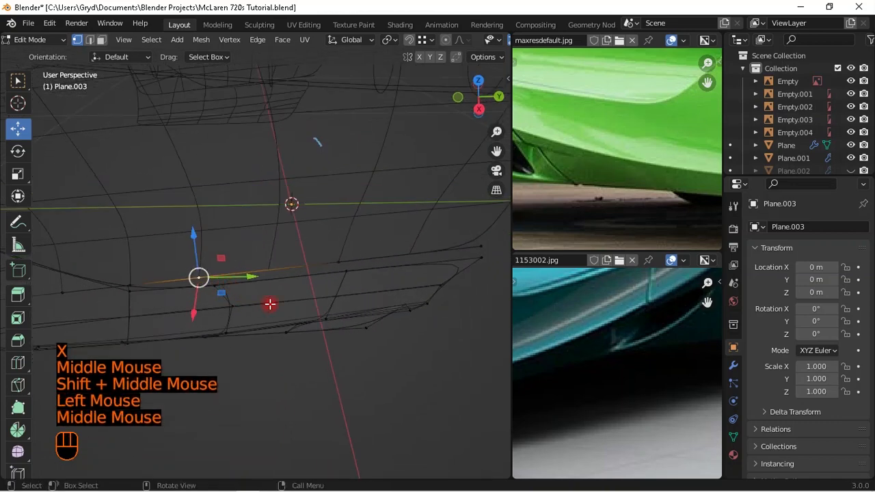
{"action": "key", "text": "g"}
{"action": "key", "text": "g"}
{"action": "left_click", "coordinate": [332, 295], "text": "shift"}
- Dissolve a surplus vertex on the front part of the joined edge strip
{"action": "middle_click_drag", "start_coordinate": [331, 295], "coordinate": [191, 289]}
{"action": "scroll", "coordinate": [215, 264], "scroll_direction": "up", "scroll_amount": 1}
{"action": "scroll", "coordinate": [191, 289], "scroll_direction": "up", "scroll_amount": 1}
{"action": "left_click", "coordinate": [184, 285]}
{"action": "scroll", "coordinate": [304, 303], "scroll_direction": "down", "scroll_amount": 2}
{"action": "middle_click_drag", "start_coordinate": [304, 303], "coordinate": [184, 288]}
{"action": "left_click", "coordinate": [113, 284]}
{"action": "key", "text": "x"}
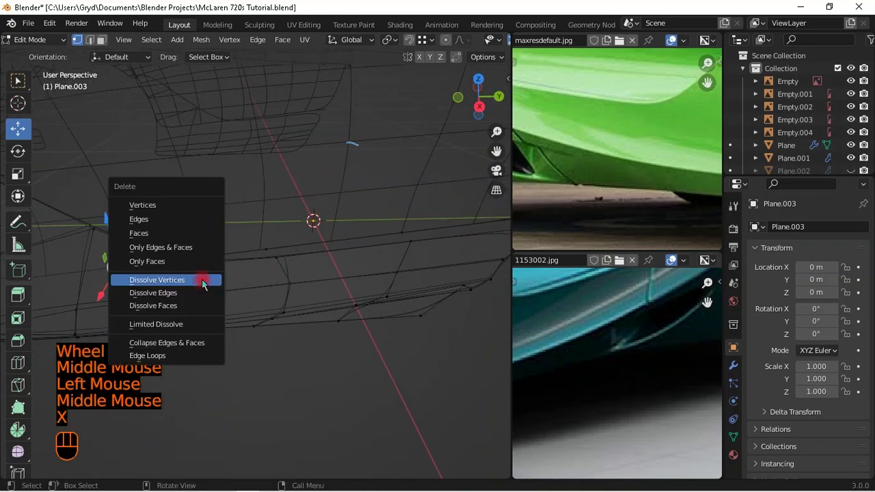
- Fill the gap between the joined edge strip and the lower side panel's upper edge with faces, working forward from the rear end
{"action": "middle_click_drag", "start_coordinate": [325, 302], "coordinate": [296, 305], "text": "shift"}
{"action": "scroll", "coordinate": [295, 274], "scroll_direction": "up", "scroll_amount": 2}
{"action": "left_click", "coordinate": [296, 236]}
{"action": "left_click", "coordinate": [301, 261], "text": "shift"}
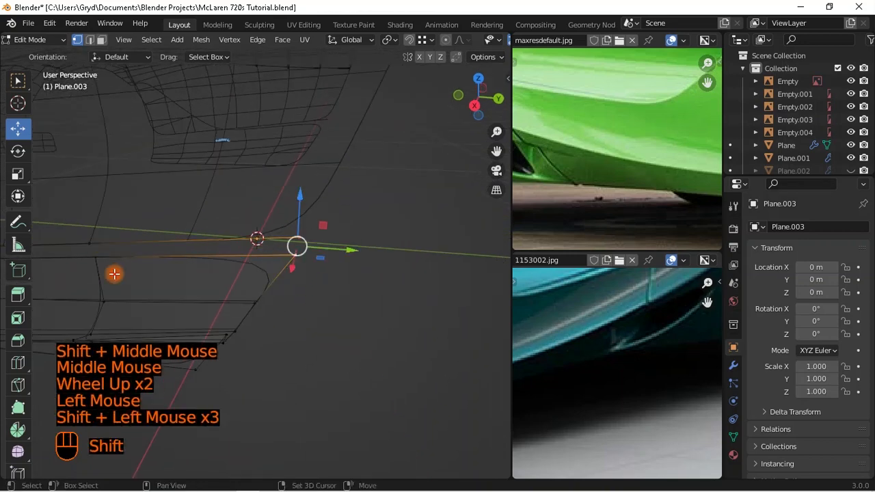
{"action": "key", "text": "ctrl+z"}
{"action": "left_click", "coordinate": [156, 280], "text": "shift"}
{"action": "middle_click_drag", "start_coordinate": [157, 280], "coordinate": [328, 299], "text": "shift"}
{"action": "scroll", "coordinate": [228, 296], "scroll_direction": "down", "scroll_amount": 1}
{"action": "key", "text": "f"}
{"action": "left_click", "coordinate": [227, 332], "text": "ctrl"}
{"action": "key", "text": "f"}
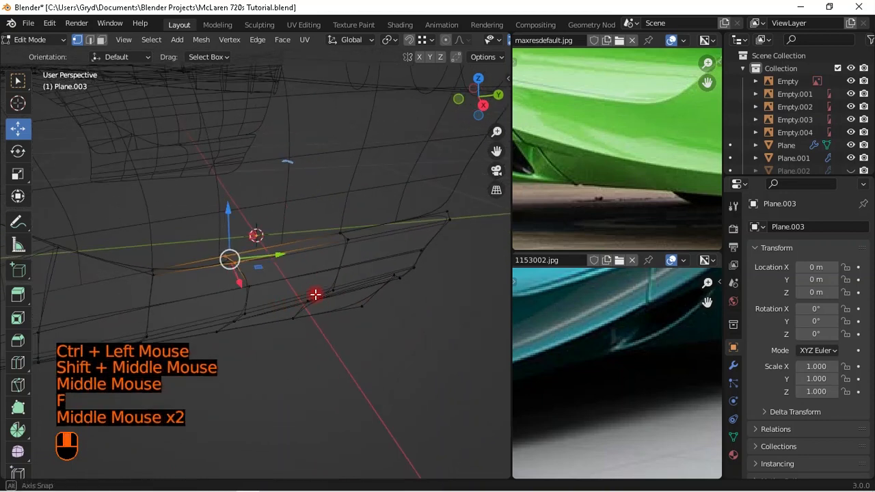
{"action": "middle_click_drag", "start_coordinate": [315, 294], "coordinate": [89, 230]}
{"action": "key", "text": "f"}
- Extrude the lower side panel's upper boundary edges inward along the X axis by about 3 mm
{"action": "scroll", "coordinate": [307, 289], "scroll_direction": "down", "scroll_amount": 1}
{"action": "scroll", "coordinate": [307, 289], "scroll_direction": "down", "scroll_amount": 1}
{"action": "scroll", "coordinate": [89, 230], "scroll_direction": "up", "scroll_amount": 1}
{"action": "left_click", "coordinate": [178, 233]}
{"action": "middle_click_drag", "start_coordinate": [178, 234], "coordinate": [464, 271]}
{"action": "scroll", "coordinate": [464, 271], "scroll_direction": "down", "scroll_amount": 1}
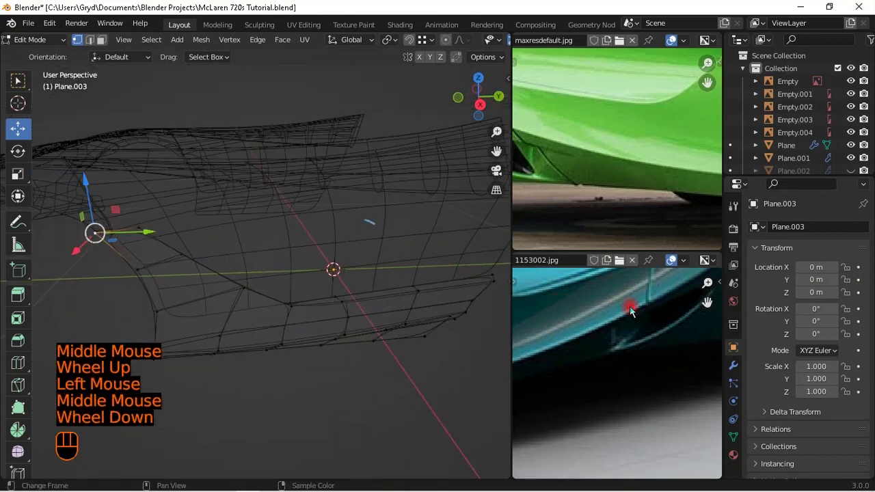
{"action": "middle_click_drag", "start_coordinate": [346, 269], "coordinate": [285, 313]}
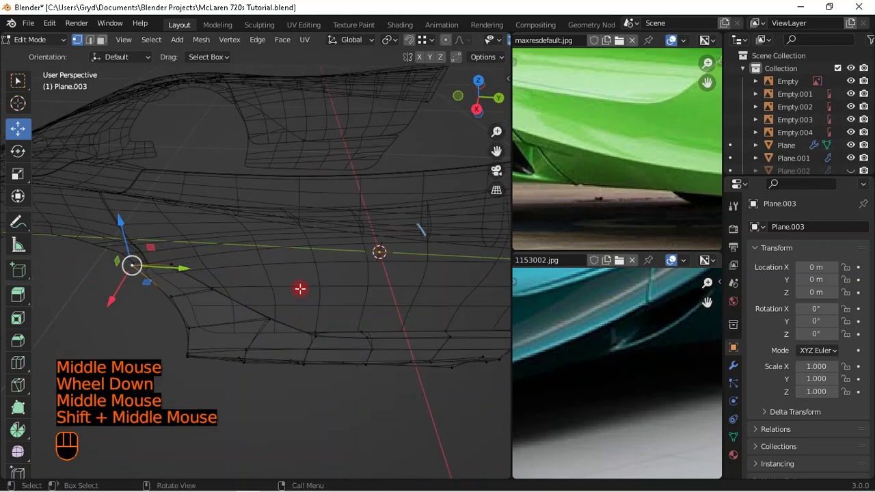
{"action": "scroll", "coordinate": [354, 246], "scroll_direction": "down", "scroll_amount": 2}
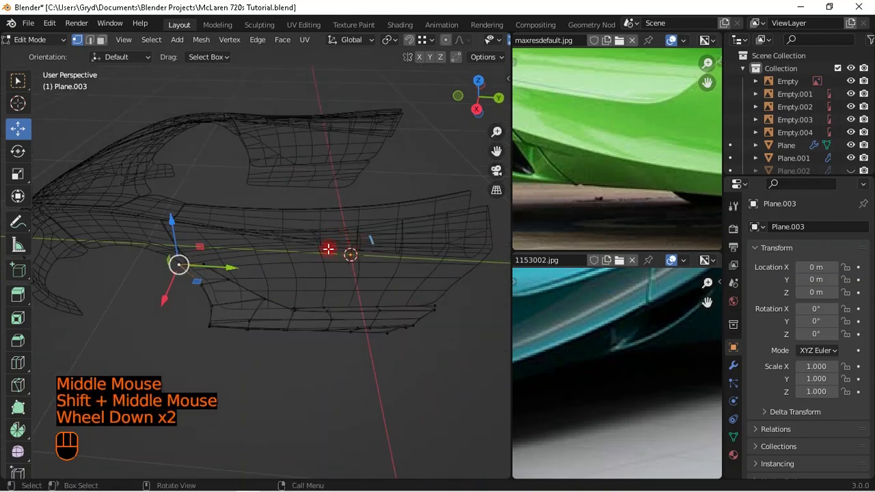
{"action": "middle_click_drag", "start_coordinate": [328, 247], "coordinate": [318, 305]}
{"action": "scroll", "coordinate": [248, 293], "scroll_direction": "up", "scroll_amount": 1}
{"action": "scroll", "coordinate": [248, 294], "scroll_direction": "up", "scroll_amount": 1, "text": "shift"}
{"action": "middle_click_drag", "start_coordinate": [248, 293], "coordinate": [276, 303], "text": "shift"}
{"action": "scroll", "coordinate": [209, 274], "scroll_direction": "up", "scroll_amount": 1}
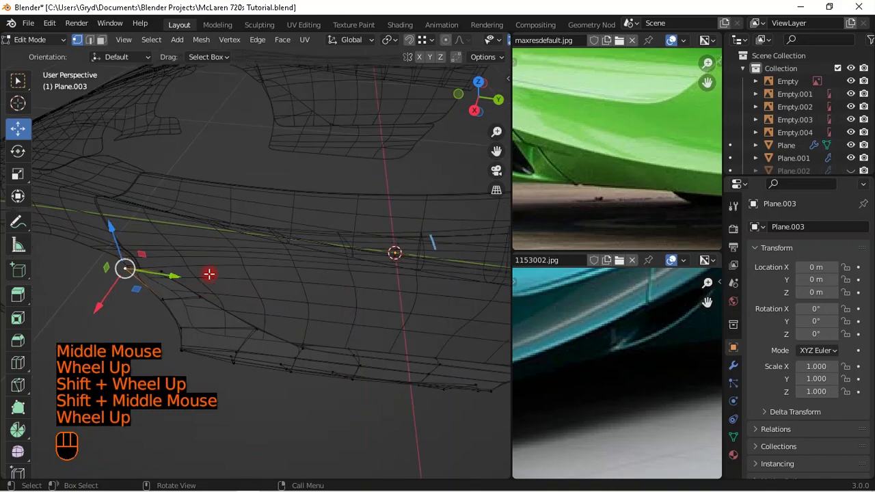
{"action": "left_click", "coordinate": [257, 298], "text": "shift"}
{"action": "left_click", "coordinate": [262, 329], "text": "ctrl"}
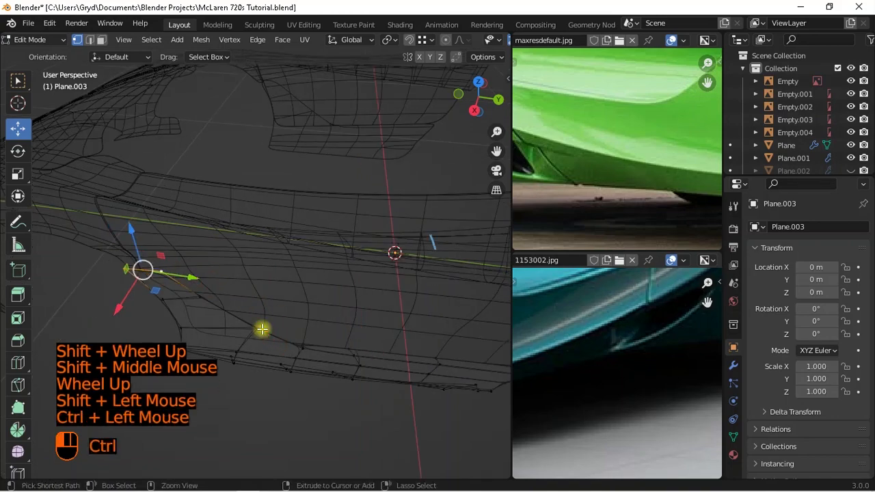
{"action": "middle_click_drag", "start_coordinate": [351, 332], "coordinate": [348, 361]}
{"action": "scroll", "coordinate": [248, 335], "scroll_direction": "up", "scroll_amount": 1}
{"action": "scroll", "coordinate": [285, 297], "scroll_direction": "up", "scroll_amount": 1}
{"action": "mouse_move", "coordinate": [285, 296]}
{"action": "middle_mouse_down"}
{"action": "mouse_move", "coordinate": [268, 304]}
{"action": "mouse_move", "coordinate": [328, 308]}
{"action": "mouse_move", "coordinate": [293, 308]}
{"action": "middle_mouse_up"}
{"action": "scroll", "coordinate": [268, 304], "scroll_direction": "up", "scroll_amount": 1}
{"action": "scroll", "coordinate": [273, 279], "scroll_direction": "up", "scroll_amount": 1}
{"action": "mouse_move", "coordinate": [273, 279]}
{"action": "middle_mouse_down"}
{"action": "mouse_move", "coordinate": [272, 291]}
{"action": "mouse_move", "coordinate": [278, 279]}
{"action": "middle_mouse_up"}
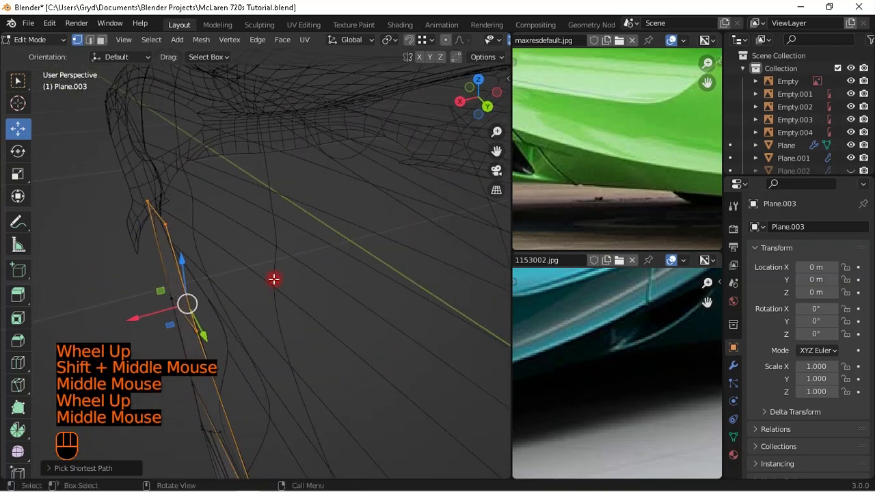
{"action": "key", "text": "e"}
{"action": "key", "text": "x"}
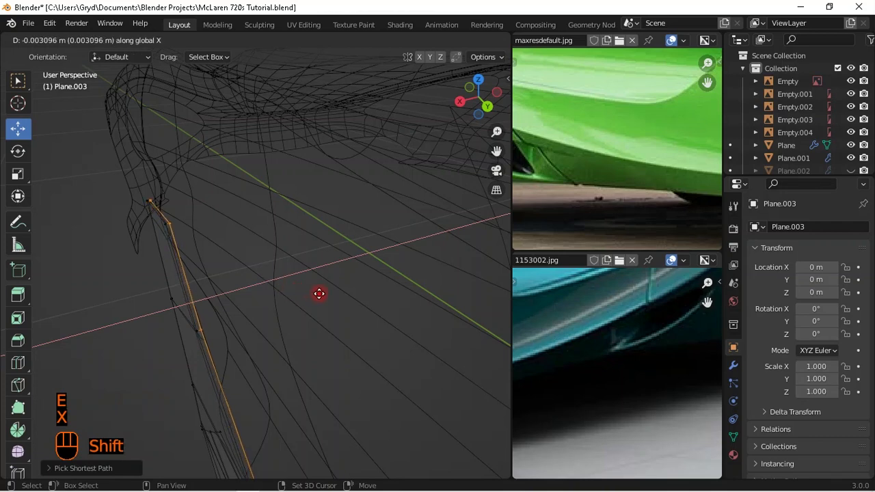
{"action": "left_click", "coordinate": [336, 296], "text": "shift"}
- Select the edge path around the upper edge's front bend and fill it with a face
{"action": "key", "text": "shift+z"}
{"action": "mouse_move", "coordinate": [208, 379]}
{"action": "middle_mouse_down"}
{"action": "mouse_move", "coordinate": [196, 365]}
{"action": "mouse_move", "coordinate": [265, 336]}
{"action": "middle_mouse_up"}
{"action": "scroll", "coordinate": [337, 387], "scroll_direction": "down", "scroll_amount": 1}
{"action": "middle_click_drag", "start_coordinate": [336, 387], "coordinate": [307, 373], "text": "shift"}
{"action": "middle_click_drag", "start_coordinate": [307, 372], "coordinate": [179, 289]}
{"action": "left_click", "coordinate": [214, 303]}
{"action": "scroll", "coordinate": [215, 303], "scroll_direction": "down", "scroll_amount": 1}
{"action": "scroll", "coordinate": [211, 296], "scroll_direction": "up", "scroll_amount": 1}
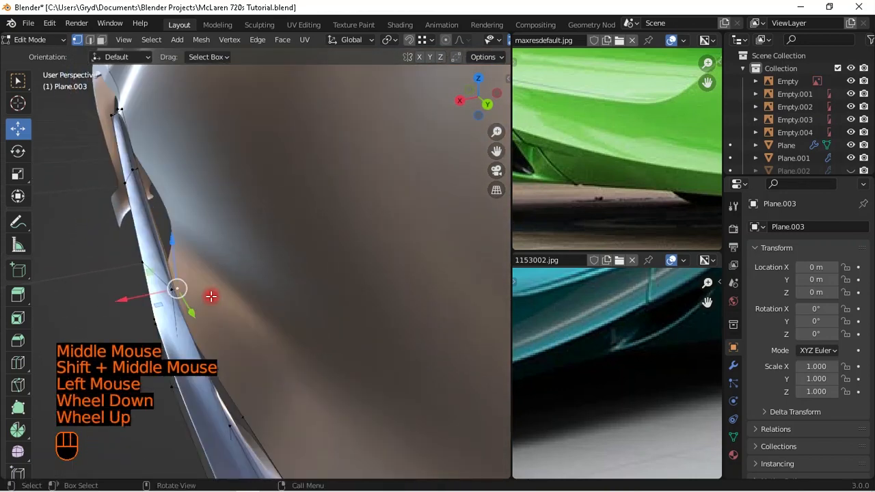
{"action": "middle_click_drag", "start_coordinate": [249, 414], "coordinate": [356, 275]}
{"action": "left_click", "coordinate": [327, 336], "text": "ctrl"}
{"action": "key", "text": "f"}
{"action": "scroll", "coordinate": [310, 352], "scroll_direction": "down", "scroll_amount": 1}
{"action": "scroll", "coordinate": [196, 317], "scroll_direction": "down", "scroll_amount": 1}
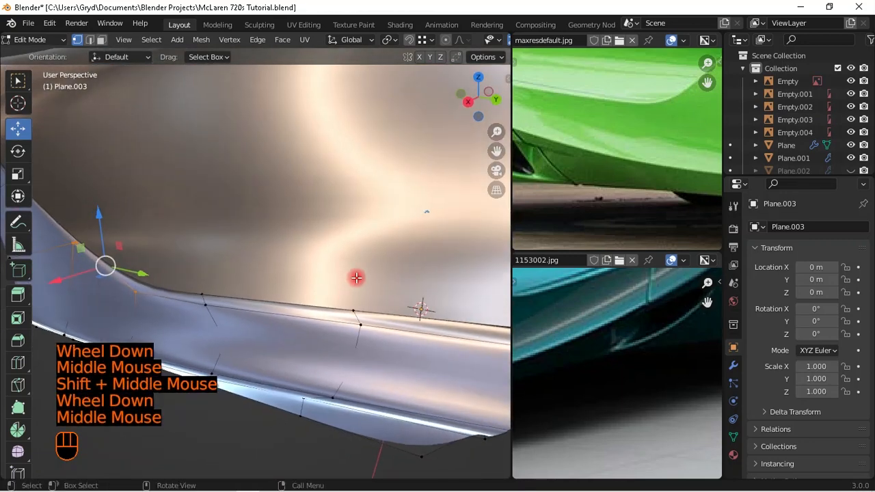
- Compare the door gap in the reference photos and edge-slide the lower panel's upper edge loop slightly away from the door
{"action": "middle_click_drag", "start_coordinate": [678, 308], "coordinate": [670, 348]}
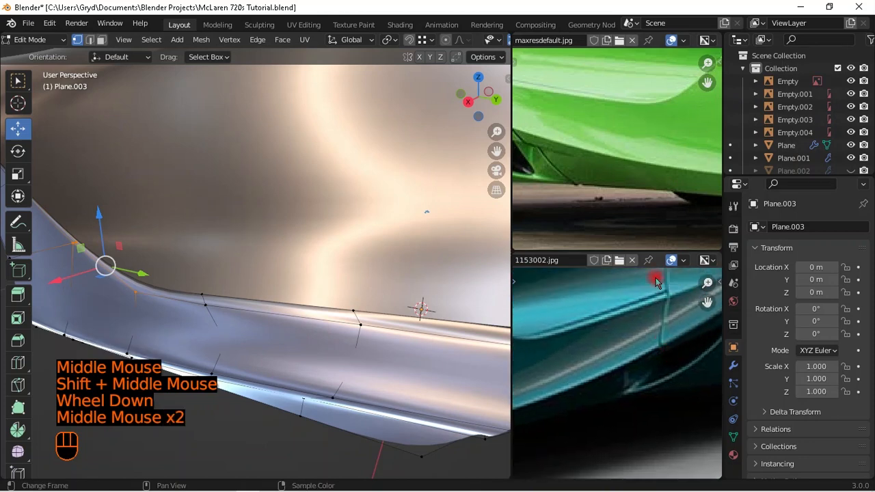
{"action": "scroll", "coordinate": [611, 193], "scroll_direction": "down", "scroll_amount": 1}
{"action": "middle_click_drag", "start_coordinate": [635, 146], "coordinate": [564, 150]}
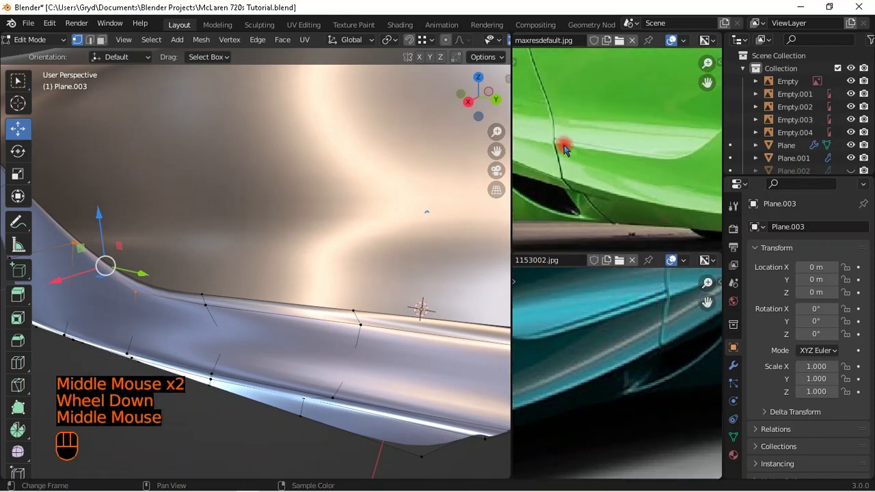
{"action": "middle_click_drag", "start_coordinate": [342, 317], "coordinate": [367, 307]}
{"action": "middle_click_drag", "start_coordinate": [453, 309], "coordinate": [387, 279], "text": "shift"}
{"action": "left_click", "coordinate": [441, 250]}
{"action": "middle_click_drag", "start_coordinate": [292, 290], "coordinate": [244, 285]}
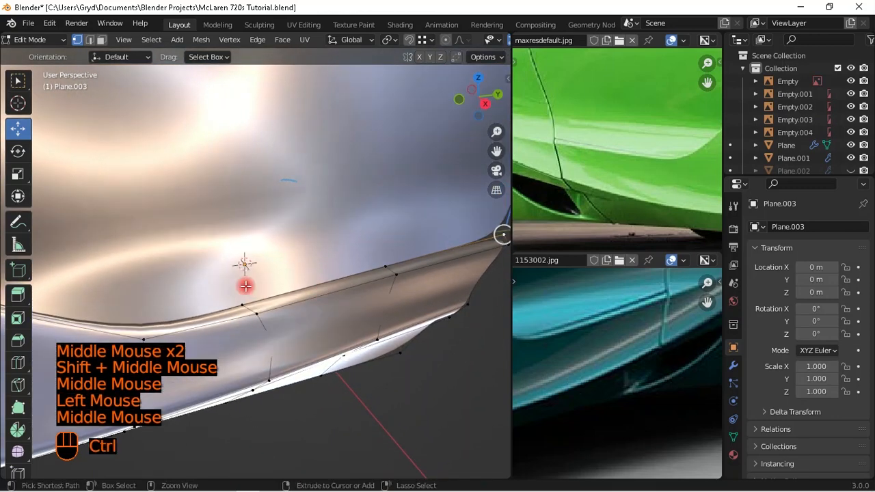
{"action": "left_click", "coordinate": [377, 287], "text": "ctrl"}
{"action": "middle_click_drag", "start_coordinate": [377, 287], "coordinate": [430, 279], "text": "shift"}
{"action": "scroll", "coordinate": [437, 270], "scroll_direction": "up", "scroll_amount": 2}
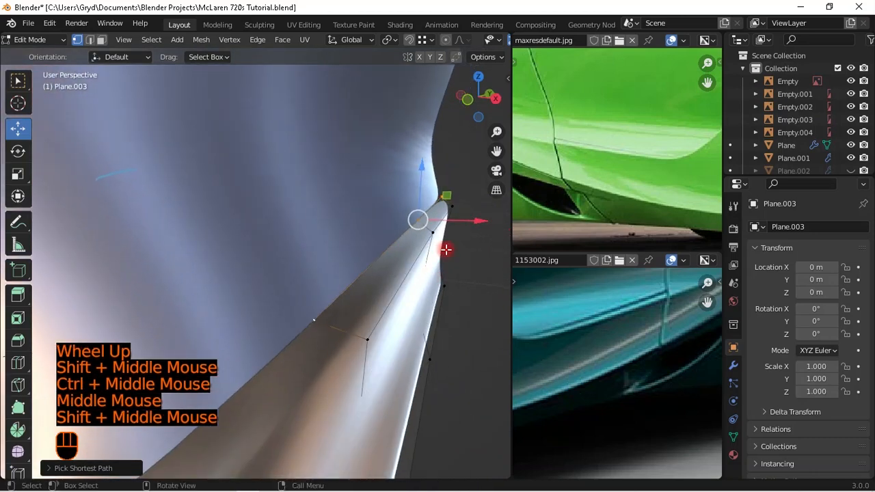
{"action": "key", "text": "g"}
{"action": "key", "text": "g"}
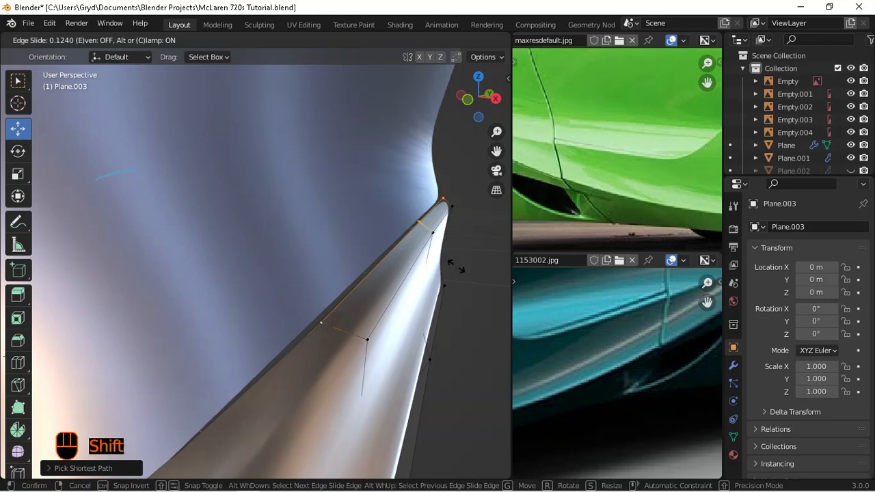
{"action": "left_click", "coordinate": [453, 269], "text": "shift"}
- Fine-tune the edge slide of the same upper edge loop to adjust the gap along the door panel
{"action": "scroll", "coordinate": [453, 270], "scroll_direction": "down", "scroll_amount": 2}
{"action": "middle_click_drag", "start_coordinate": [453, 269], "coordinate": [246, 191]}
{"action": "middle_click_drag", "start_coordinate": [246, 192], "coordinate": [369, 228]}
{"action": "scroll", "coordinate": [302, 275], "scroll_direction": "up", "scroll_amount": 1}
{"action": "scroll", "coordinate": [302, 275], "scroll_direction": "up", "scroll_amount": 1}
{"action": "middle_click_drag", "start_coordinate": [302, 276], "coordinate": [337, 290], "text": "shift"}
{"action": "scroll", "coordinate": [316, 282], "scroll_direction": "up", "scroll_amount": 1}
{"action": "key", "text": "g"}
{"action": "key", "text": "g"}
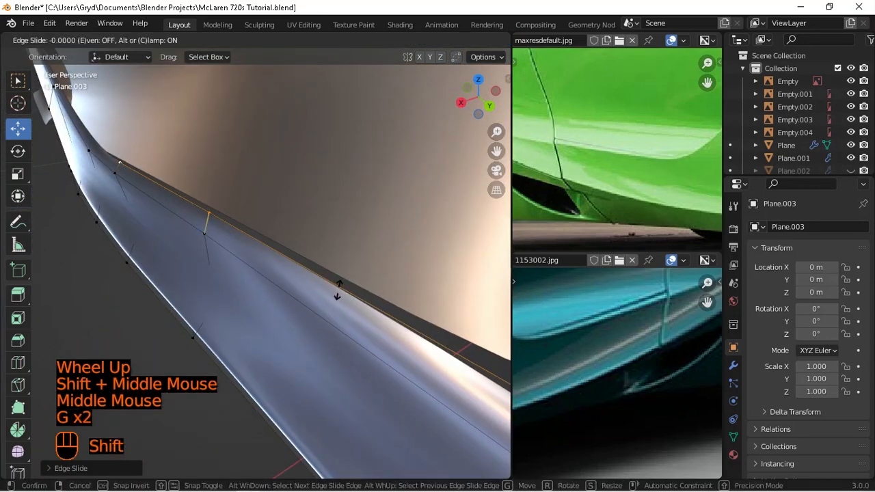
{"action": "left_click", "coordinate": [336, 295], "text": "shift"}
- Move the inner vertex at the upper edge's front bend inward along the X axis by about 1 mm
{"action": "scroll", "coordinate": [336, 298], "scroll_direction": "down", "scroll_amount": 3}
{"action": "middle_click_drag", "start_coordinate": [336, 298], "coordinate": [308, 390]}
{"action": "key", "text": "Tab"}
{"action": "key", "text": "Tab"}
{"action": "scroll", "coordinate": [341, 378], "scroll_direction": "up", "scroll_amount": 2}
{"action": "key", "text": "shift+z"}
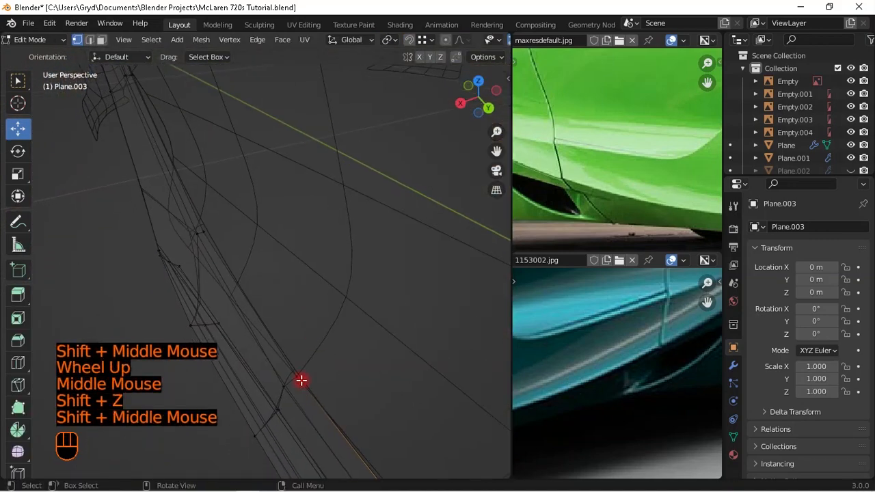
{"action": "left_click", "coordinate": [204, 225]}
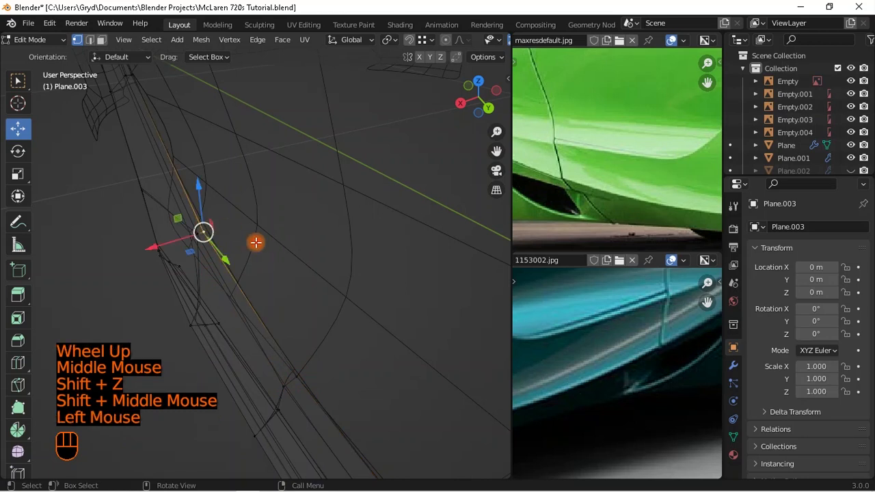
{"action": "key", "text": "shift+z"}
{"action": "key", "text": "g"}
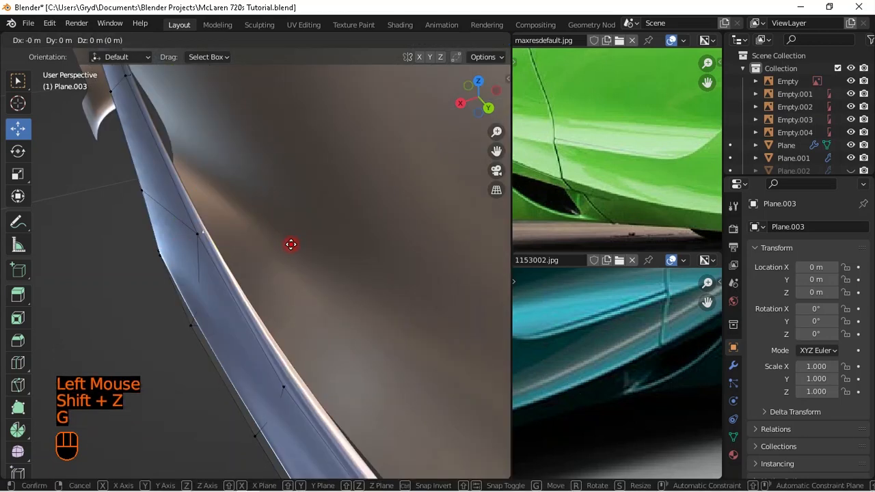
{"action": "key", "text": "x"}
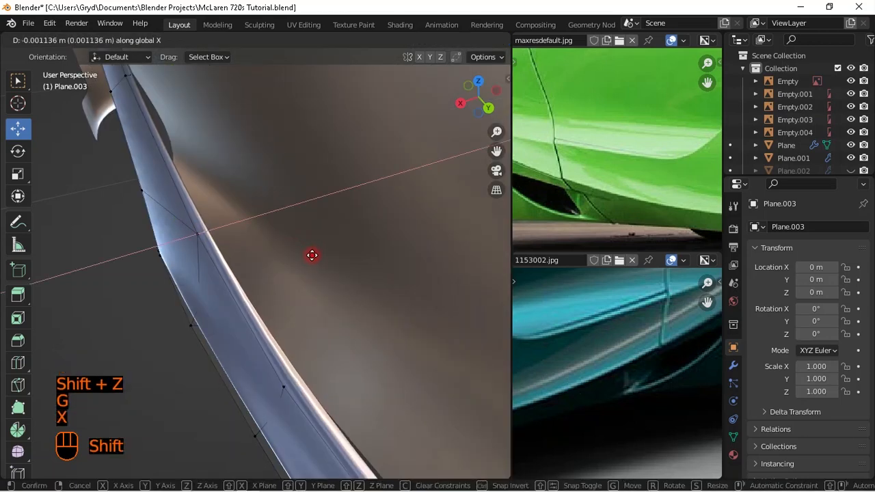
{"action": "left_click", "coordinate": [318, 256], "text": "shift"}
{"action": "key", "text": "shift+z"}
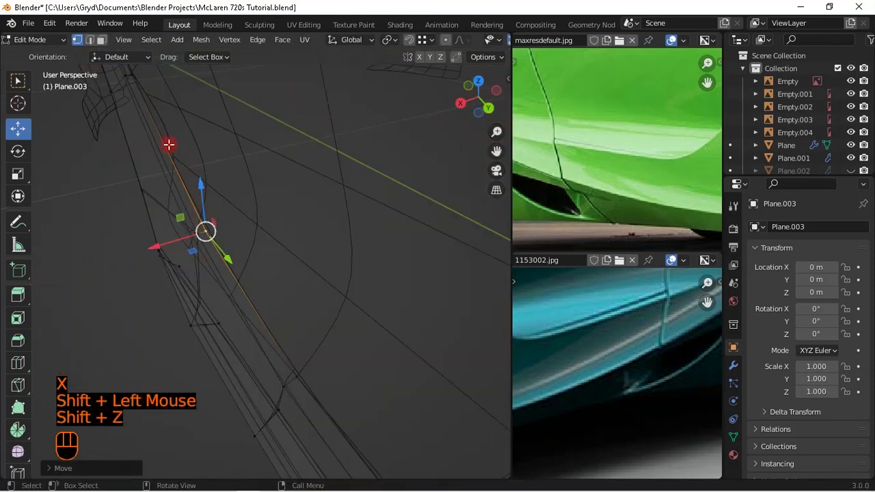
- Extrude the lower side panel's front edge path inward along the X axis by about 5 mm
{"action": "middle_click_drag", "start_coordinate": [289, 322], "coordinate": [333, 406], "text": "shift"}
{"action": "scroll", "coordinate": [287, 314], "scroll_direction": "down", "scroll_amount": 3}
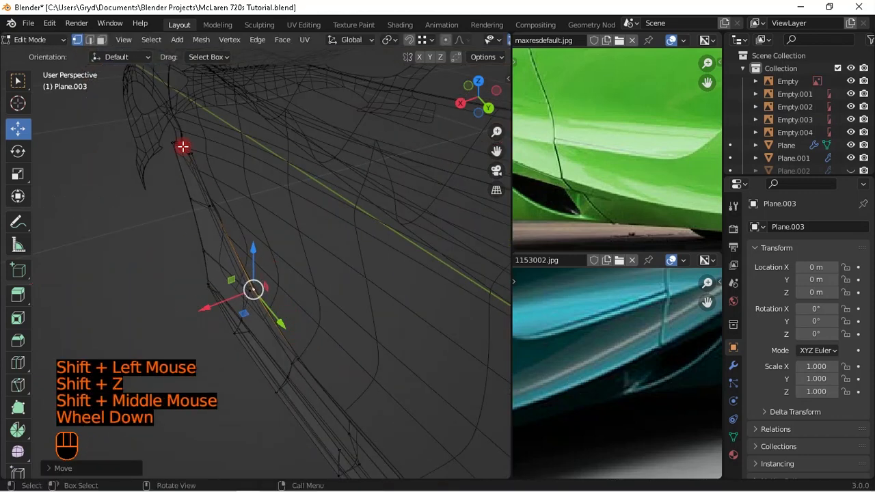
{"action": "middle_click_drag", "start_coordinate": [292, 359], "coordinate": [307, 280]}
{"action": "left_click", "coordinate": [301, 337]}
{"action": "scroll", "coordinate": [299, 259], "scroll_direction": "up", "scroll_amount": 2}
{"action": "key", "text": "shift+z"}
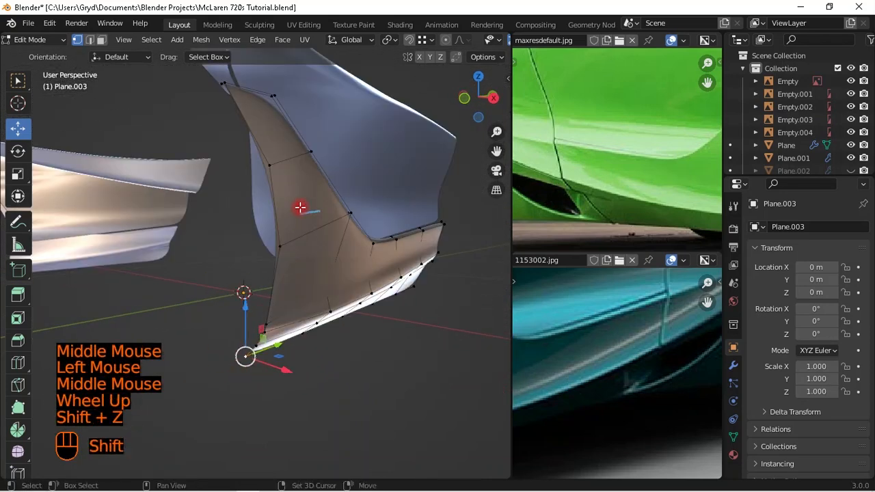
{"action": "middle_click_drag", "start_coordinate": [300, 207], "coordinate": [279, 297], "text": "shift"}
{"action": "left_click", "coordinate": [303, 256], "text": "ctrl"}
{"action": "scroll", "coordinate": [303, 255], "scroll_direction": "up", "scroll_amount": 1}
{"action": "middle_click_drag", "start_coordinate": [303, 255], "coordinate": [345, 273], "text": "shift"}
{"action": "scroll", "coordinate": [346, 273], "scroll_direction": "up", "scroll_amount": 1}
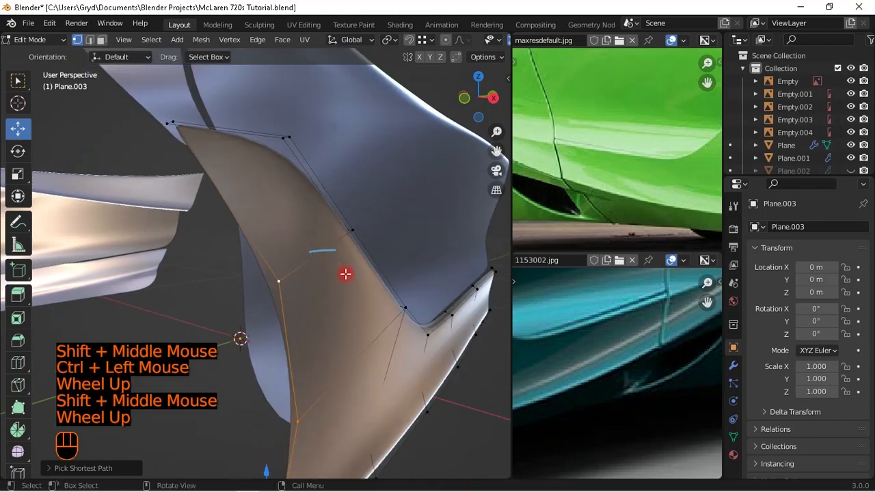
{"action": "key", "text": "e"}
{"action": "key", "text": "w"}
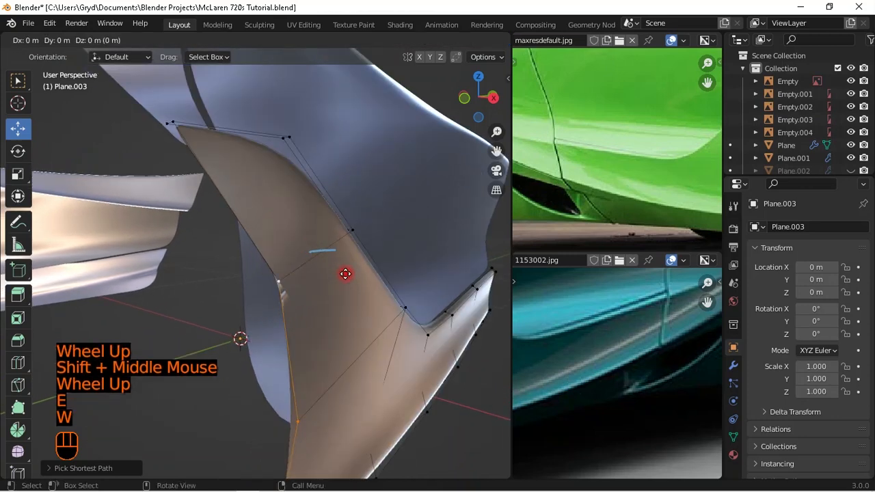
{"action": "key", "text": "c"}
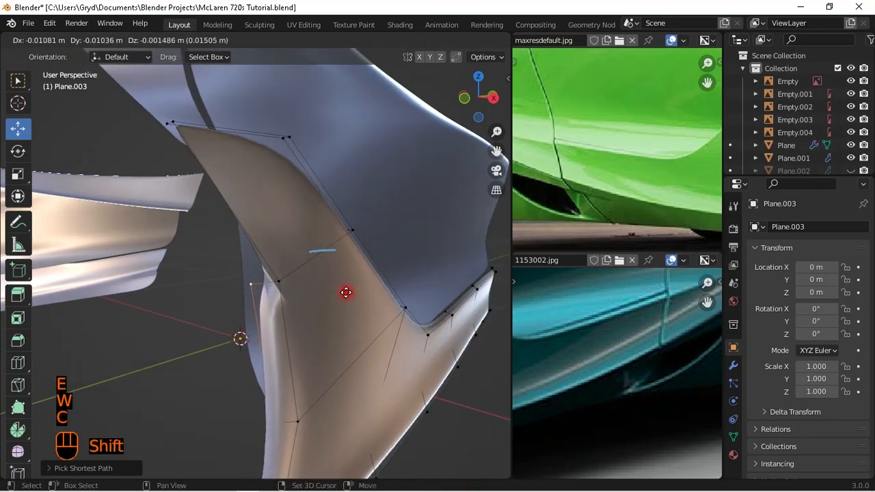
{"action": "key", "text": "x"}
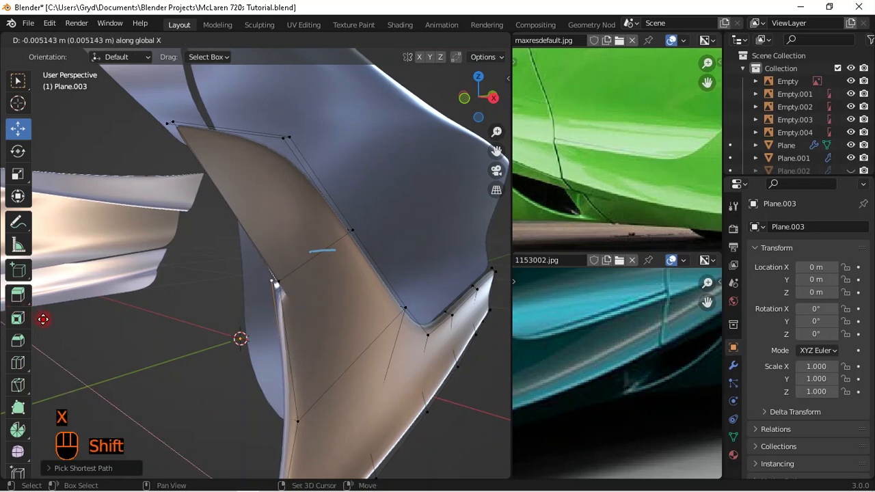
{"action": "left_click", "coordinate": [257, 317], "text": "shift"}
- Fill the opening between the panel's upper front corner and the top of the extruded front rim with a face
{"action": "left_click", "coordinate": [162, 123]}
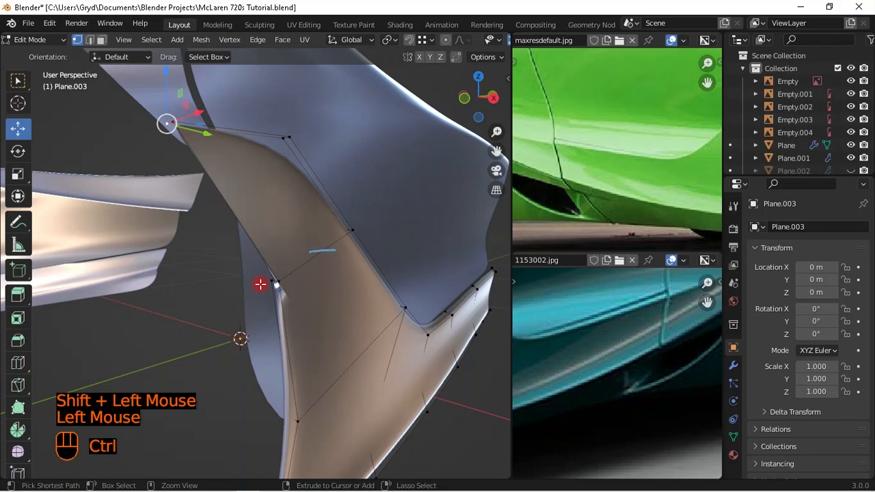
{"action": "left_click", "coordinate": [260, 284], "text": "ctrl"}
{"action": "key", "text": "f"}
- Examine the shaded lower side panel and its fit against the door and fender from several angles
{"action": "scroll", "coordinate": [344, 249], "scroll_direction": "down", "scroll_amount": 2}
{"action": "middle_click_drag", "start_coordinate": [346, 254], "coordinate": [310, 283]}
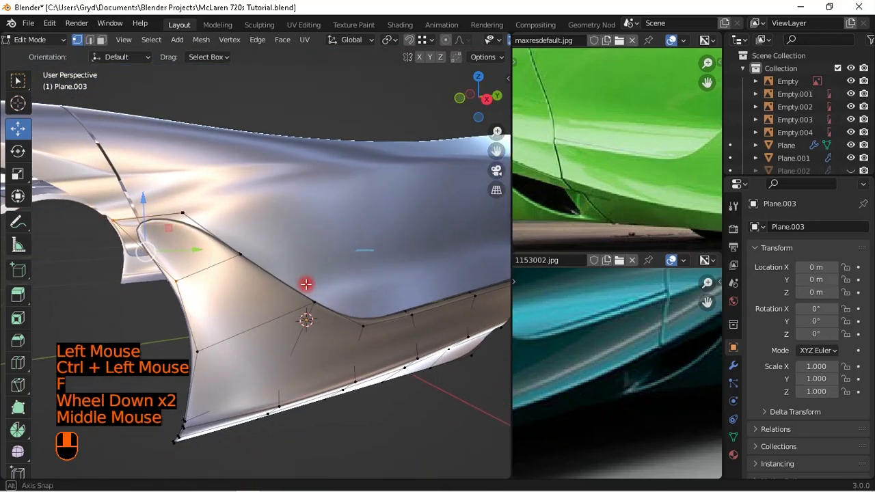
{"action": "scroll", "coordinate": [311, 283], "scroll_direction": "down", "scroll_amount": 1}
{"action": "middle_click_drag", "start_coordinate": [384, 279], "coordinate": [362, 304], "text": "shift"}
{"action": "middle_click_drag", "start_coordinate": [362, 305], "coordinate": [334, 285]}
{"action": "key", "text": "Tab"}
{"action": "scroll", "coordinate": [336, 373], "scroll_direction": "up", "scroll_amount": 2}
{"action": "left_click", "coordinate": [356, 360]}
{"action": "mouse_move", "coordinate": [355, 361]}
{"action": "middle_mouse_down"}
{"action": "mouse_move", "coordinate": [367, 283]}
{"action": "mouse_move", "coordinate": [410, 342]}
{"action": "mouse_move", "coordinate": [333, 284]}
{"action": "mouse_move", "coordinate": [383, 301]}
{"action": "mouse_move", "coordinate": [347, 323]}
{"action": "mouse_move", "coordinate": [343, 353]}
{"action": "middle_mouse_up"}
{"action": "scroll", "coordinate": [333, 283], "scroll_direction": "down", "scroll_amount": 1}
{"action": "scroll", "coordinate": [595, 339], "scroll_direction": "down", "scroll_amount": 1}
{"action": "scroll", "coordinate": [324, 285], "scroll_direction": "up", "scroll_amount": 1}
{"action": "middle_click_drag", "start_coordinate": [324, 285], "coordinate": [336, 256]}
{"action": "scroll", "coordinate": [270, 273], "scroll_direction": "up", "scroll_amount": 1}
{"action": "scroll", "coordinate": [270, 274], "scroll_direction": "down", "scroll_amount": 1}
{"action": "scroll", "coordinate": [314, 240], "scroll_direction": "down", "scroll_amount": 1}
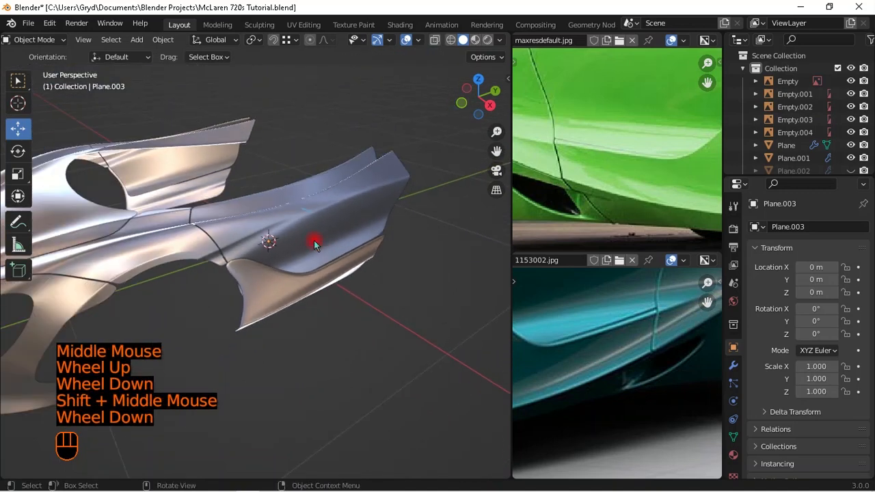
{"action": "scroll", "coordinate": [316, 242], "scroll_direction": "down", "scroll_amount": 1}
{"action": "scroll", "coordinate": [286, 224], "scroll_direction": "down", "scroll_amount": 2}
{"action": "middle_click_drag", "start_coordinate": [286, 224], "coordinate": [261, 246]}
{"action": "scroll", "coordinate": [283, 171], "scroll_direction": "up", "scroll_amount": 1}
{"action": "middle_click_drag", "start_coordinate": [283, 172], "coordinate": [307, 230]}
- Recalculate the normals of the door panel and lower side panel meshes to face outward
{"action": "left_click", "coordinate": [239, 351]}
{"action": "key", "text": "Tab"}
{"action": "key", "text": "a"}
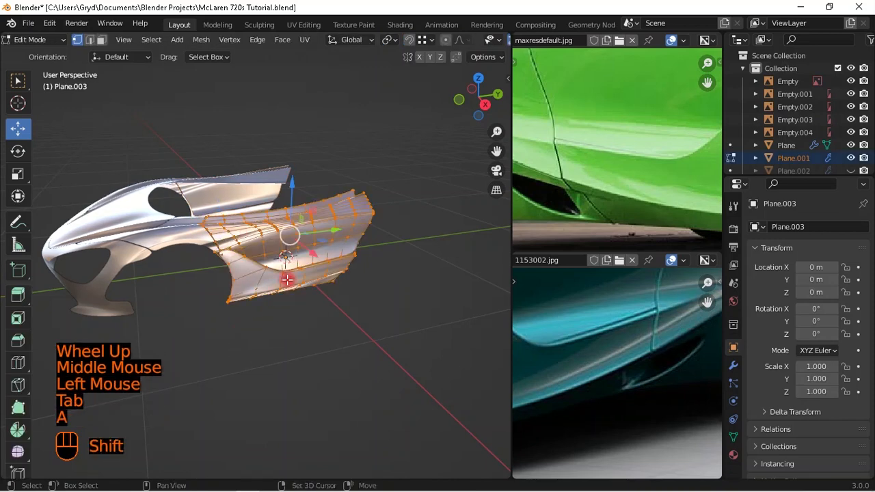
{"action": "key", "text": "shift+n"}
{"action": "key", "text": "Tab"}
{"action": "left_click", "coordinate": [299, 228]}
- Inspect the shading of the door and lower side panels from the side, rear and front
{"action": "scroll", "coordinate": [298, 228], "scroll_direction": "up", "scroll_amount": 2}
{"action": "middle_click_drag", "start_coordinate": [314, 244], "coordinate": [322, 269]}
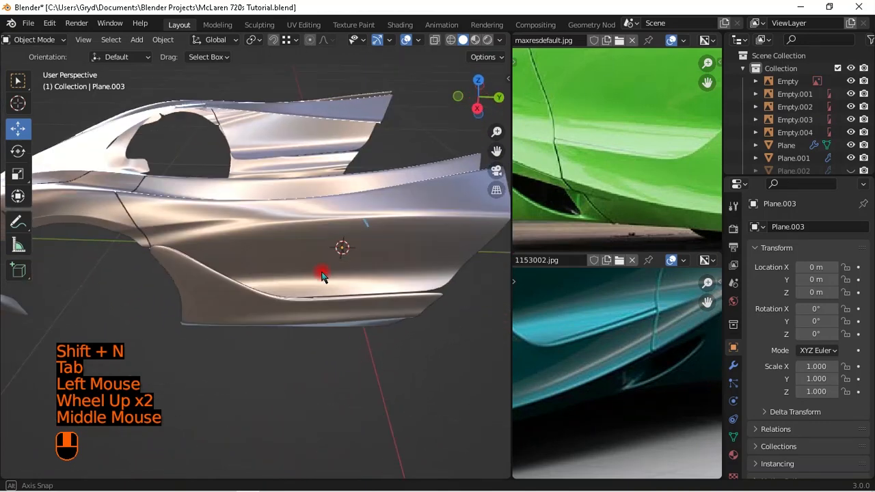
{"action": "scroll", "coordinate": [252, 269], "scroll_direction": "up", "scroll_amount": 2}
{"action": "scroll", "coordinate": [307, 343], "scroll_direction": "down", "scroll_amount": 1}
{"action": "middle_click_drag", "start_coordinate": [308, 343], "coordinate": [263, 308]}
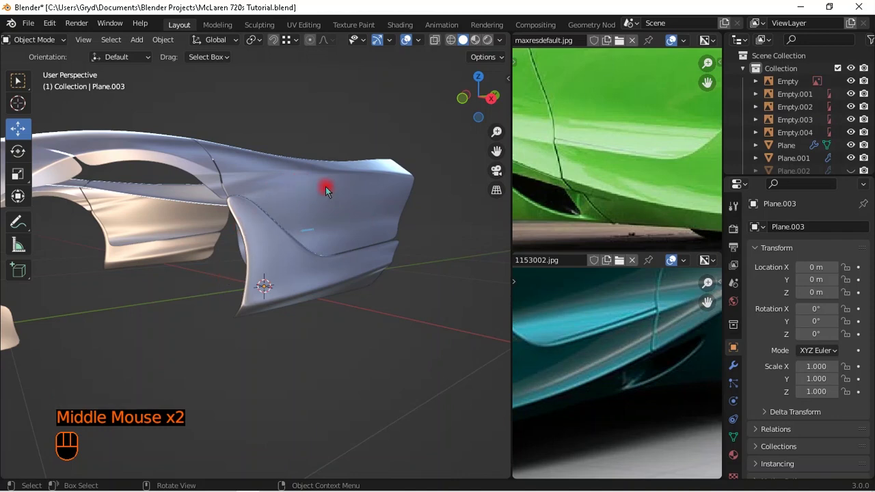
{"action": "scroll", "coordinate": [326, 219], "scroll_direction": "down", "scroll_amount": 1}
{"action": "middle_click_drag", "start_coordinate": [326, 234], "coordinate": [276, 239]}
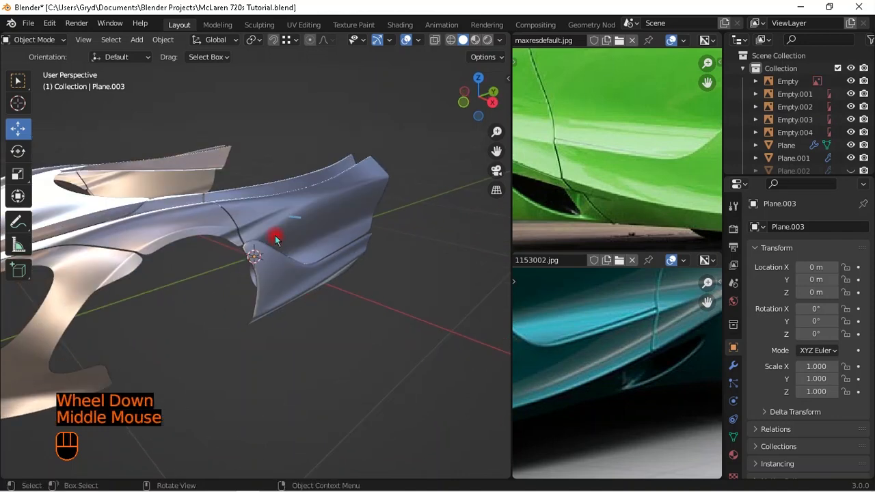
- Examine the shaded side panels from several angles, closing in on the gap between the front fender and the door
{"action": "middle_click_drag", "start_coordinate": [203, 268], "coordinate": [214, 281]}
{"action": "middle_click_drag", "start_coordinate": [316, 309], "coordinate": [267, 275]}
{"action": "scroll", "coordinate": [192, 170], "scroll_direction": "down", "scroll_amount": 1}
{"action": "scroll", "coordinate": [268, 276], "scroll_direction": "up", "scroll_amount": 1}
{"action": "middle_click_drag", "start_coordinate": [211, 264], "coordinate": [250, 328]}
{"action": "middle_click_drag", "start_coordinate": [250, 328], "coordinate": [233, 236], "text": "shift"}
{"action": "scroll", "coordinate": [225, 307], "scroll_direction": "up", "scroll_amount": 1}
{"action": "middle_click_drag", "start_coordinate": [221, 320], "coordinate": [369, 191]}
{"action": "scroll", "coordinate": [225, 307], "scroll_direction": "up", "scroll_amount": 1}
- Inspect the mesh of the panels meeting at the fender-to-door gap, including the door's front edge and side surface
{"action": "left_click", "coordinate": [230, 317]}
{"action": "scroll", "coordinate": [332, 240], "scroll_direction": "up", "scroll_amount": 1}
{"action": "key", "text": "Tab"}
{"action": "key", "text": "Tab"}
{"action": "left_click", "coordinate": [377, 196]}
{"action": "key", "text": "Tab"}
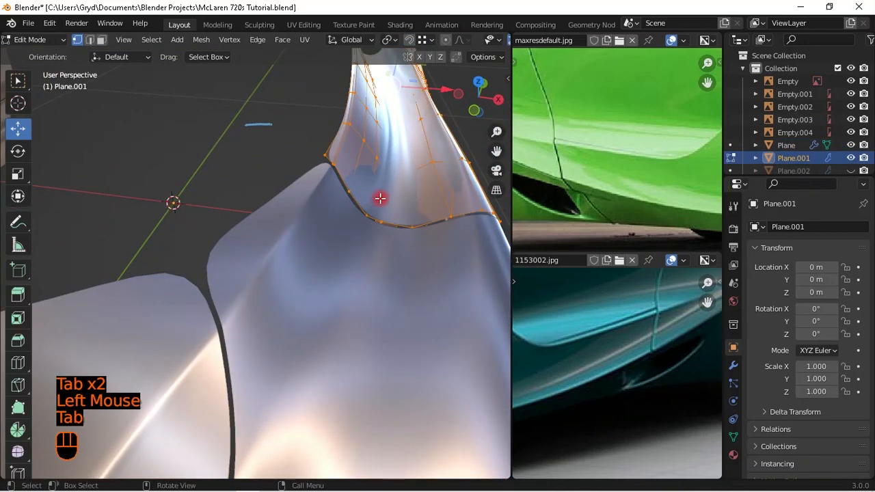
{"action": "middle_click_drag", "start_coordinate": [351, 203], "coordinate": [357, 232]}
{"action": "middle_click_drag", "start_coordinate": [357, 232], "coordinate": [338, 265]}
{"action": "scroll", "coordinate": [256, 242], "scroll_direction": "down", "scroll_amount": 1}
{"action": "scroll", "coordinate": [273, 261], "scroll_direction": "up", "scroll_amount": 1}
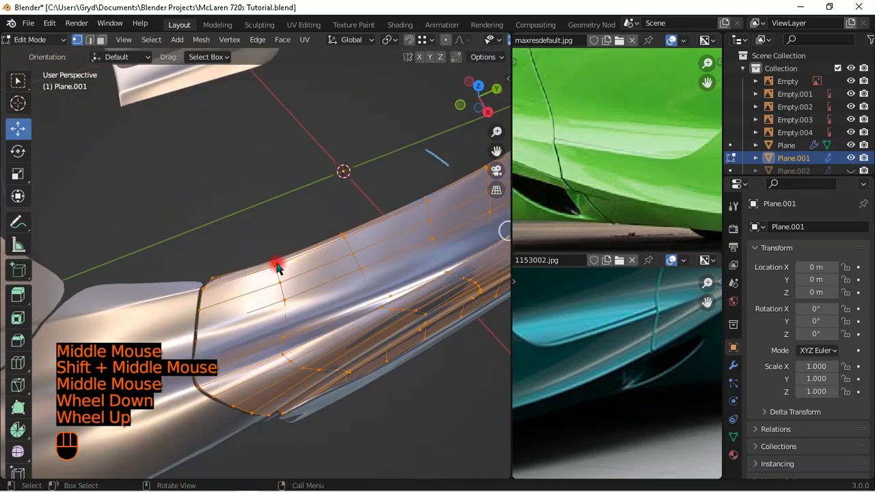
{"action": "key", "text": "Tab"}
{"action": "left_click", "coordinate": [270, 179]}
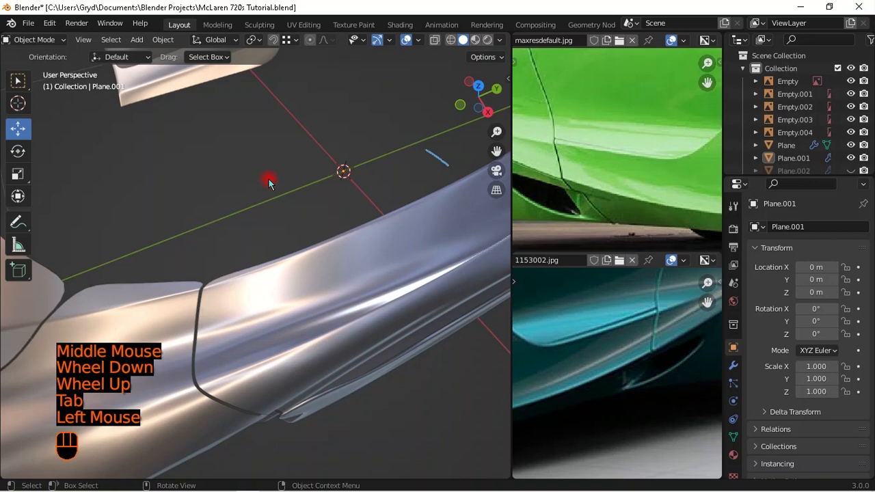